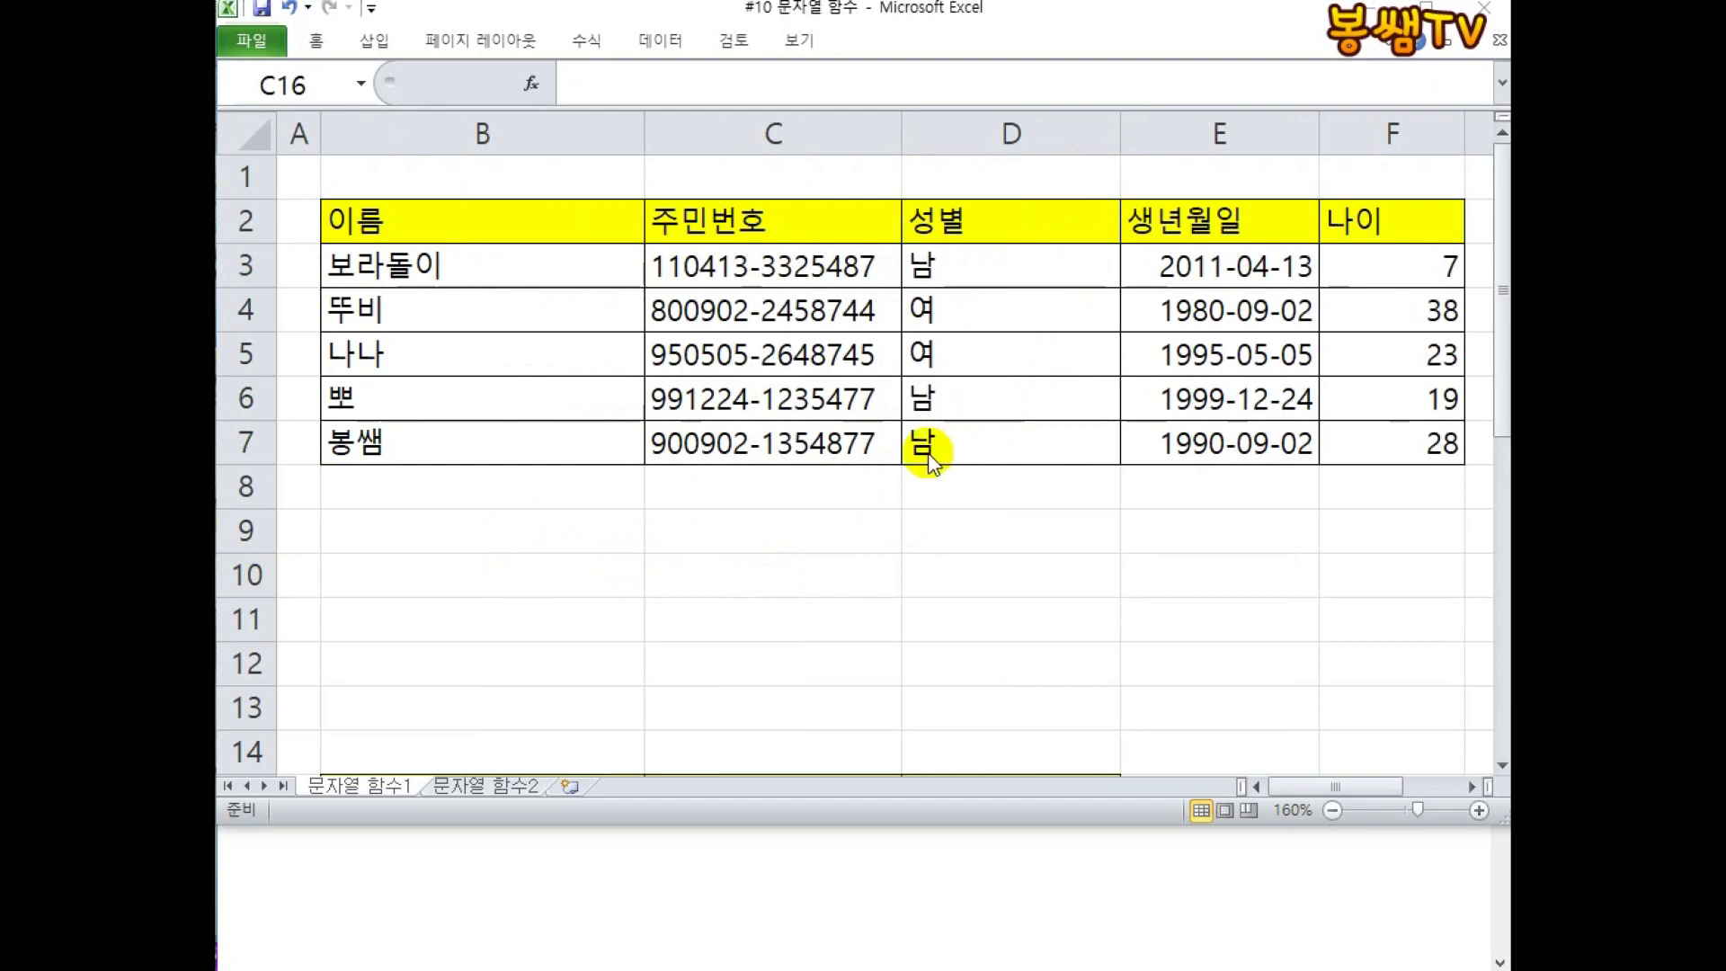
Scroll down to bring the FIND/SEARCH practice table in rows 10–23 into view.
scroll(854, 386, "down", 3)
Bring up the FIND/SEARCH syntax notes in Notepad and shorten the Excel window so they stay visible below.
left_click(839, 514)
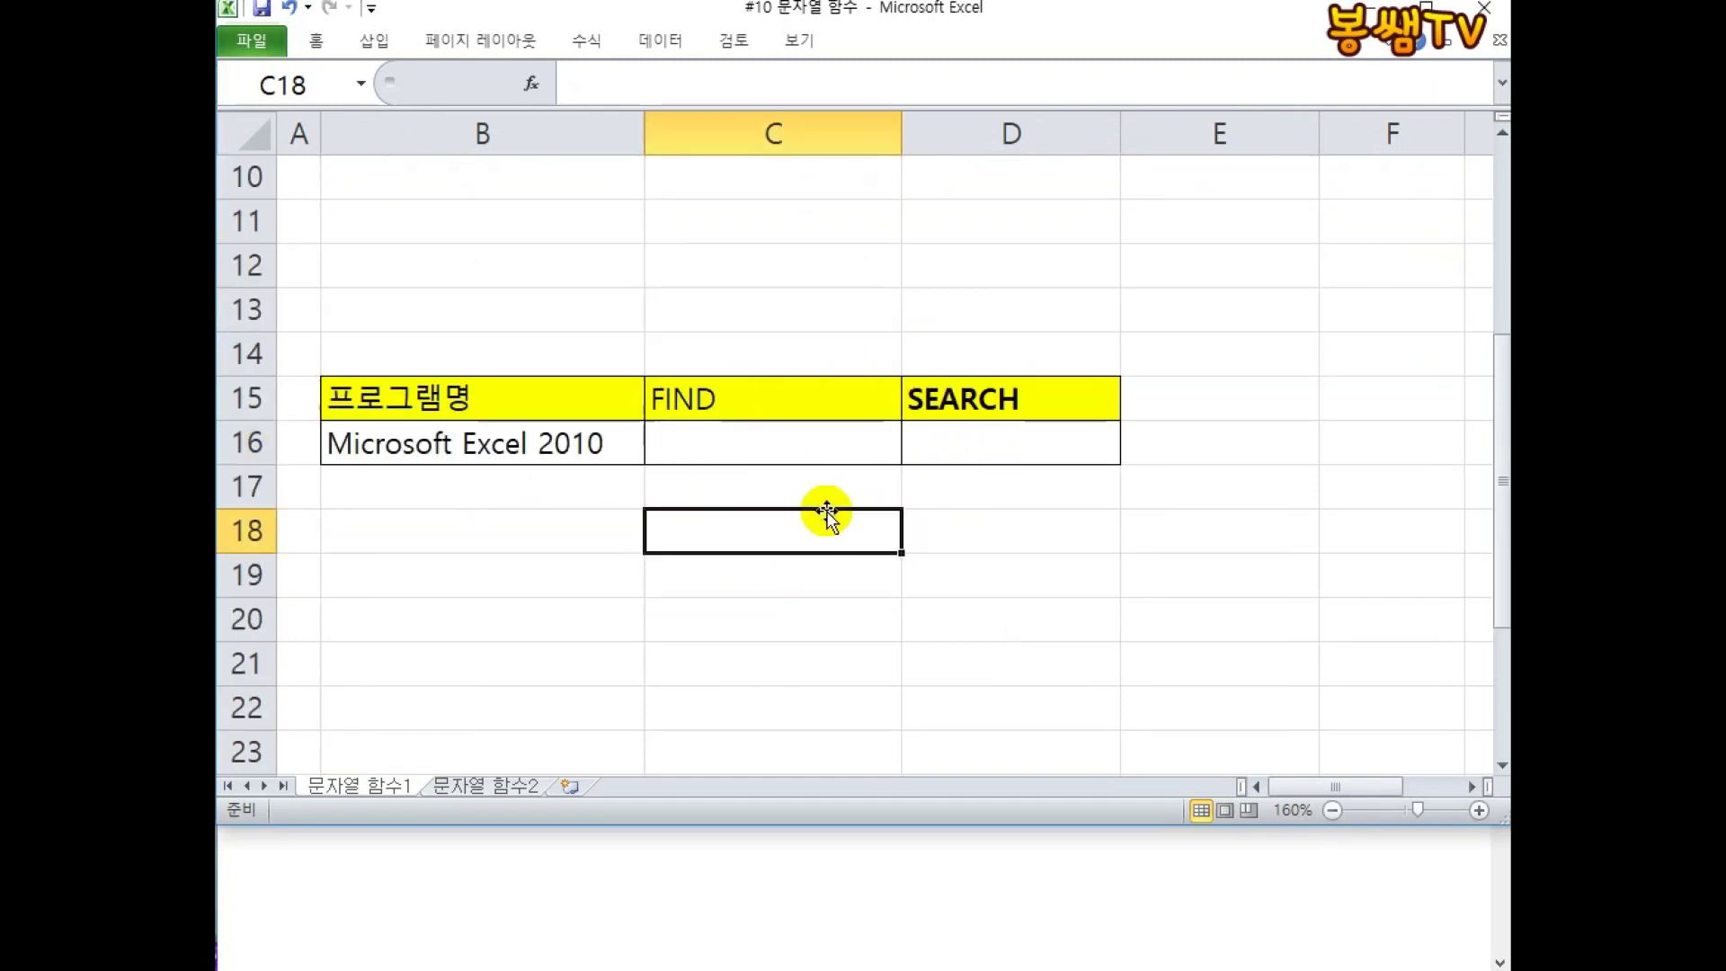
left_click(750, 398)
left_click(975, 406)
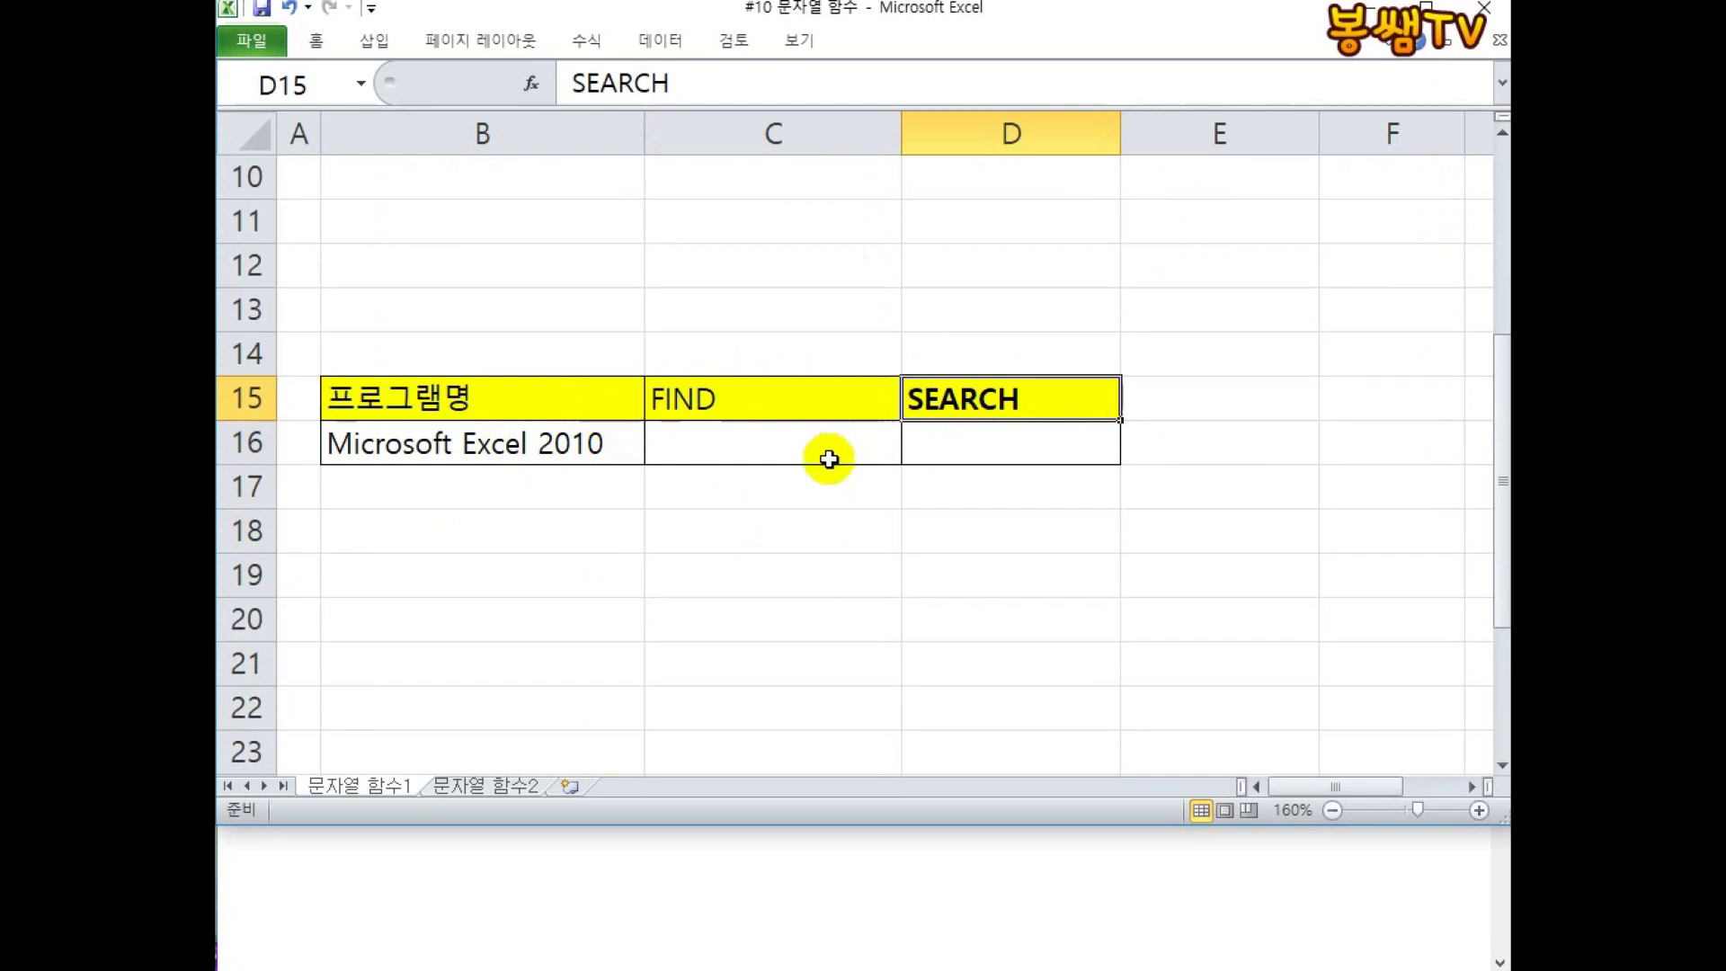
left_click(778, 833)
scroll(794, 818, "down", 3)
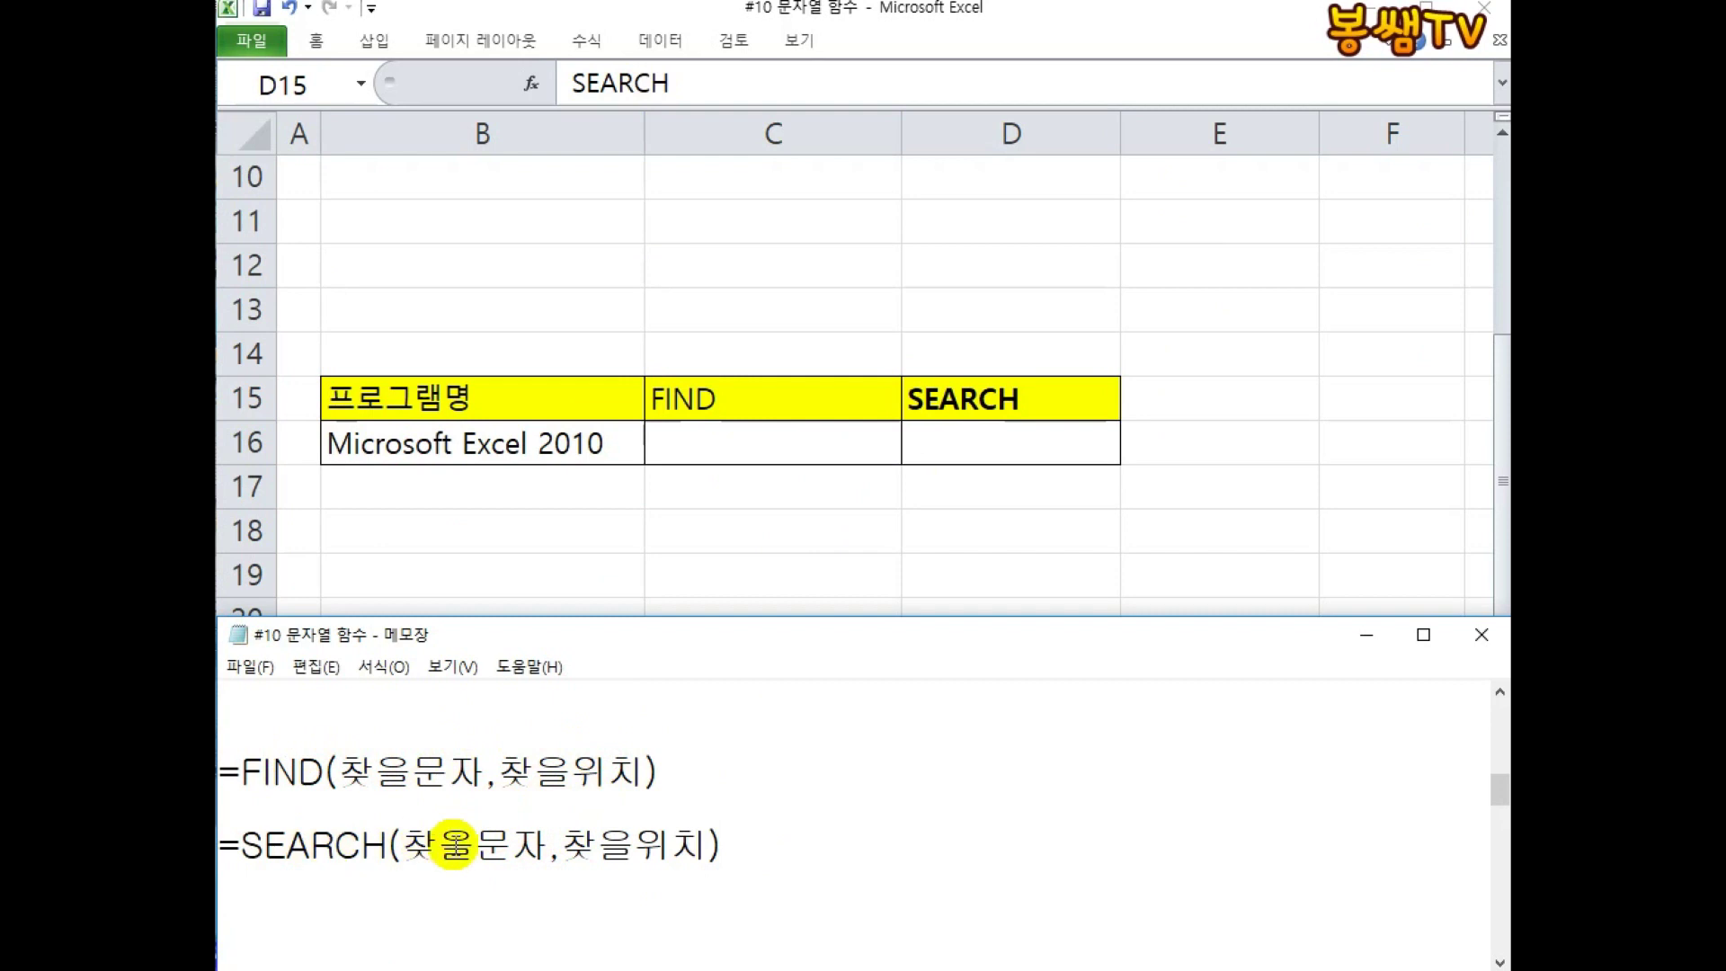
left_click(734, 444)
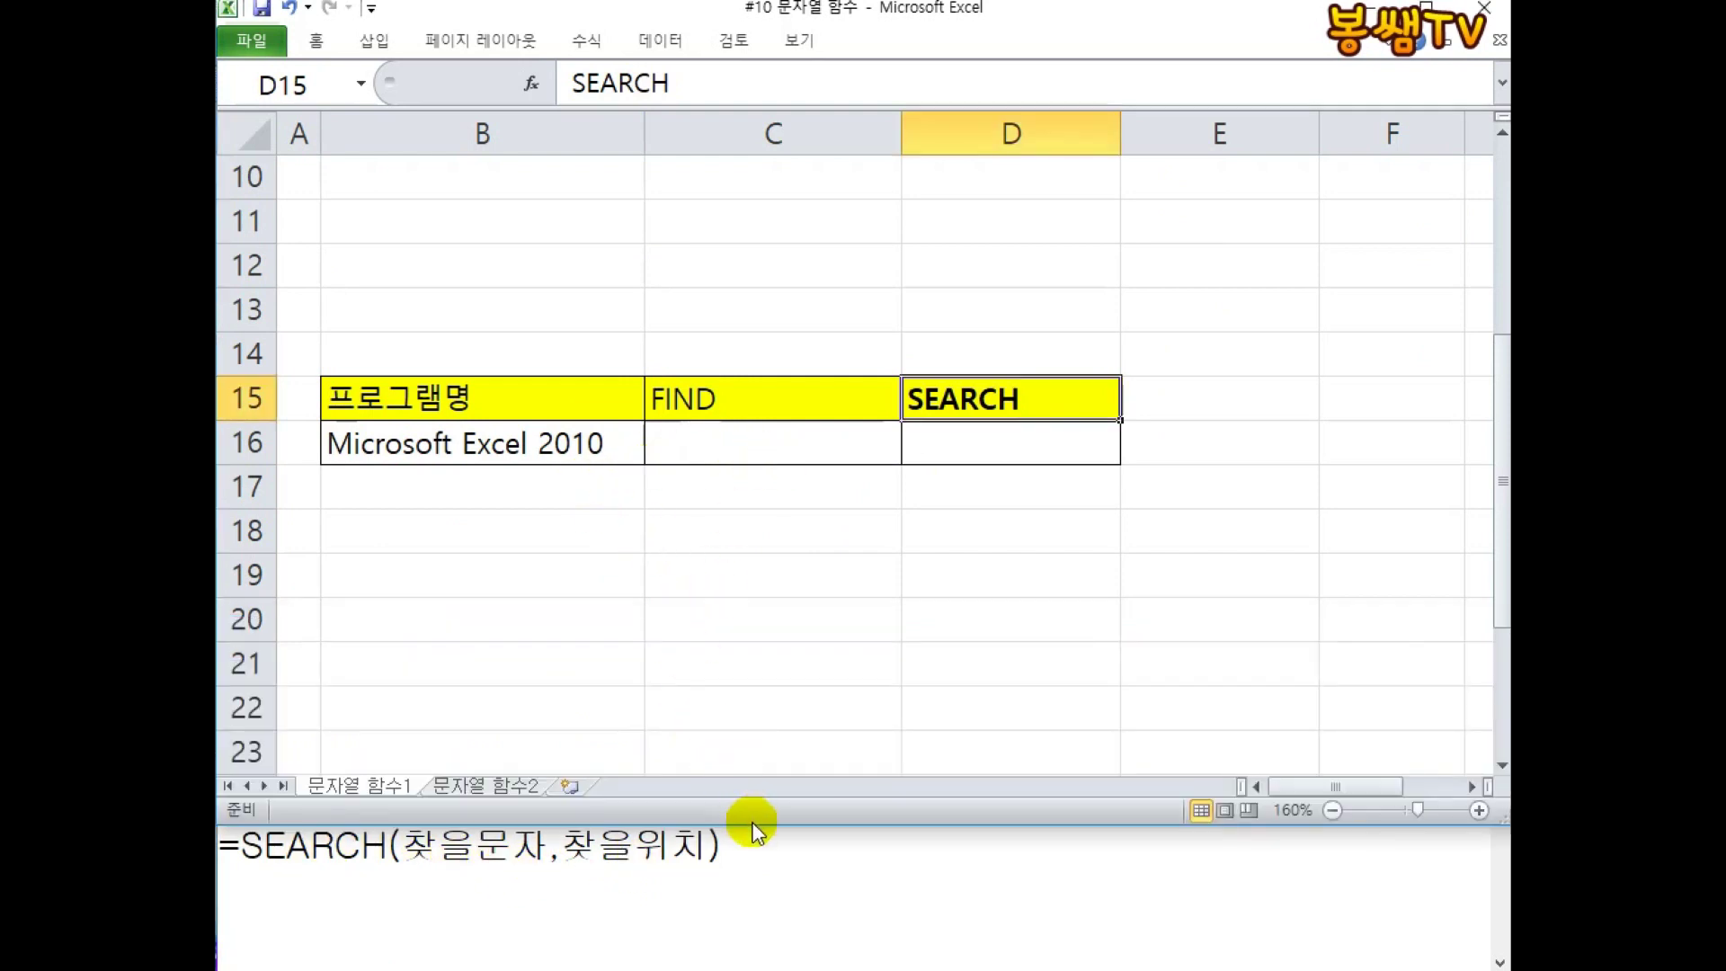
left_click_drag(751, 821, 732, 705)
Enter =FIND("E",B16) in C16, returning 11.
left_click(737, 445)
type("=FIND(\"E")
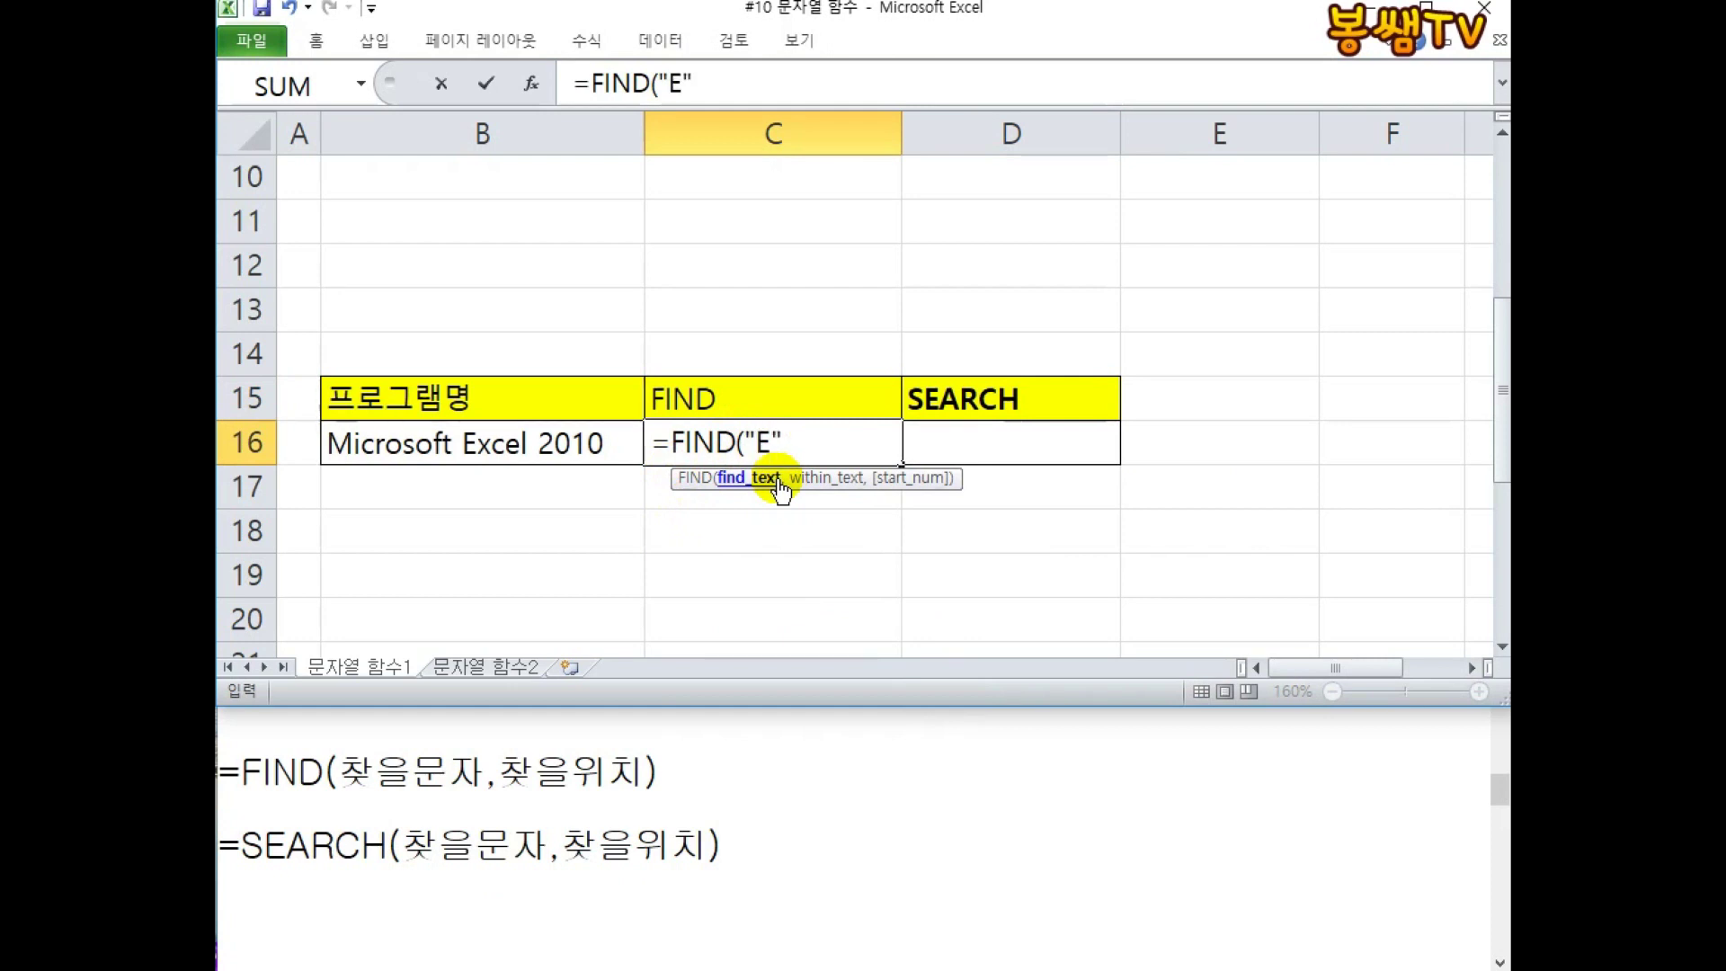
type(",")
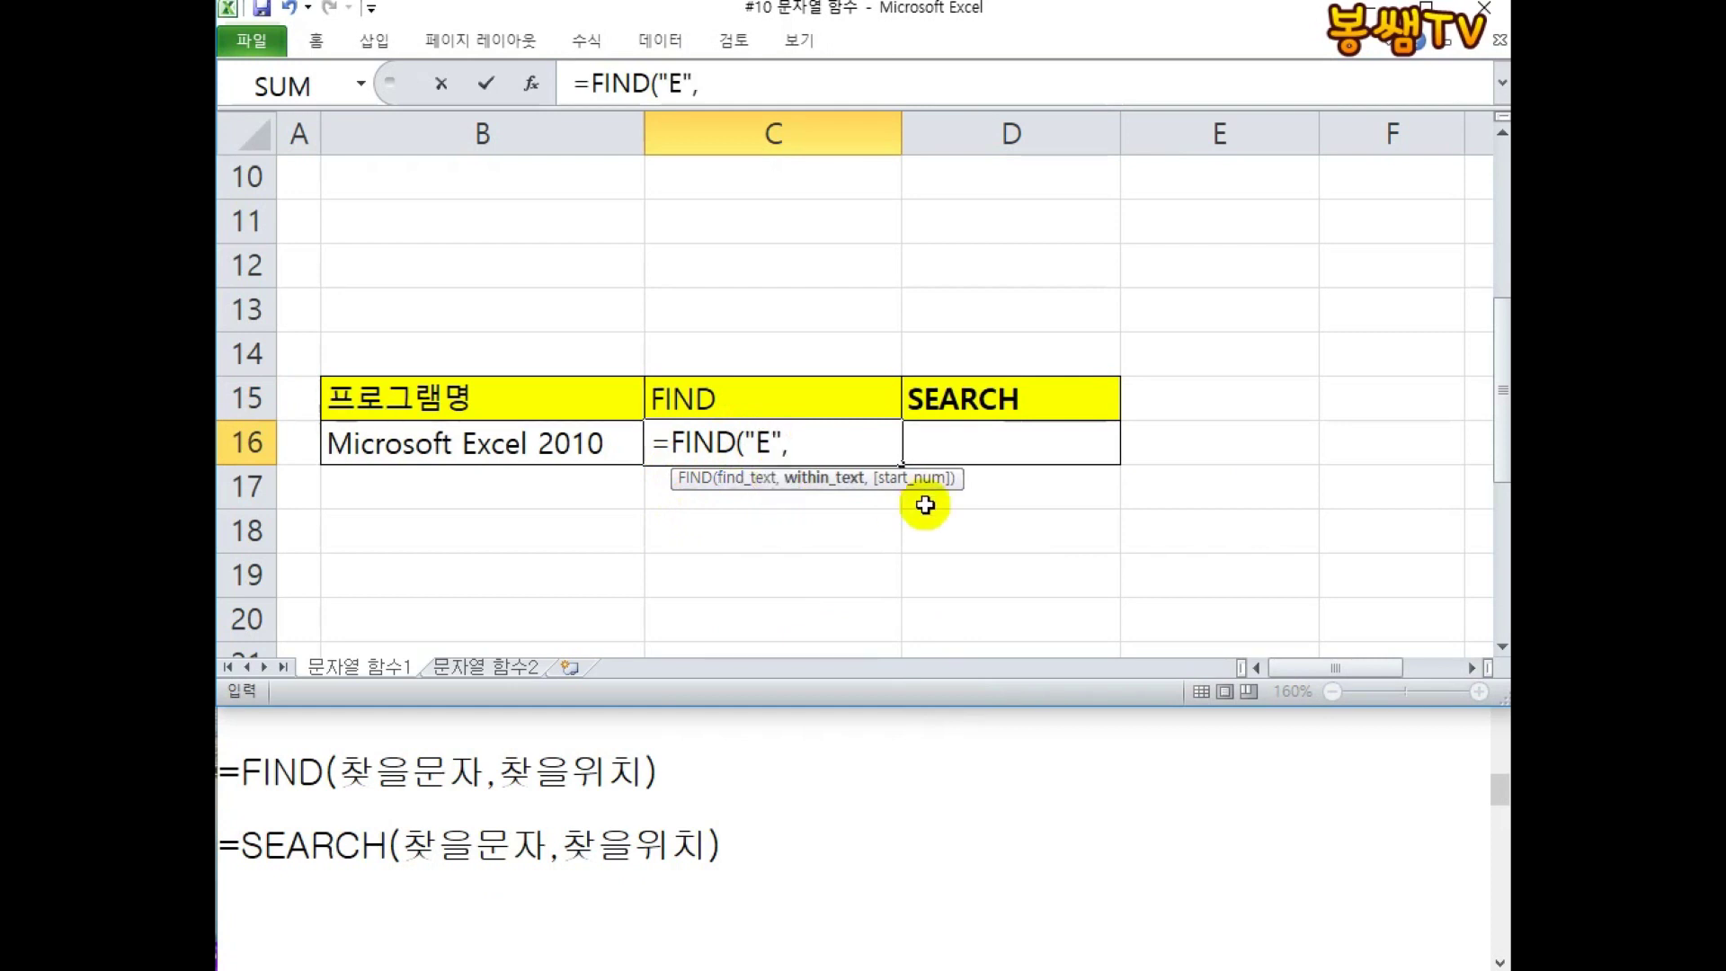
left_click(548, 444)
type(")")
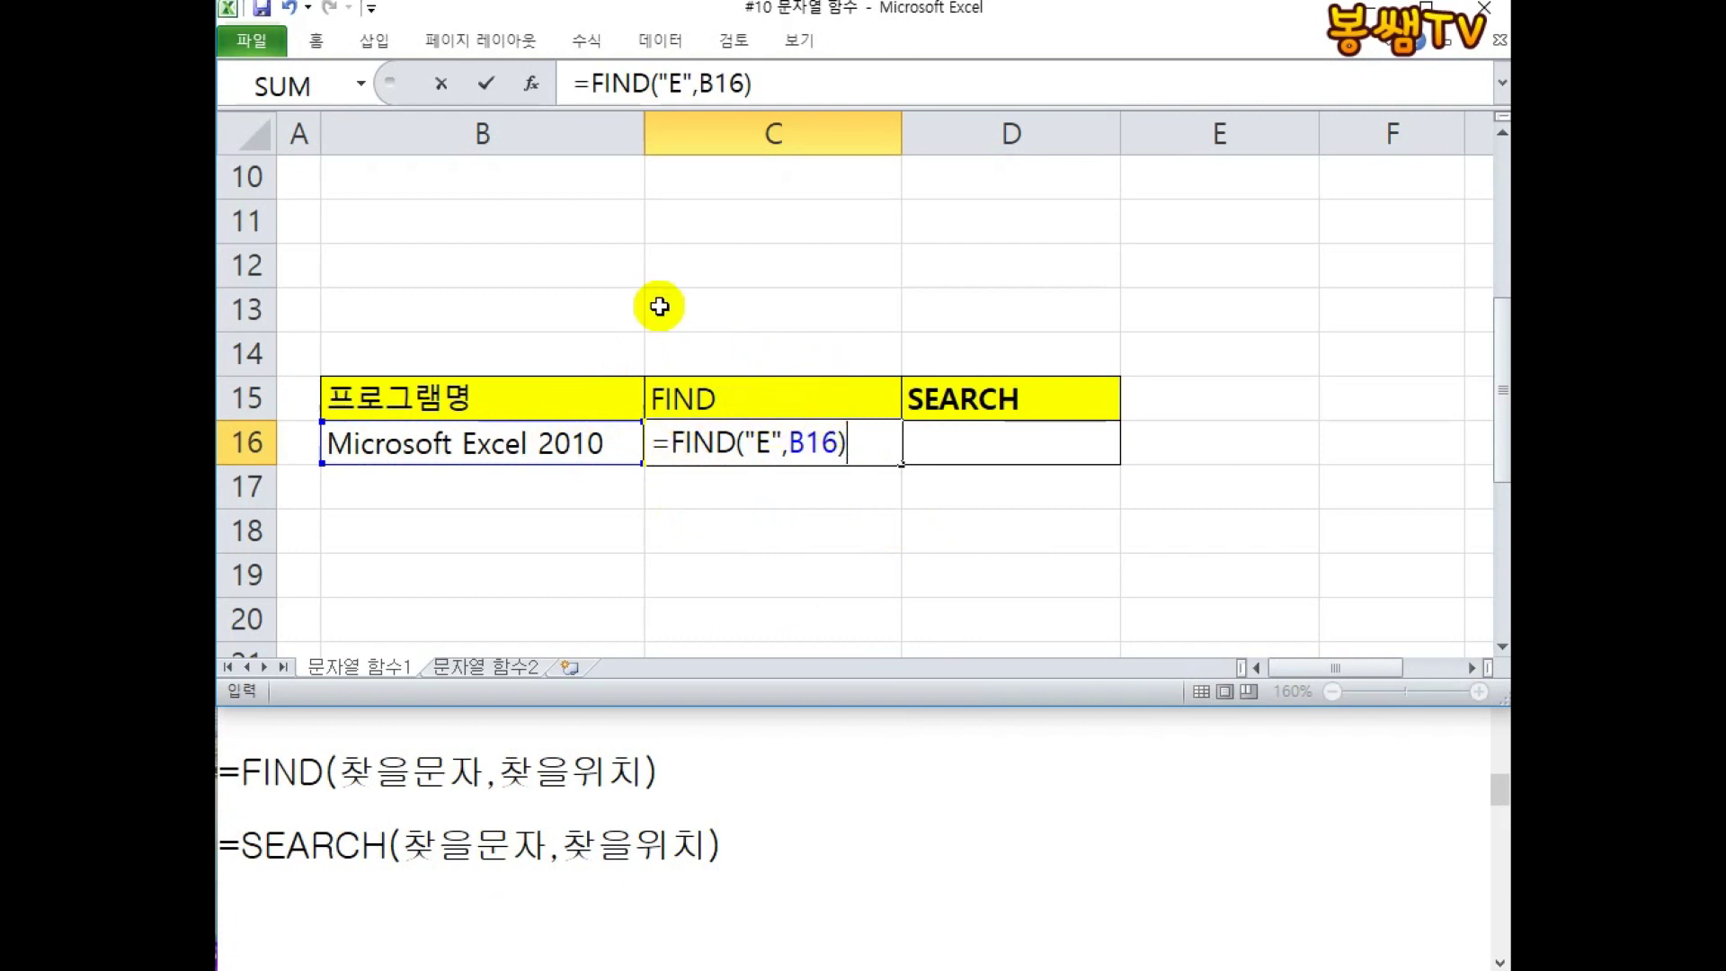
key("Return")
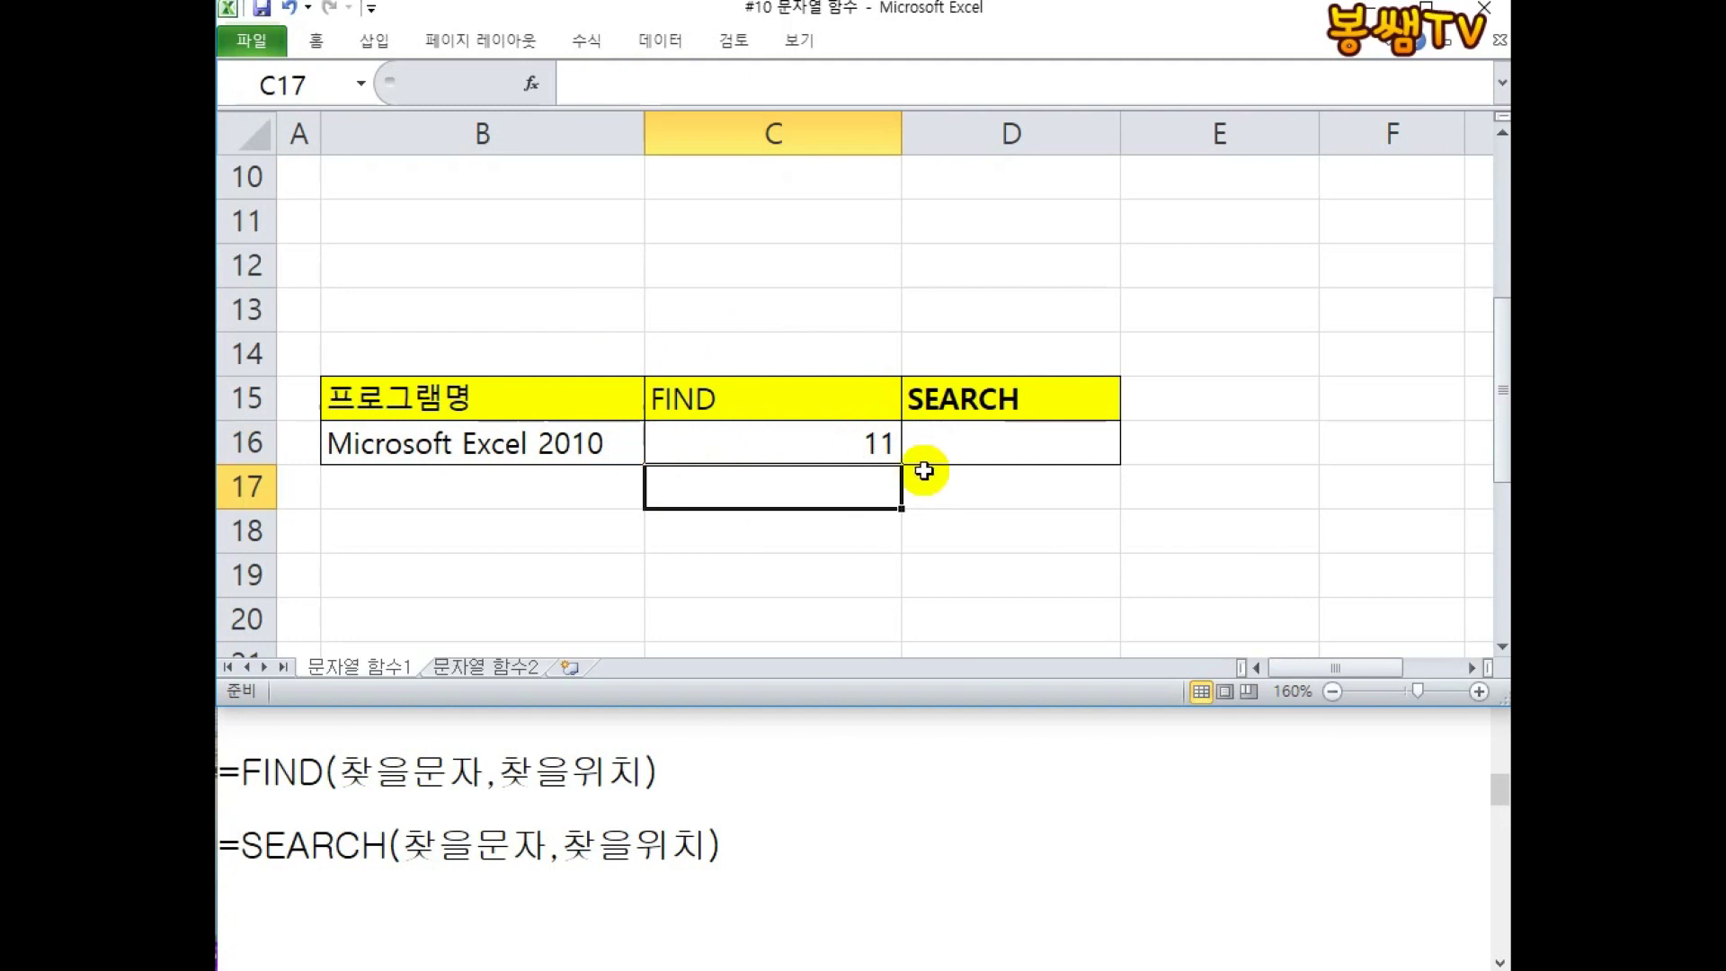
left_click(1429, 1)
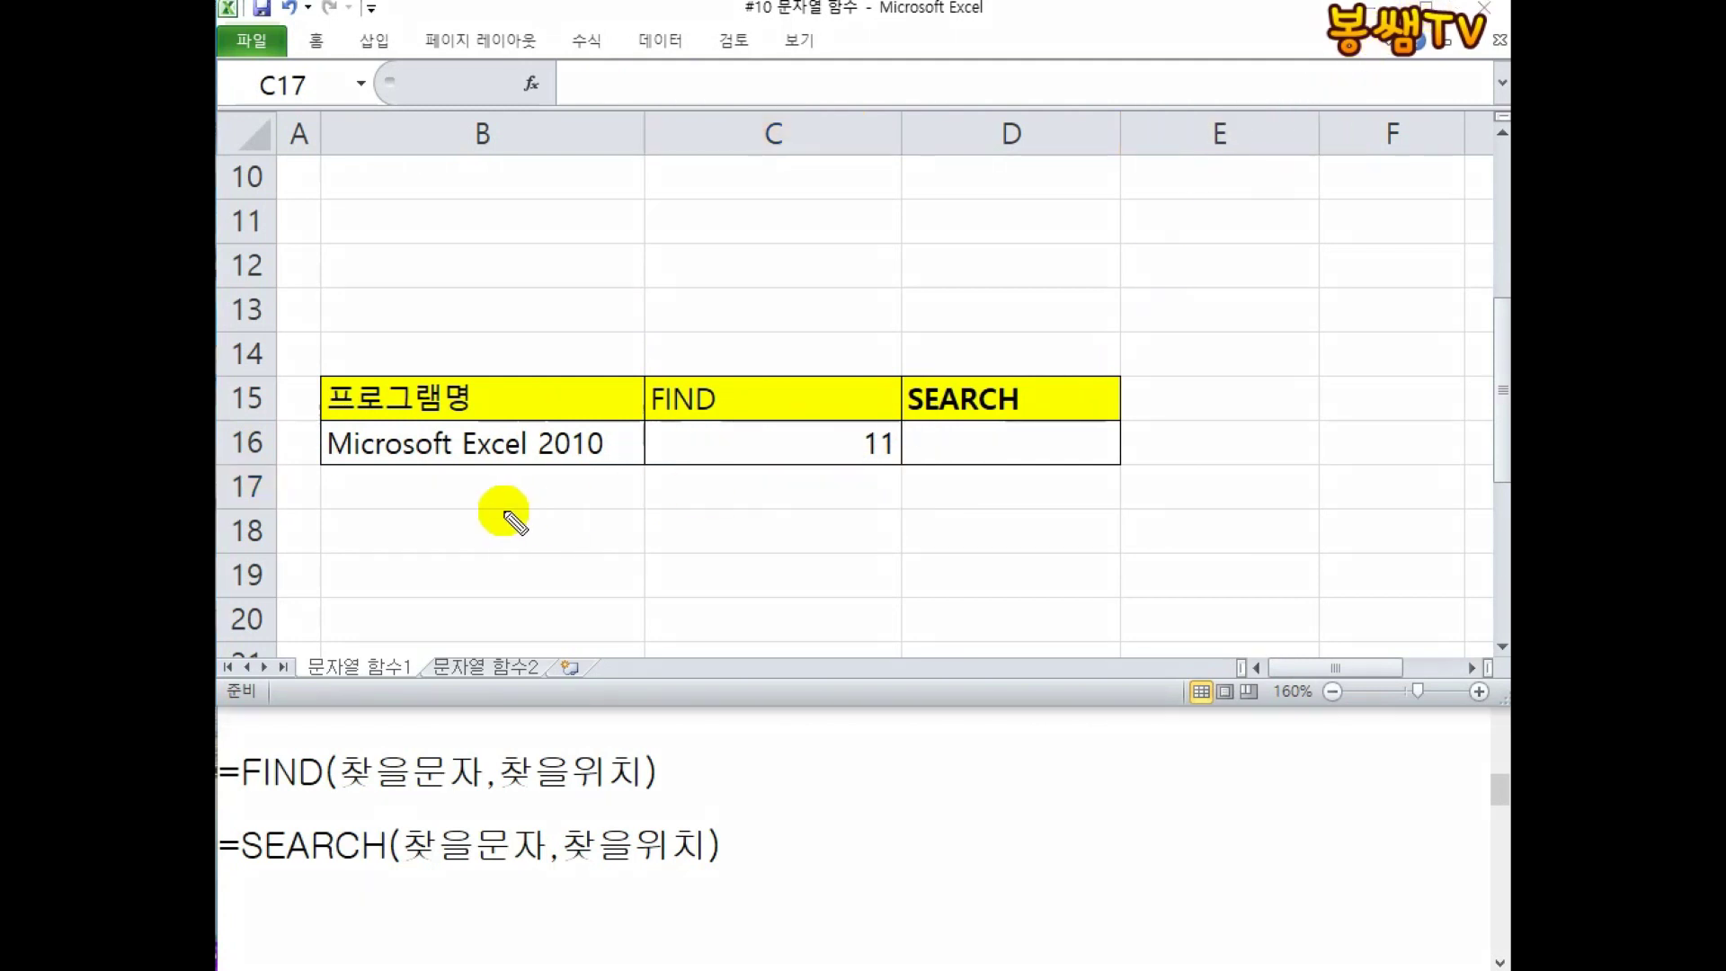
left_click_drag(364, 462, 401, 463)
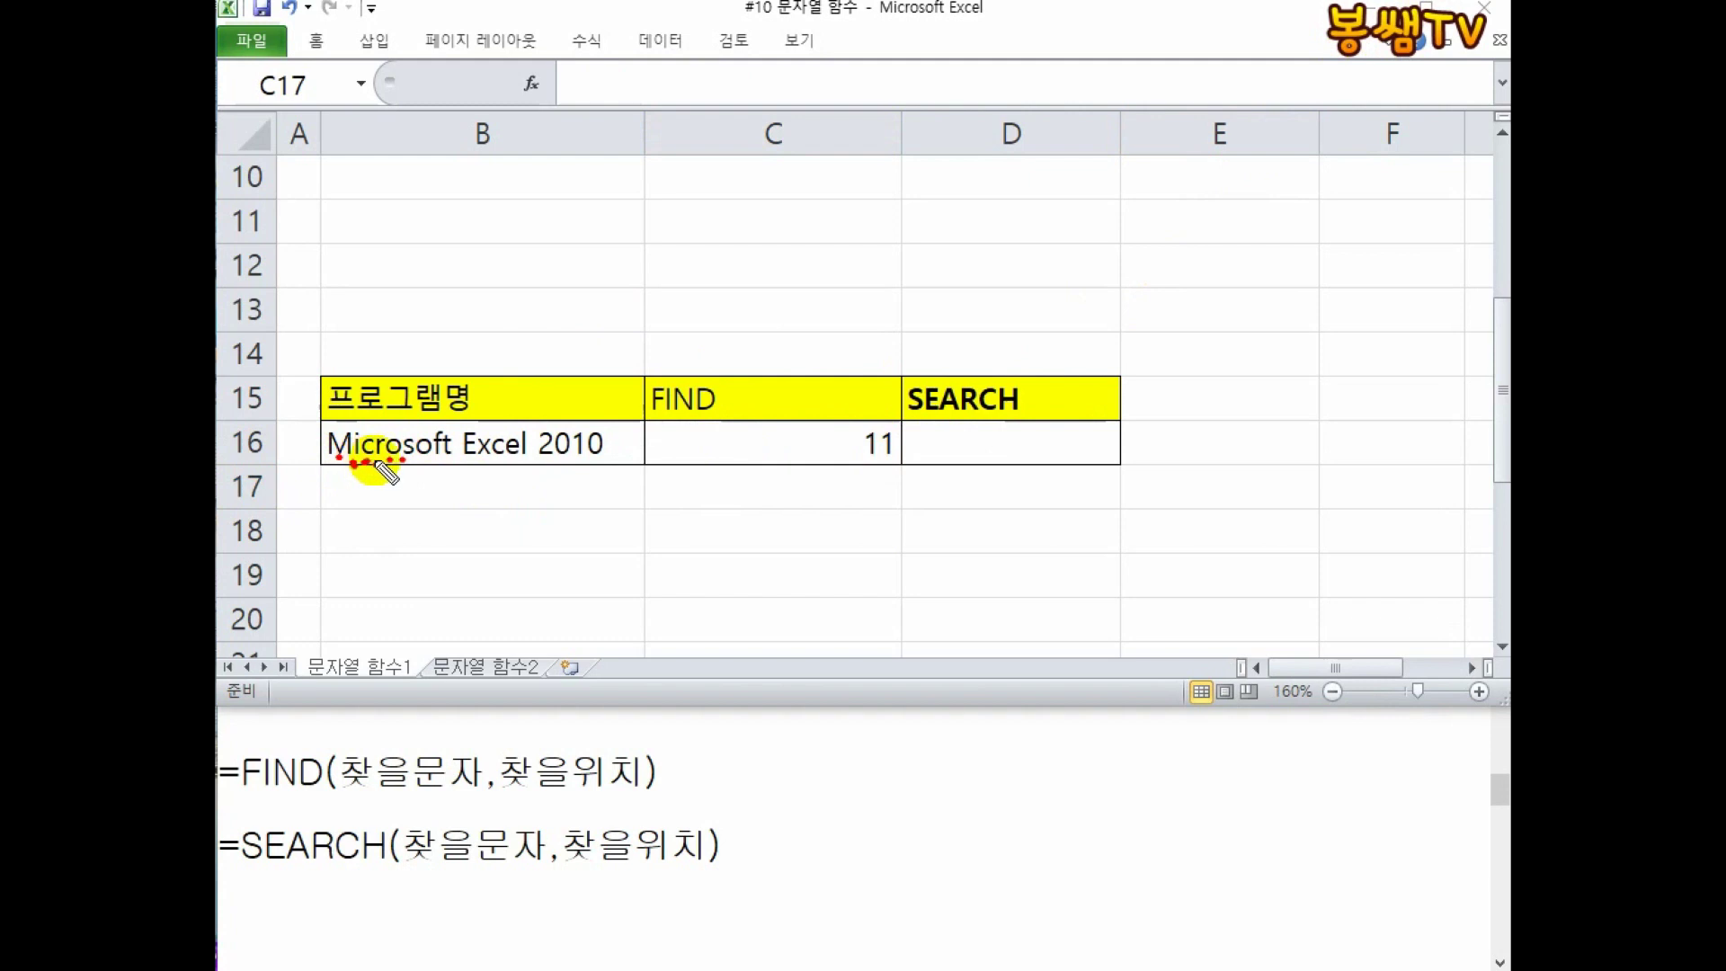
left_click_drag(392, 465, 391, 559)
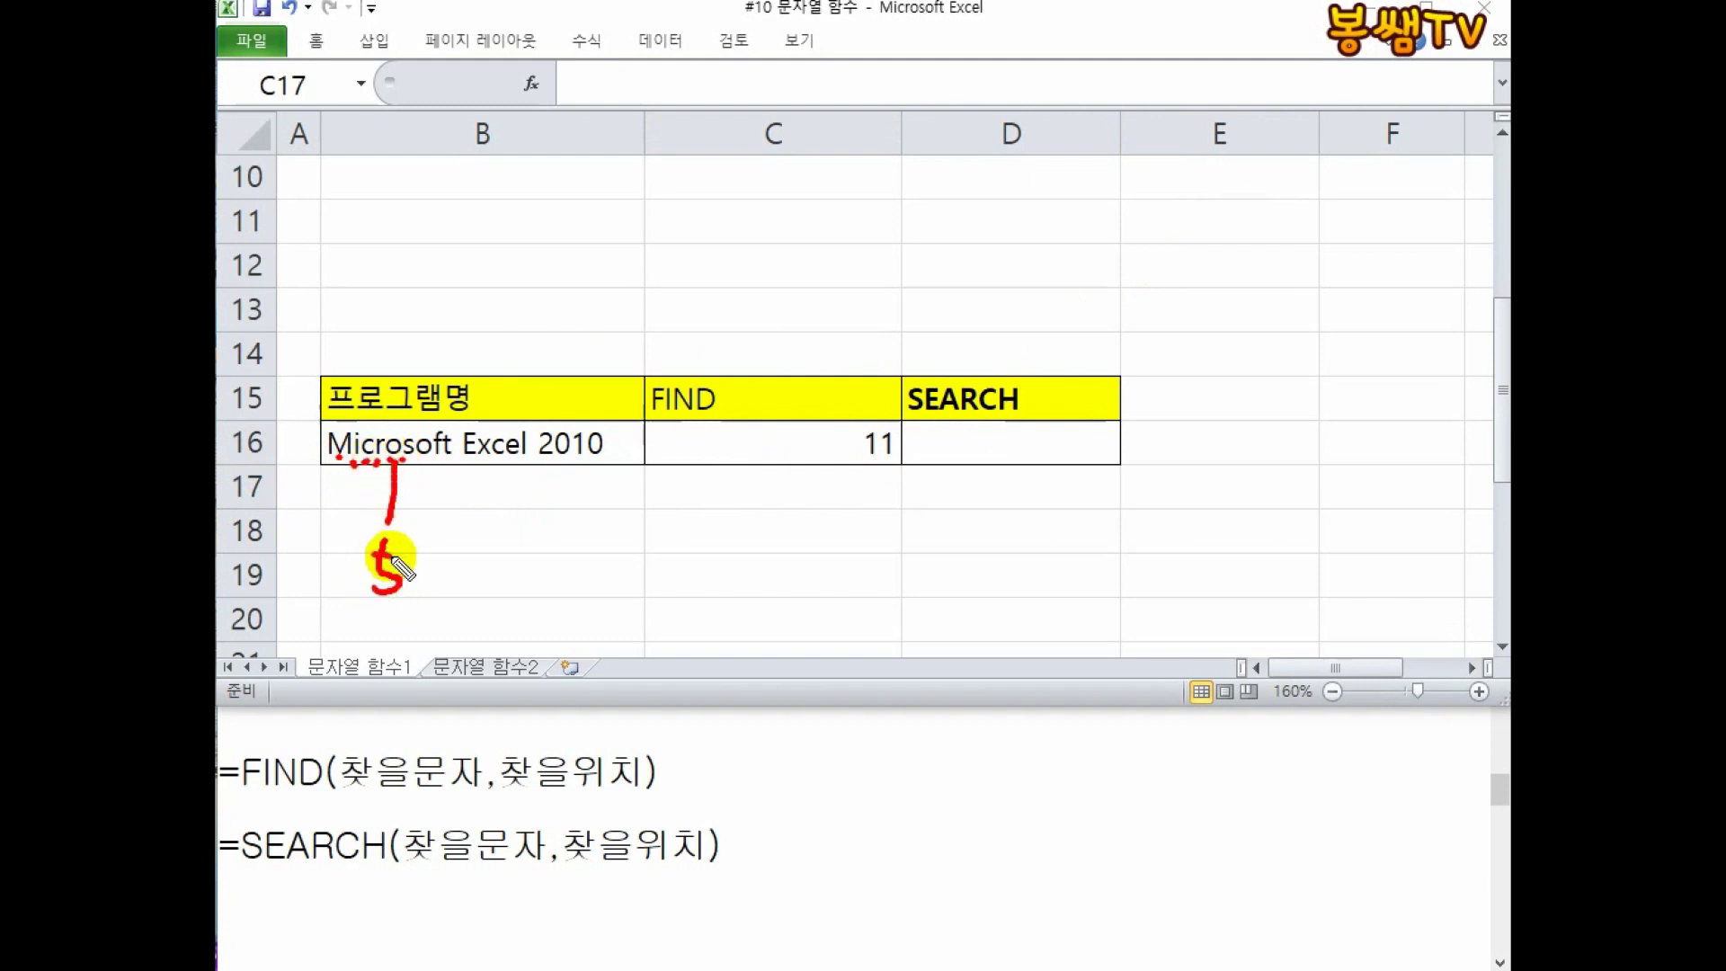
left_click(436, 460)
left_click(449, 463)
mouse_move(463, 462)
left_mouse_down()
mouse_move(442, 583)
mouse_move(460, 554)
left_mouse_up()
left_click_drag(467, 430, 549, 330)
left_click_drag(567, 293, 572, 328)
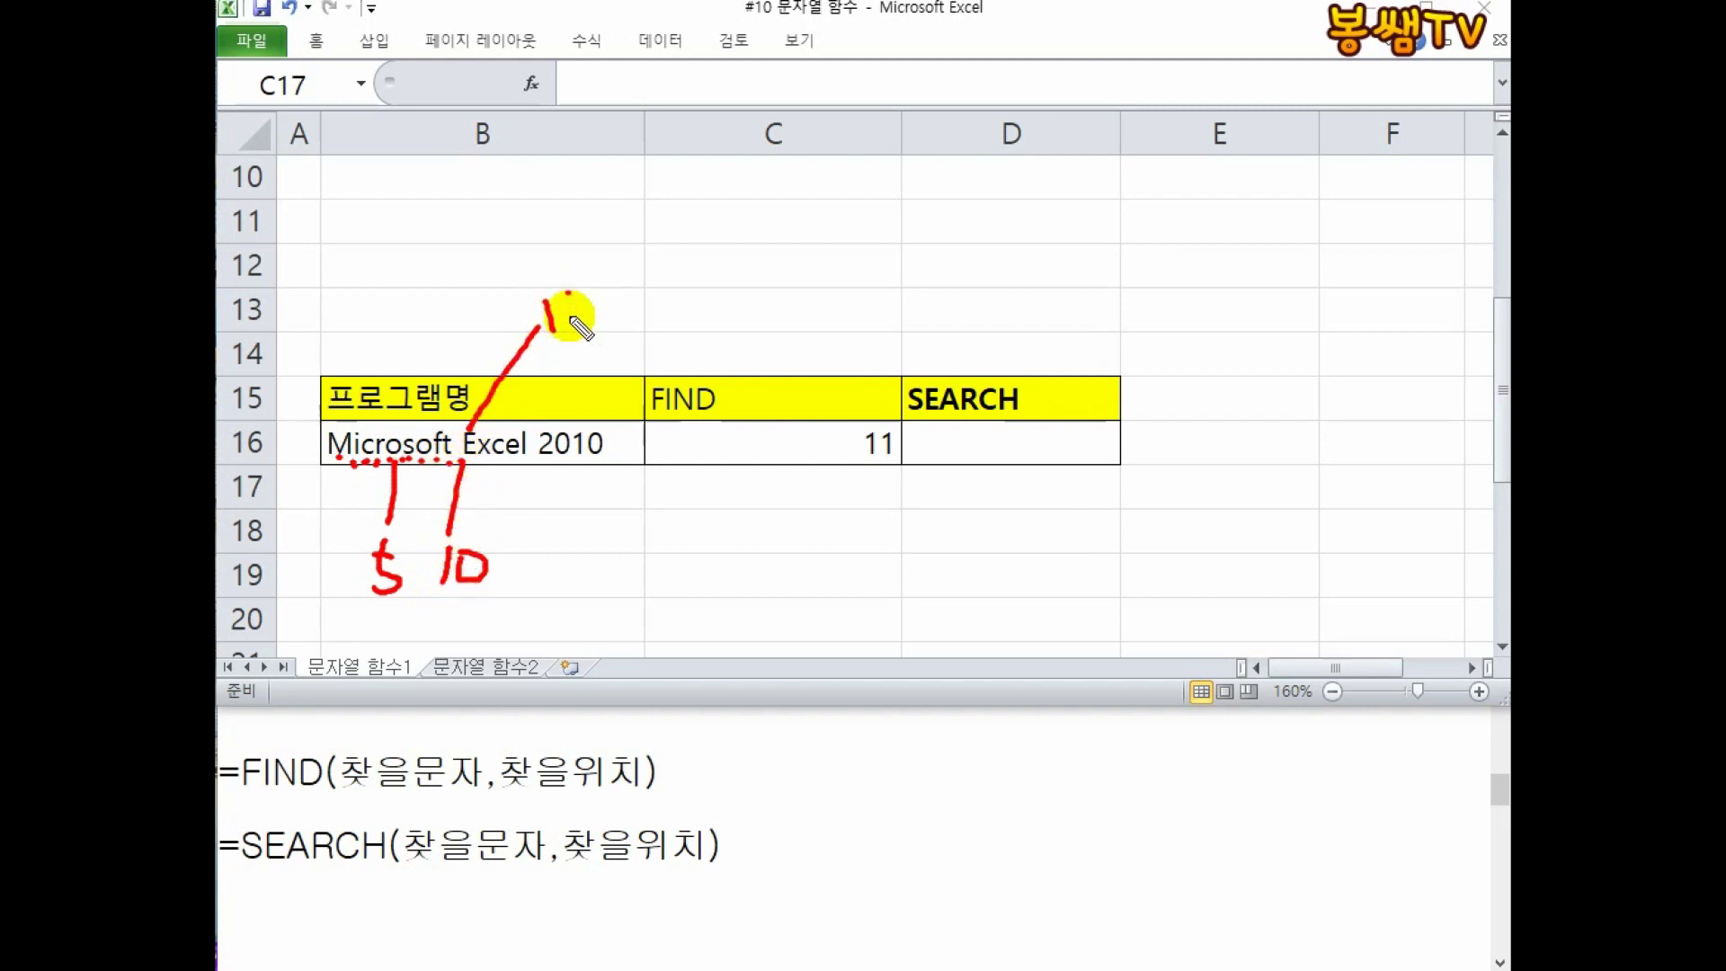
mouse_move(879, 482)
left_mouse_down()
mouse_move(816, 416)
mouse_move(845, 524)
left_mouse_up()
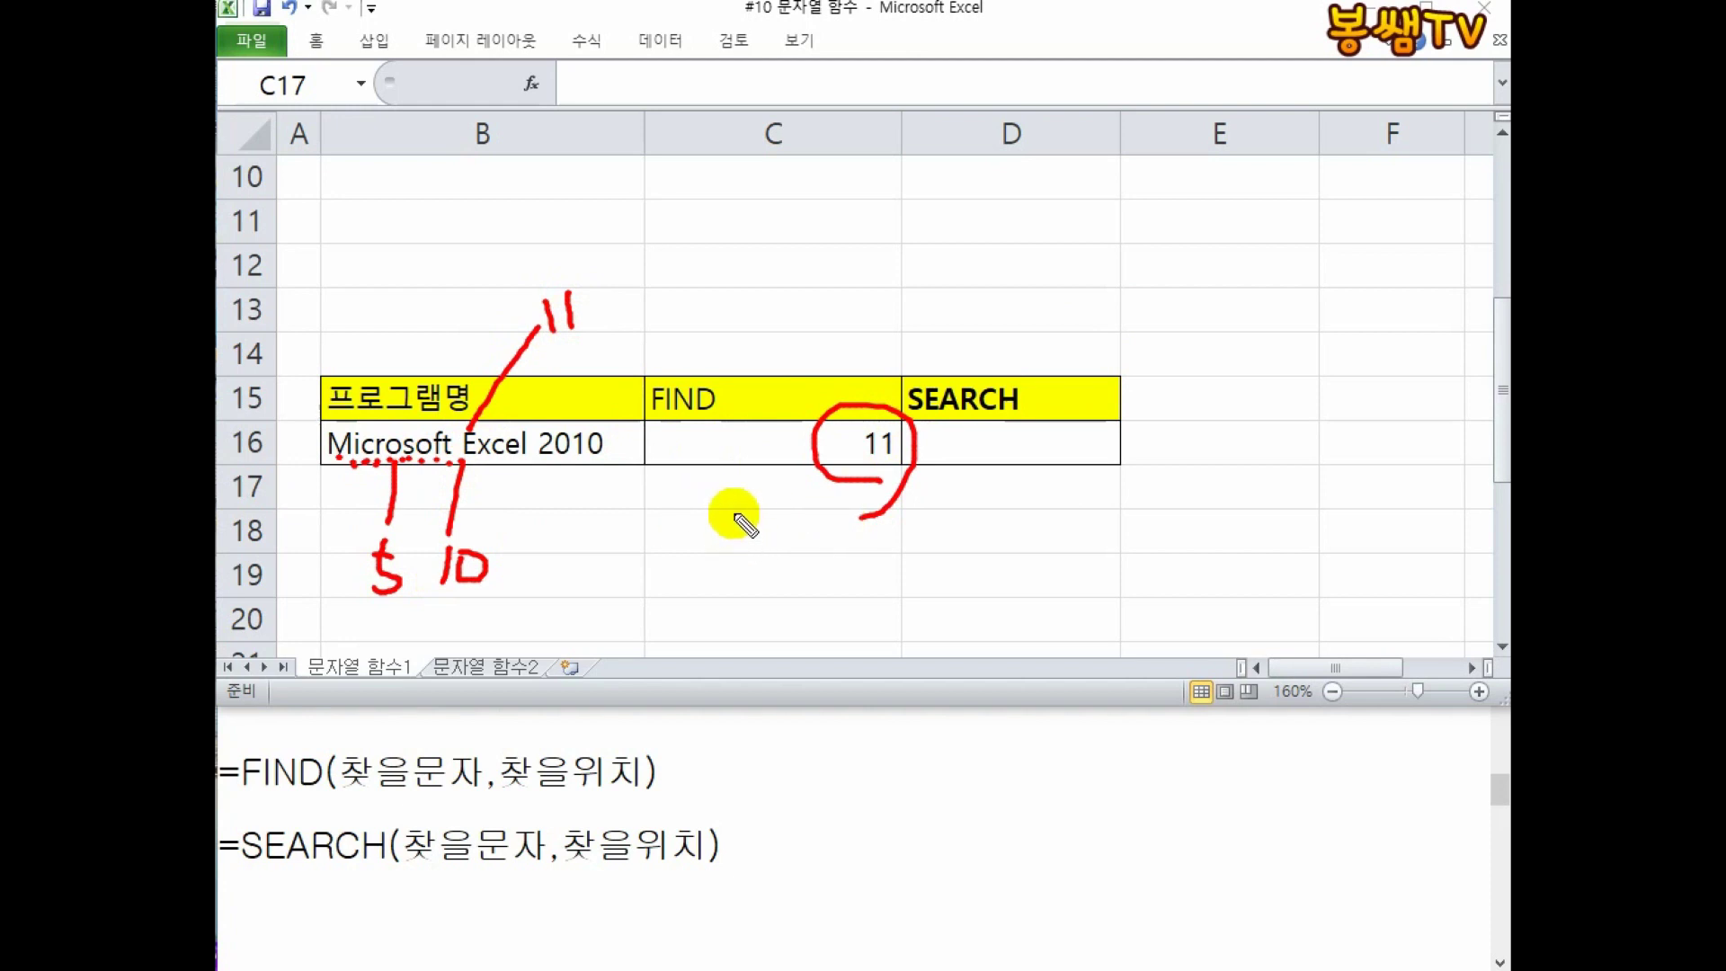
key("Escape")
double_click(762, 444)
Change C16 to =FIND("e",B16) so it returns 14.
left_click_drag(756, 443, 773, 444)
type("e\",B16)")
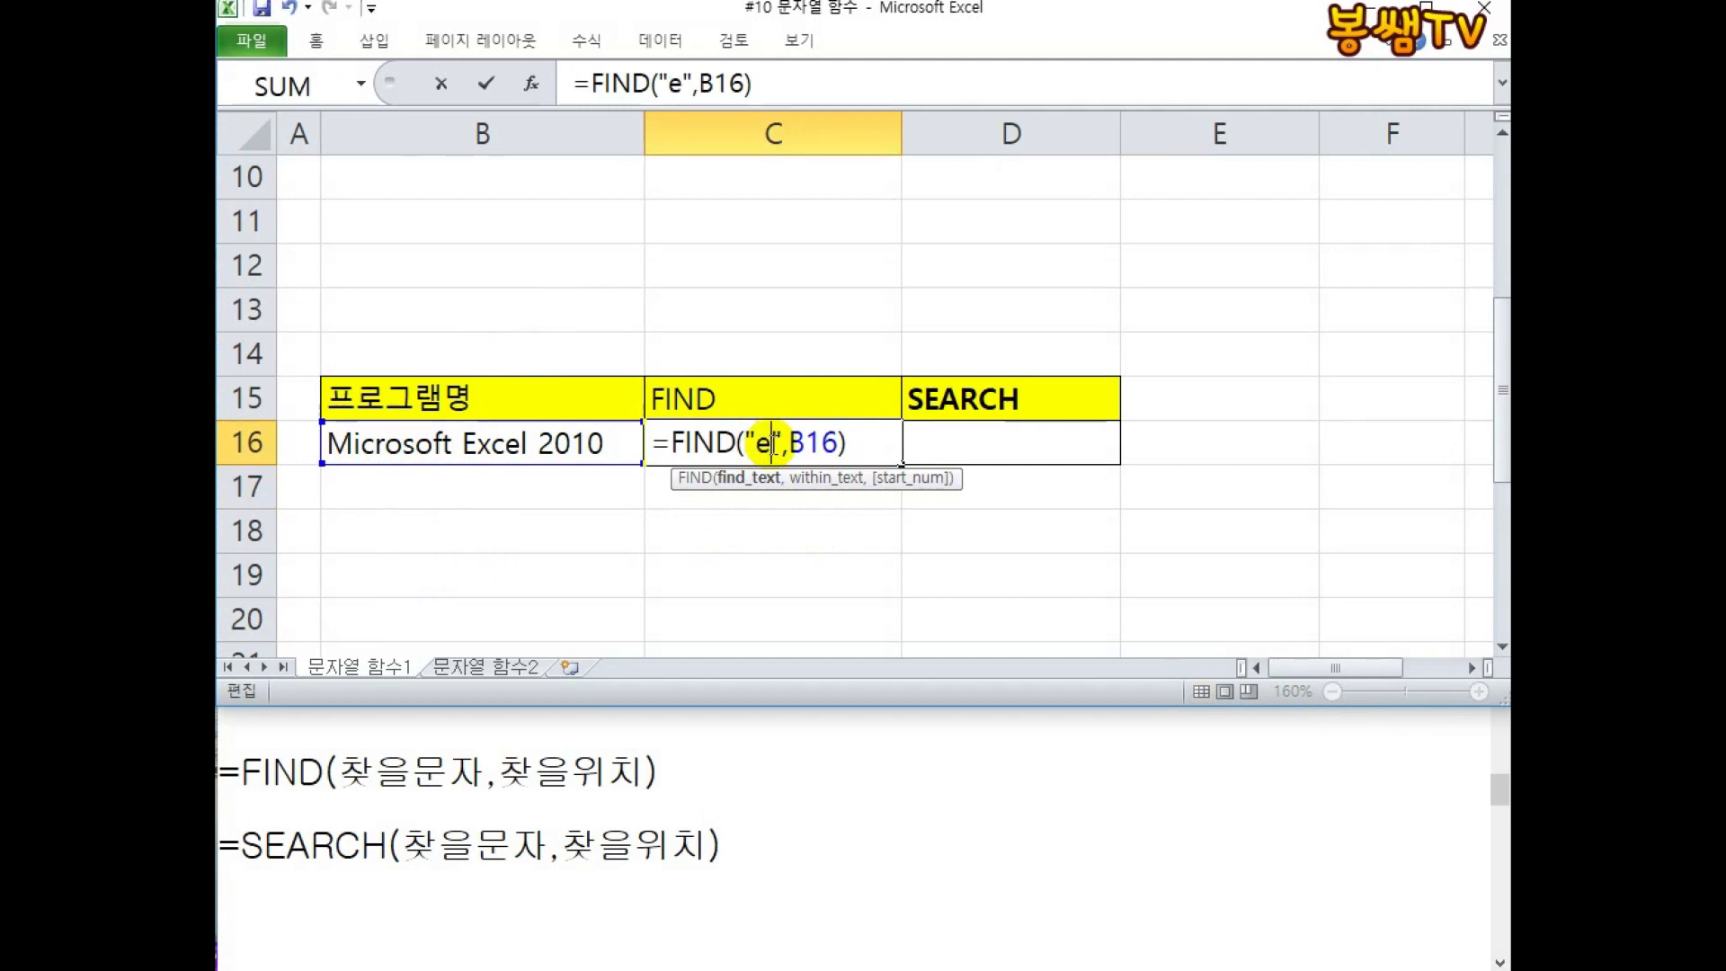
key("Return")
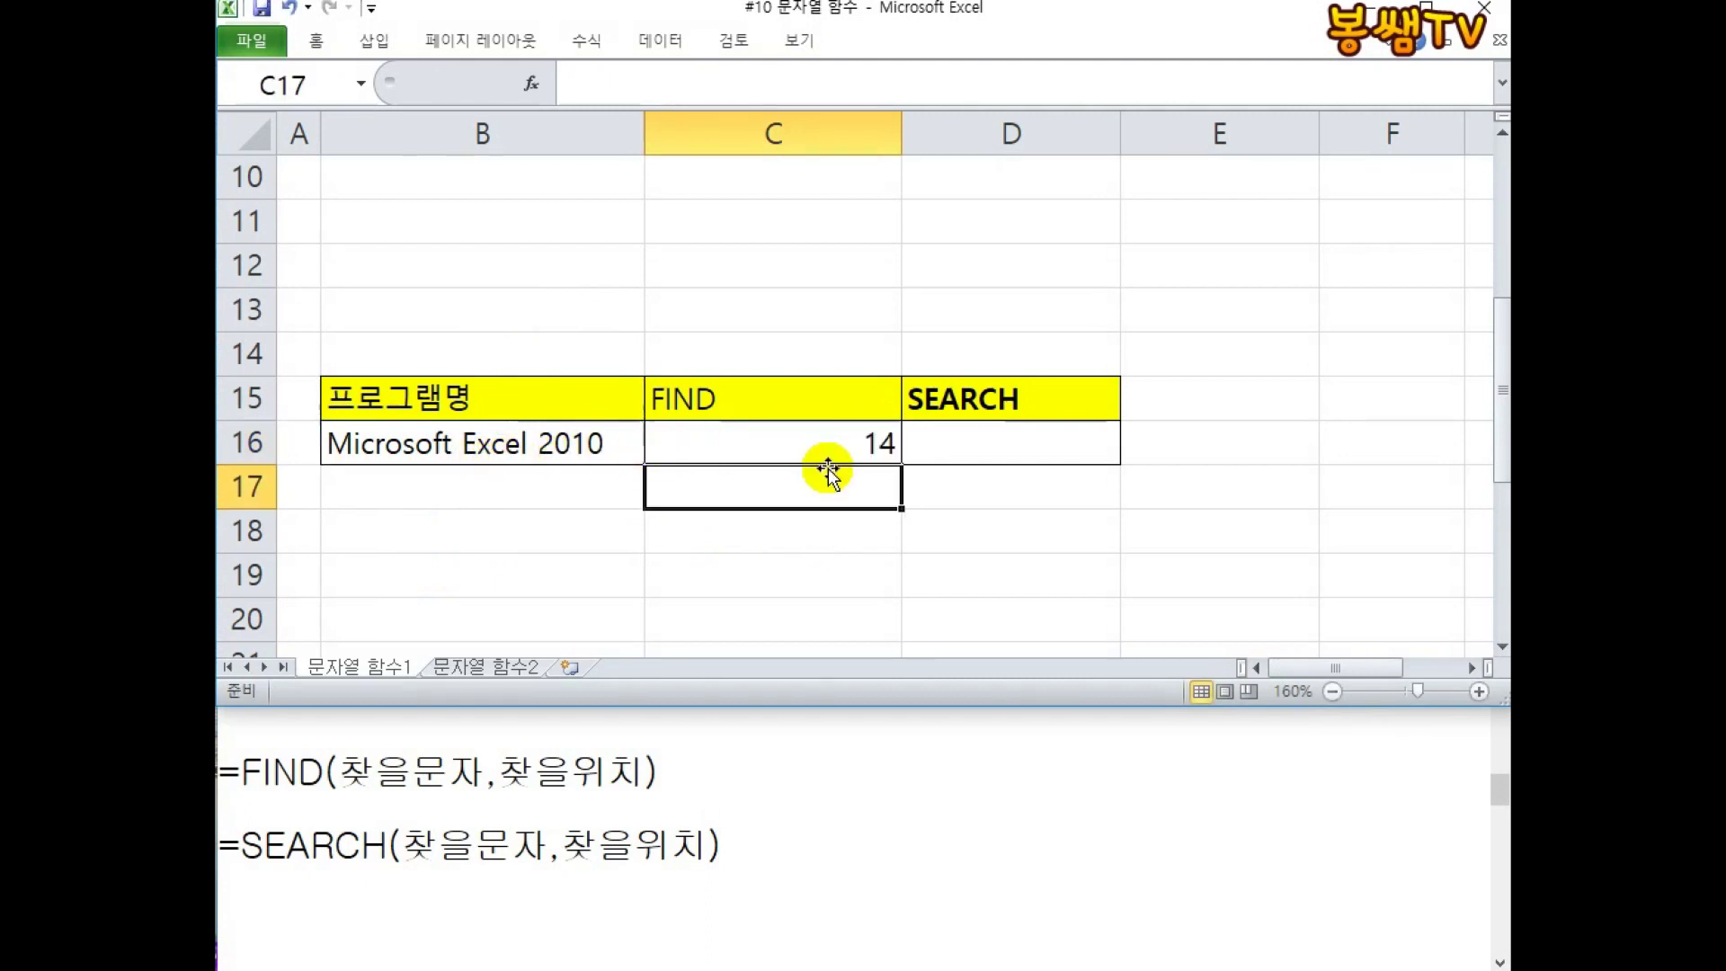
left_click(861, 442)
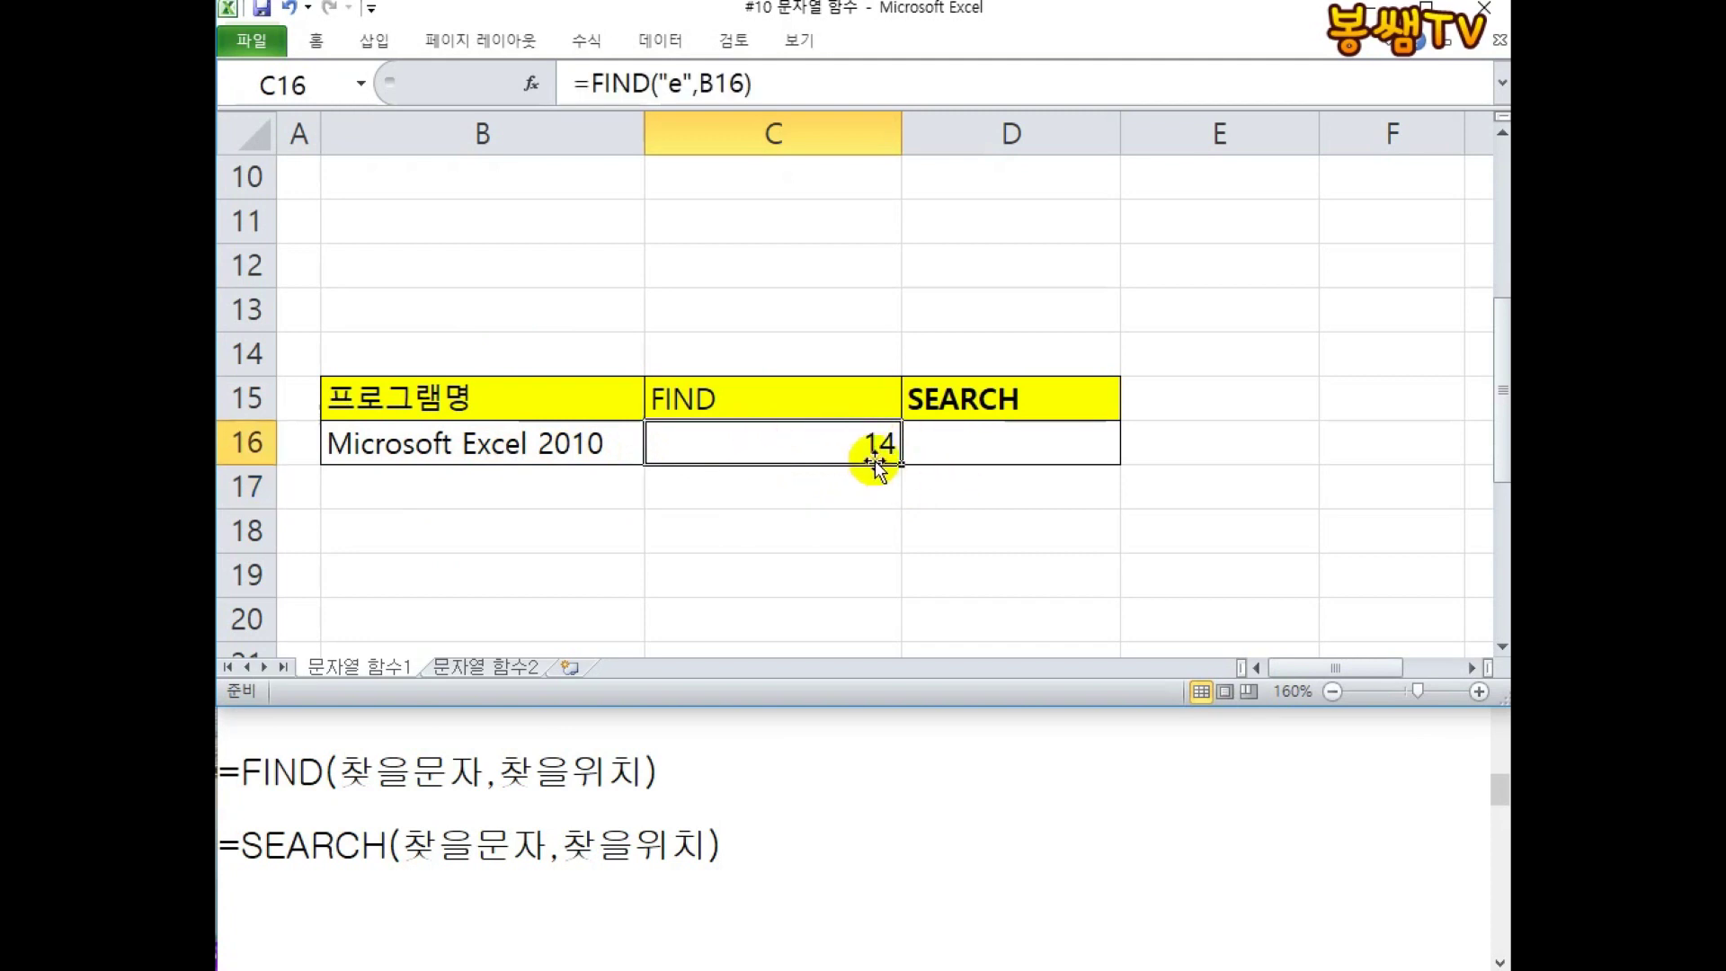
Enter =SEARCH("E",B16) in D16.
left_click(1048, 449)
type("=ㅇ")
key("BackSpace")
type("D")
key("BackSpace")
type("SEARCH(")
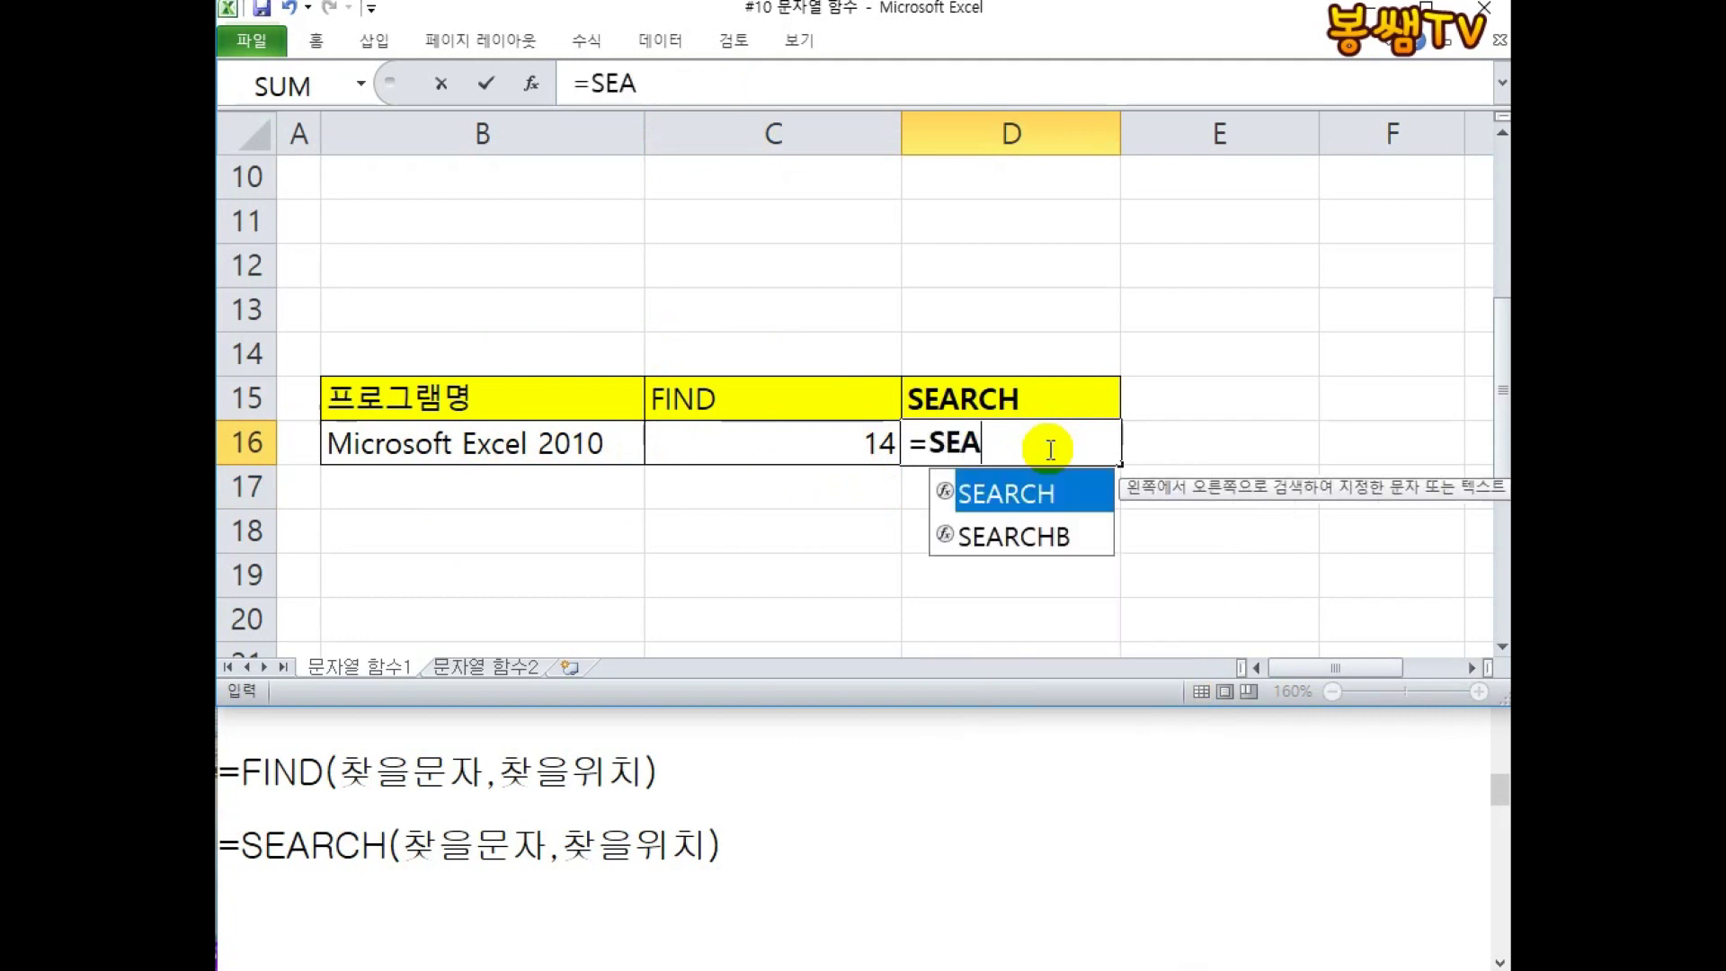
left_click(599, 447)
key("BackSpace")
key("BackSpace")
key("BackSpace")
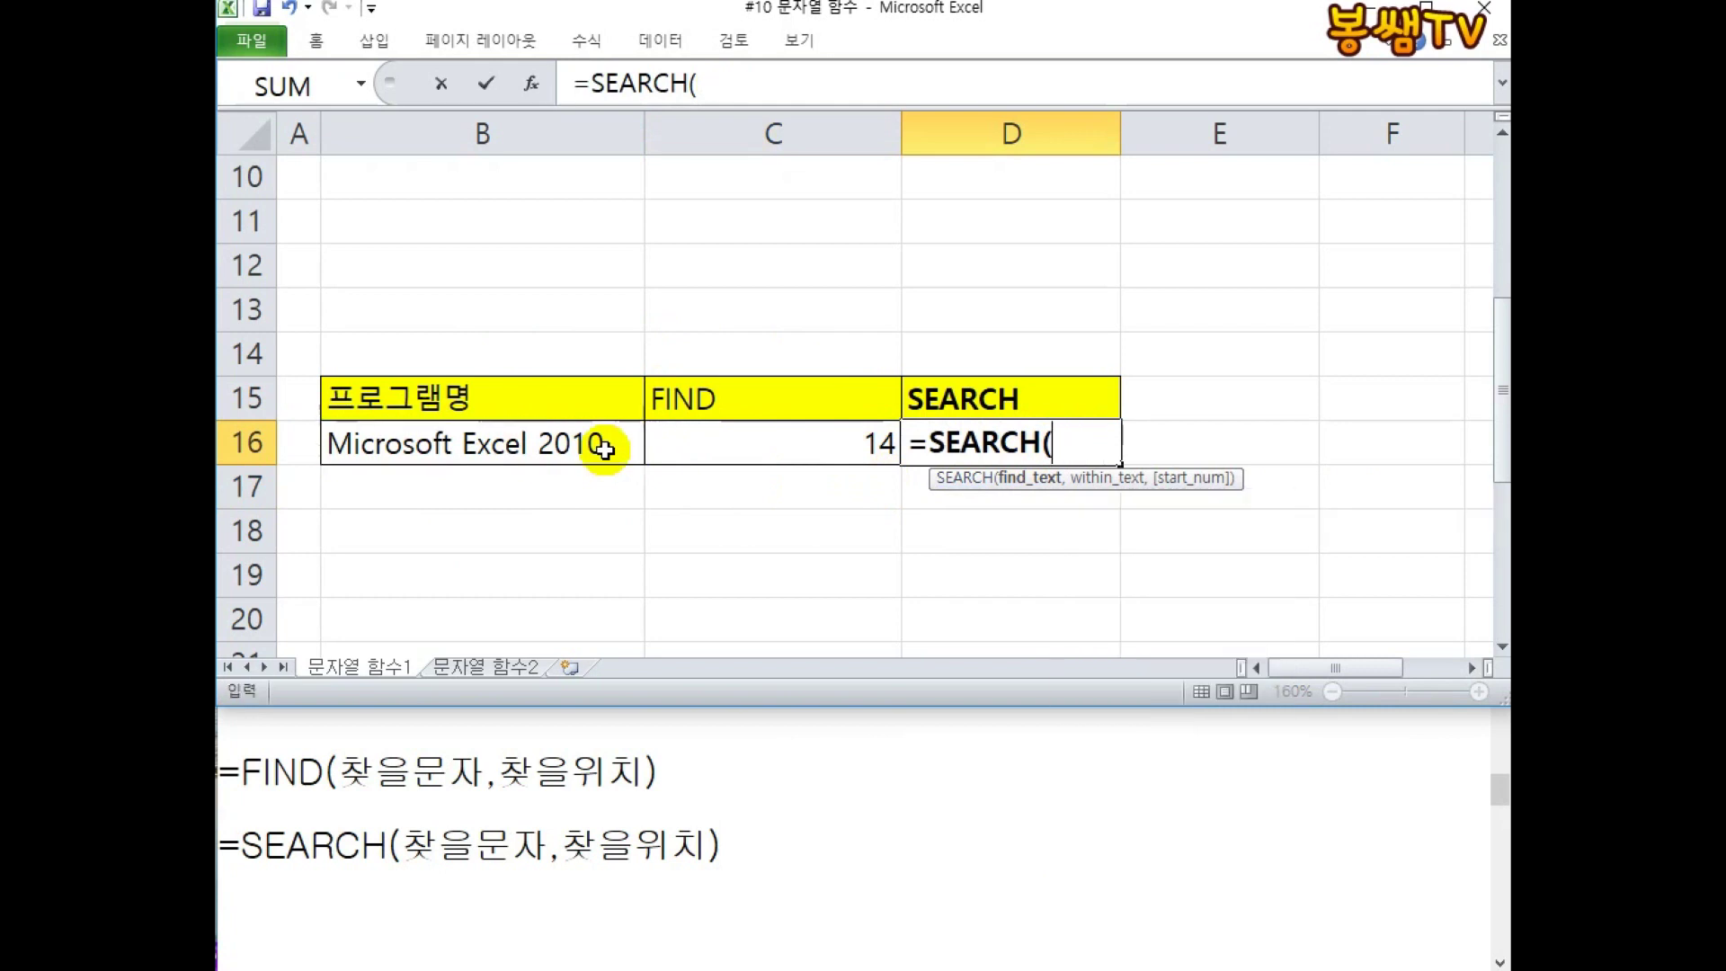
type("\"E\",")
left_click(602, 447)
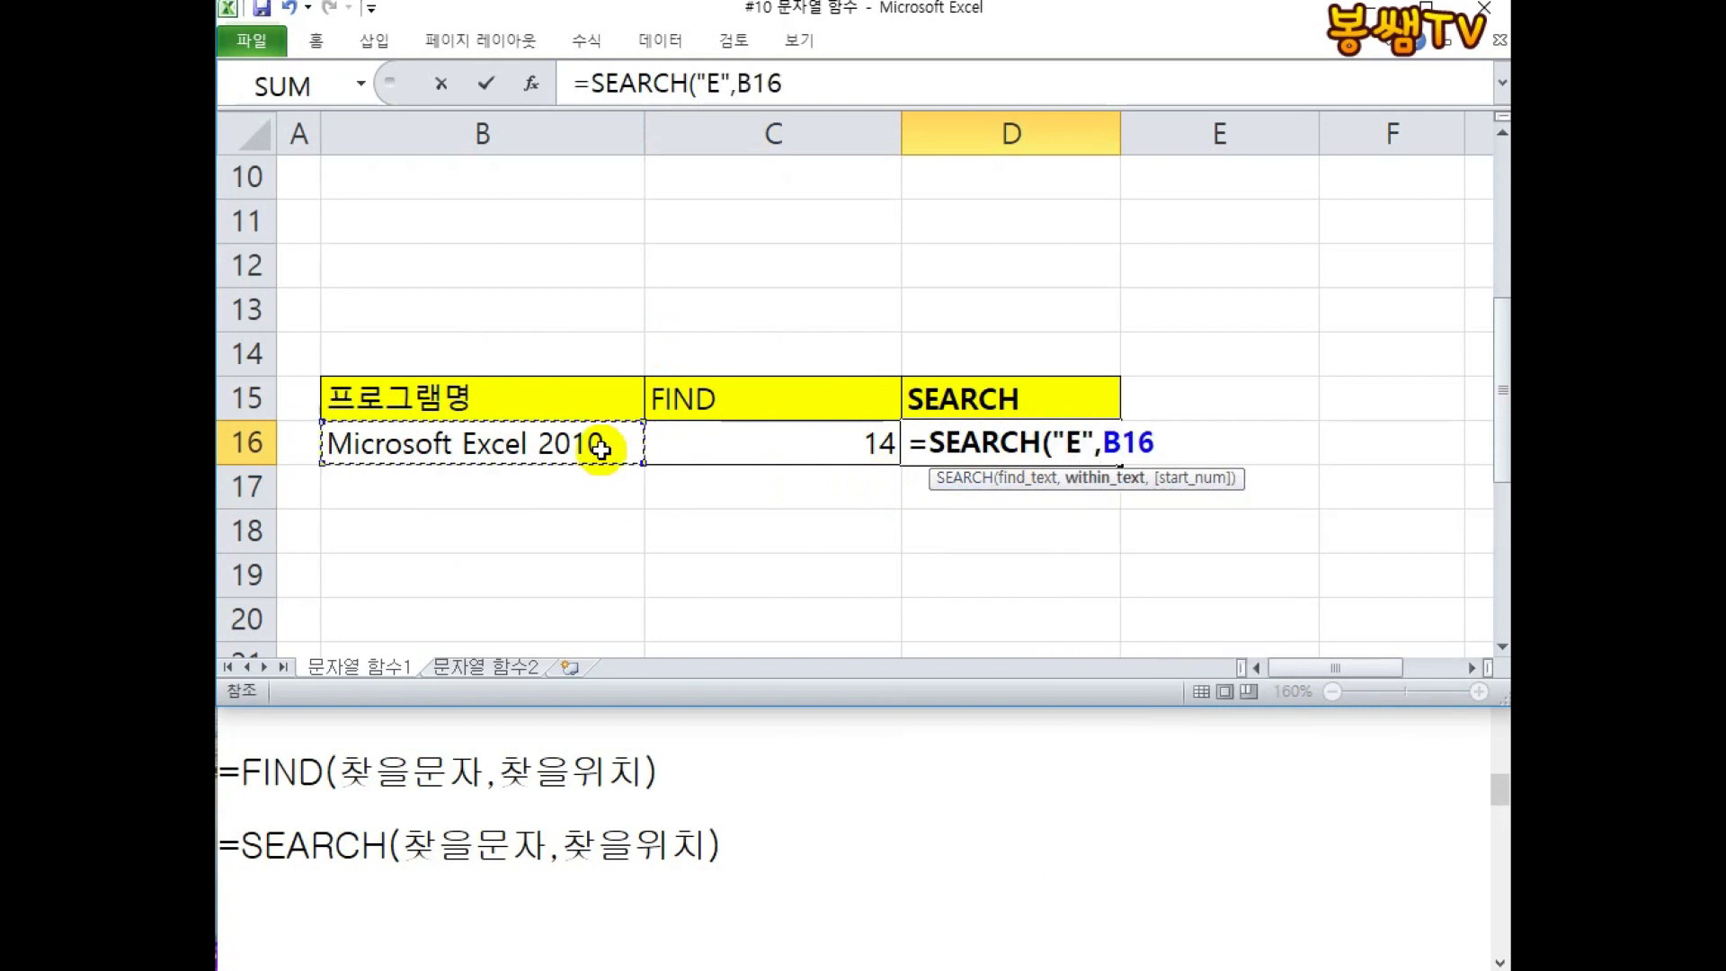
type(")")
key("Return")
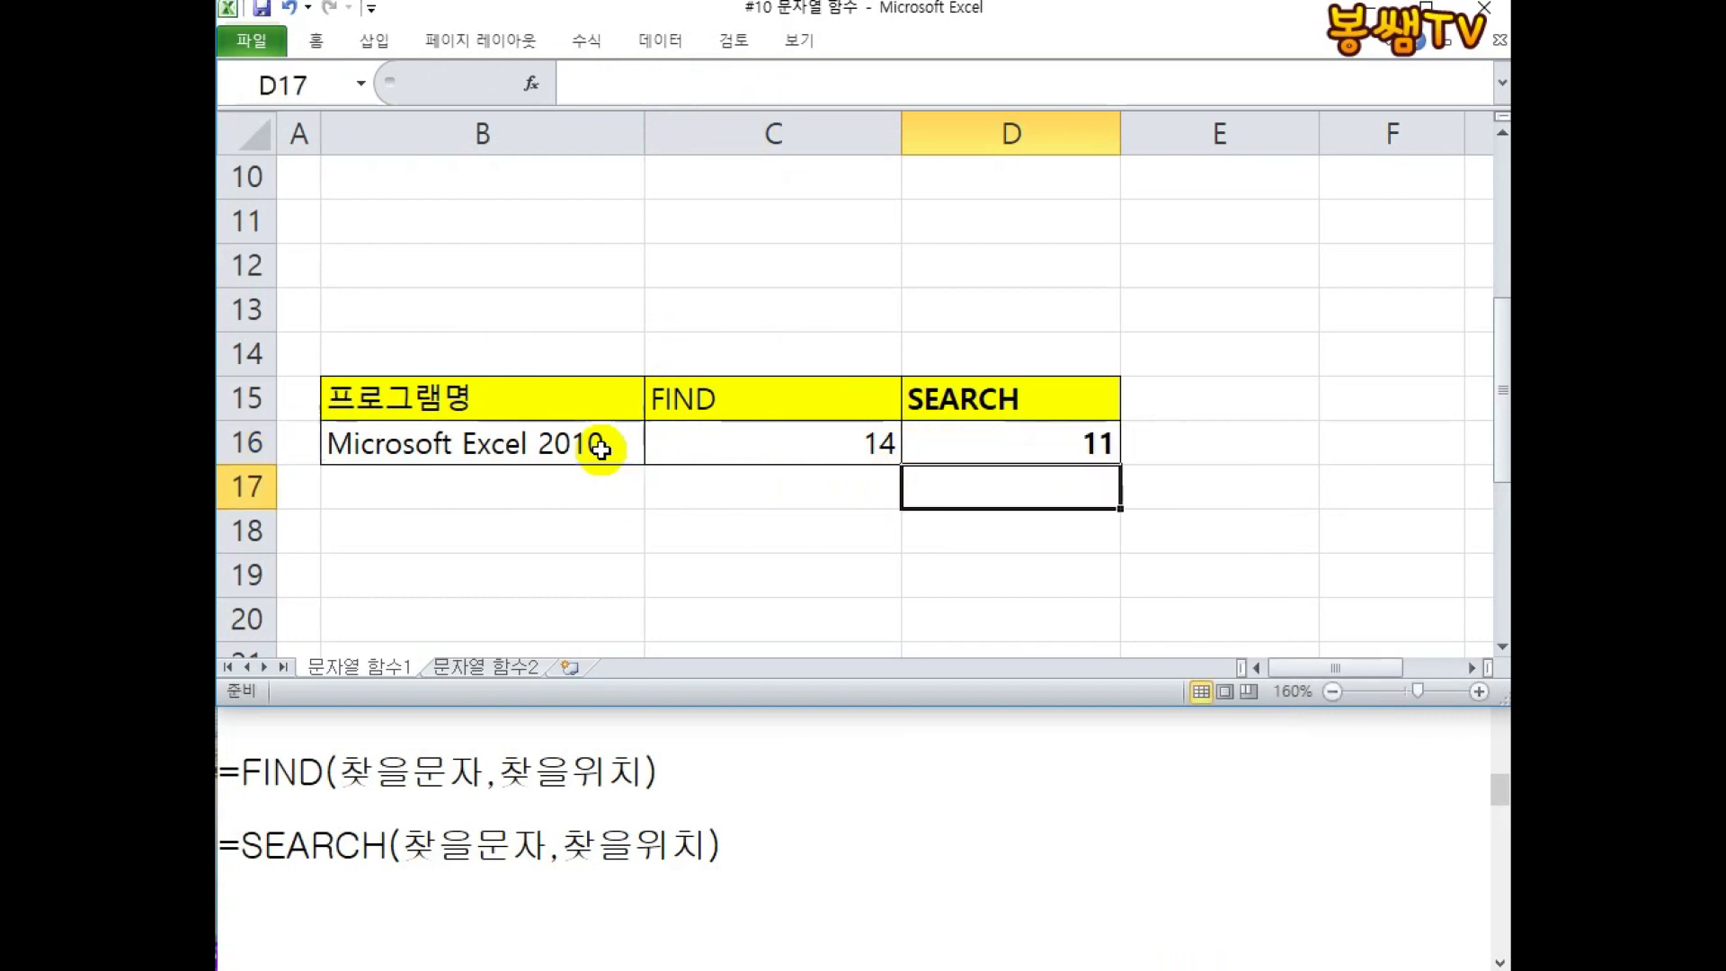
Change D16 to =SEARCH("e",B16), which returns 11.
double_click(1017, 455)
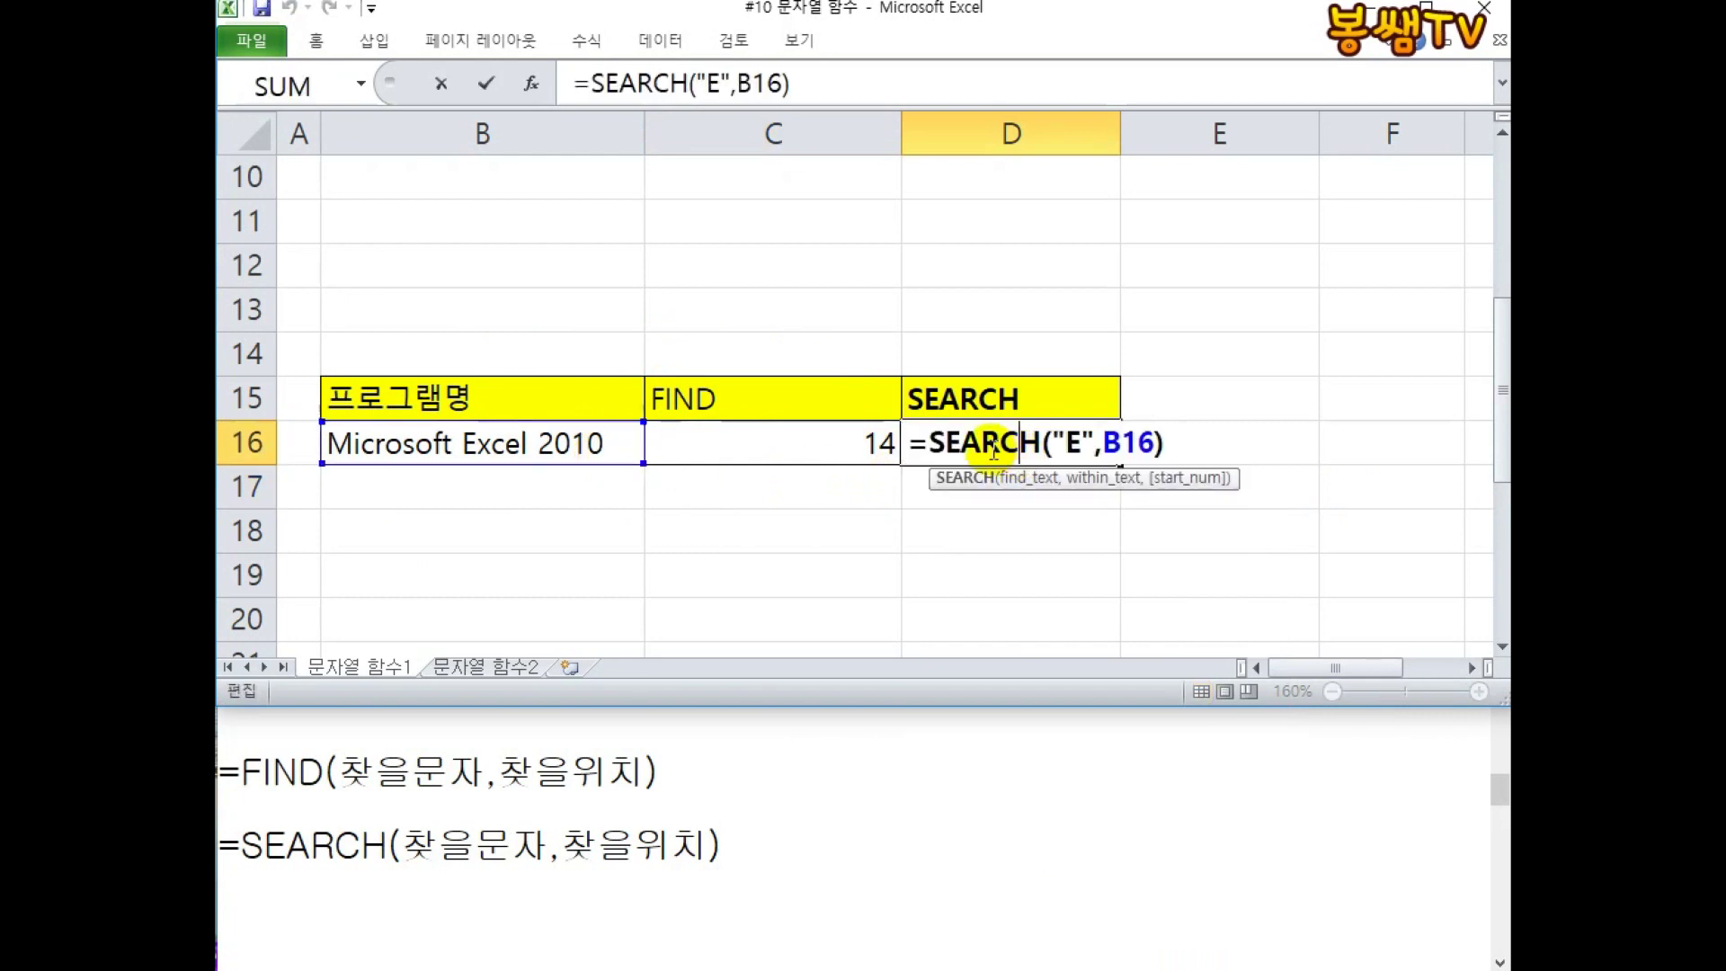
double_click(1075, 443)
type("e")
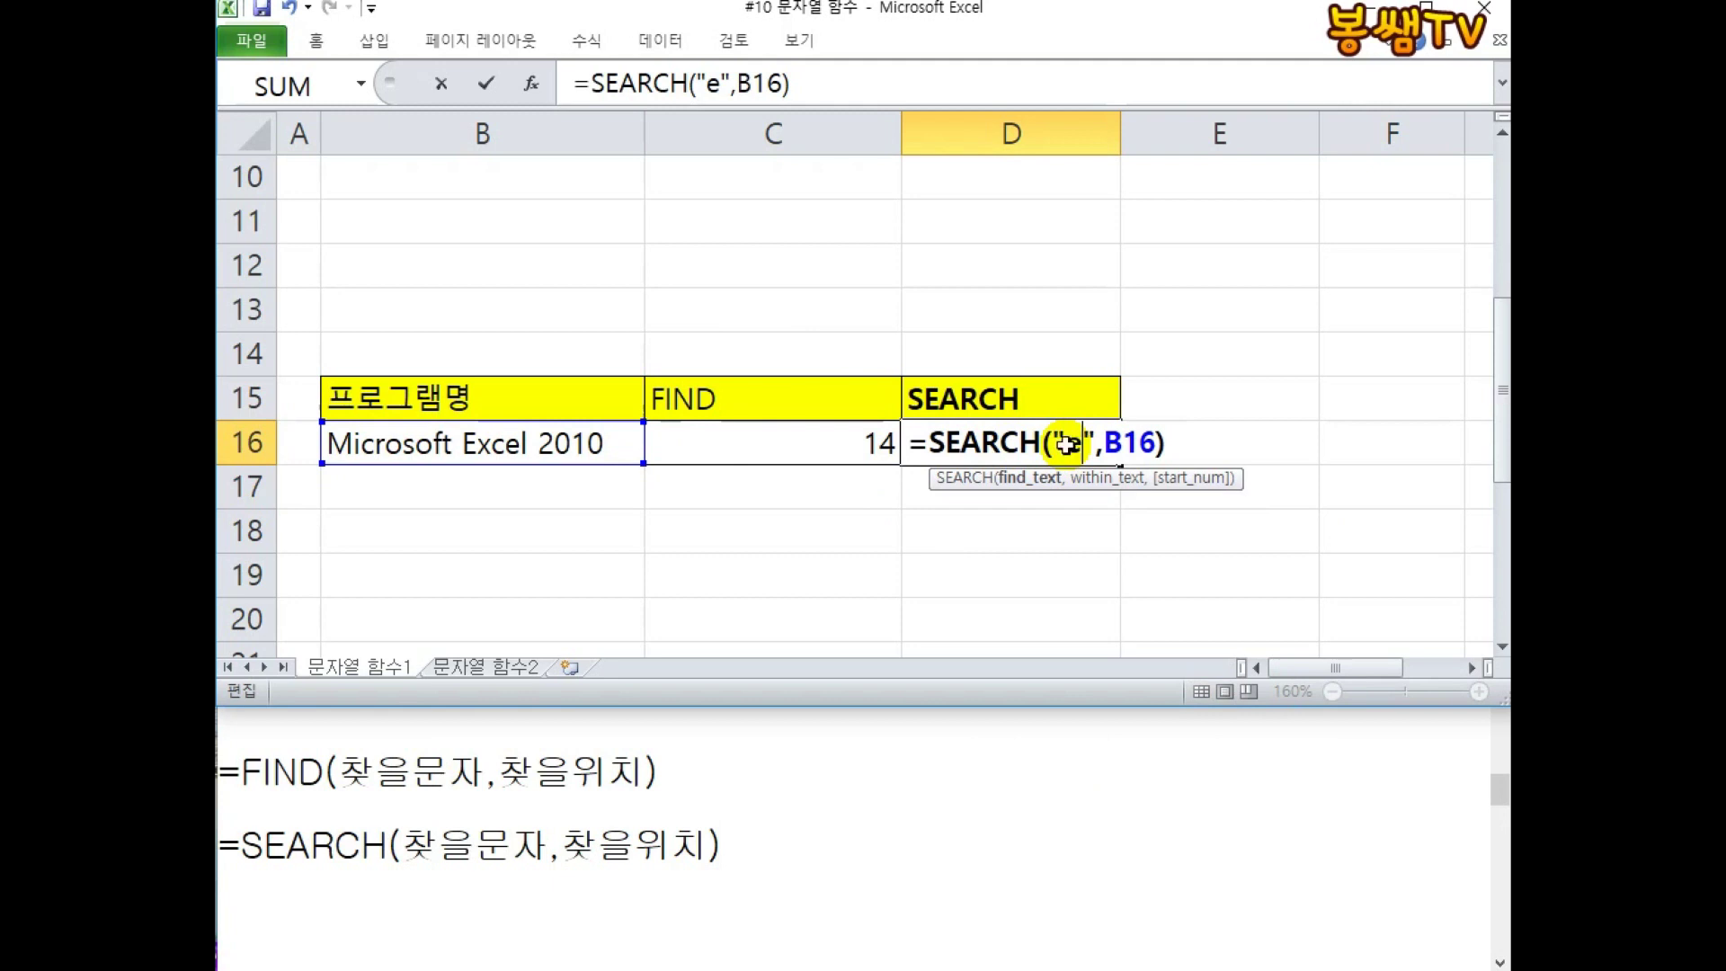
key("Return")
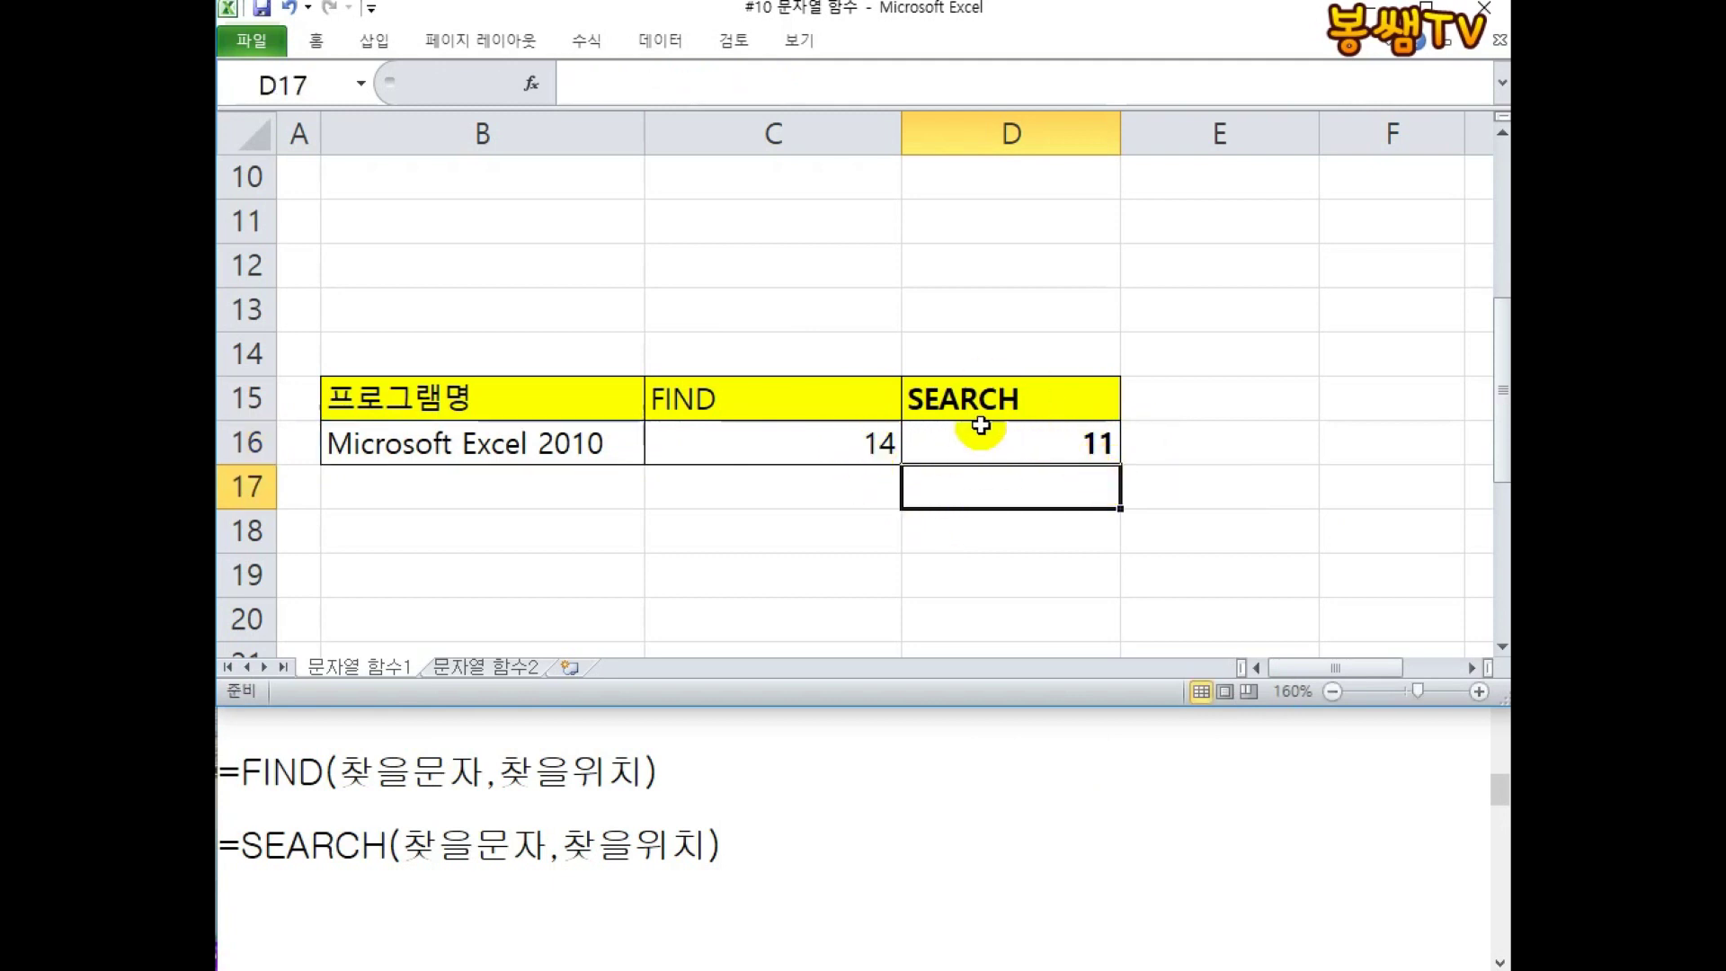
left_click(747, 400)
Label C14 '대소문자 구분O' and D14 '대소문자 구분 X' above the FIND and SEARCH headers.
left_click(753, 344)
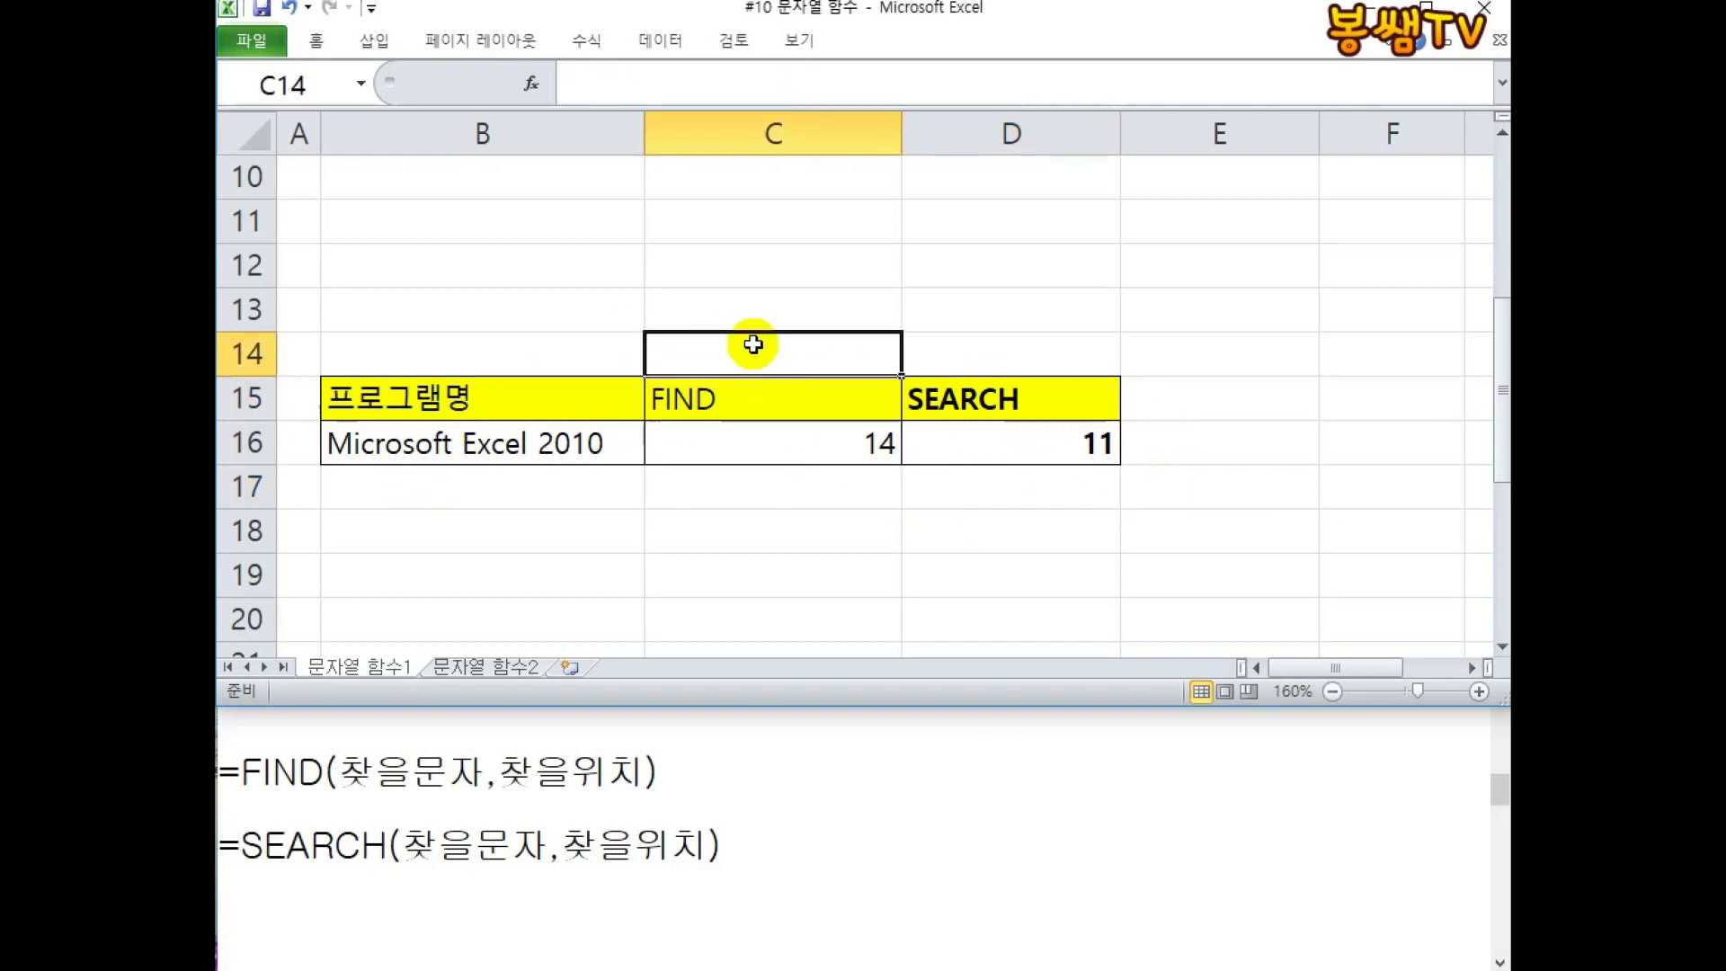
type("대소문자 구분")
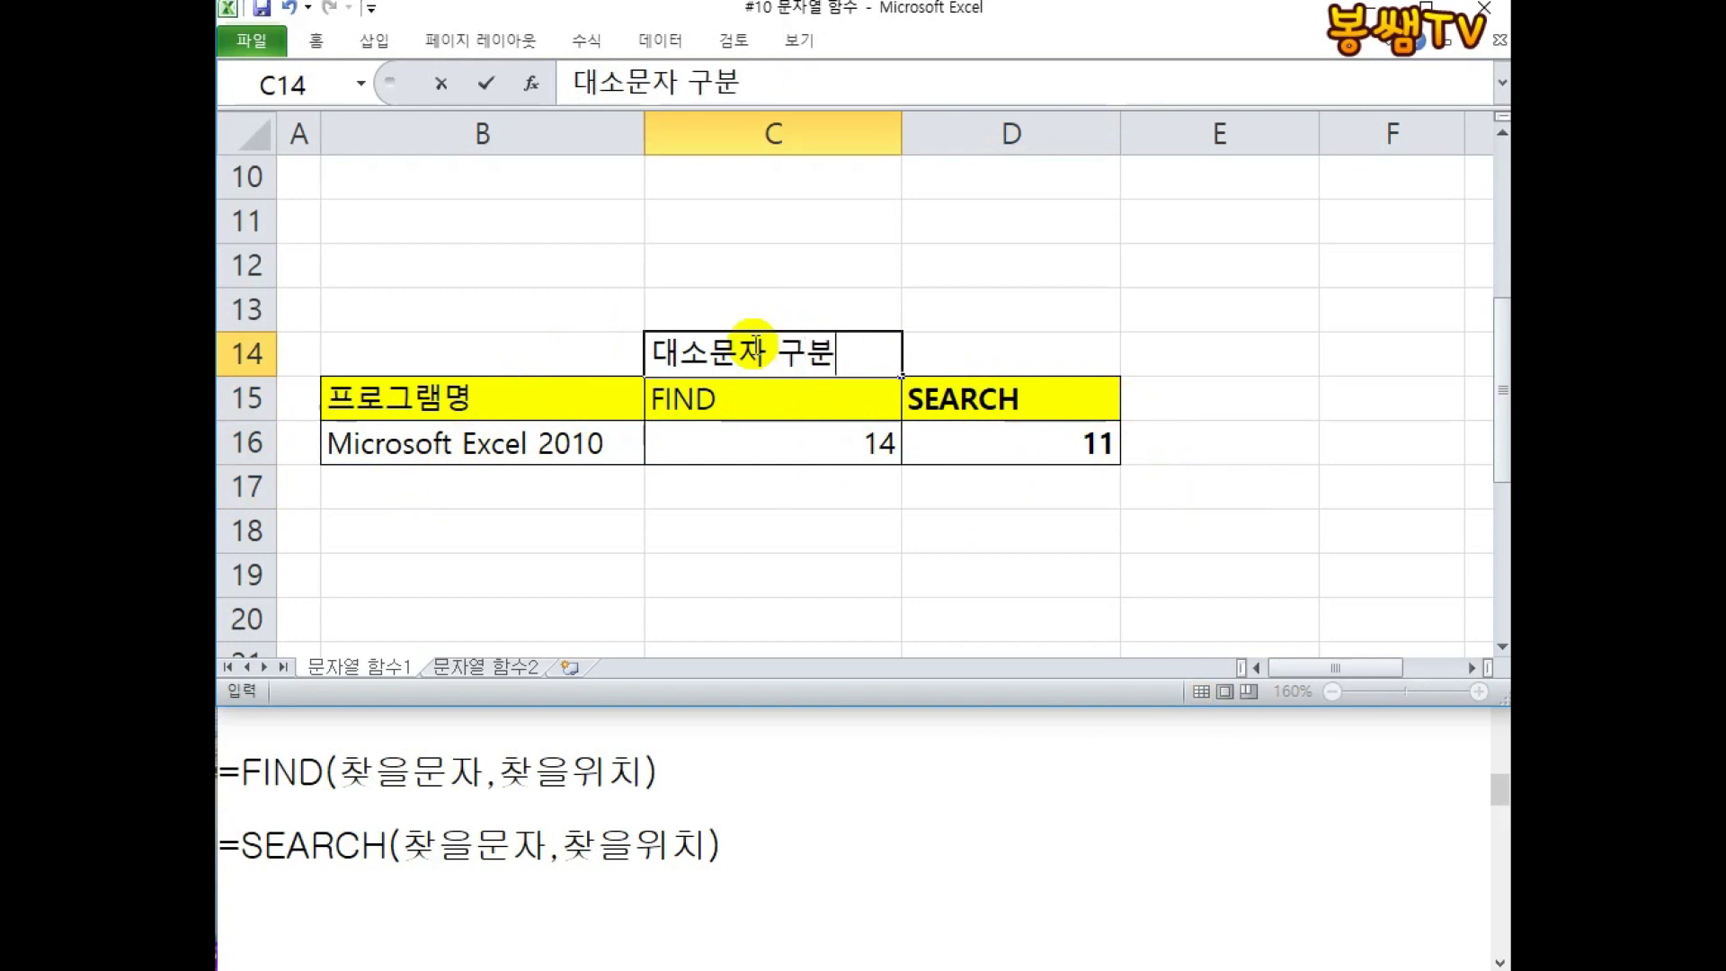
type("O")
key("Return")
left_click(1036, 351)
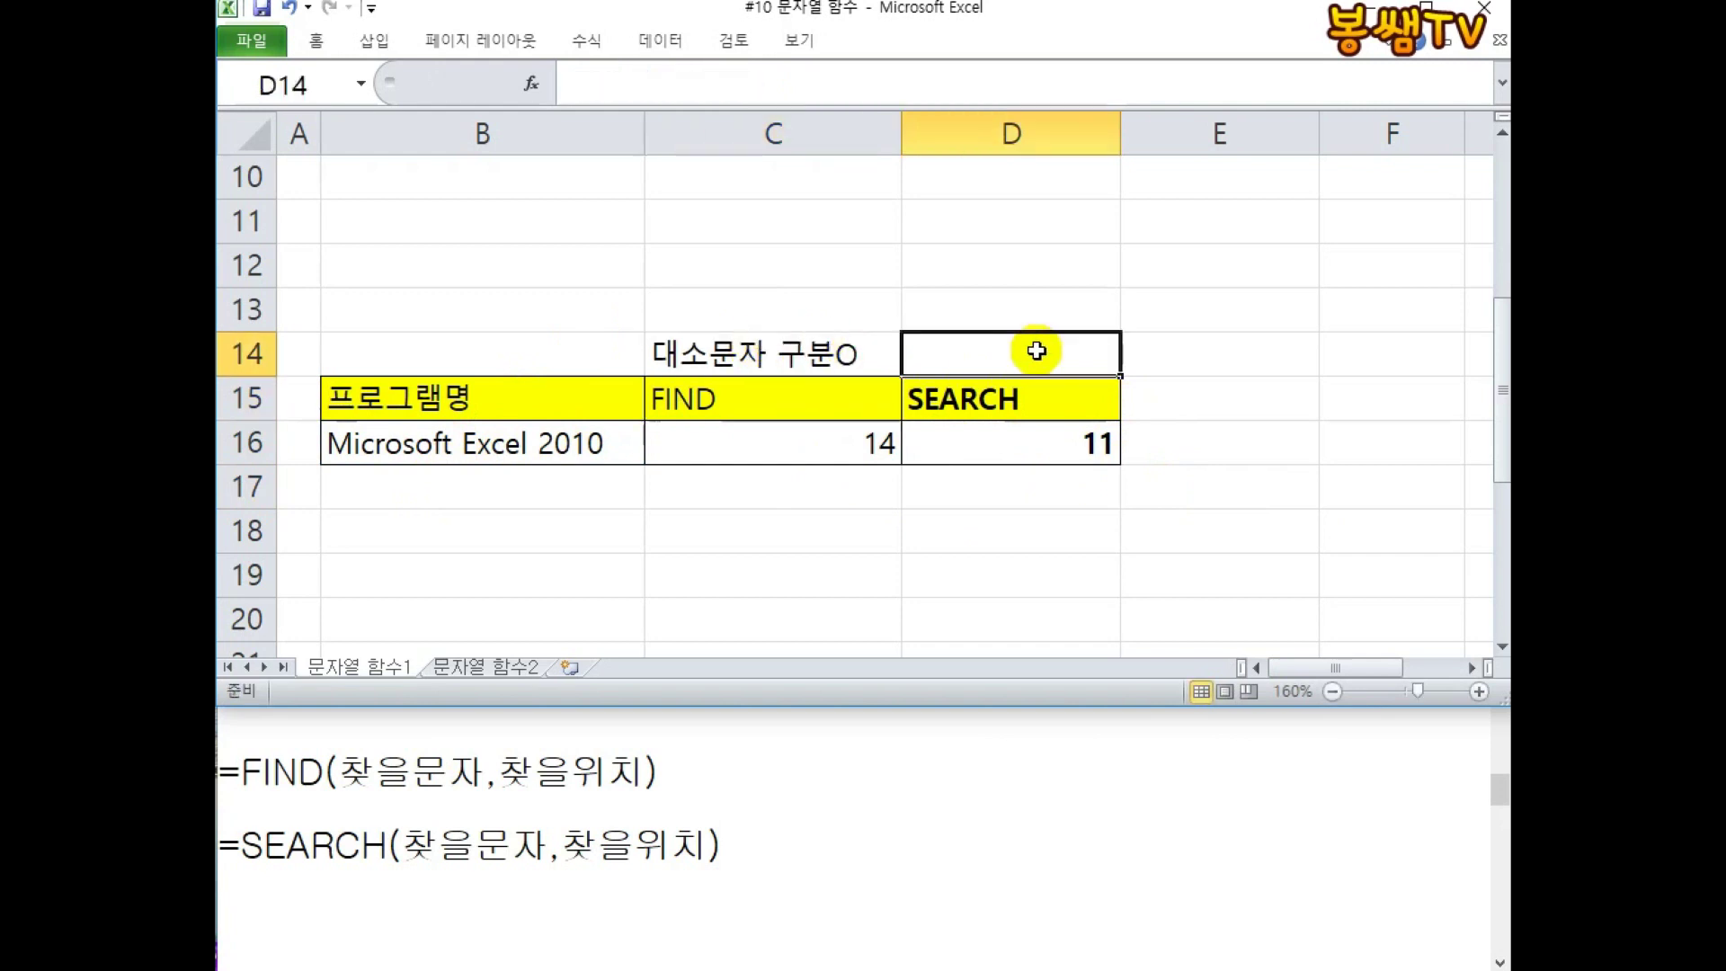
type("대소문자 구분ㅌ")
key("Return")
key("BackSpace")
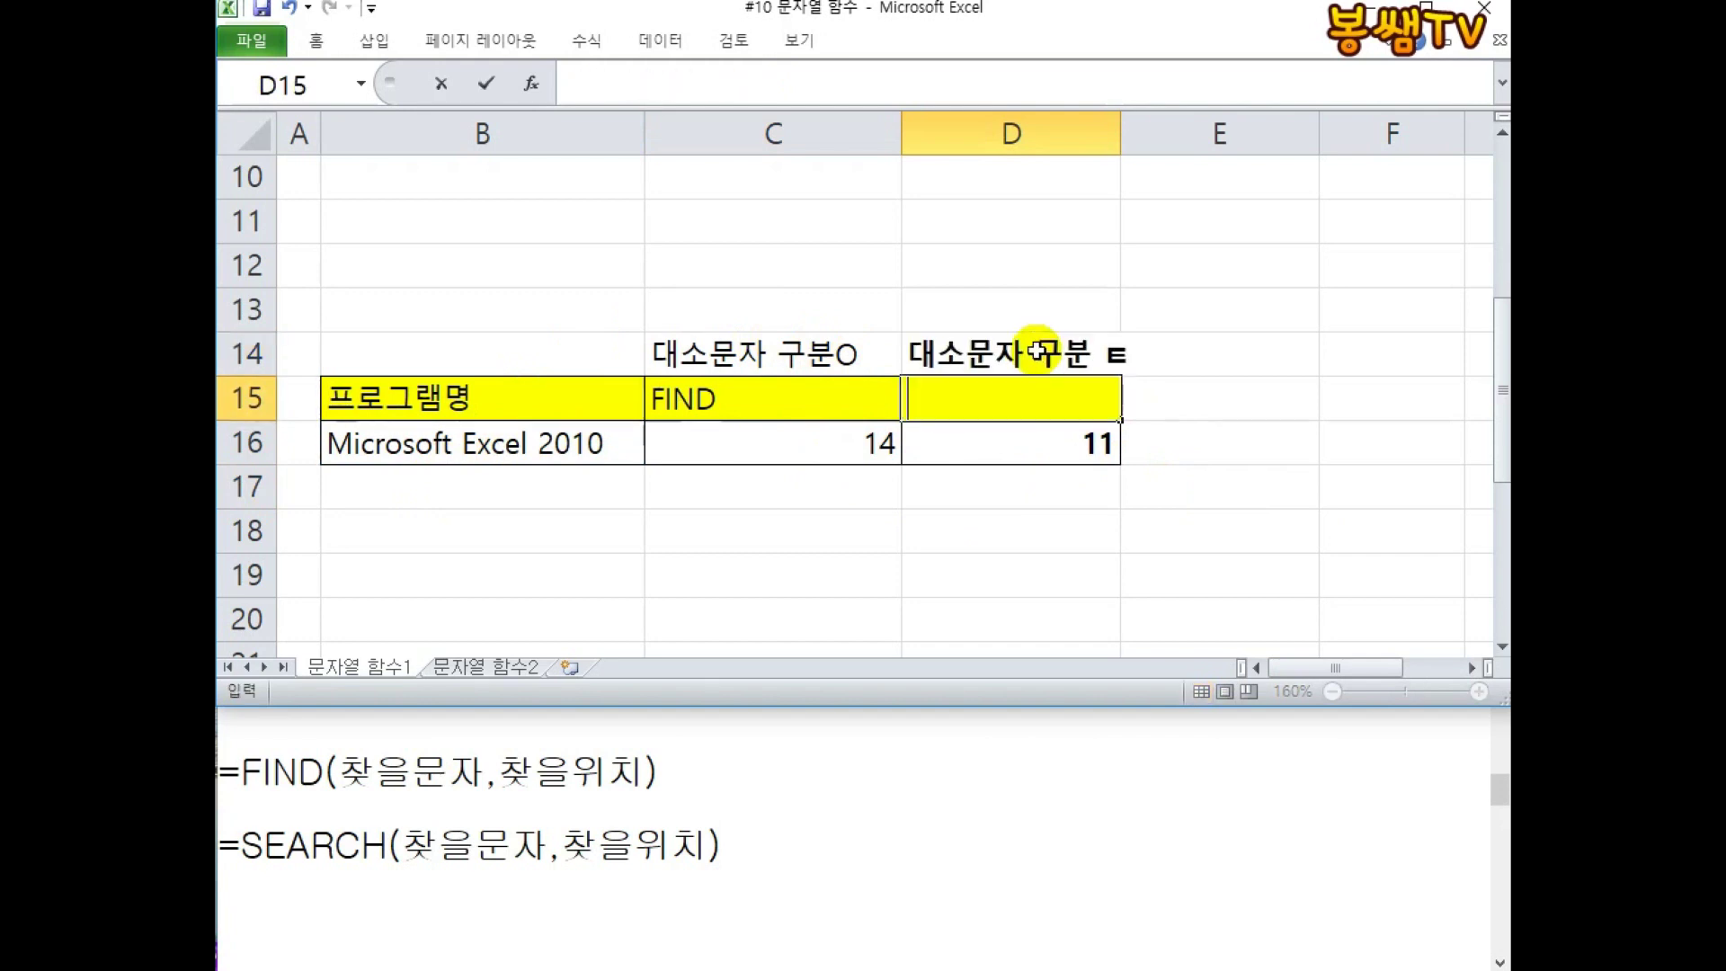
key("Escape")
left_click(1038, 351)
key("F2")
key("BackSpace")
type("X")
key("Return")
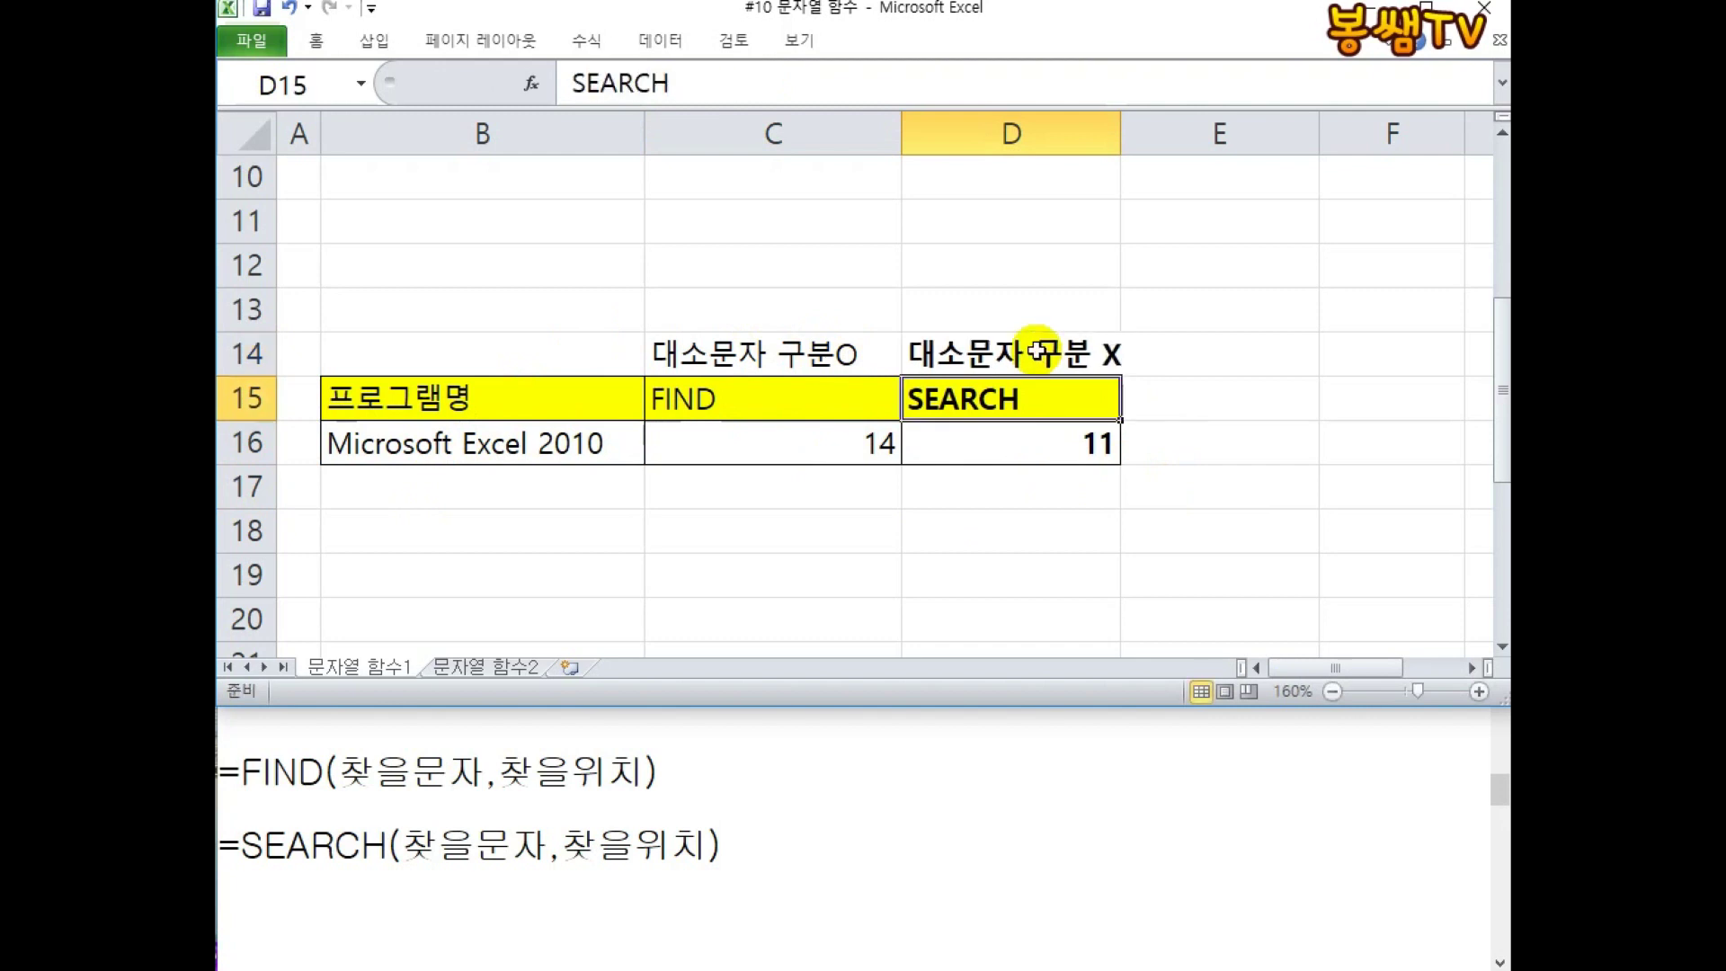
Make the C14:D14 labels red.
left_click_drag(814, 353, 1053, 353)
right_click(1055, 353)
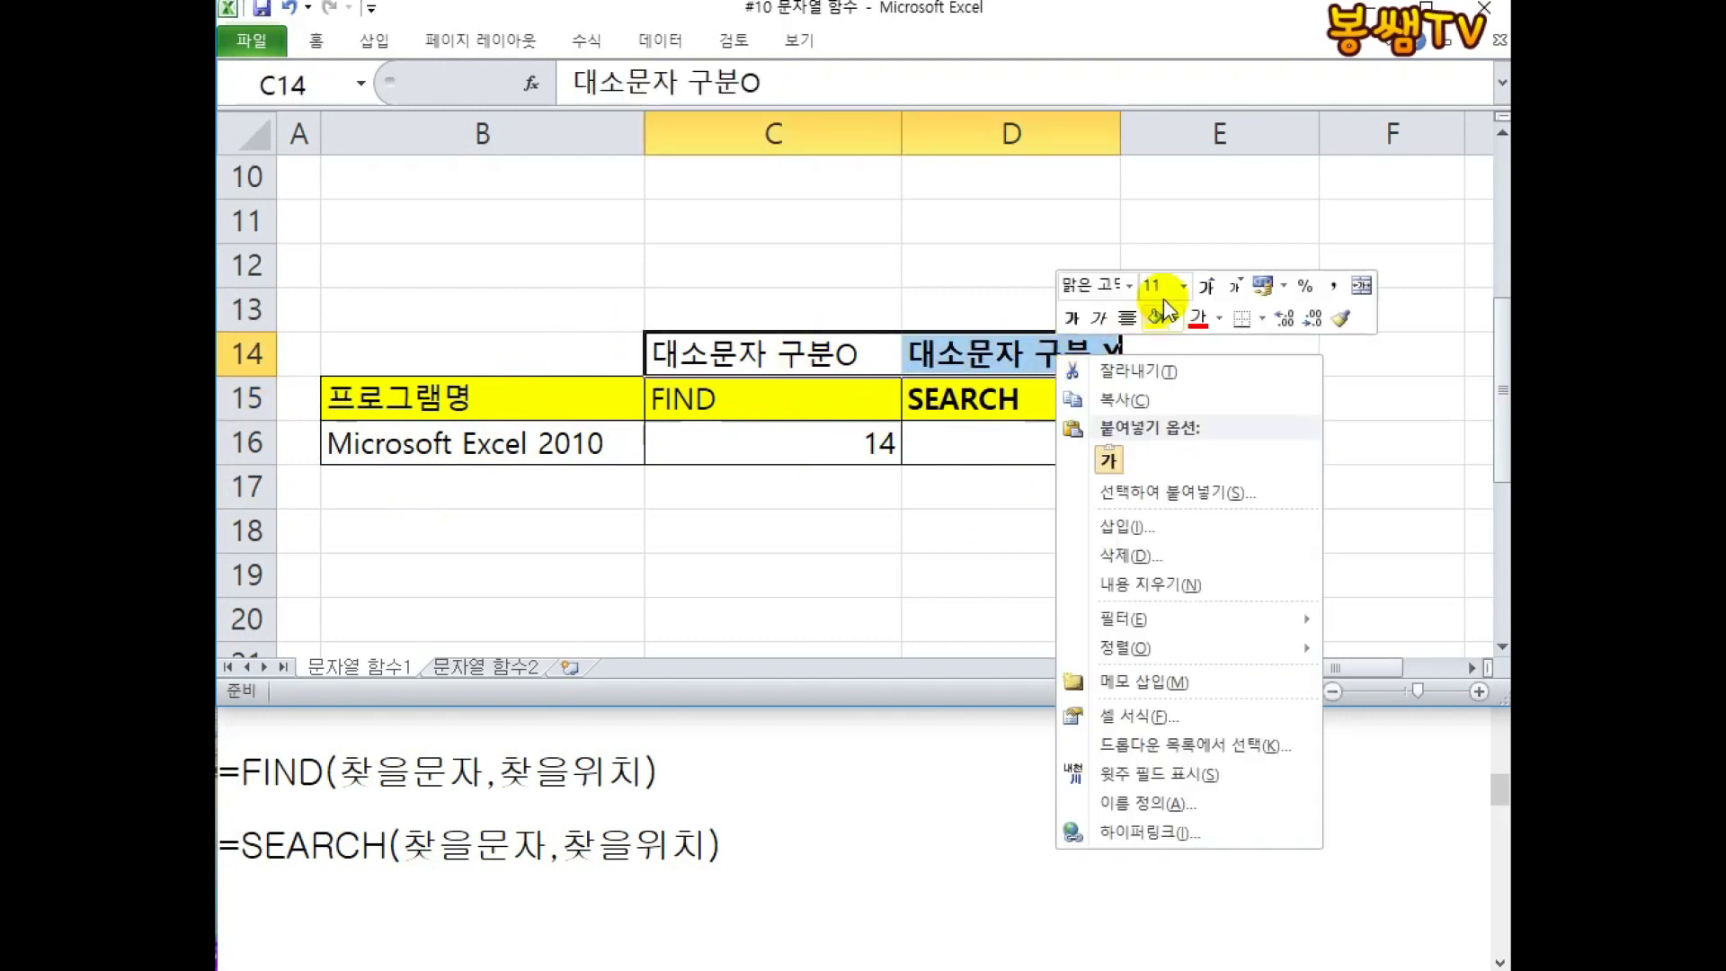
left_click(1196, 318)
left_click(863, 530)
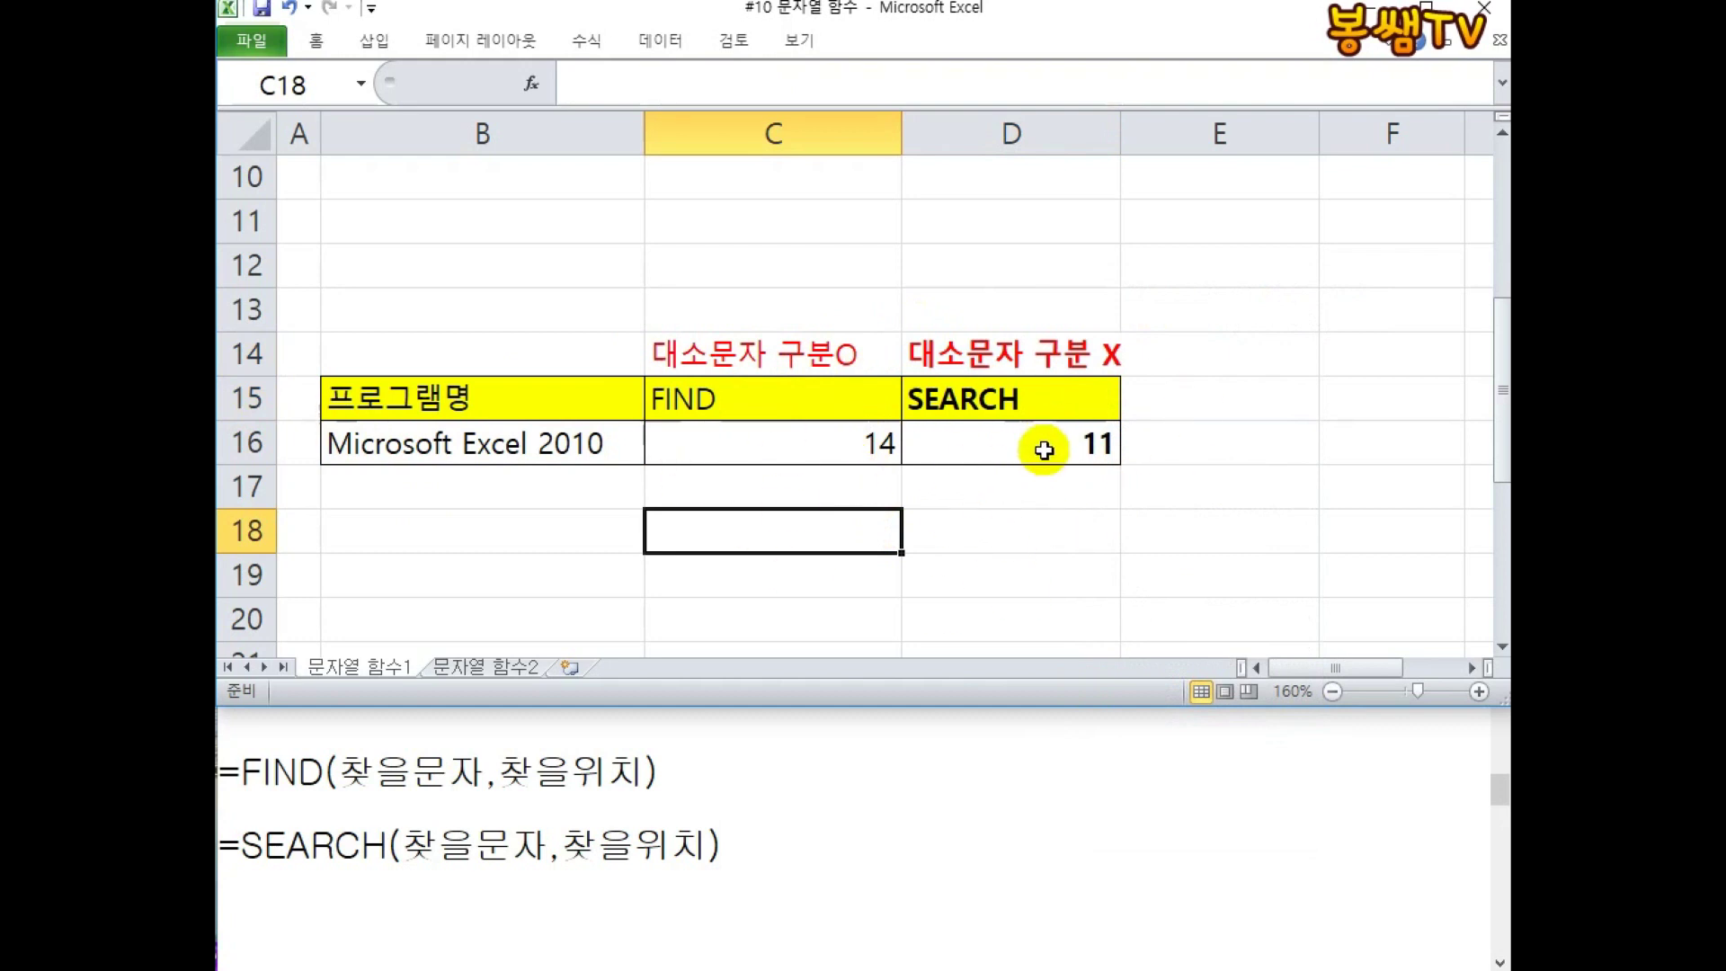
Show the formula text =FIND("e",B16) as a label in C17.
left_click(868, 445)
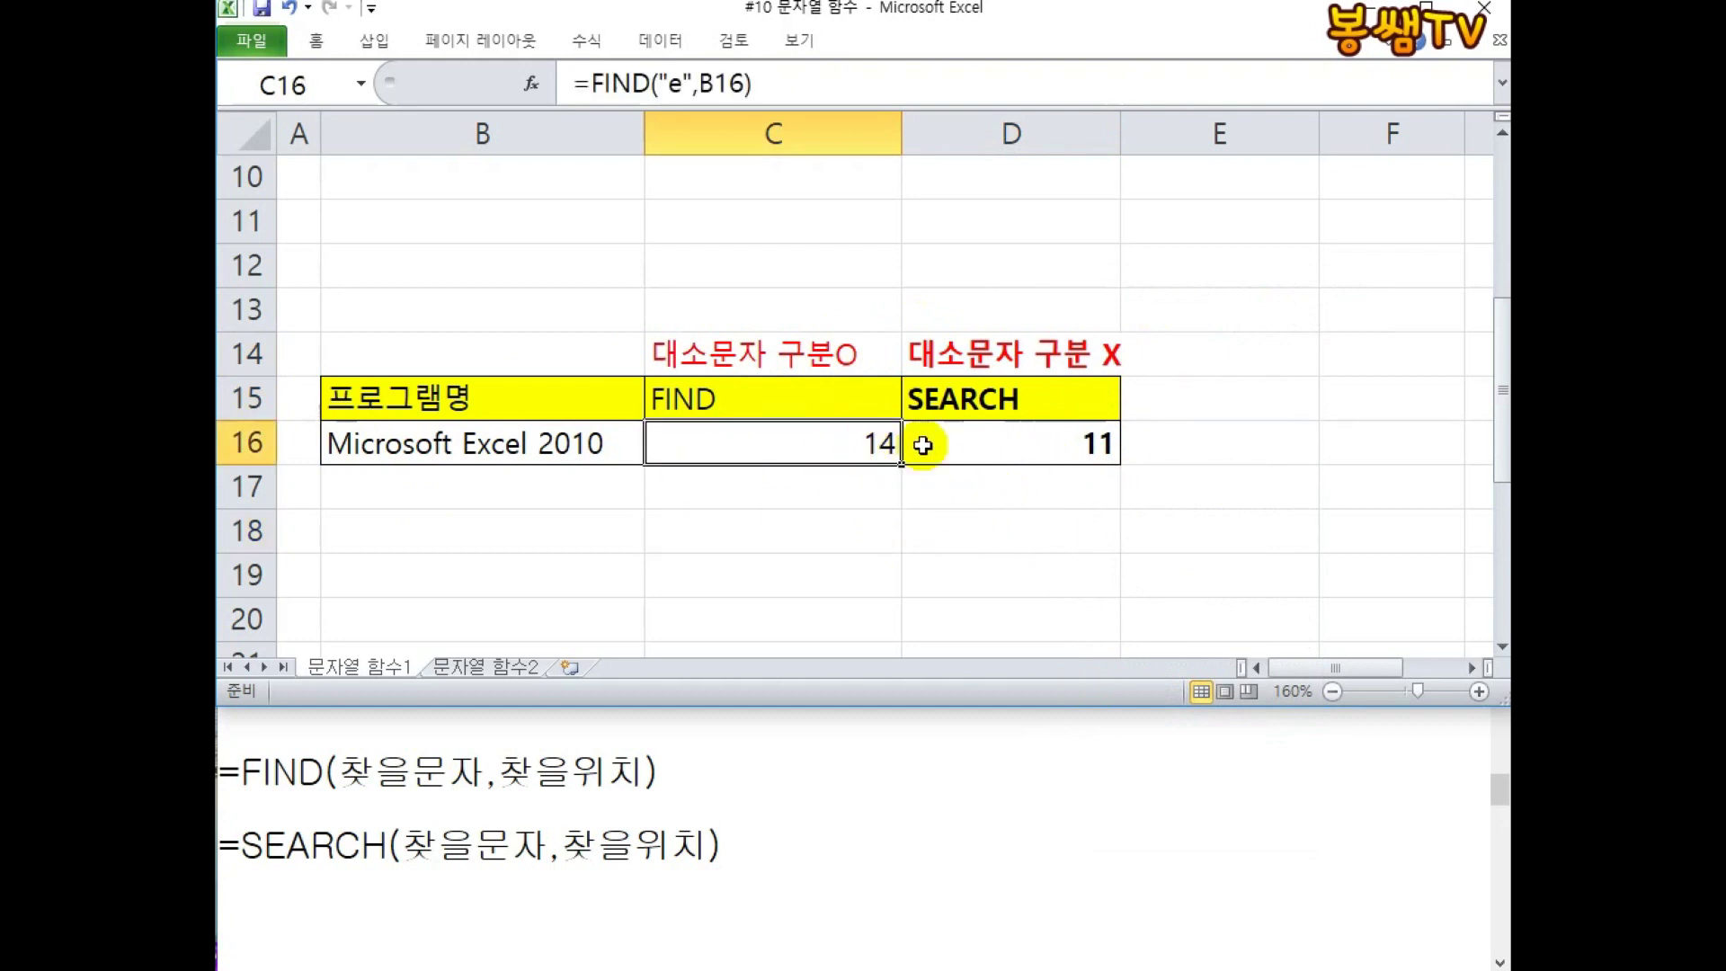
double_click(829, 447)
left_click_drag(899, 441, 332, 438)
key("ctrl+c")
key("Escape")
left_click(622, 497)
left_click(687, 512)
left_click(723, 494)
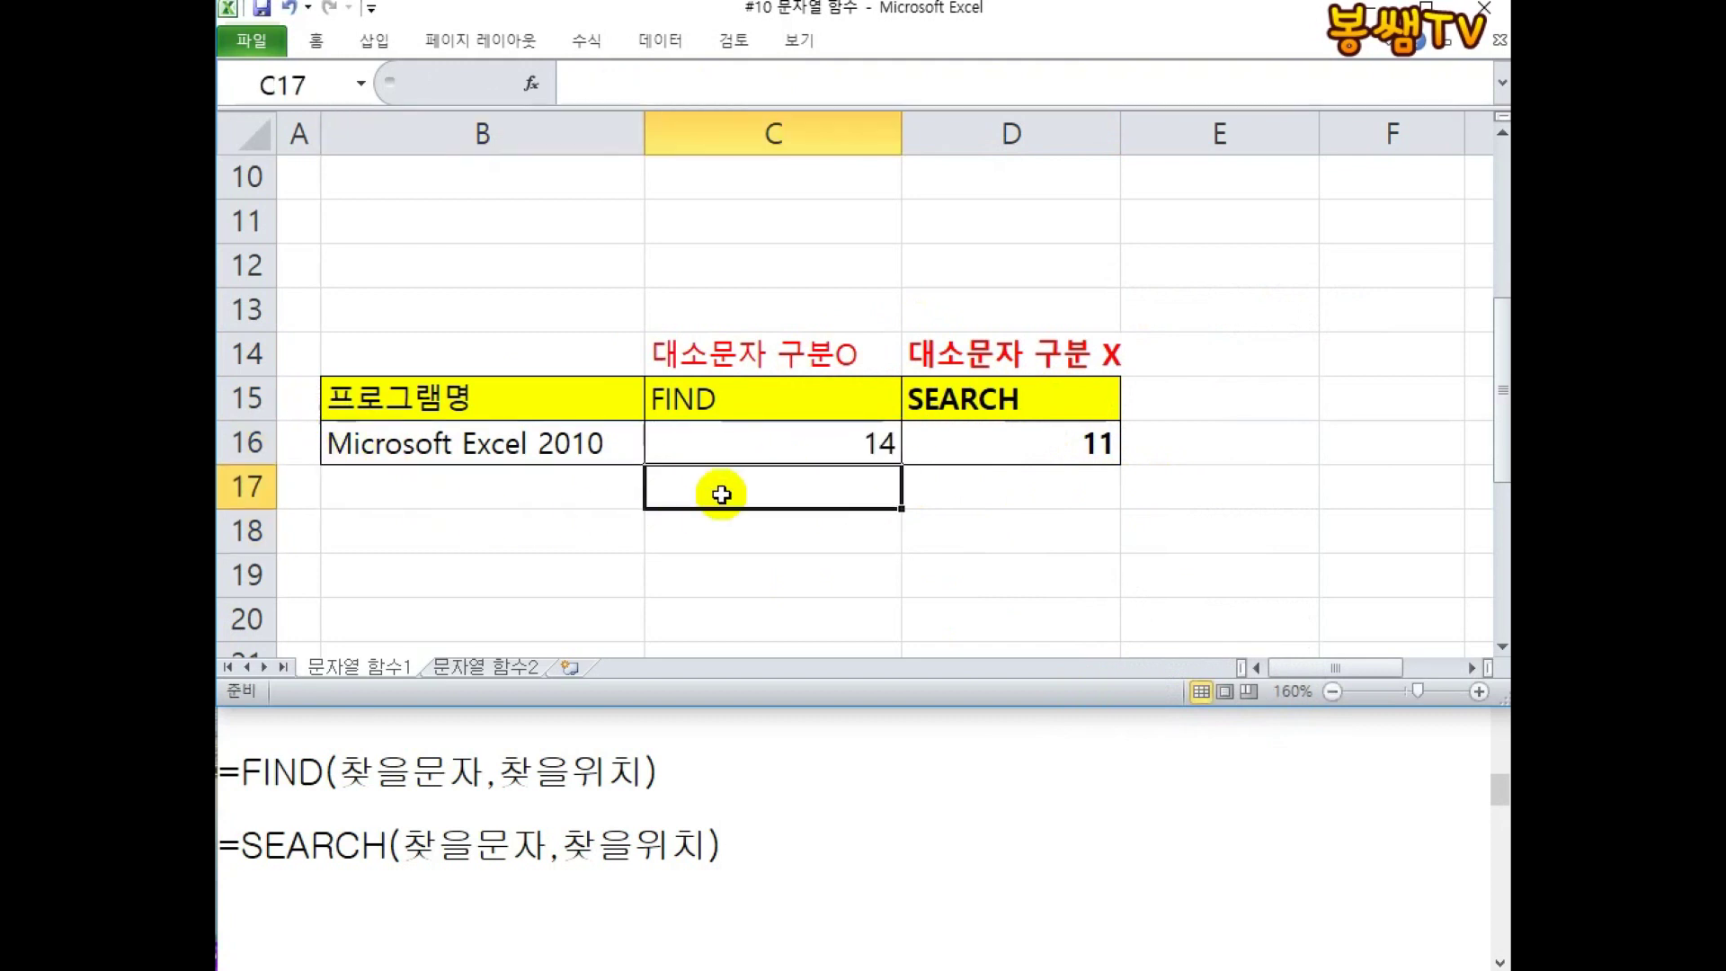
type("'")
key("ctrl+v")
key("Return")
Show the formula text =SEARCH("e",B16) as a label in D17, with D16 still showing 11.
double_click(985, 449)
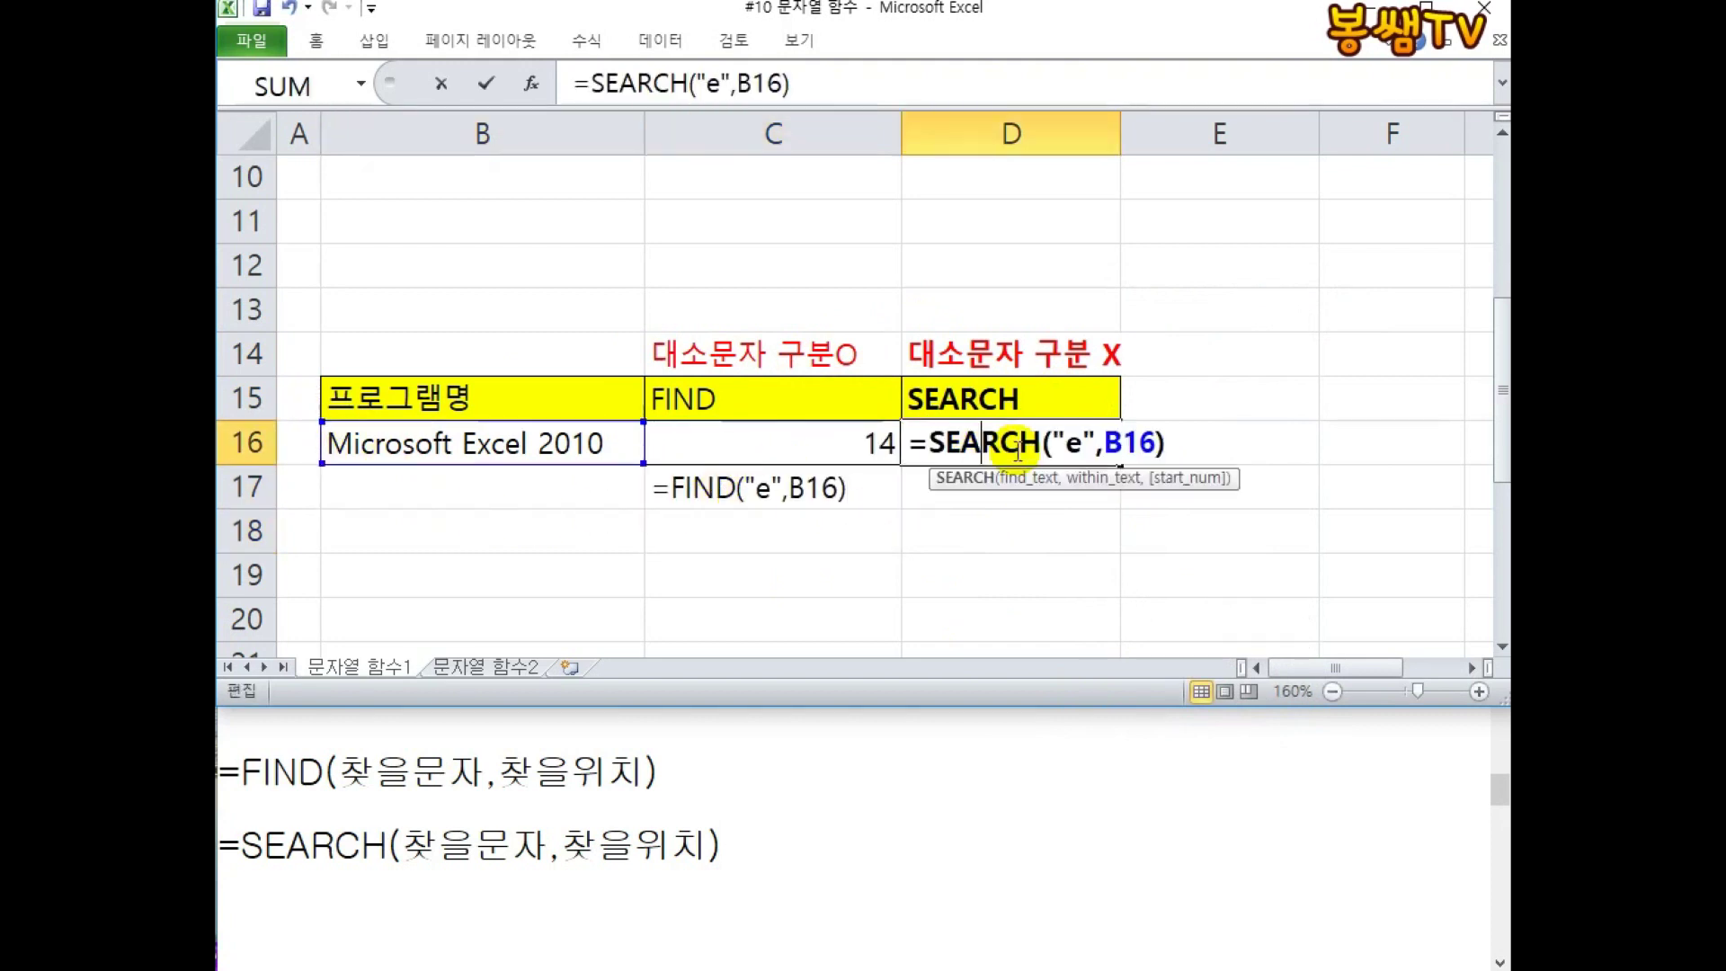
left_click_drag(1166, 443, 597, 417)
key("ctrl+c")
key("Escape")
left_click(953, 494)
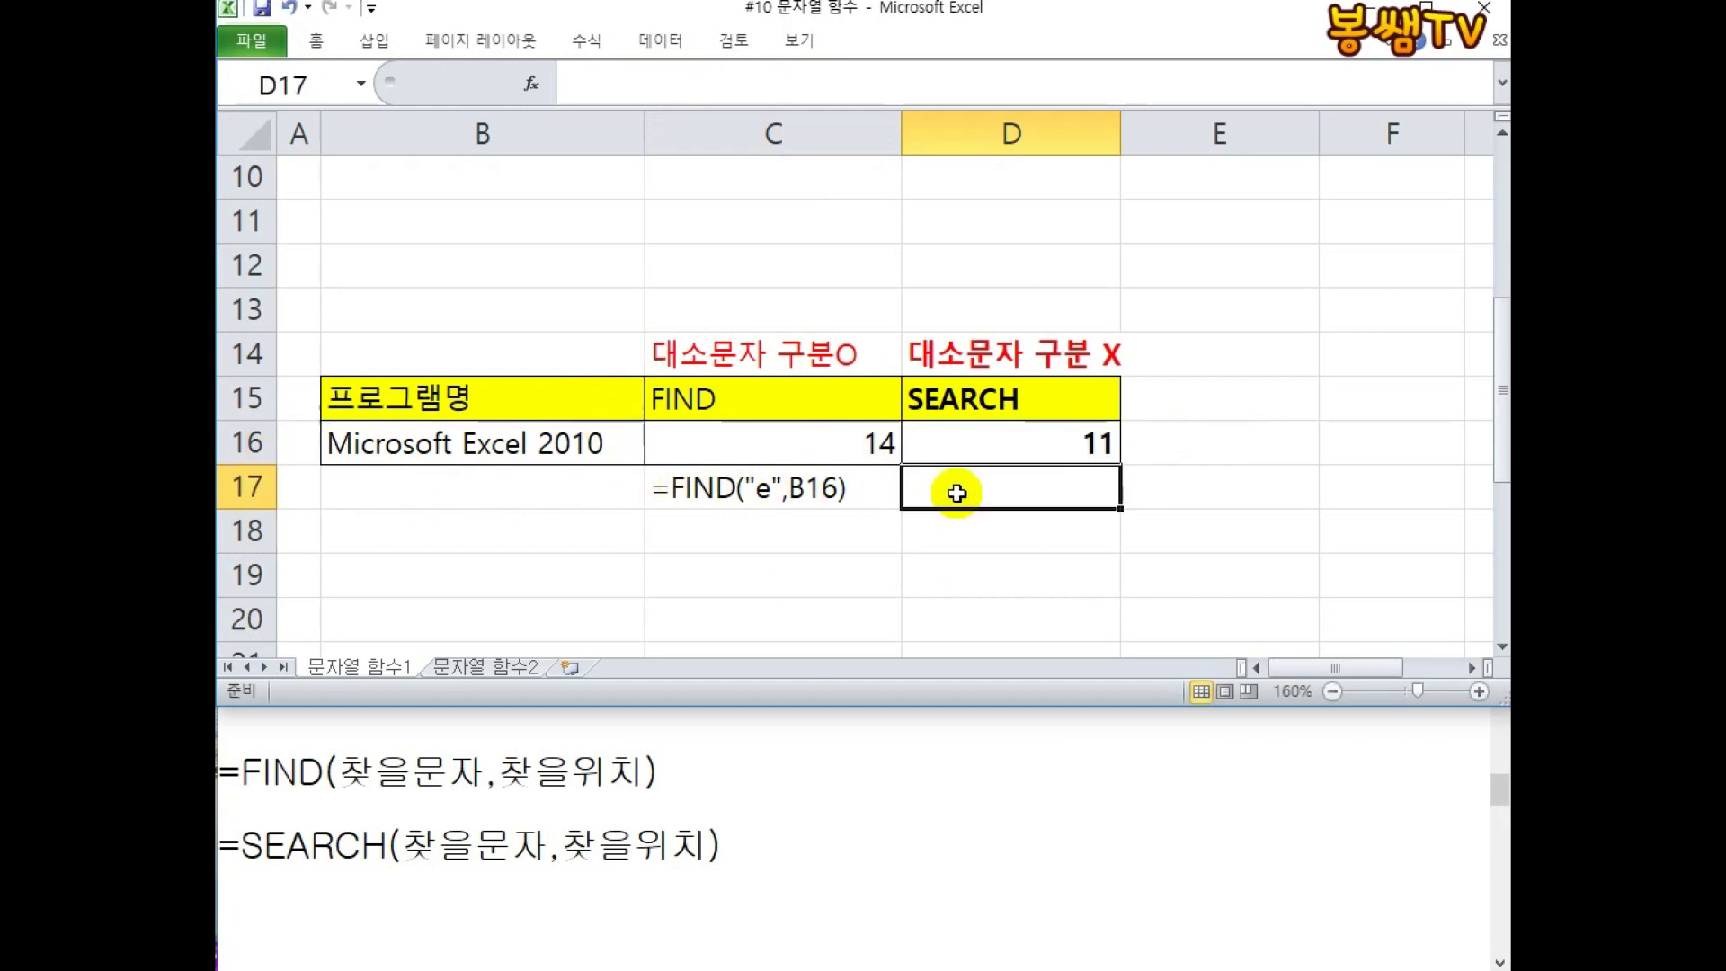
type("'")
key("ctrl+v")
key("Return")
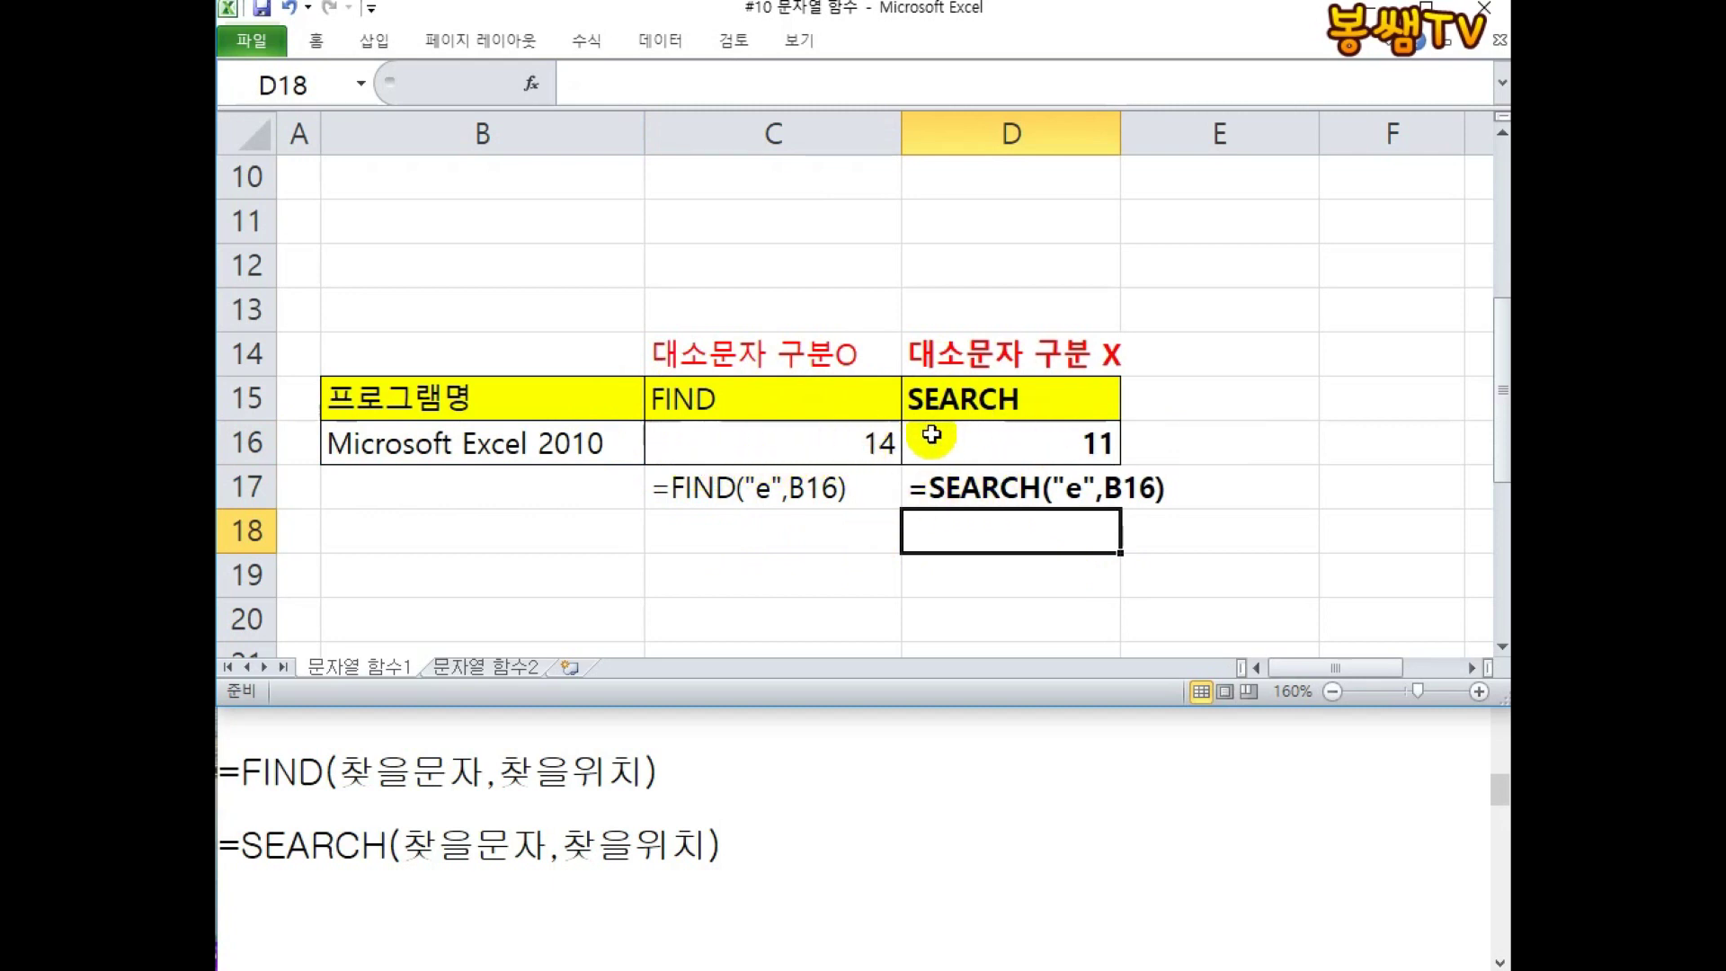
Clear the resident-number, gender, birth-date and age columns in C2:F7.
scroll(928, 433, "up", 2)
scroll(913, 435, "down", 3)
scroll(654, 314, "down", 4)
left_click(497, 257)
scroll(573, 293, "up", 3)
scroll(539, 301, "down", 1)
left_click(516, 308)
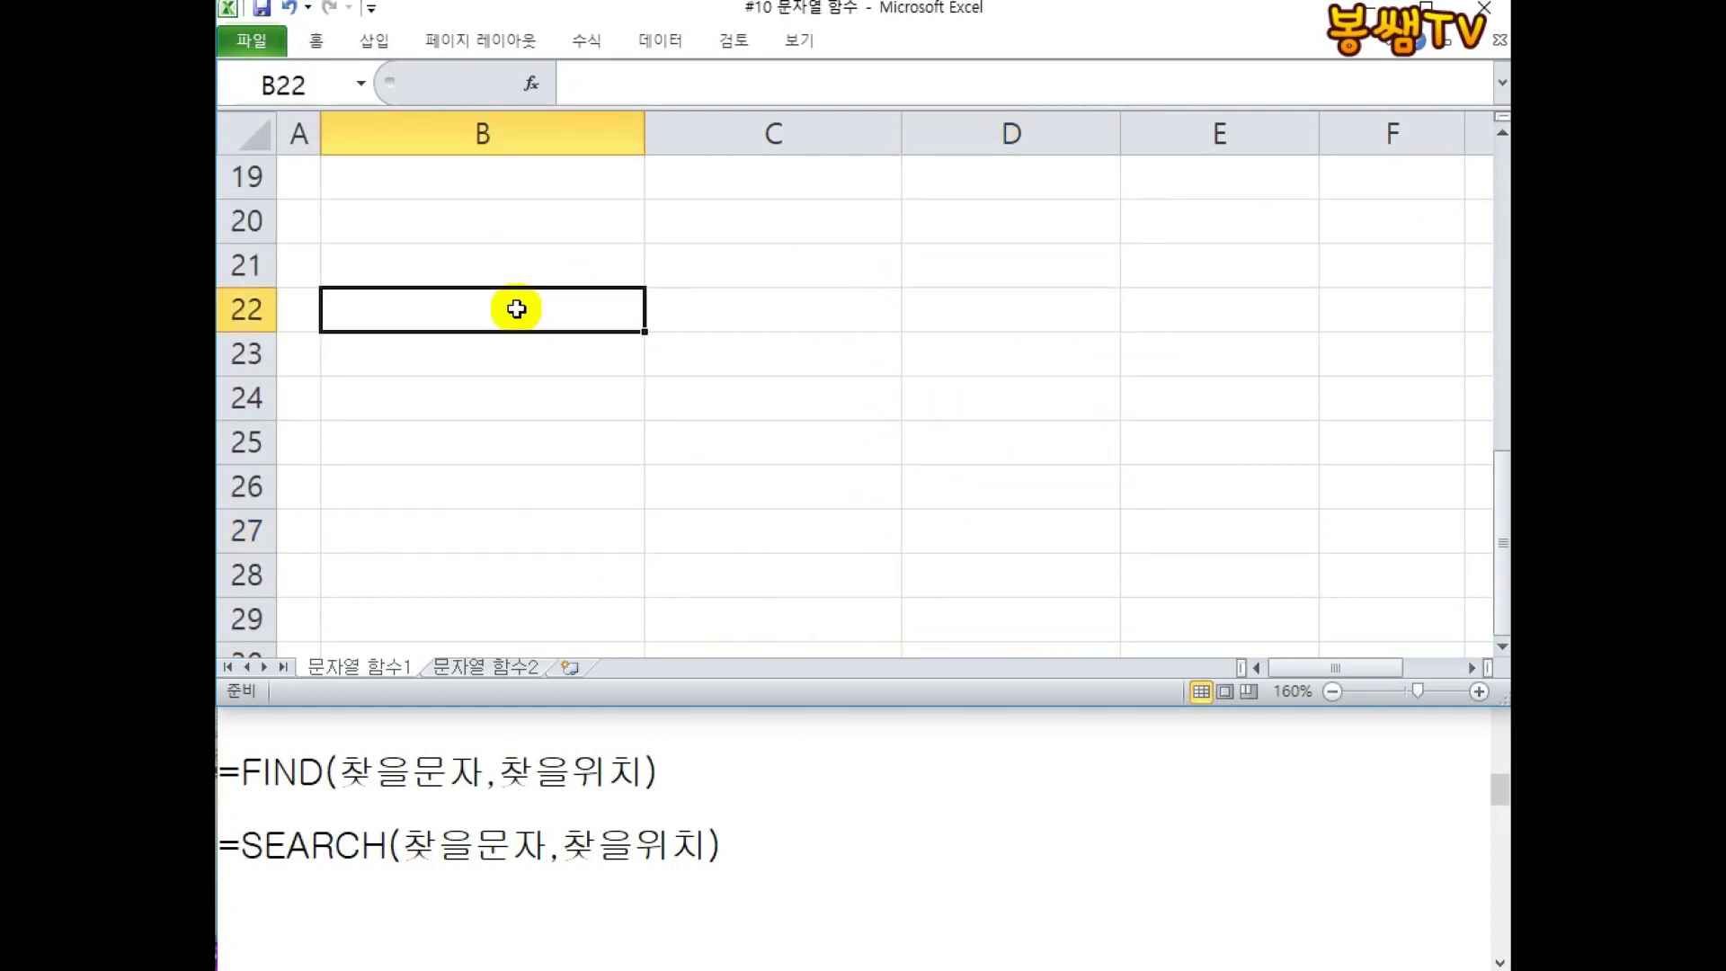
scroll(516, 309, "up", 6)
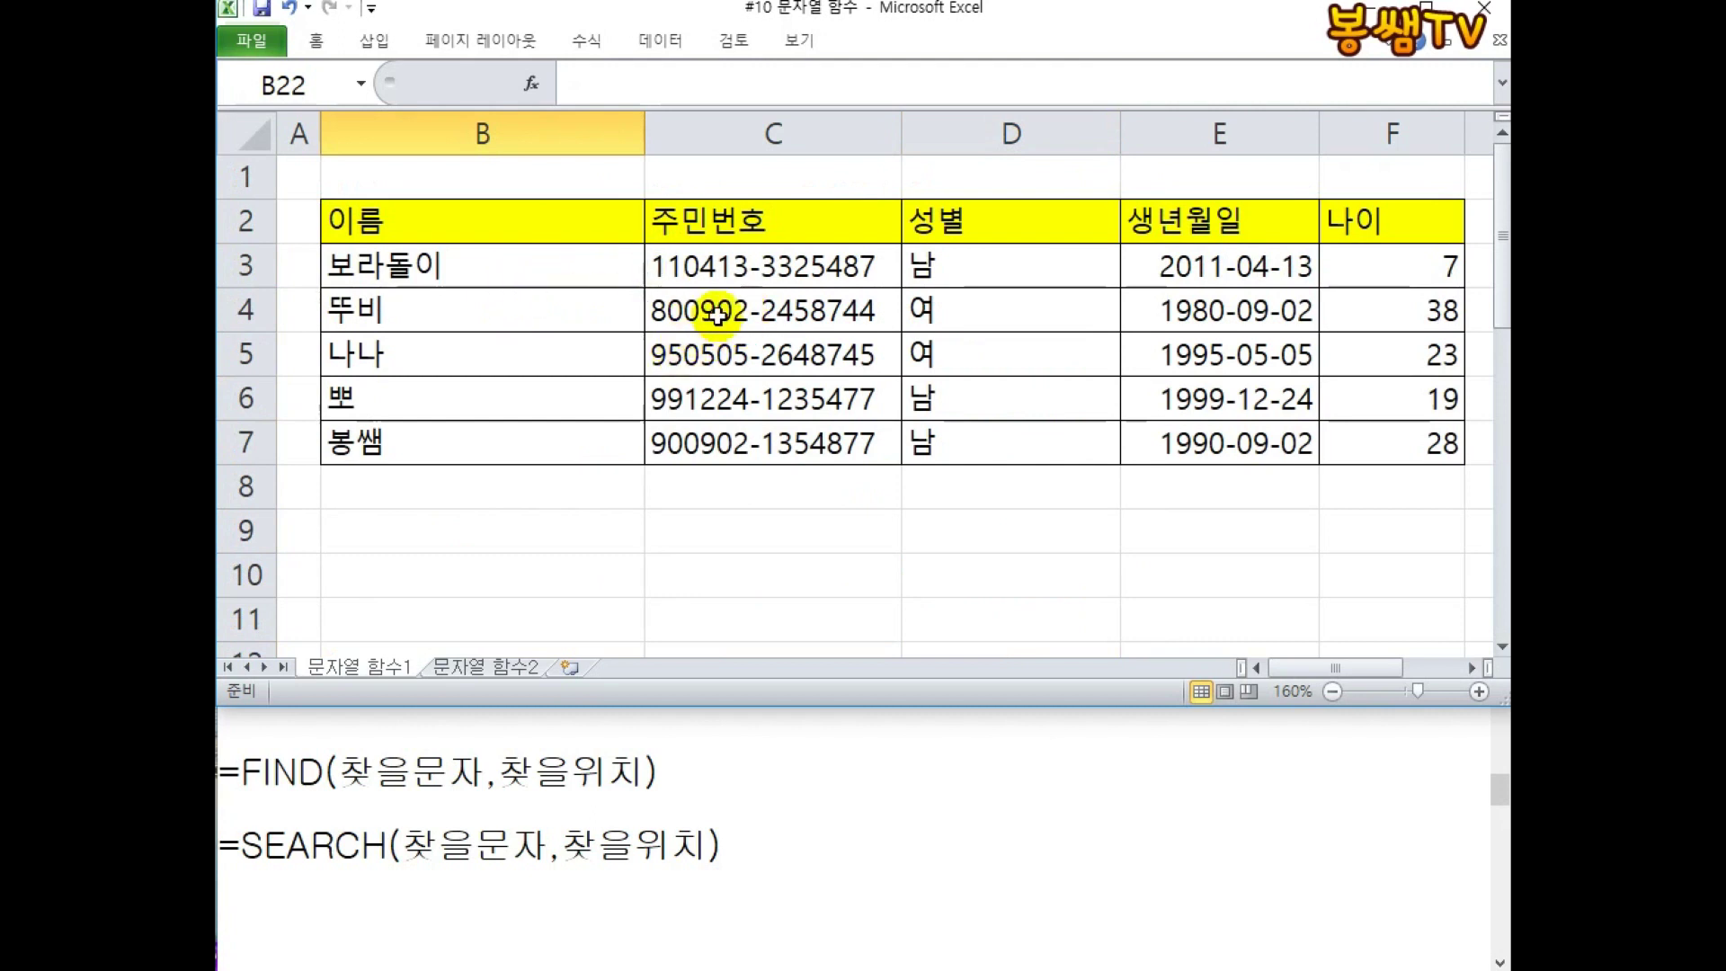
left_click_drag(784, 221, 1374, 448)
key("Delete")
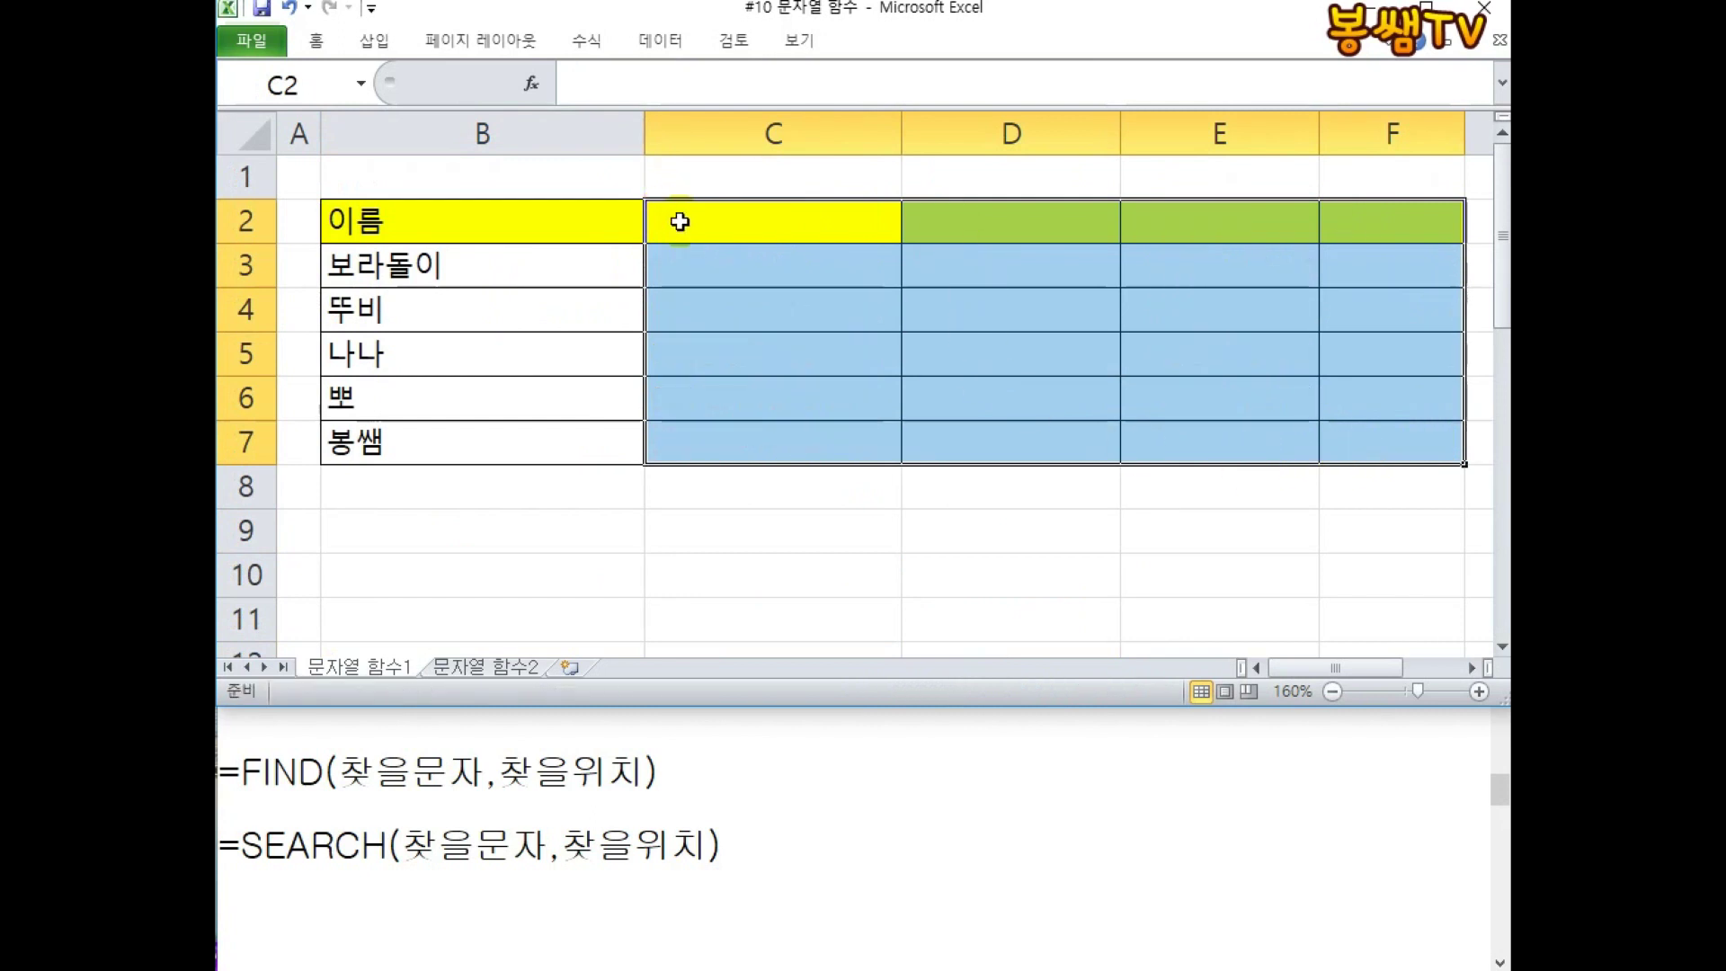
Head column C '이메일' and enter the first two e-mail addresses in C3 and C4.
left_click(680, 223)
type("이메일")
key("Return")
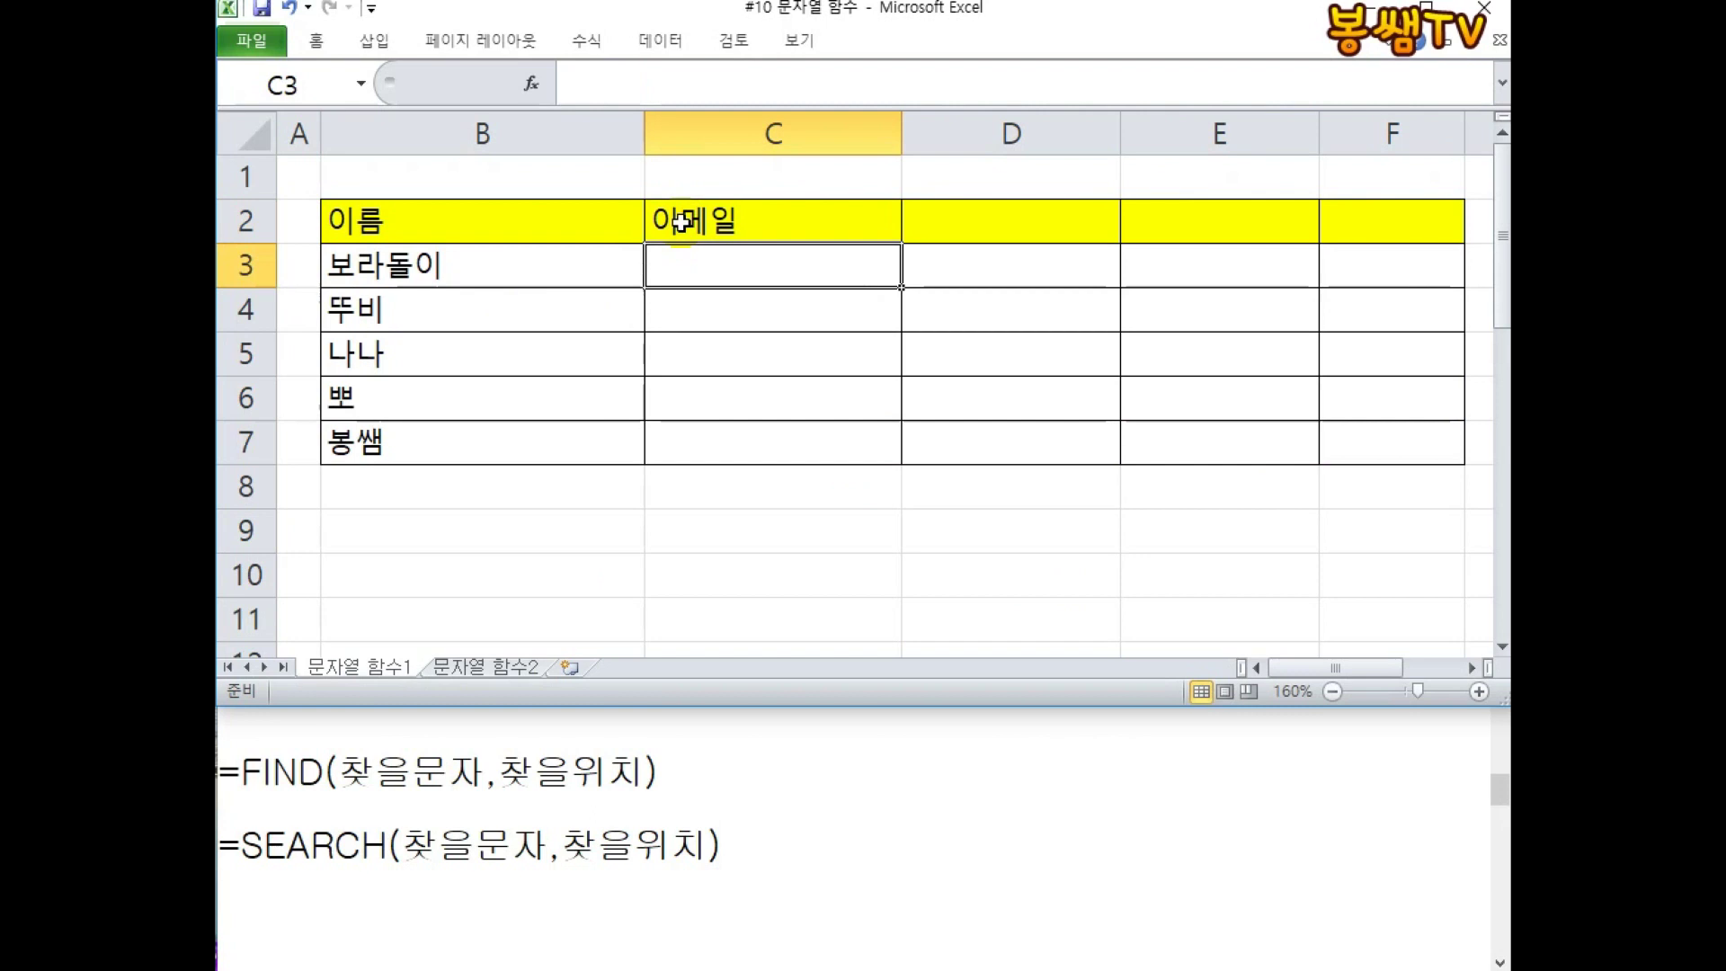
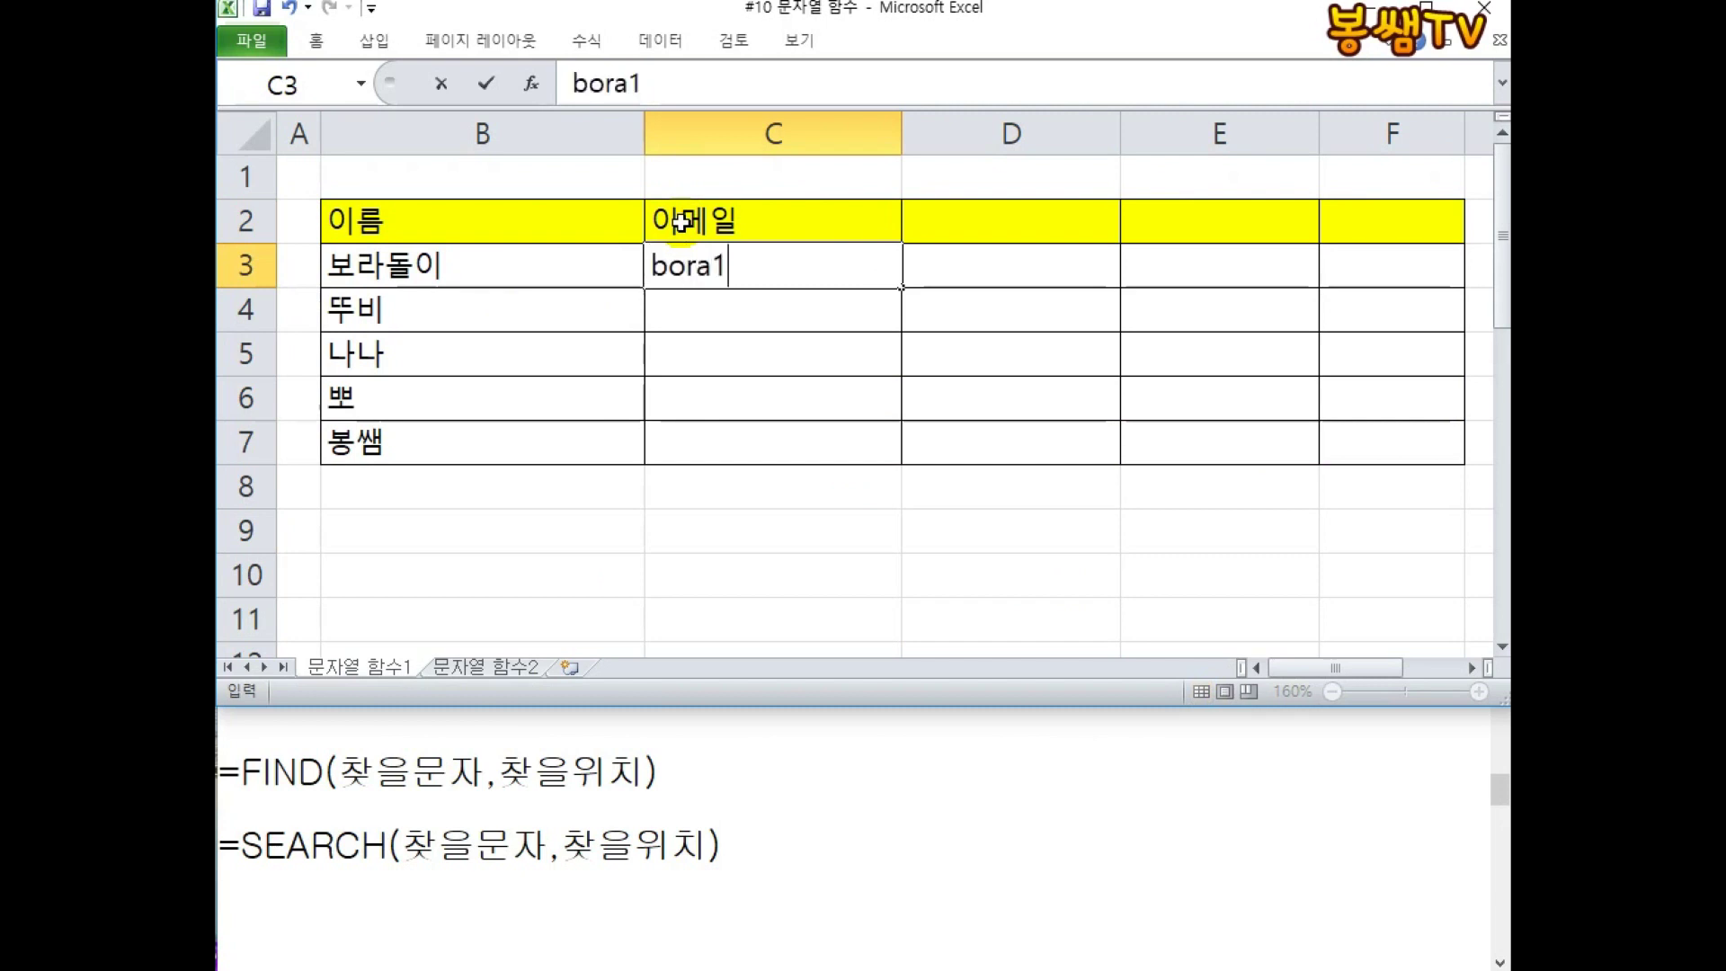
key("Return")
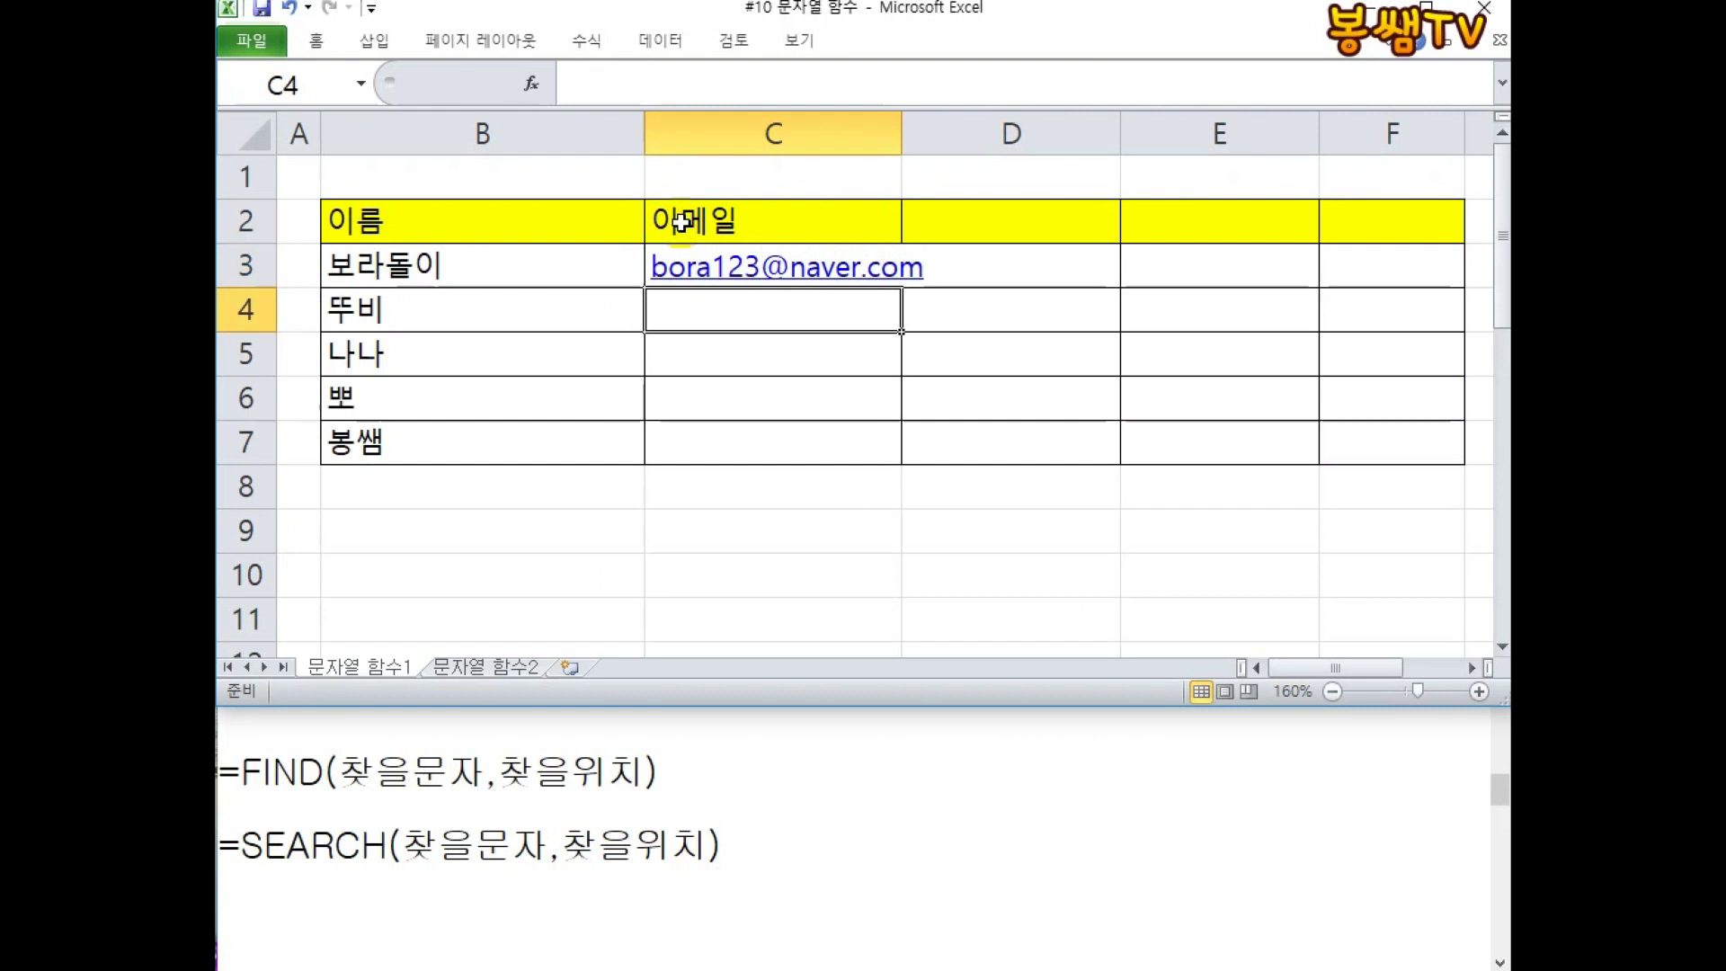
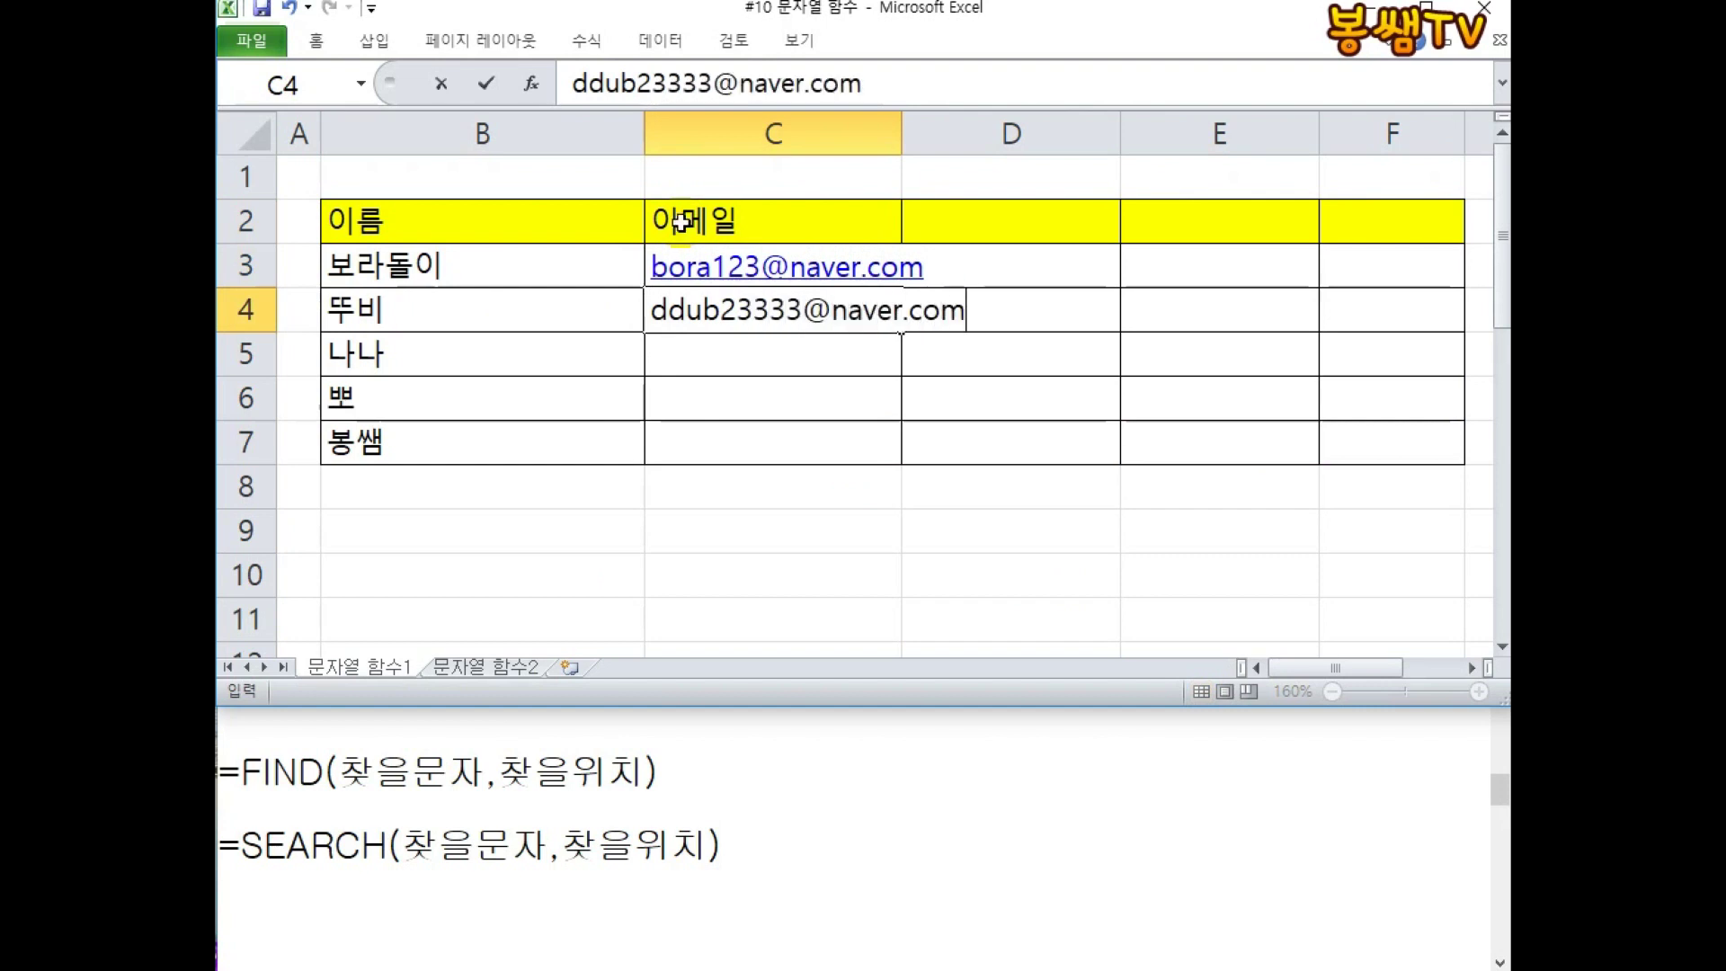
key("Return")
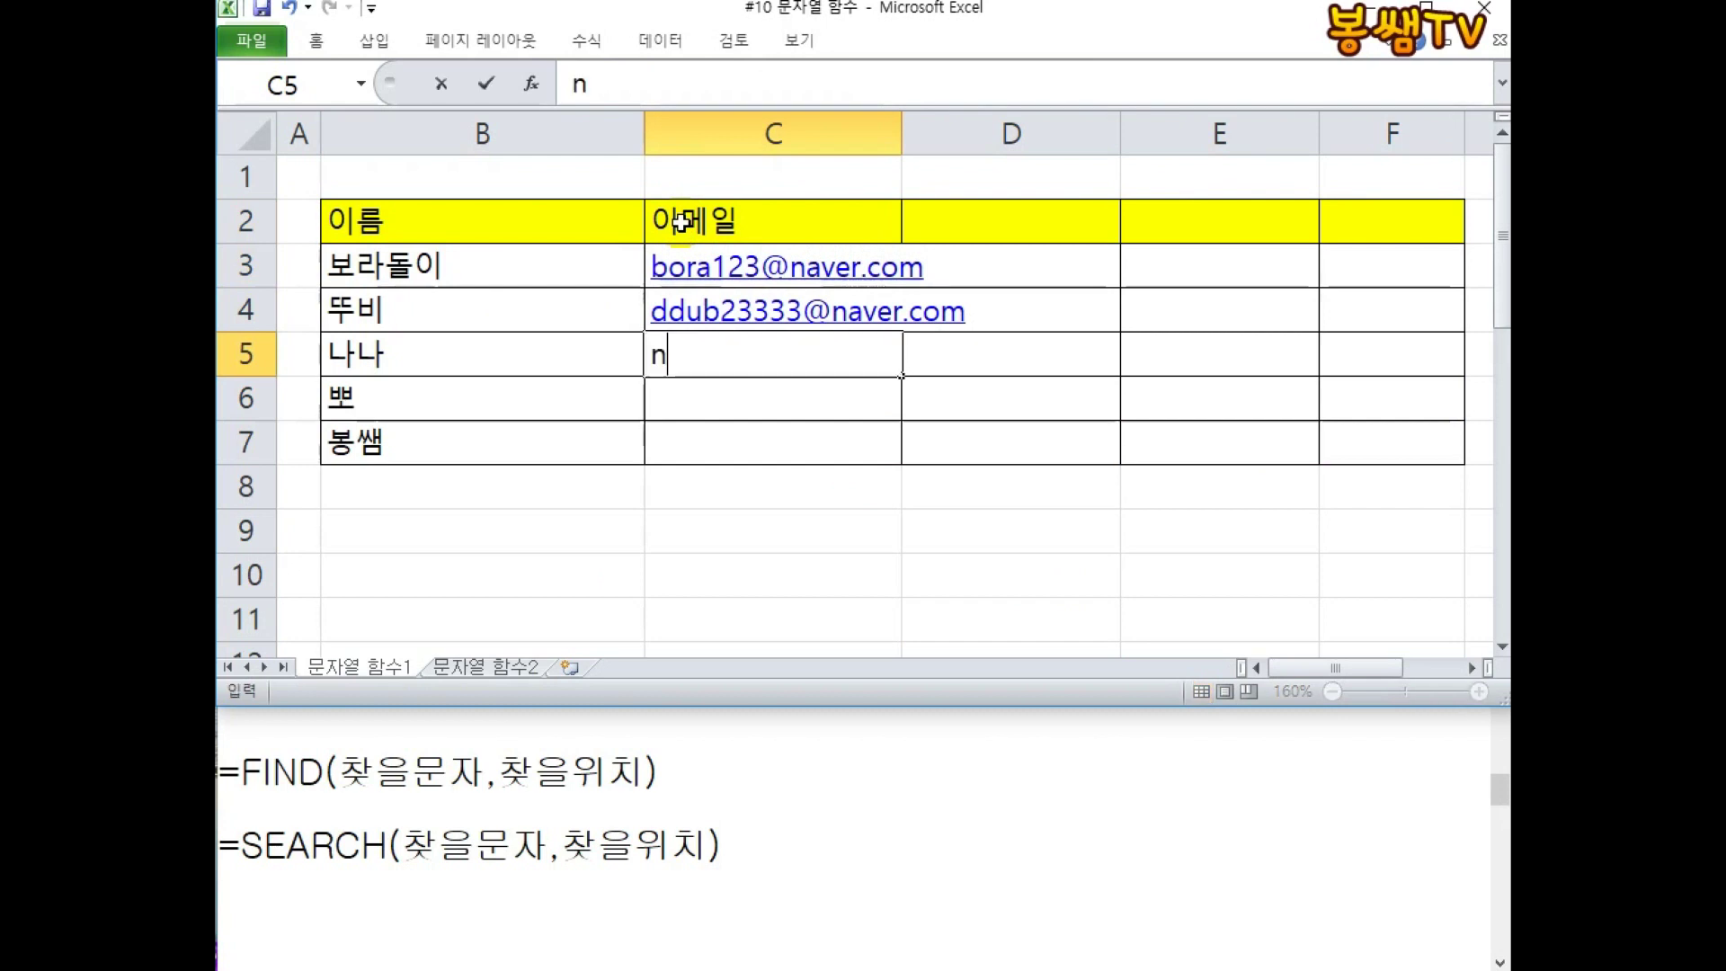
Enter the third e-mail address in C5.
key("Return")
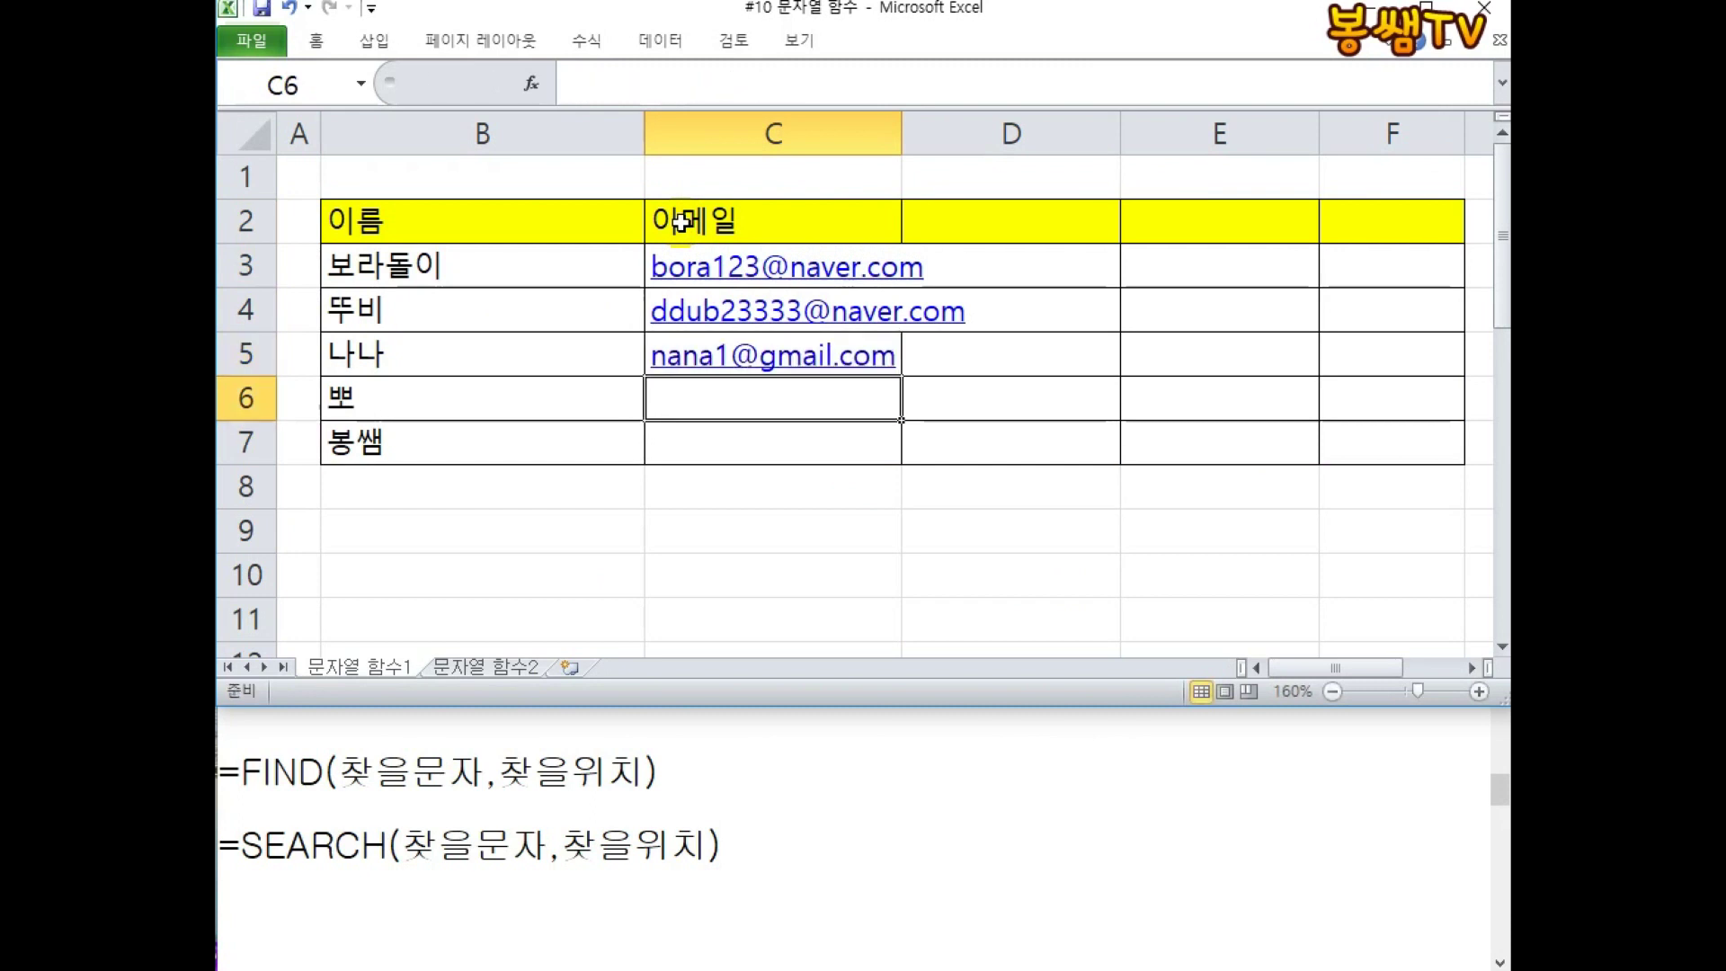
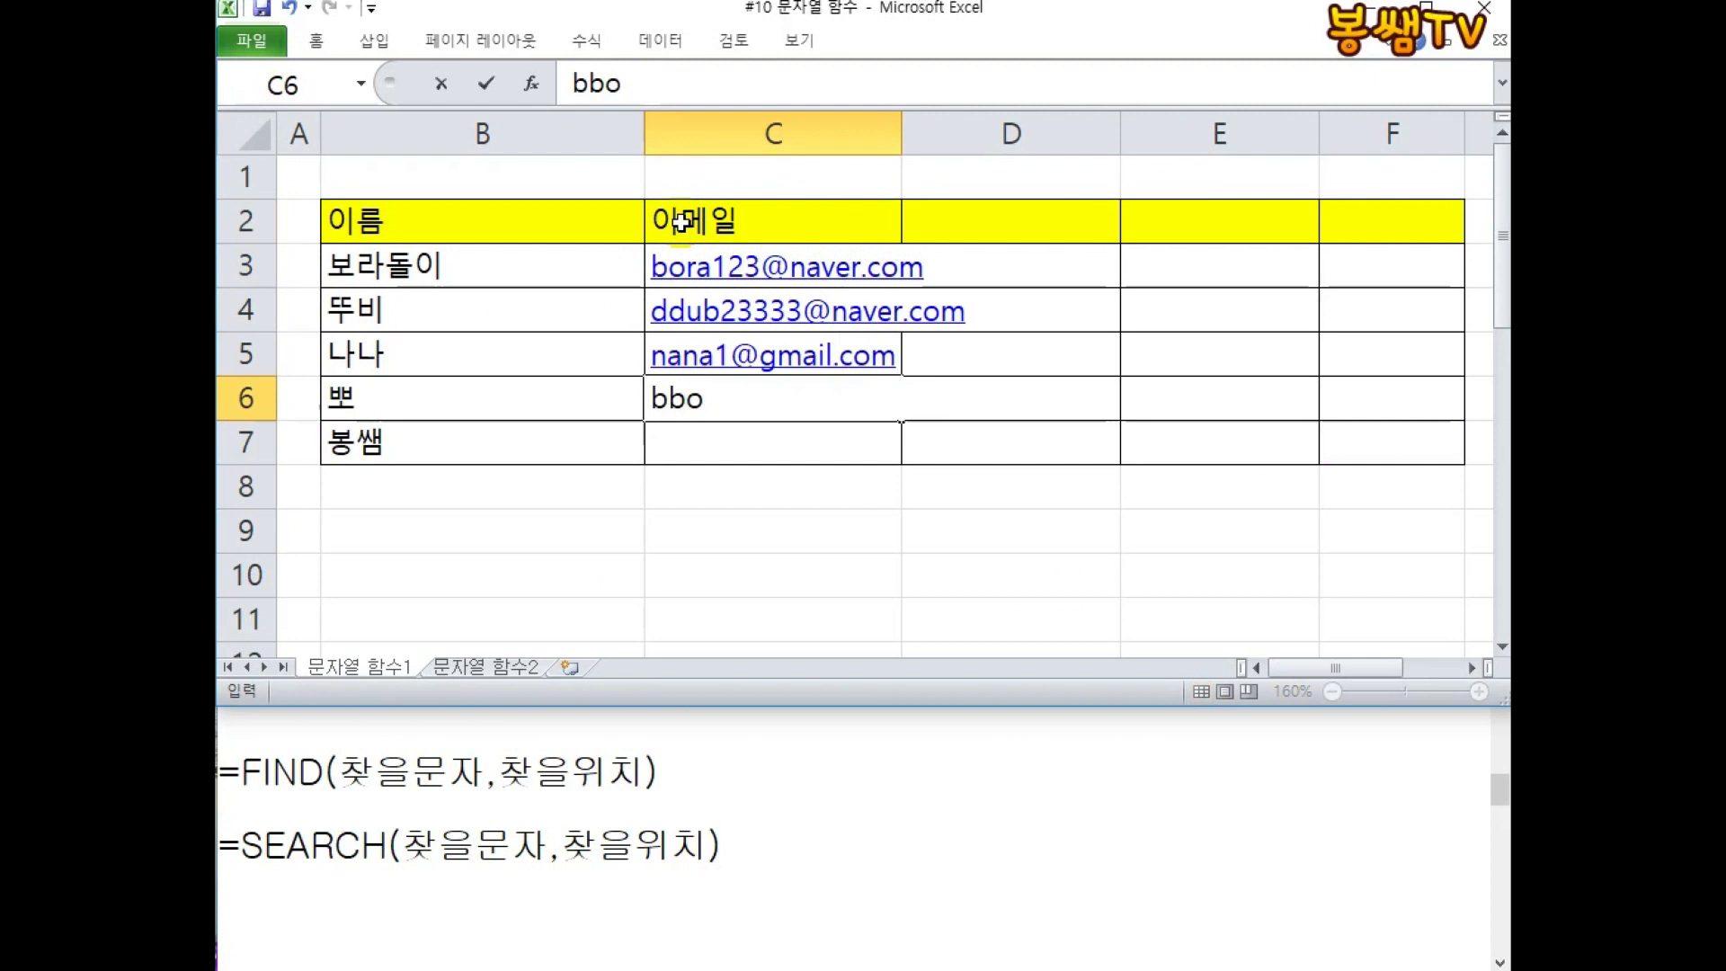
Enter the fourth and fifth e-mail addresses in C6:C7 and widen column C to fit.
left_click(1345, 3)
left_click(825, 387)
type("nate.com")
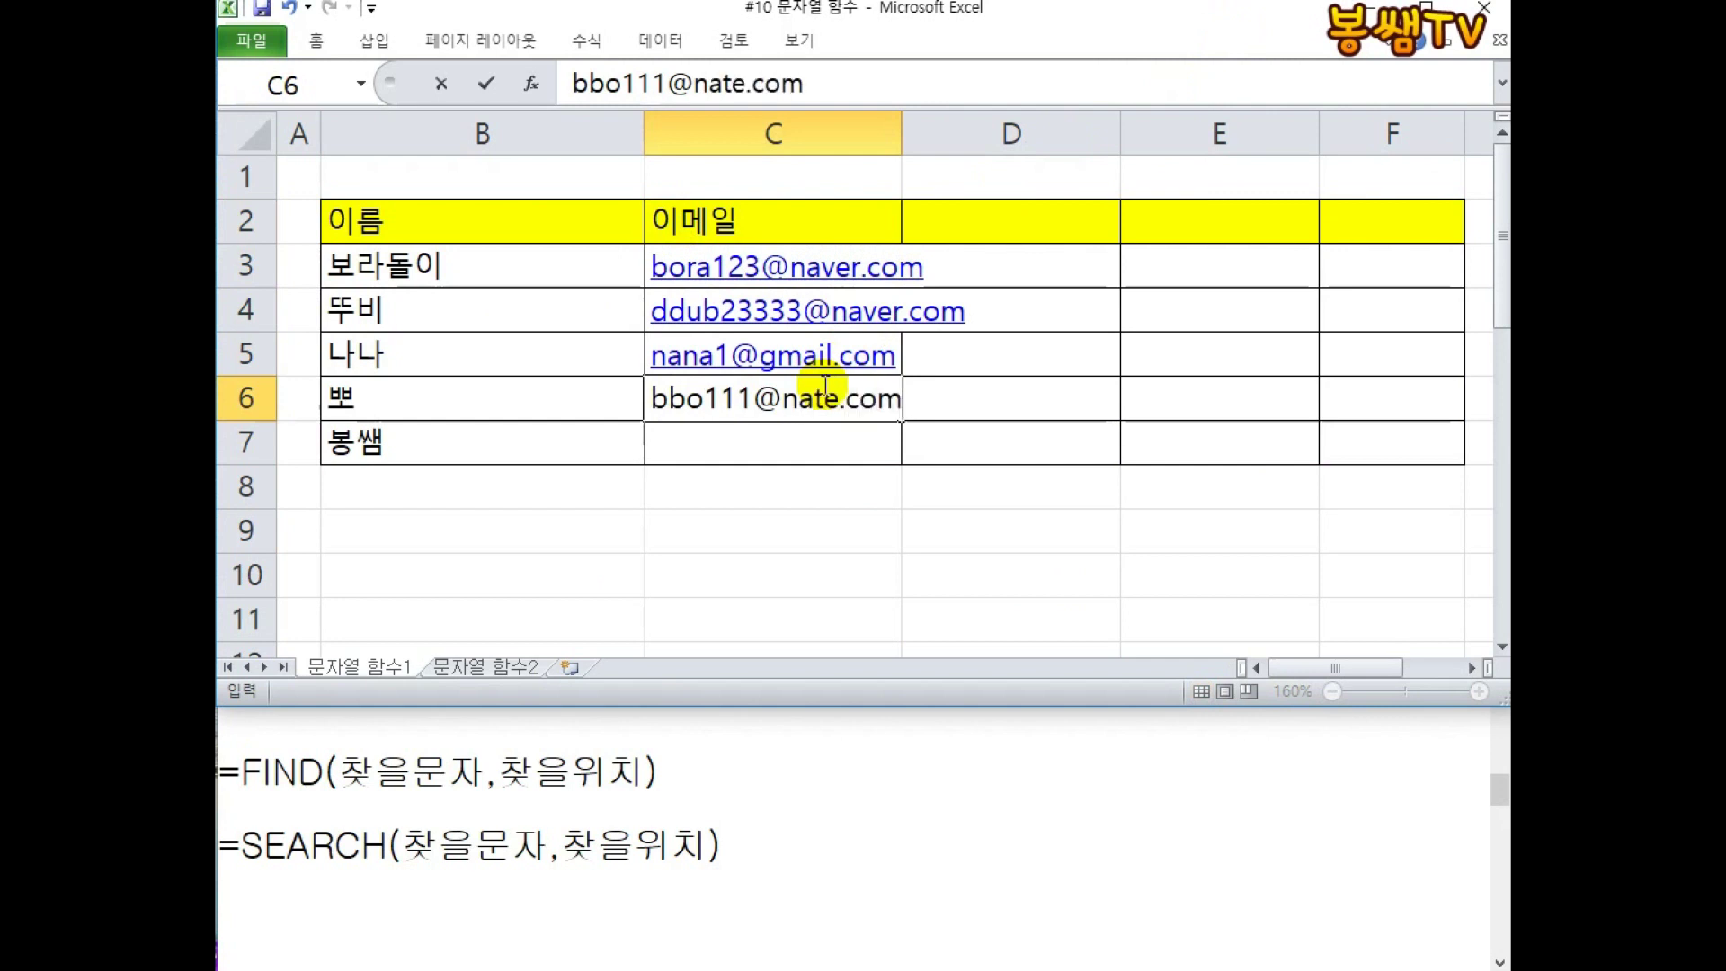
key("Return")
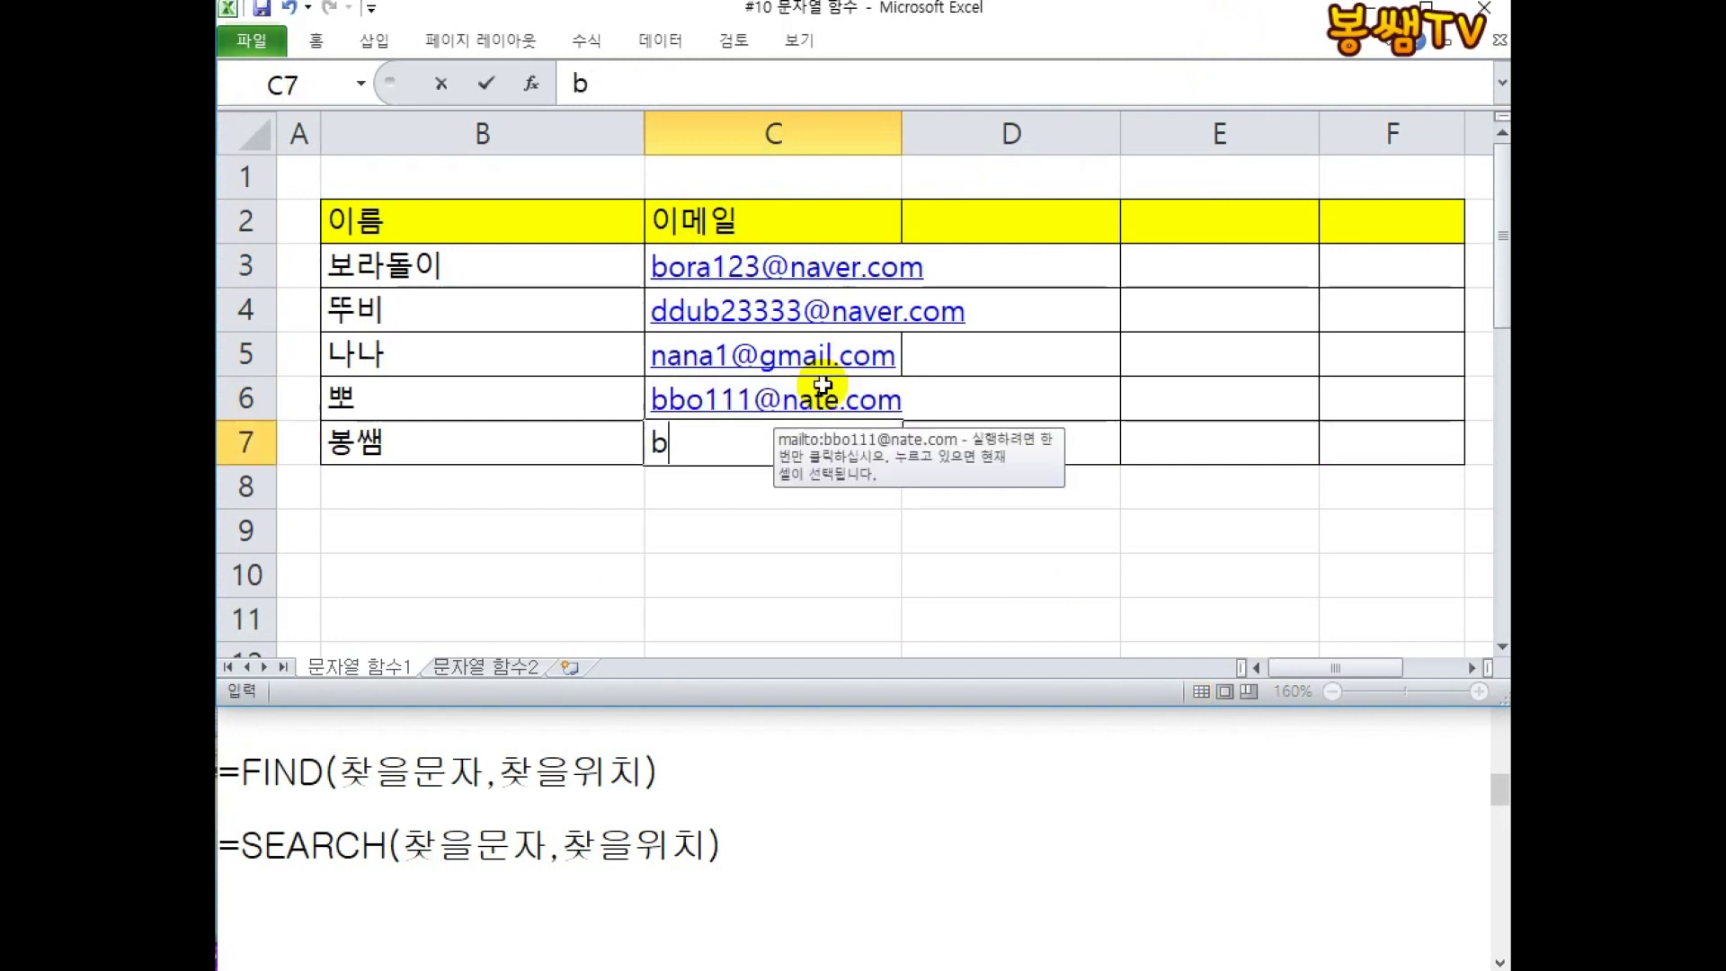
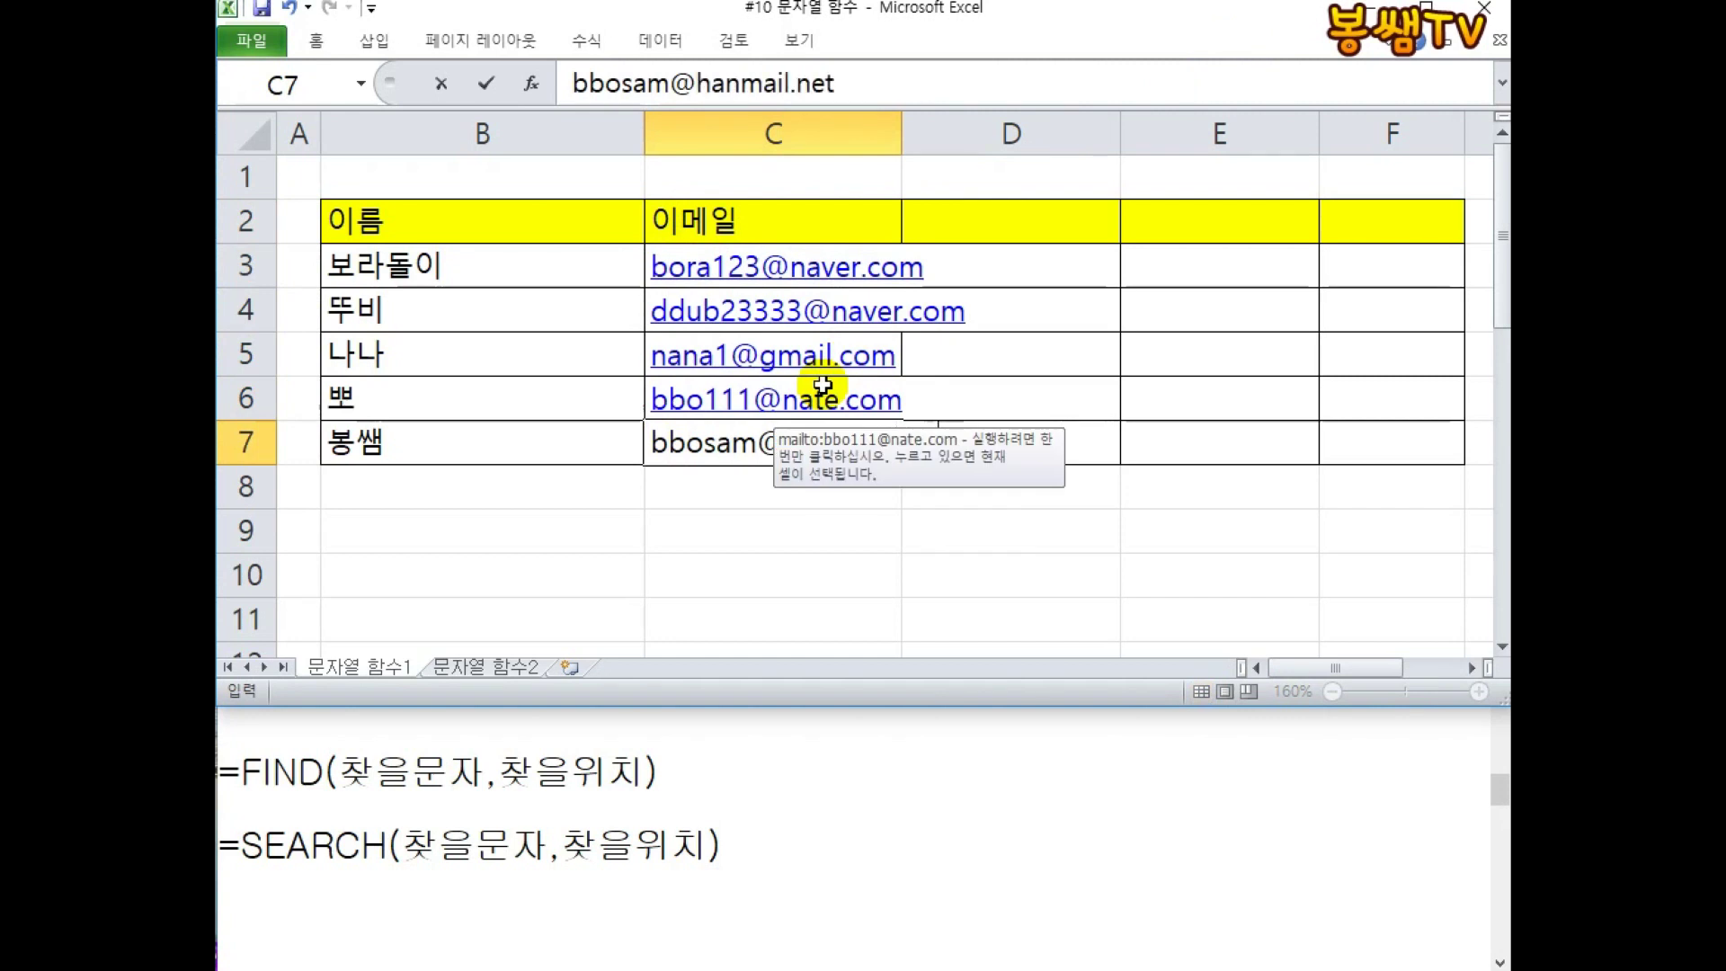
key("Return")
left_click_drag(911, 127, 1013, 127)
Type the heading '아이디' in D2.
left_click(1097, 216)
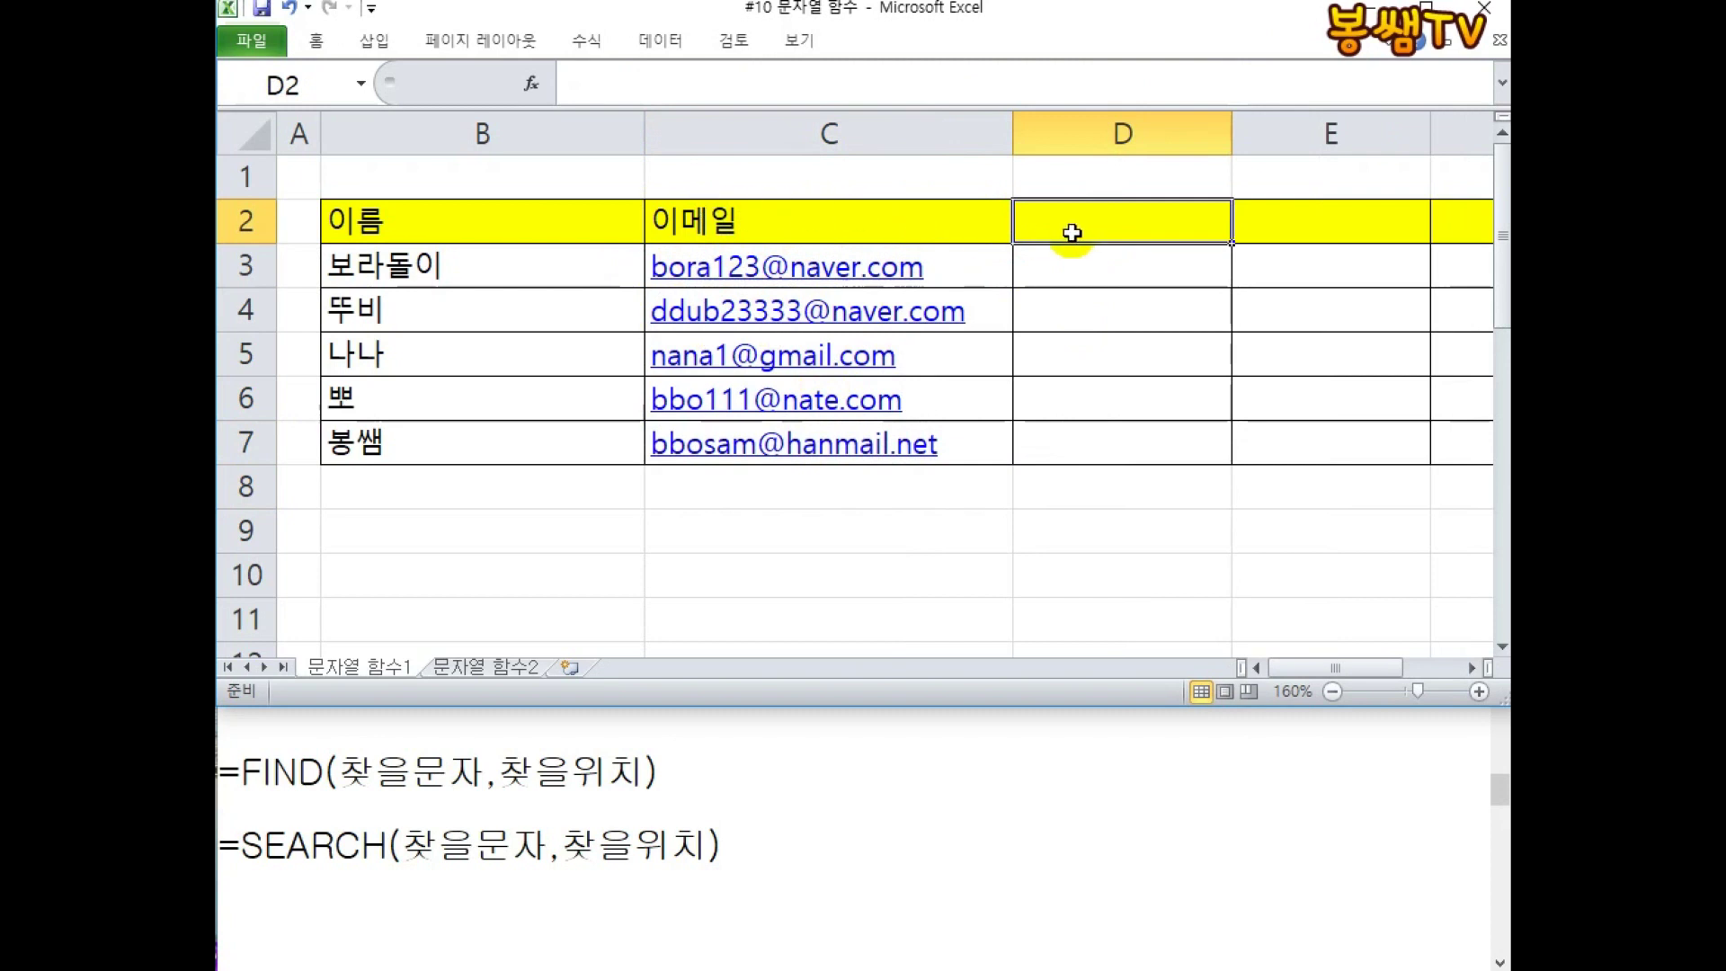
type("아이디")
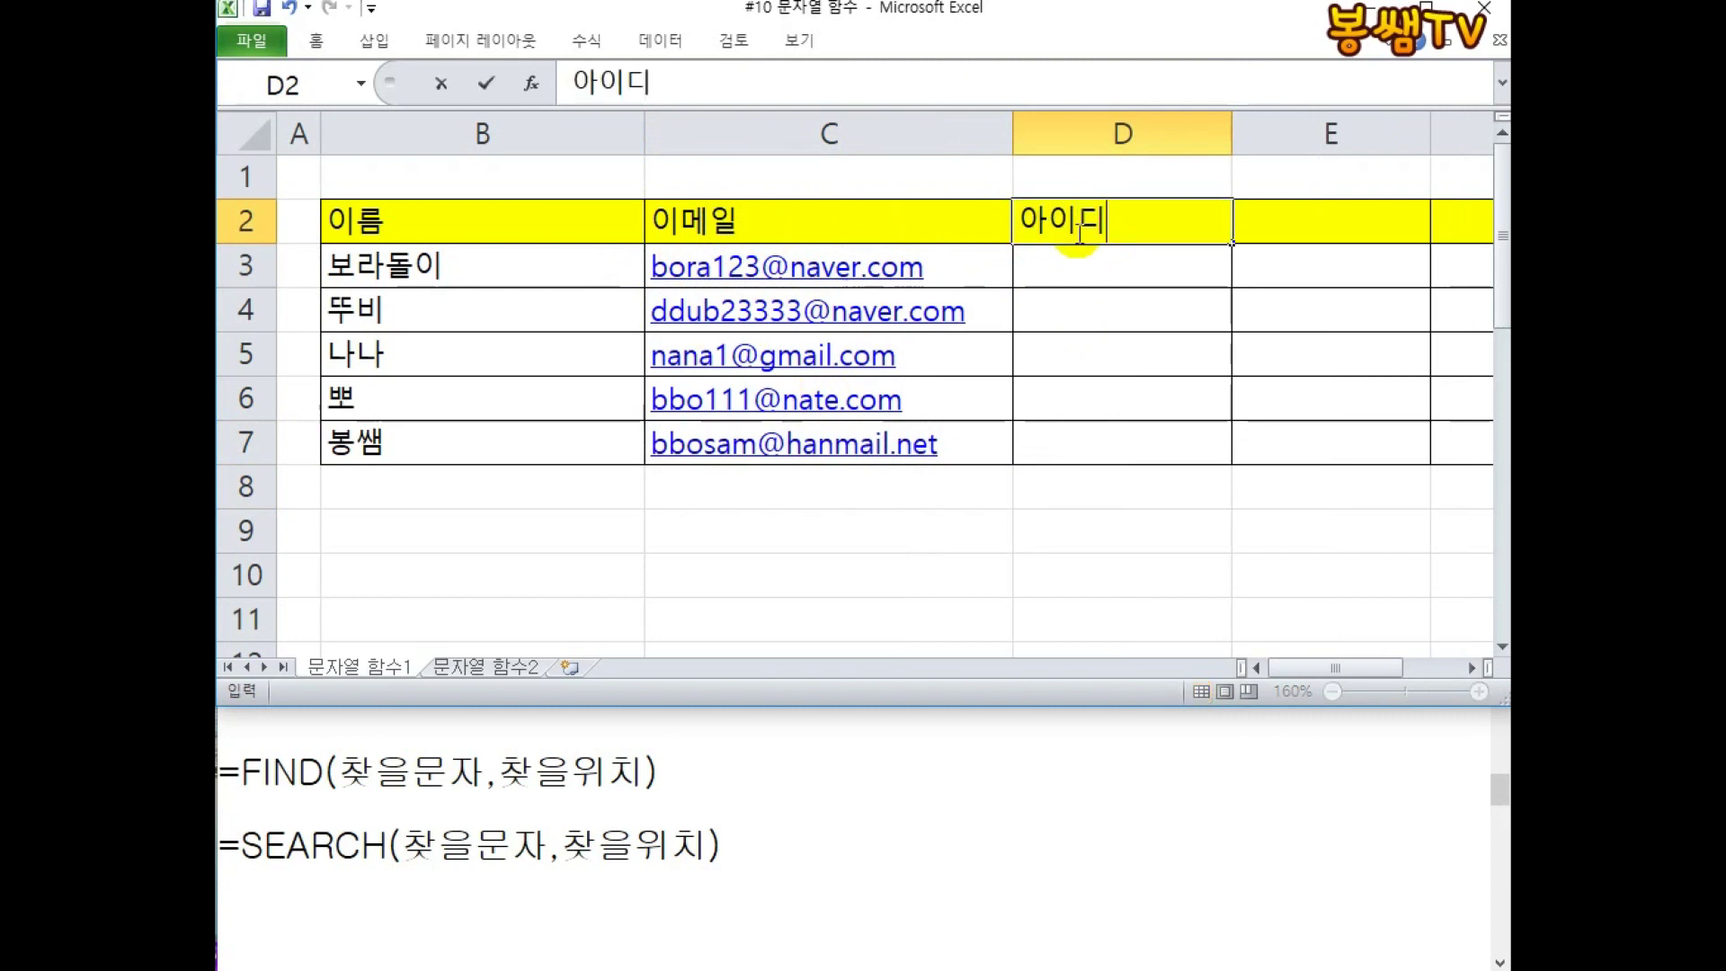
key("Return")
Delete the leftover columns E and F and narrow column B.
left_click_drag(1252, 121, 1175, 149)
right_click(1175, 148)
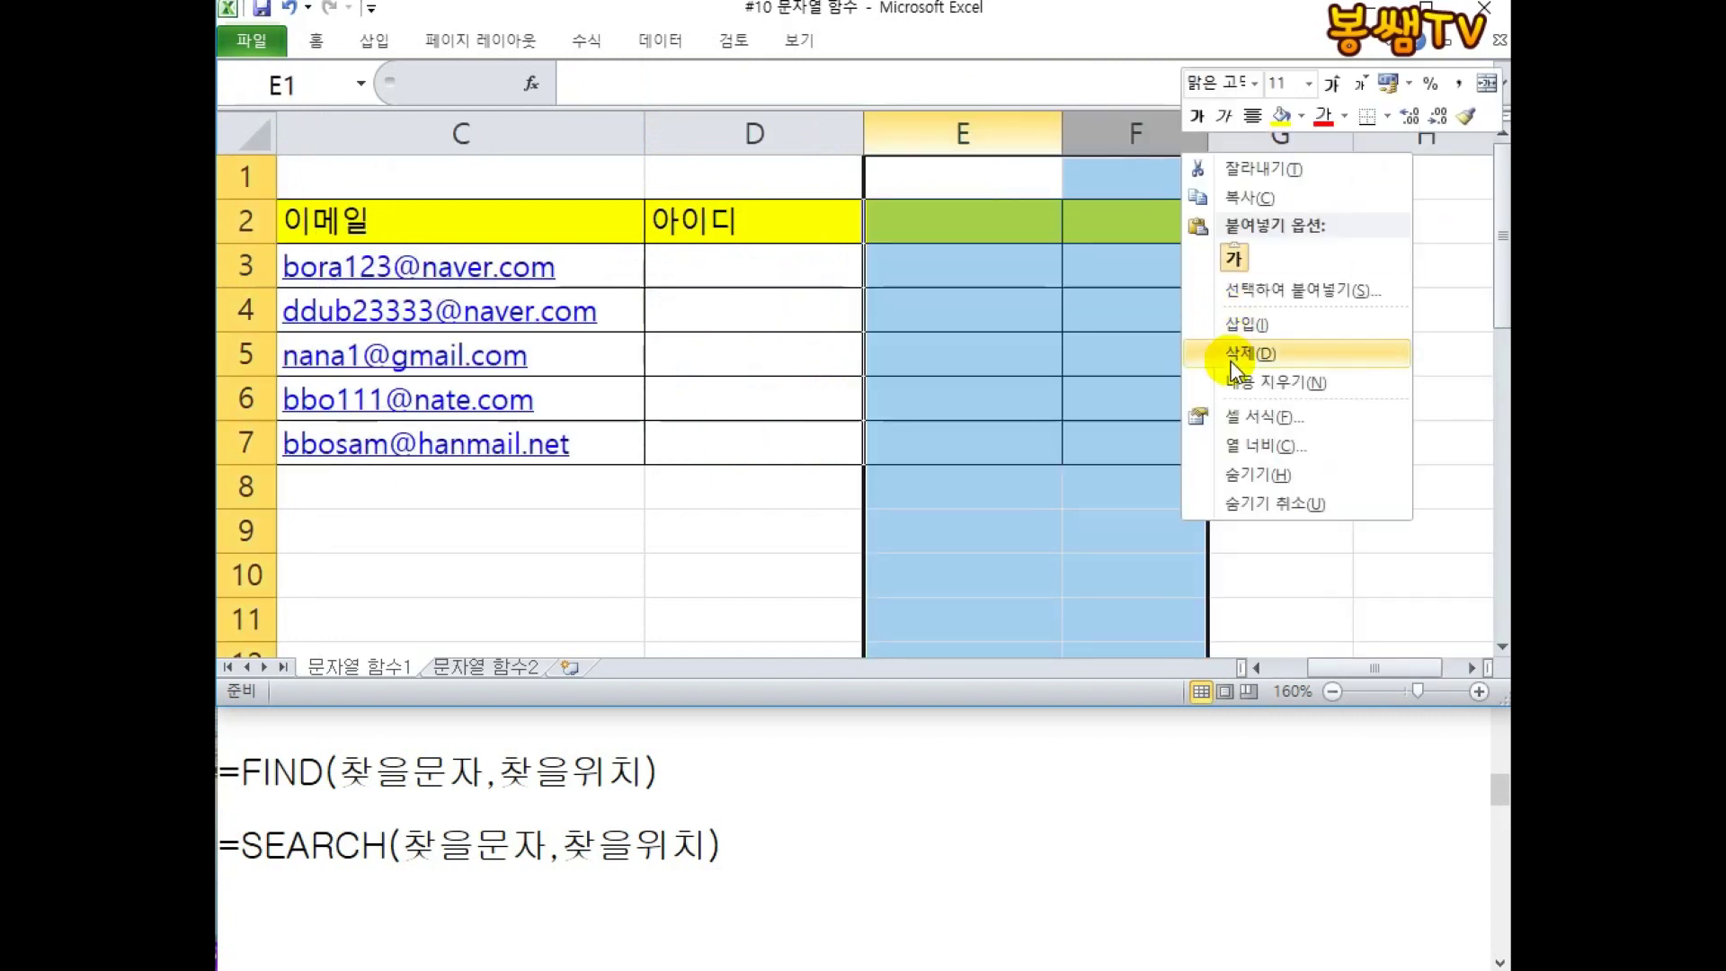
left_click(1206, 350)
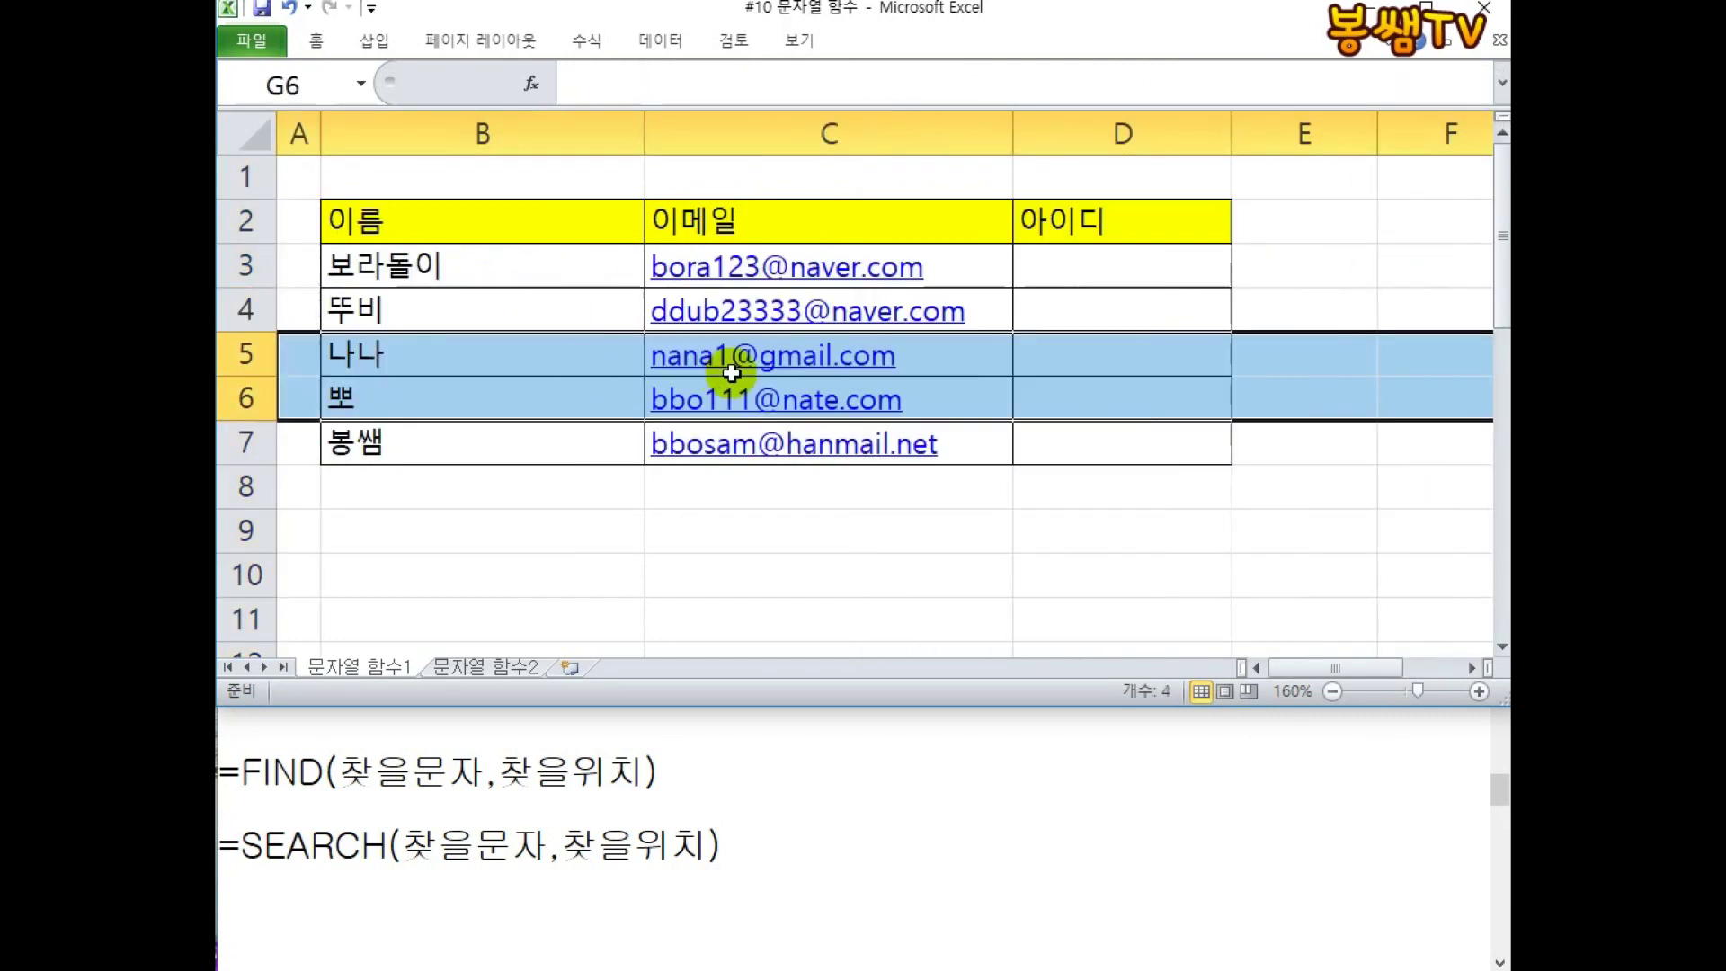
left_click(725, 364)
left_click_drag(638, 135, 546, 135)
left_click(894, 317)
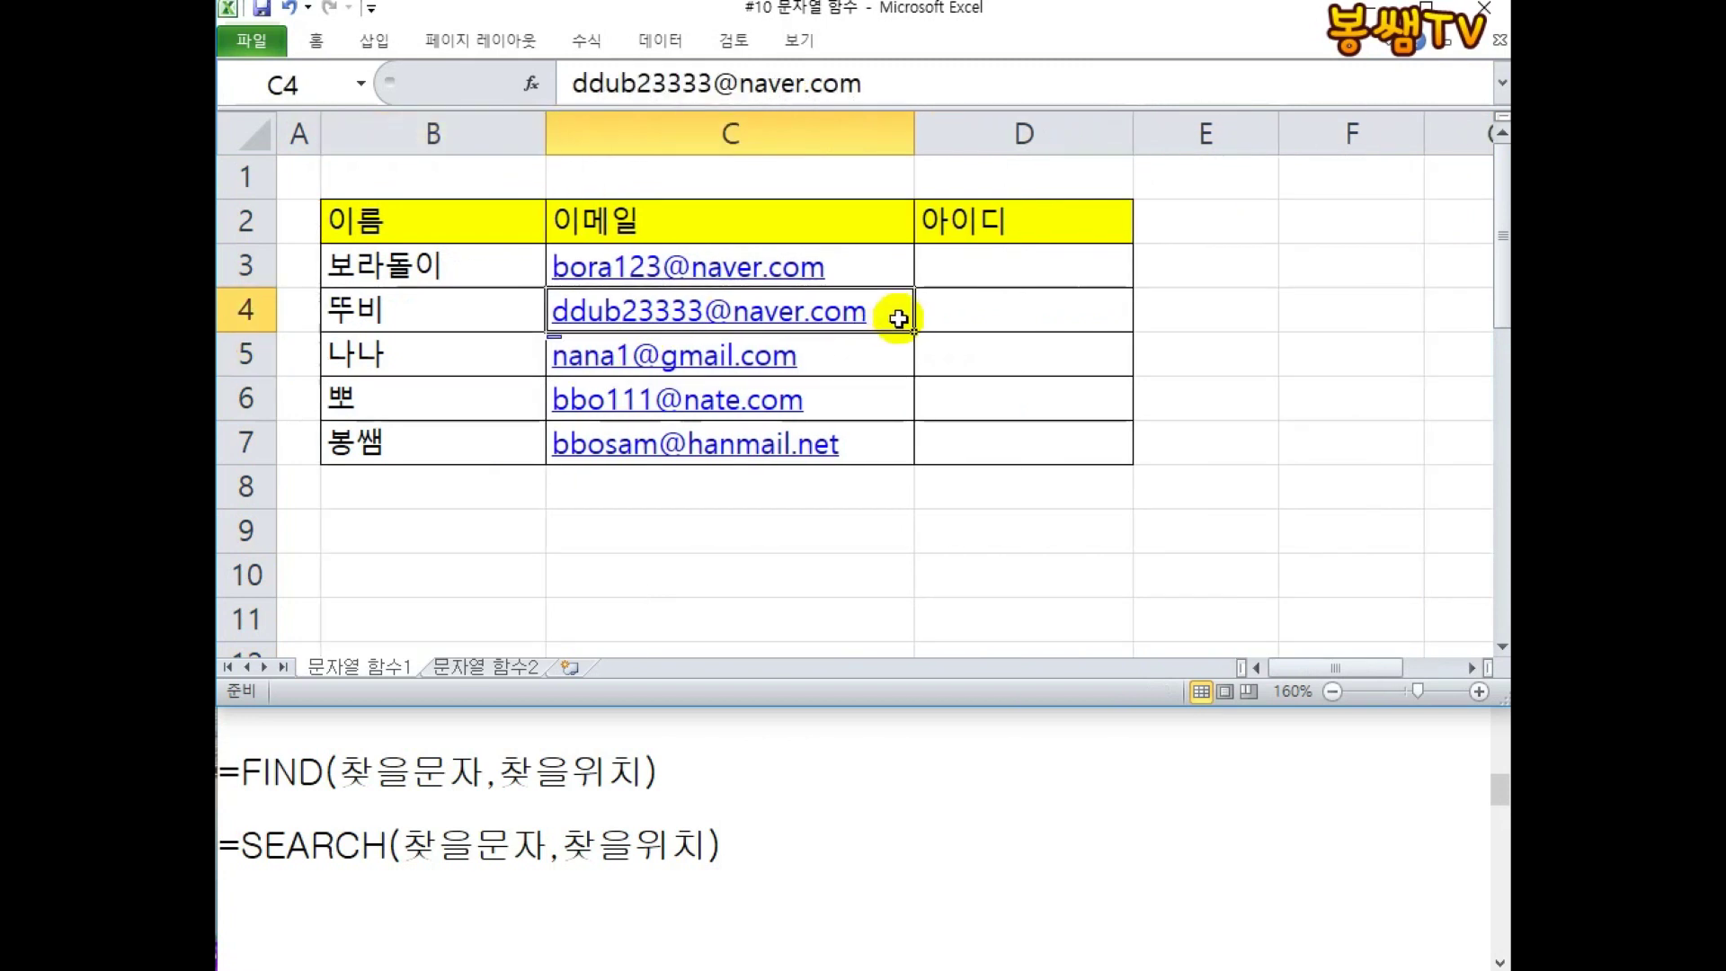
left_click(971, 278)
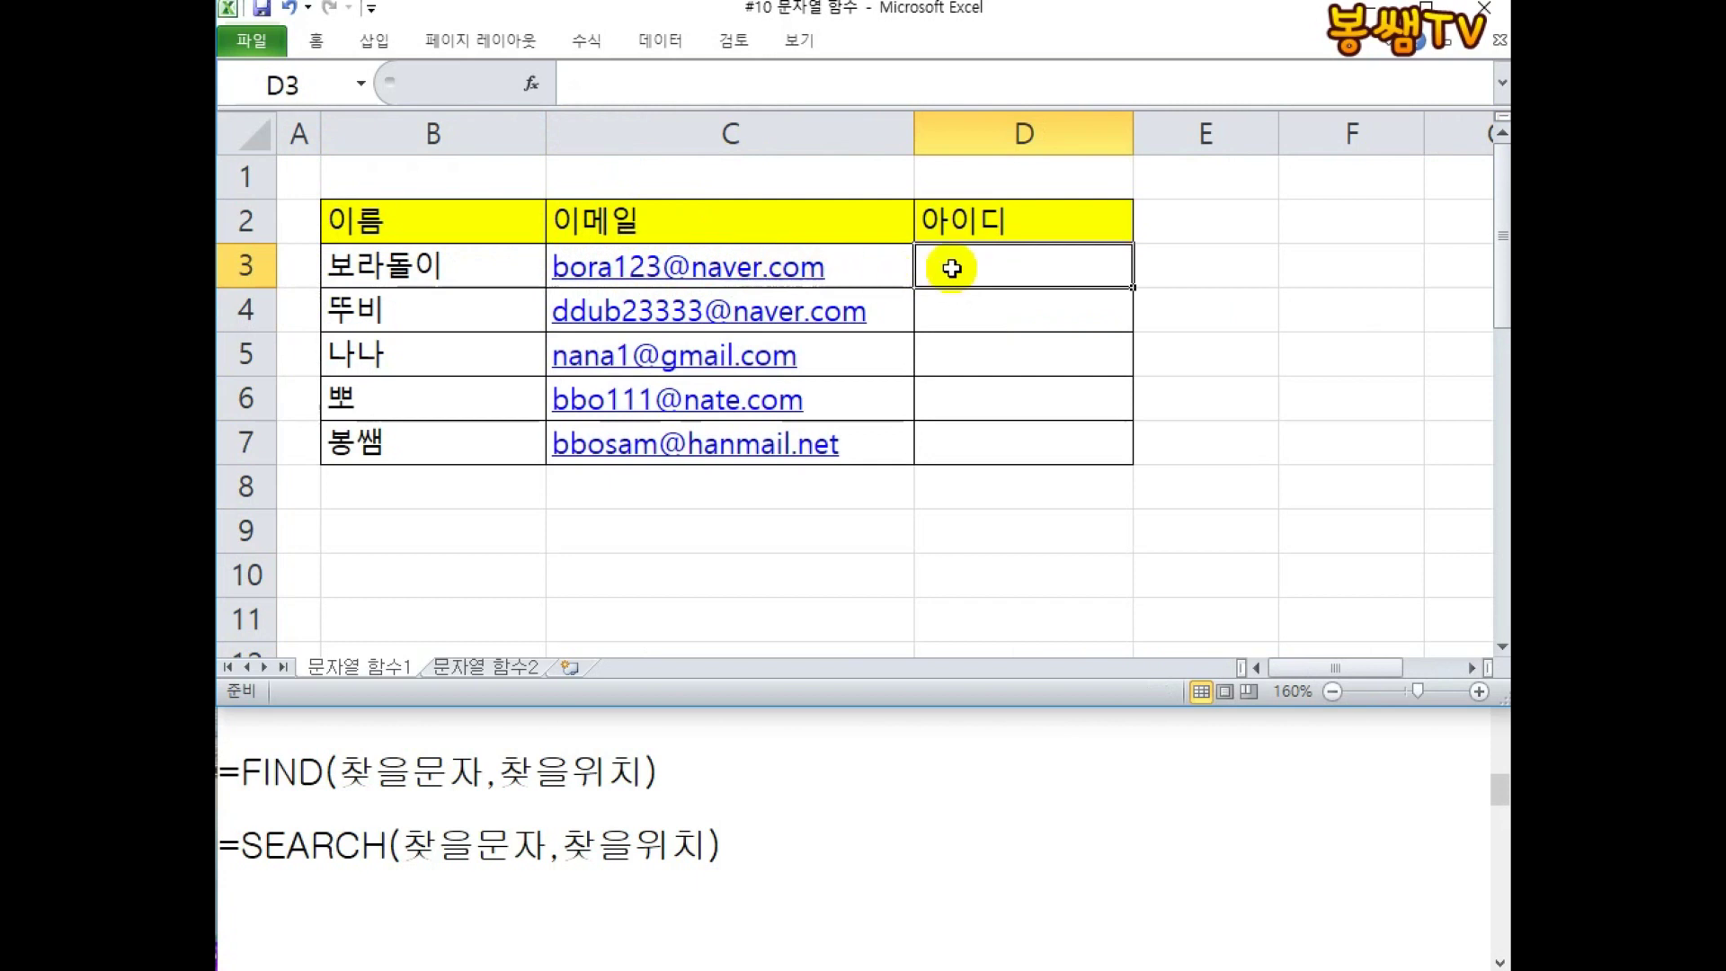
Enter =LEFT(C3,7) in D3 and fill it down to D7 to extract 7-character IDs.
type("=left")
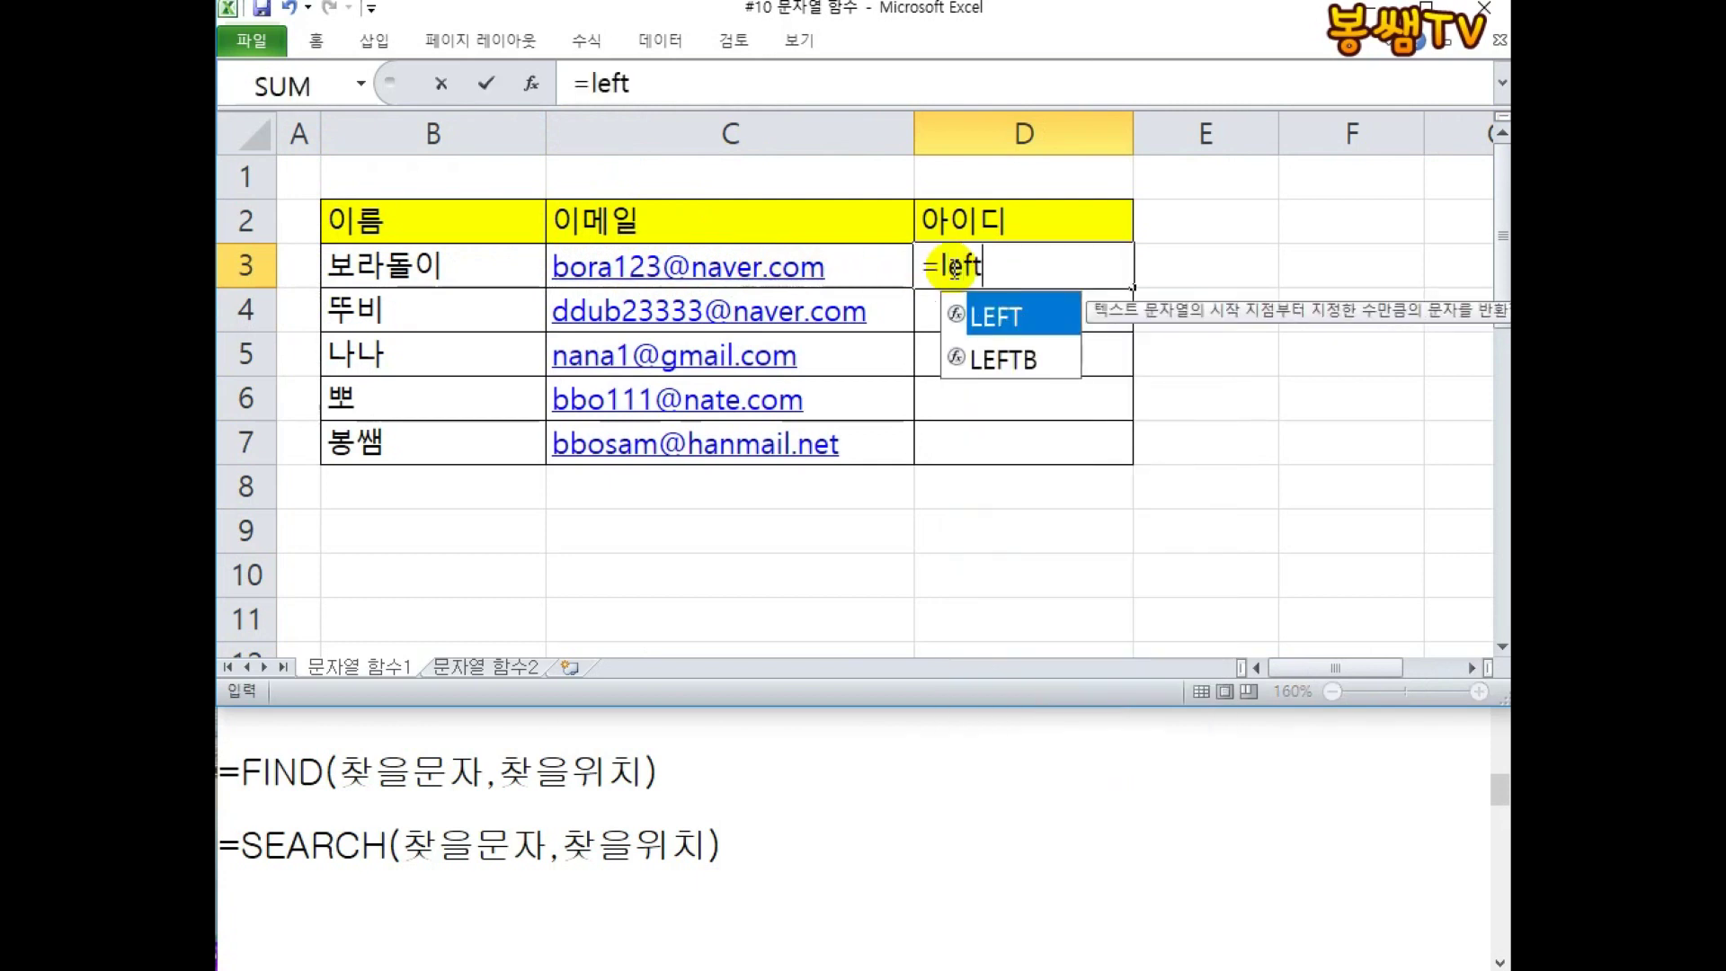
key("BackSpace")
key("BackSpace")
key("BackSpace")
key("BackSpace")
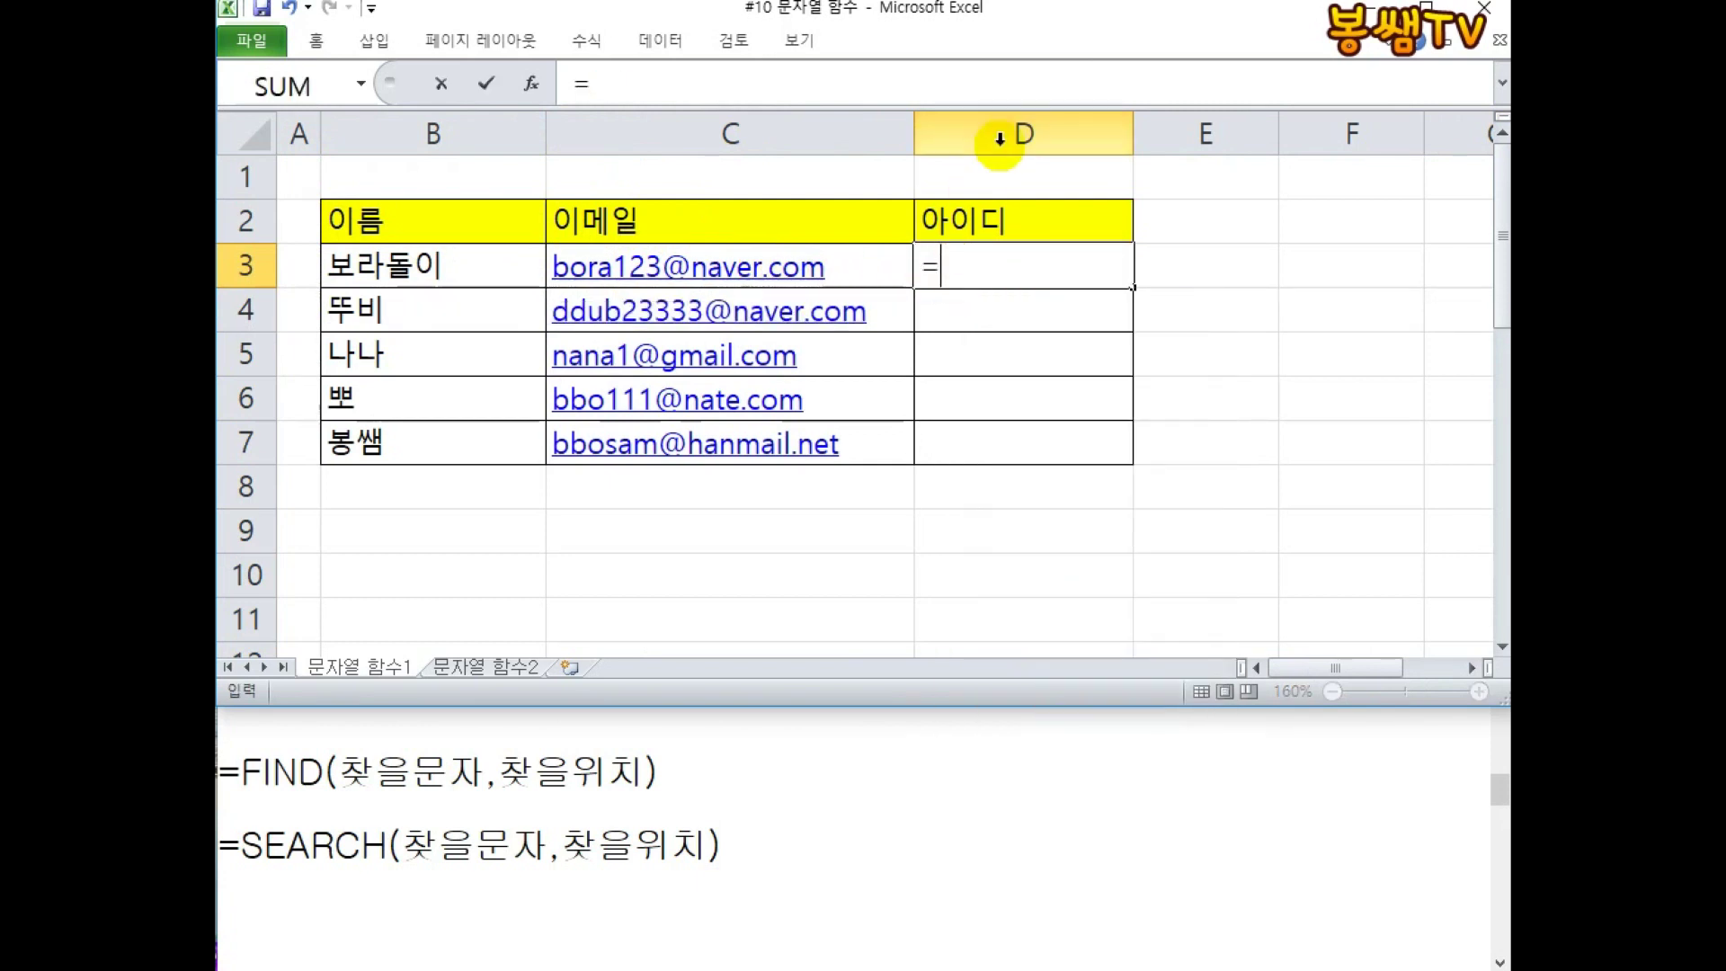
type("LEFT(")
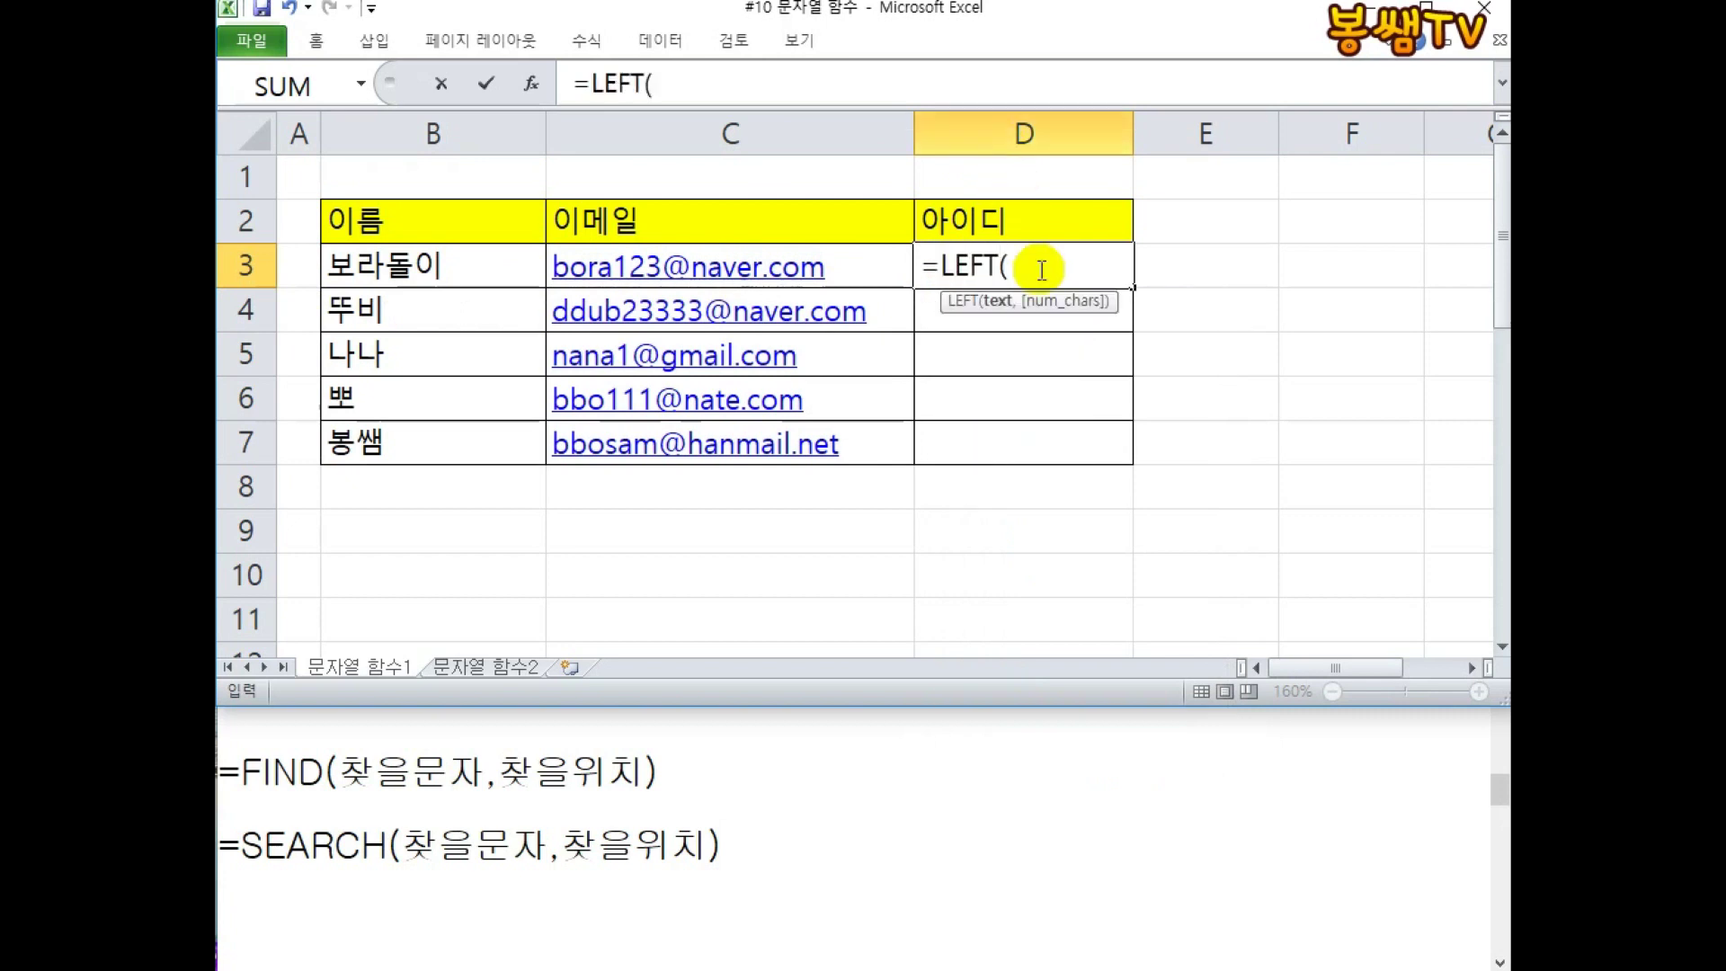
left_click(893, 274)
type(",7")
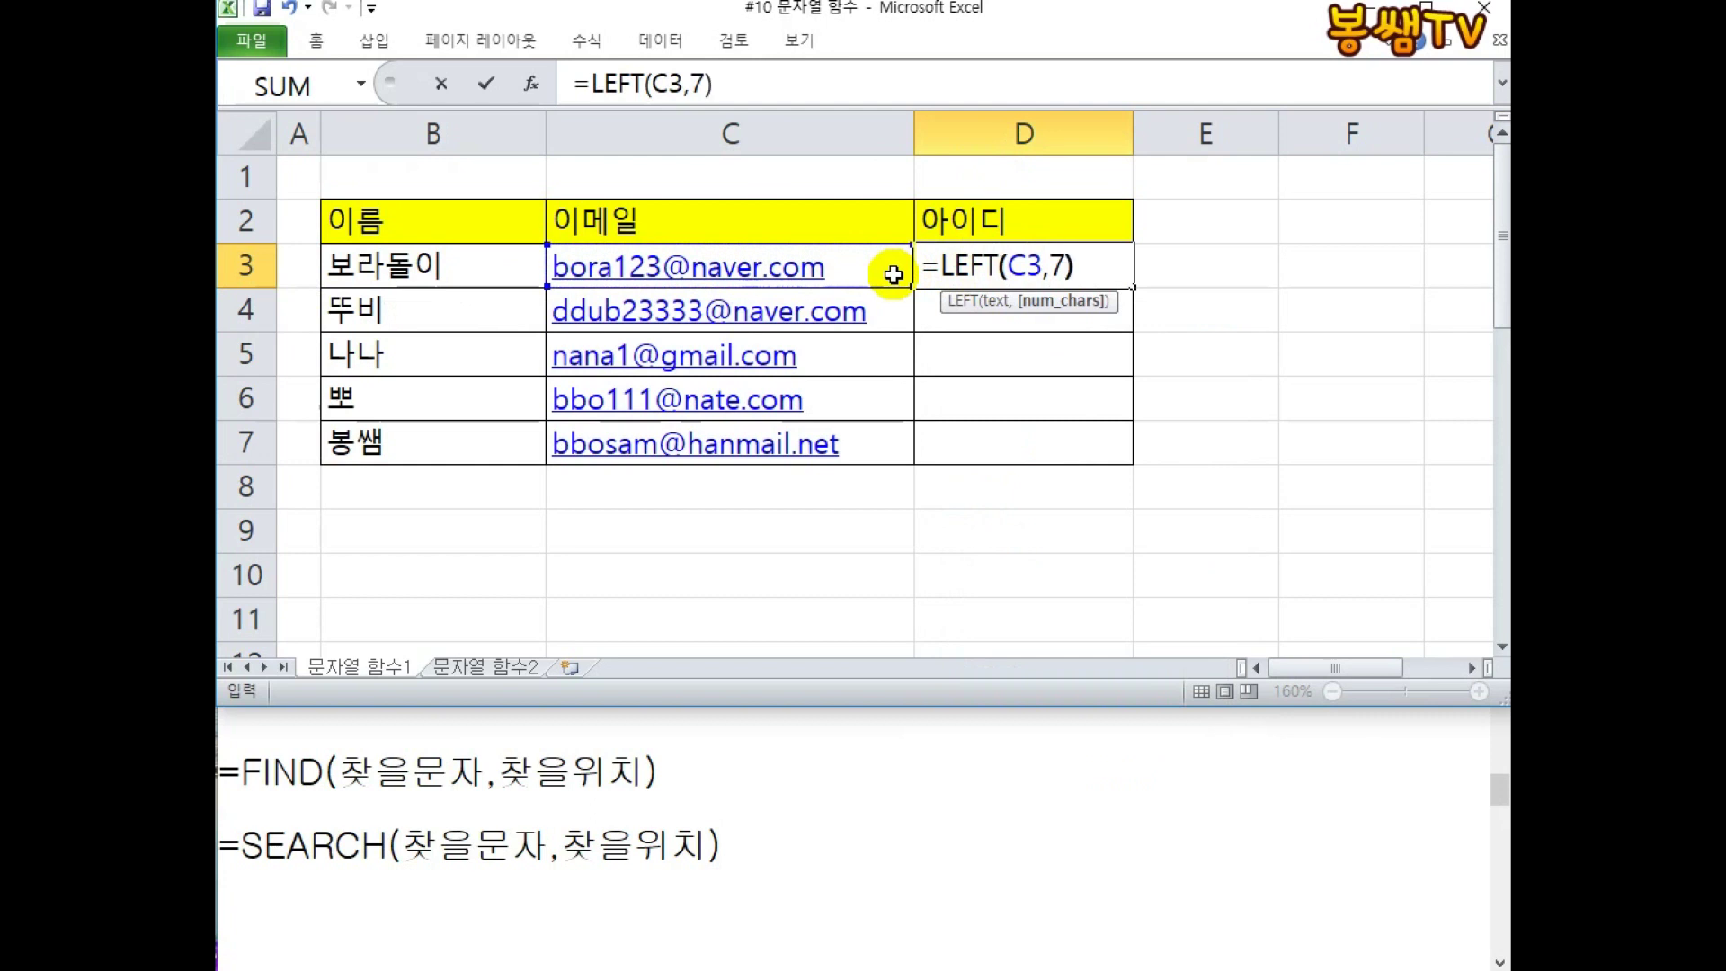
key("Return")
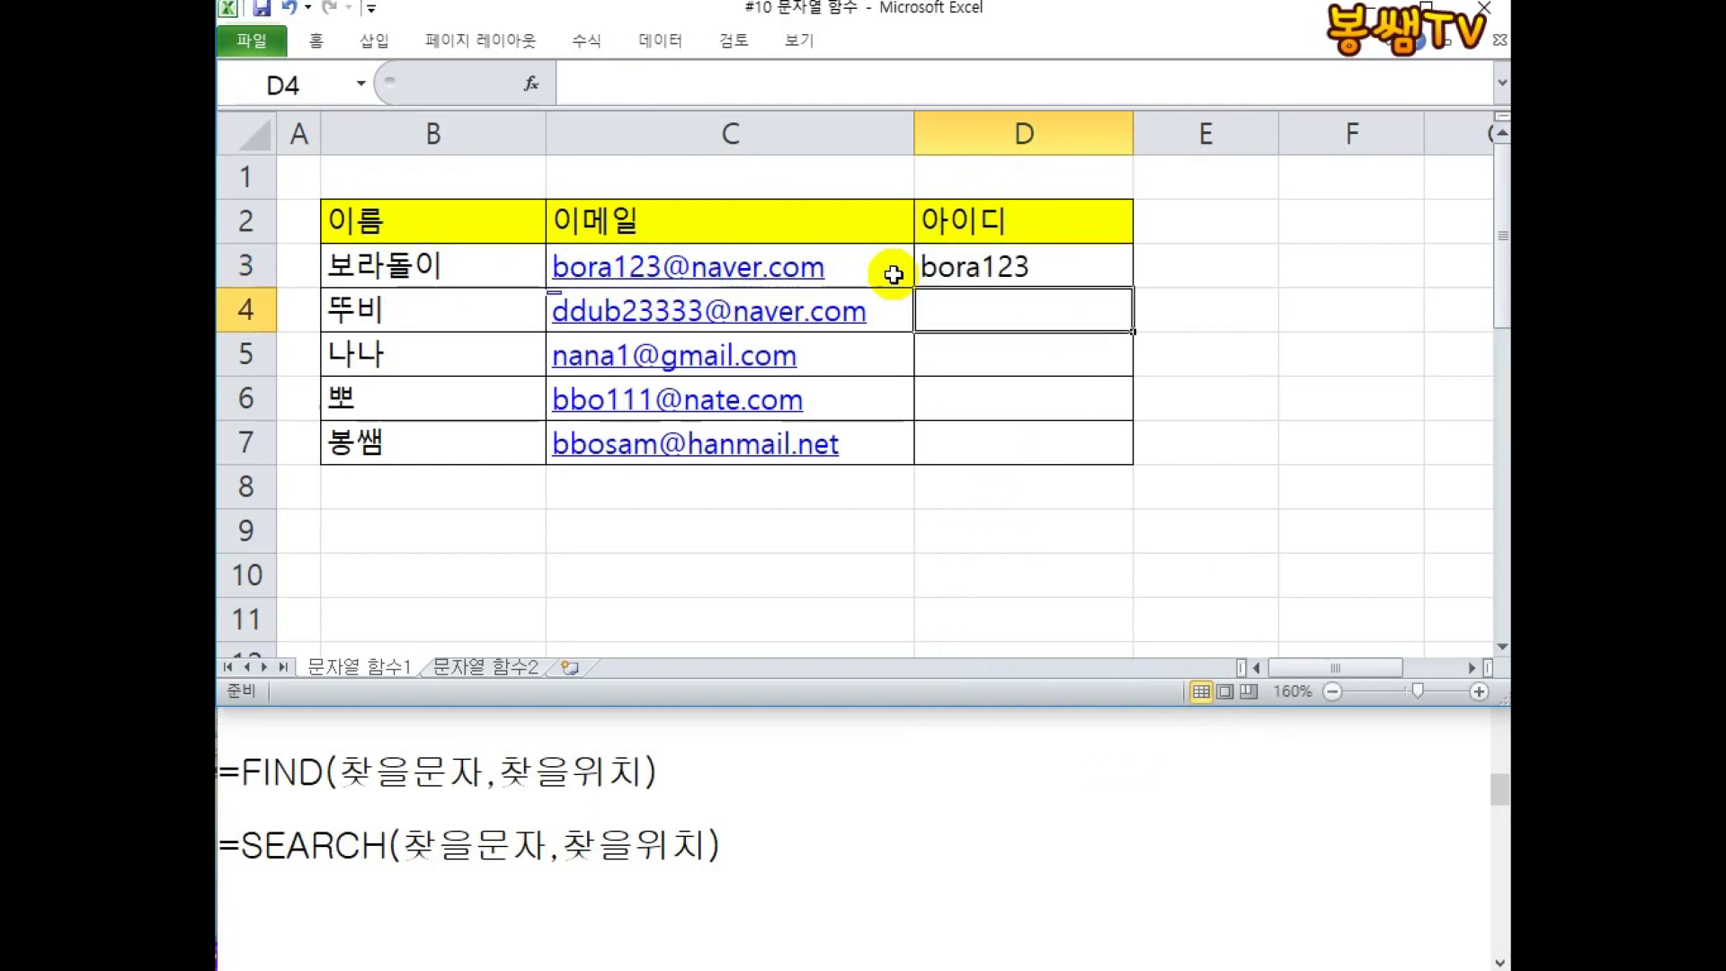
left_click(975, 274)
left_click_drag(1131, 286, 1112, 459)
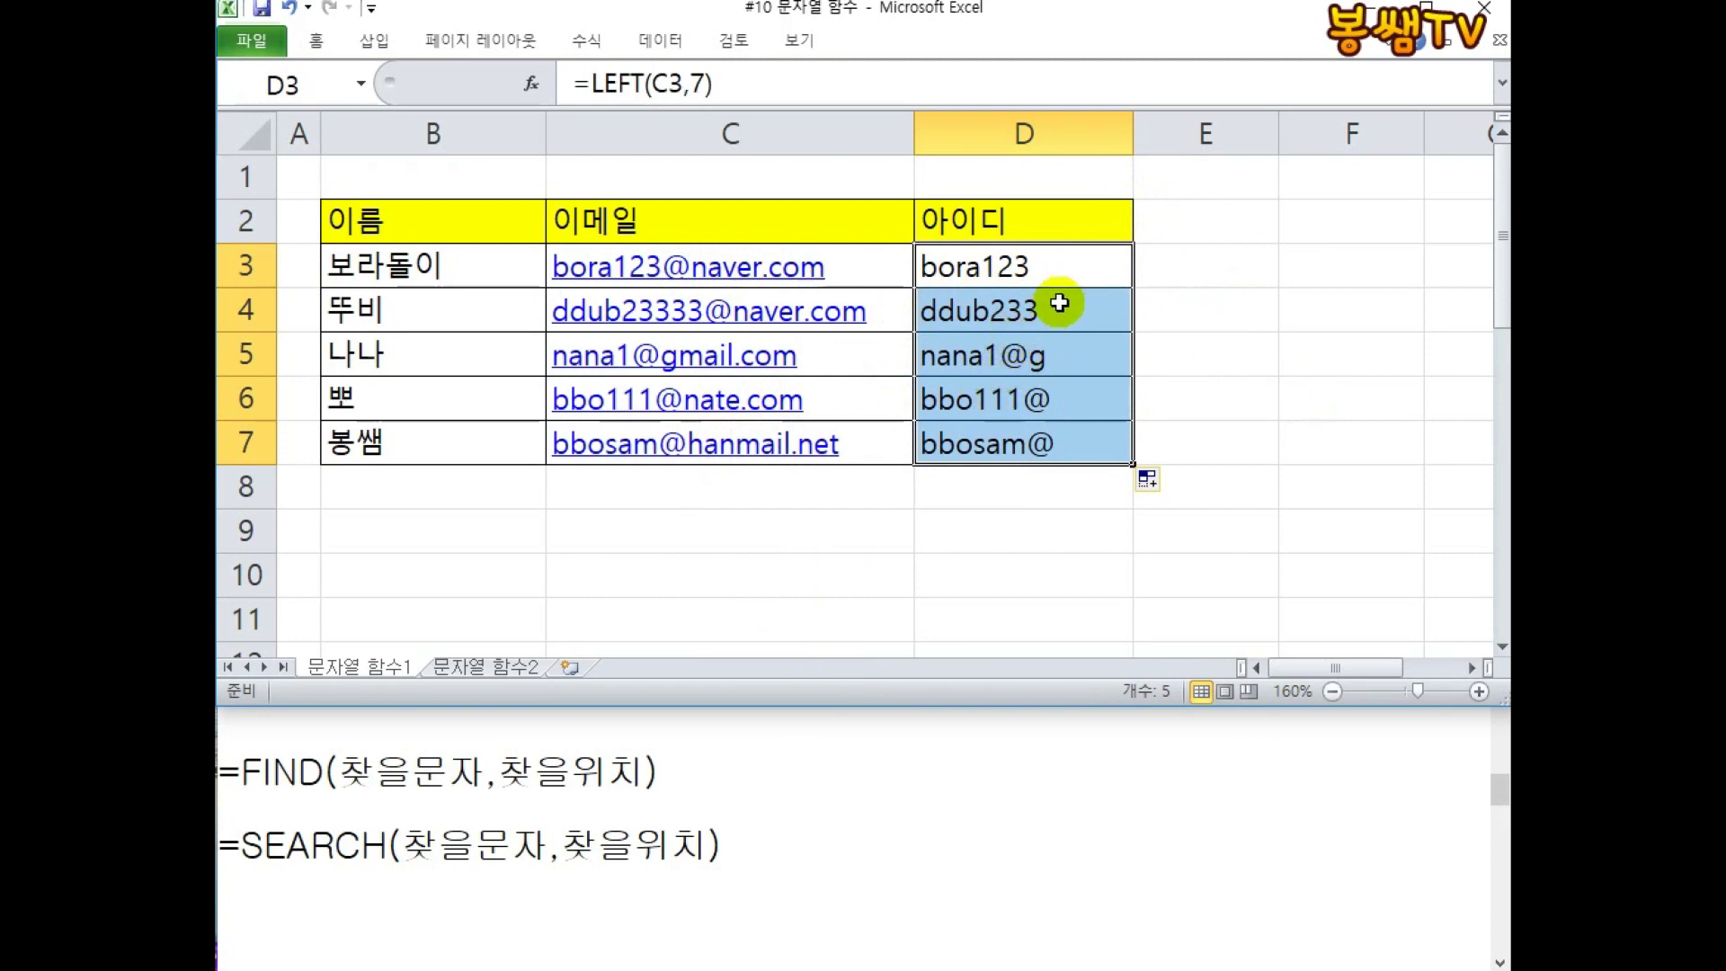
left_click(1184, 267)
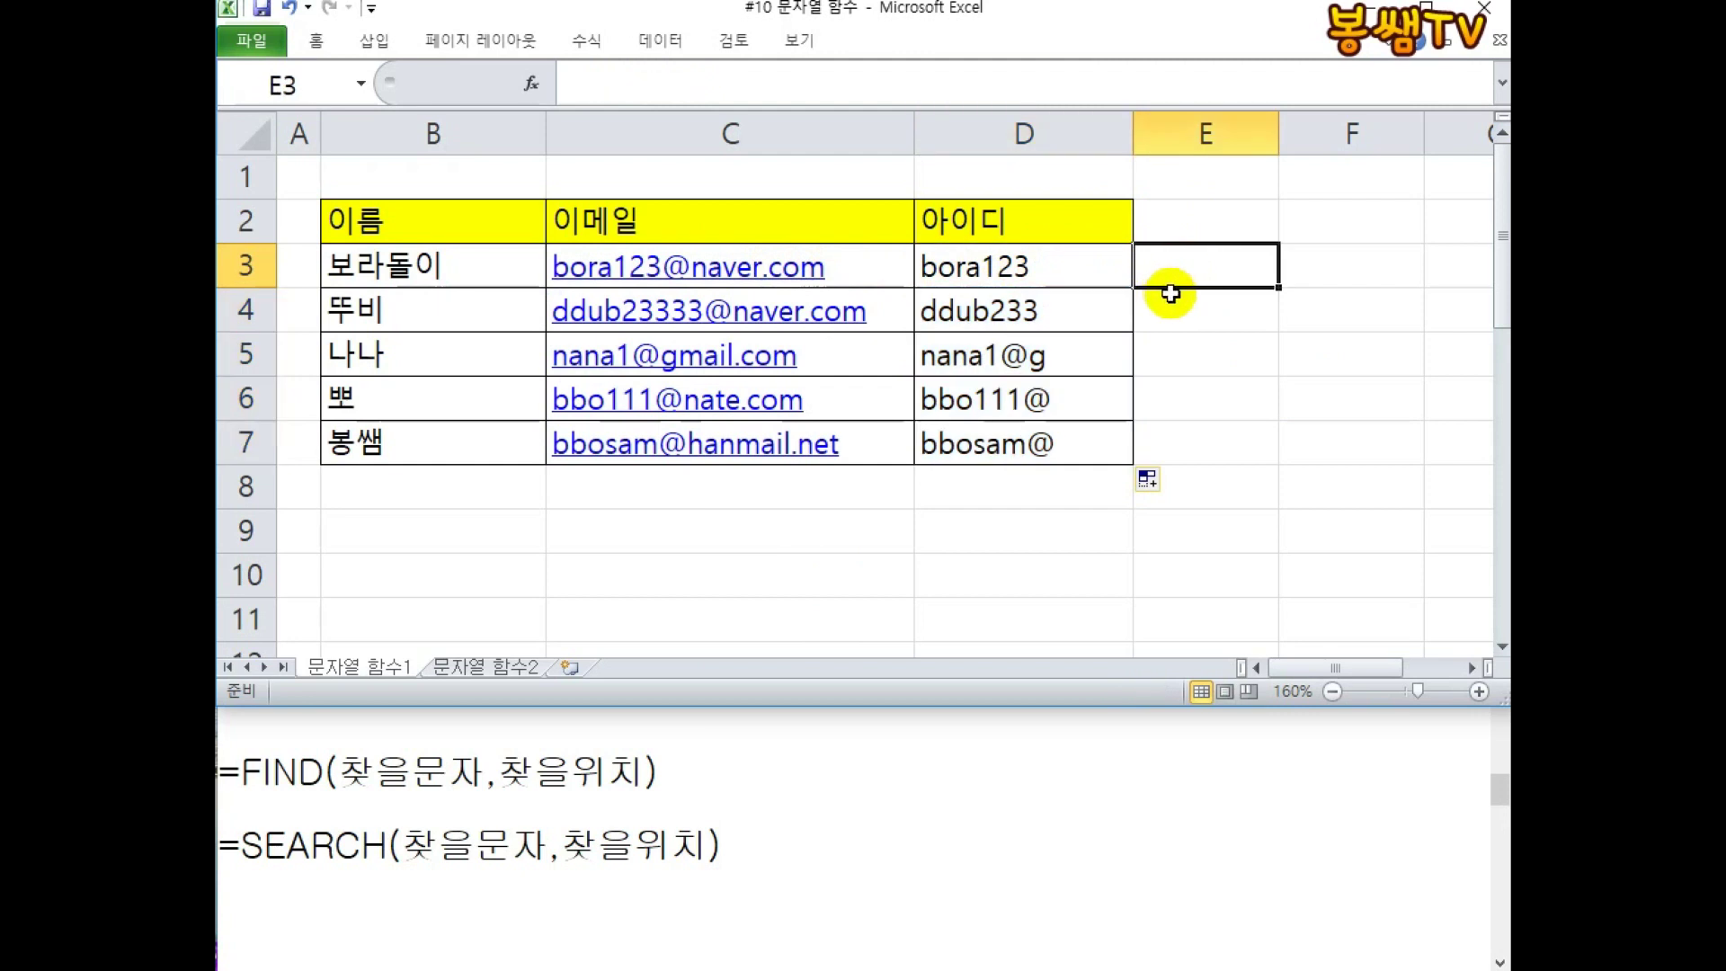
left_click(1429, 2)
mouse_move(661, 227)
left_mouse_down()
mouse_move(660, 250)
mouse_move(565, 248)
left_mouse_up()
left_click(562, 329)
left_click(572, 327)
left_click(597, 333)
left_click(610, 332)
left_click(625, 330)
left_click(650, 326)
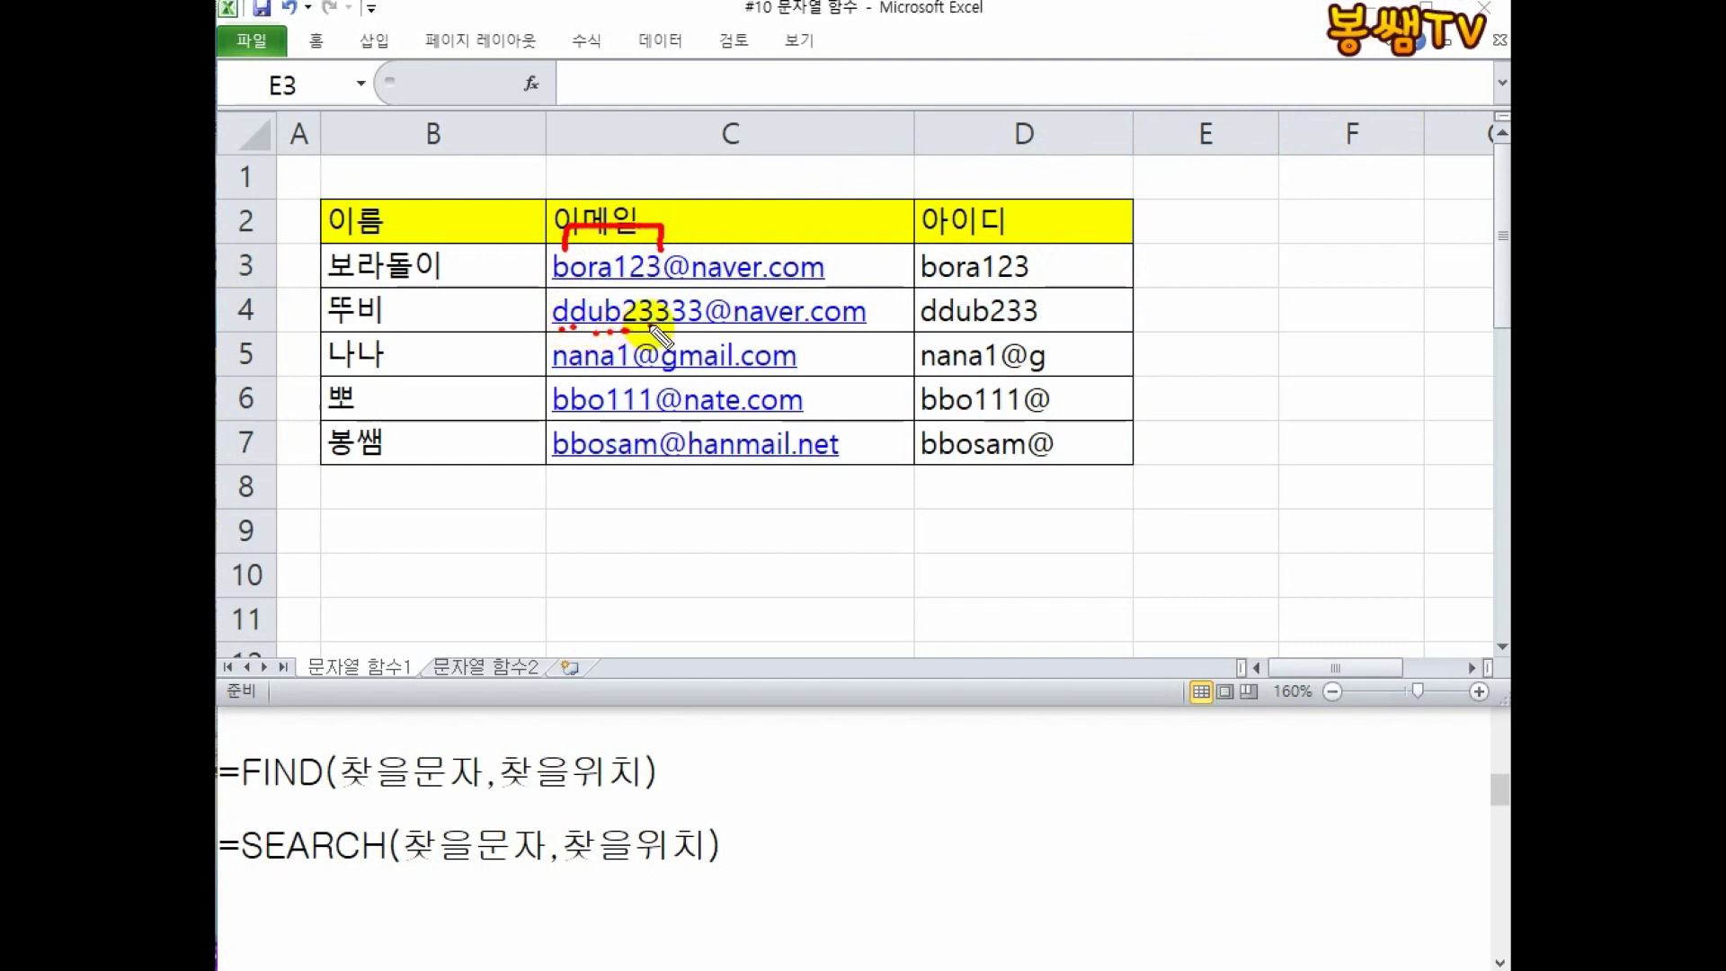
left_click(661, 327)
left_click(674, 328)
left_click(690, 328)
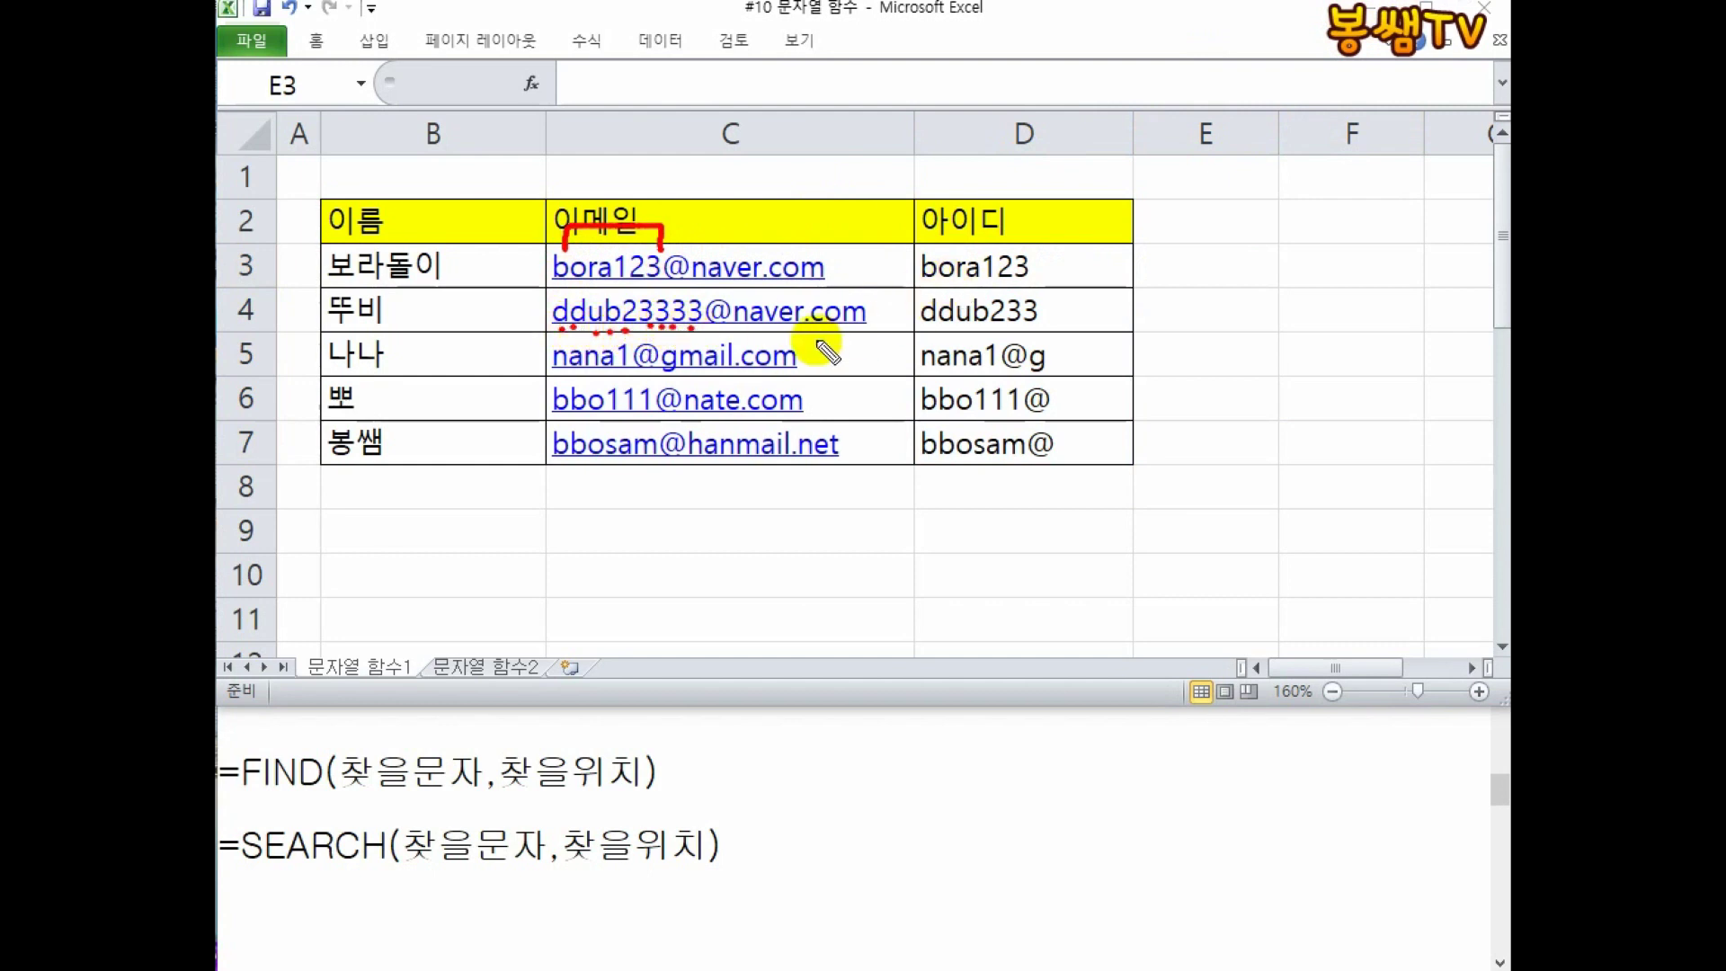
left_click_drag(463, 287, 500, 337)
mouse_move(480, 241)
left_mouse_down()
mouse_move(505, 230)
mouse_move(511, 284)
left_mouse_up()
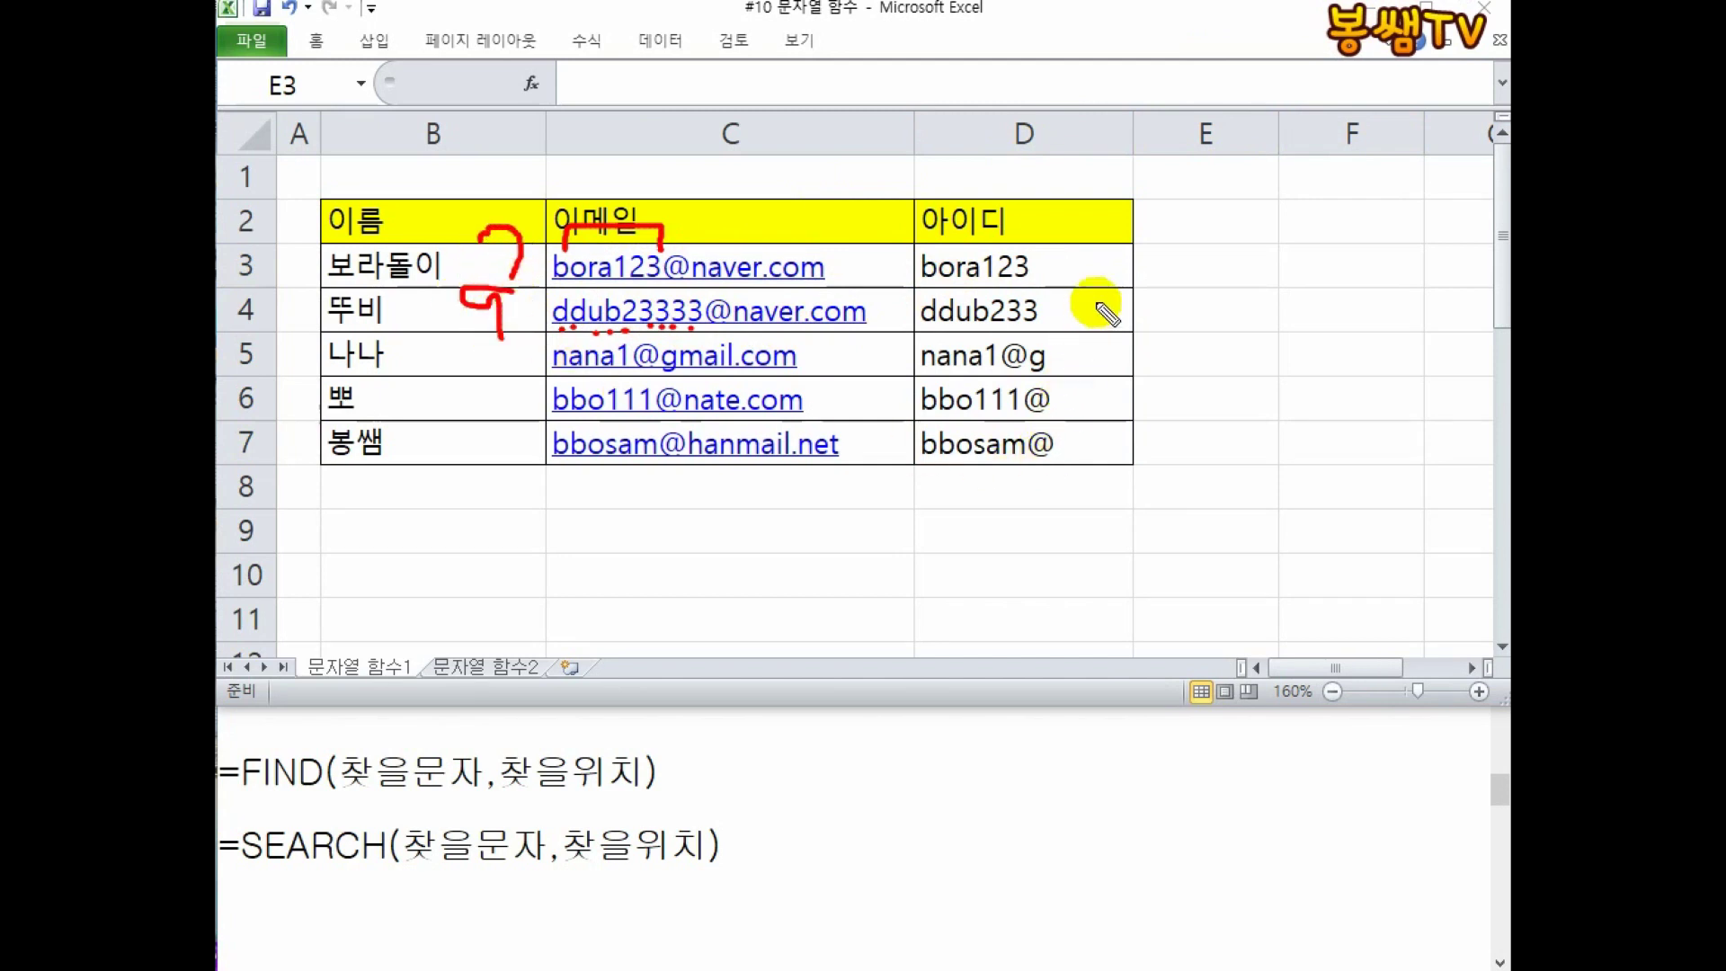
left_click_drag(1164, 279, 1281, 279)
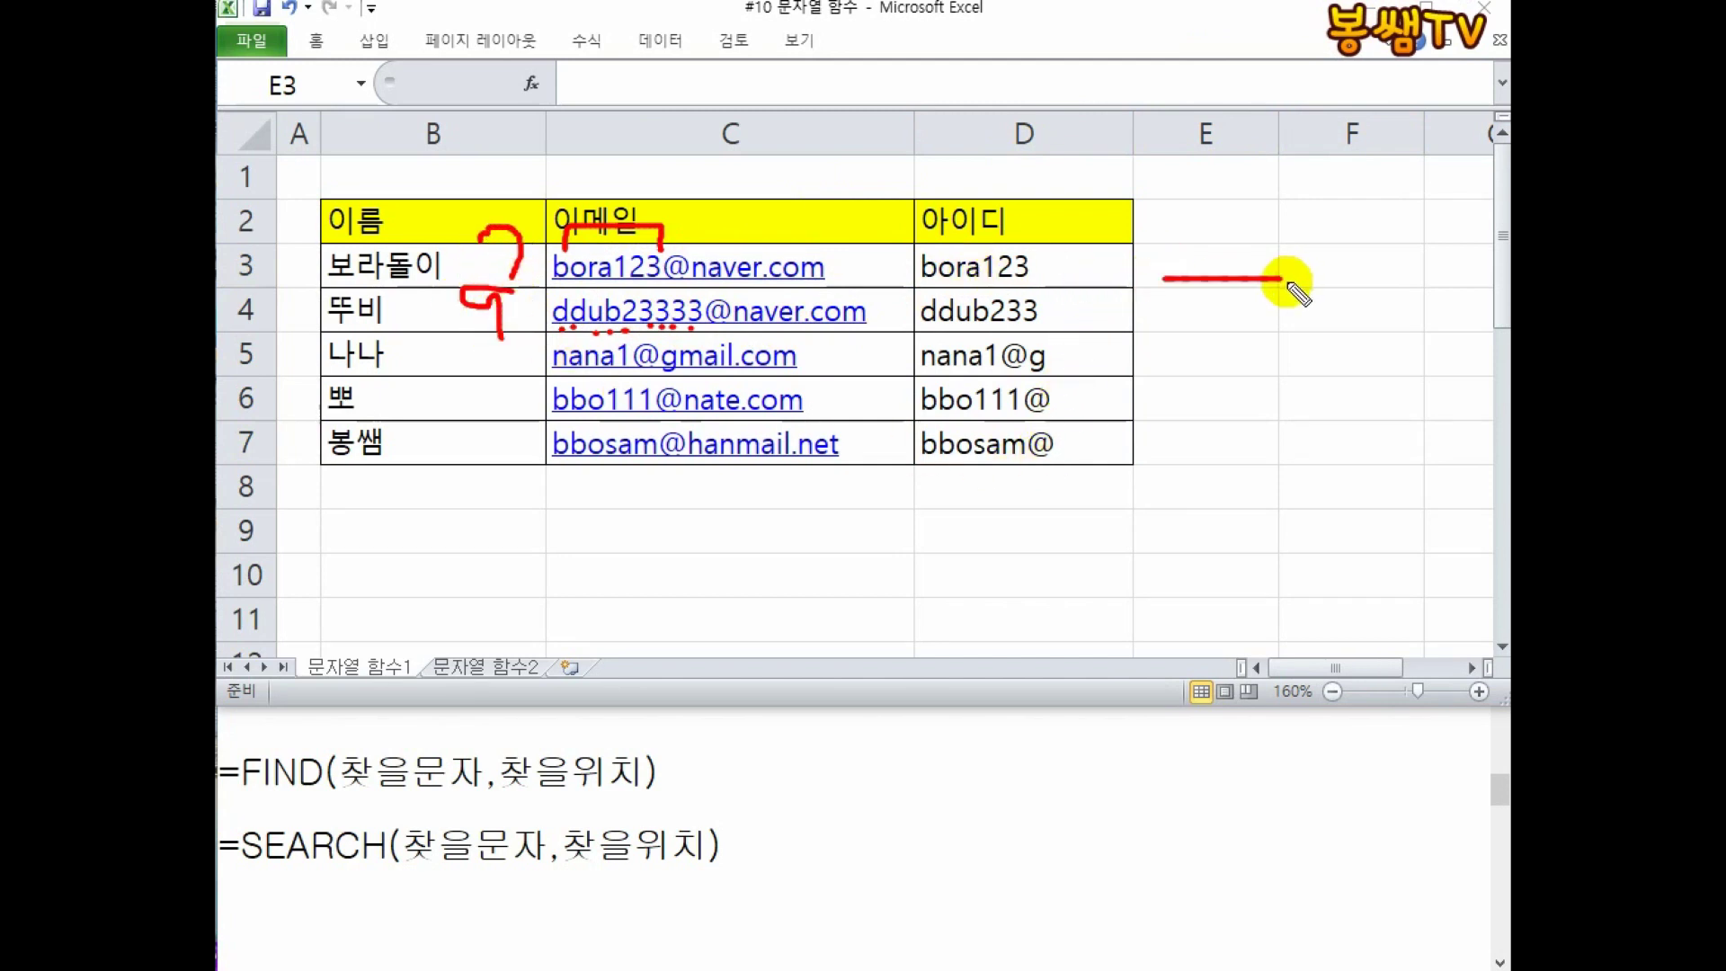
mouse_move(683, 243)
left_mouse_down()
mouse_move(930, 144)
mouse_move(1148, 217)
mouse_move(1216, 221)
mouse_move(1202, 200)
mouse_move(1188, 237)
mouse_move(1177, 216)
mouse_move(1211, 284)
left_mouse_up()
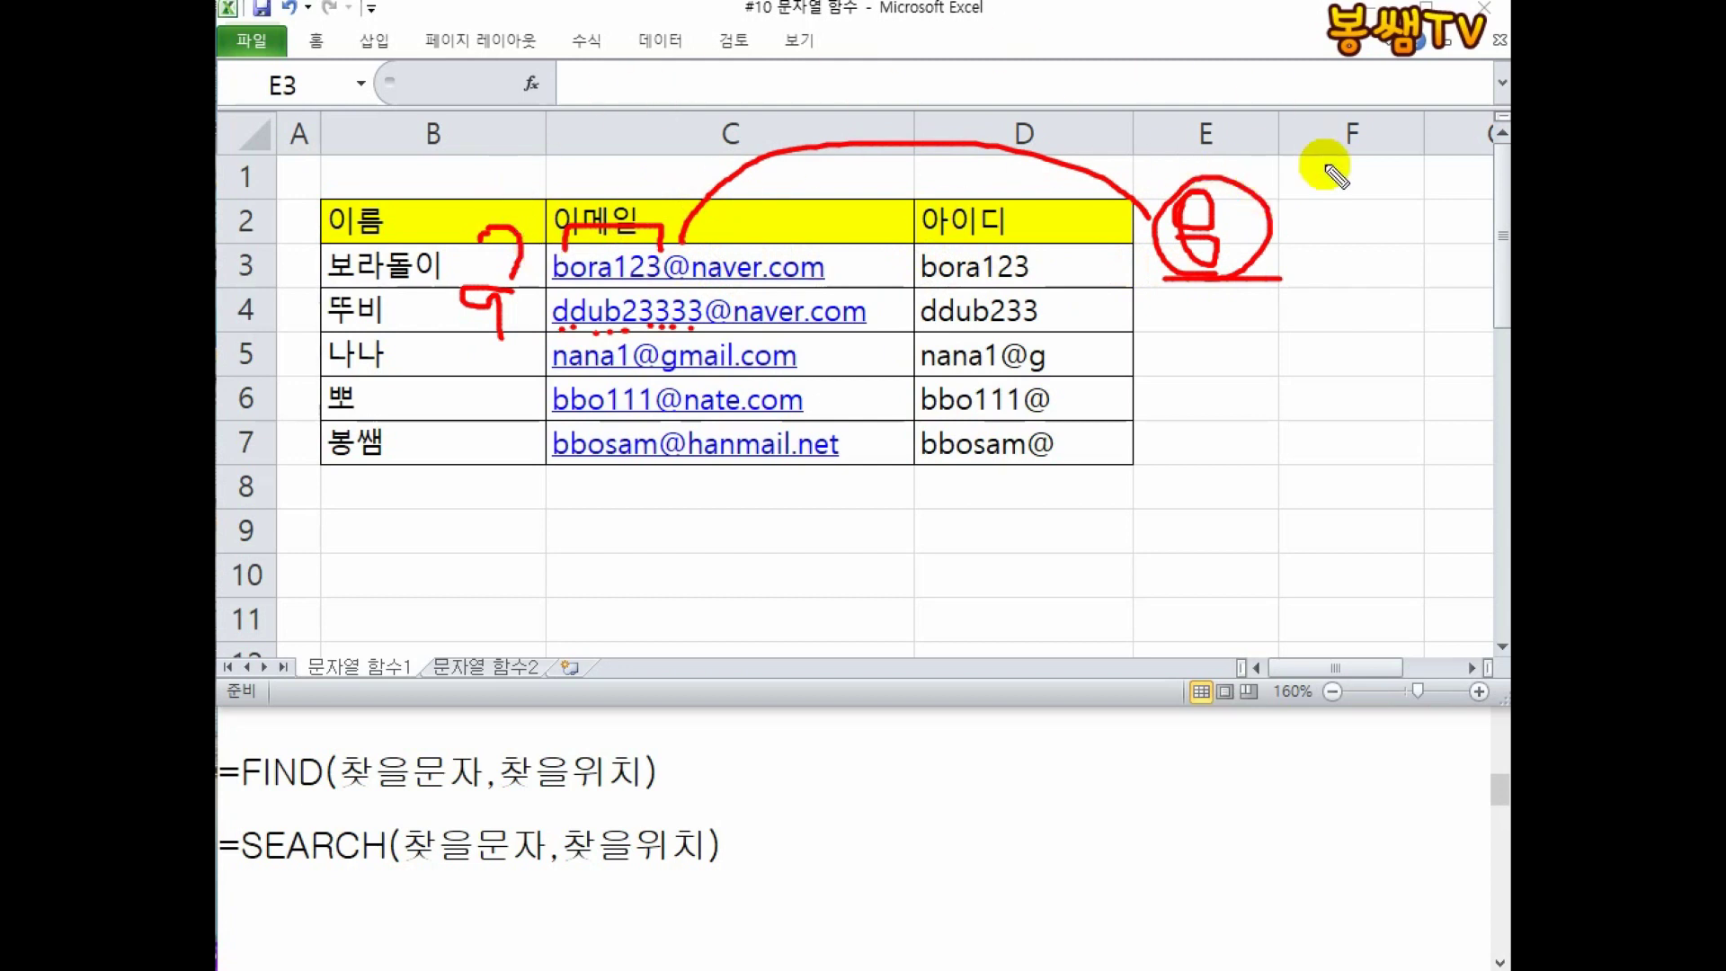
mouse_move(1288, 216)
left_mouse_down()
mouse_move(1336, 215)
mouse_move(1348, 237)
mouse_move(1302, 297)
mouse_move(1148, 181)
mouse_move(1414, 186)
mouse_move(1318, 280)
mouse_move(1330, 327)
mouse_move(797, 540)
mouse_move(620, 739)
mouse_move(485, 572)
left_mouse_up()
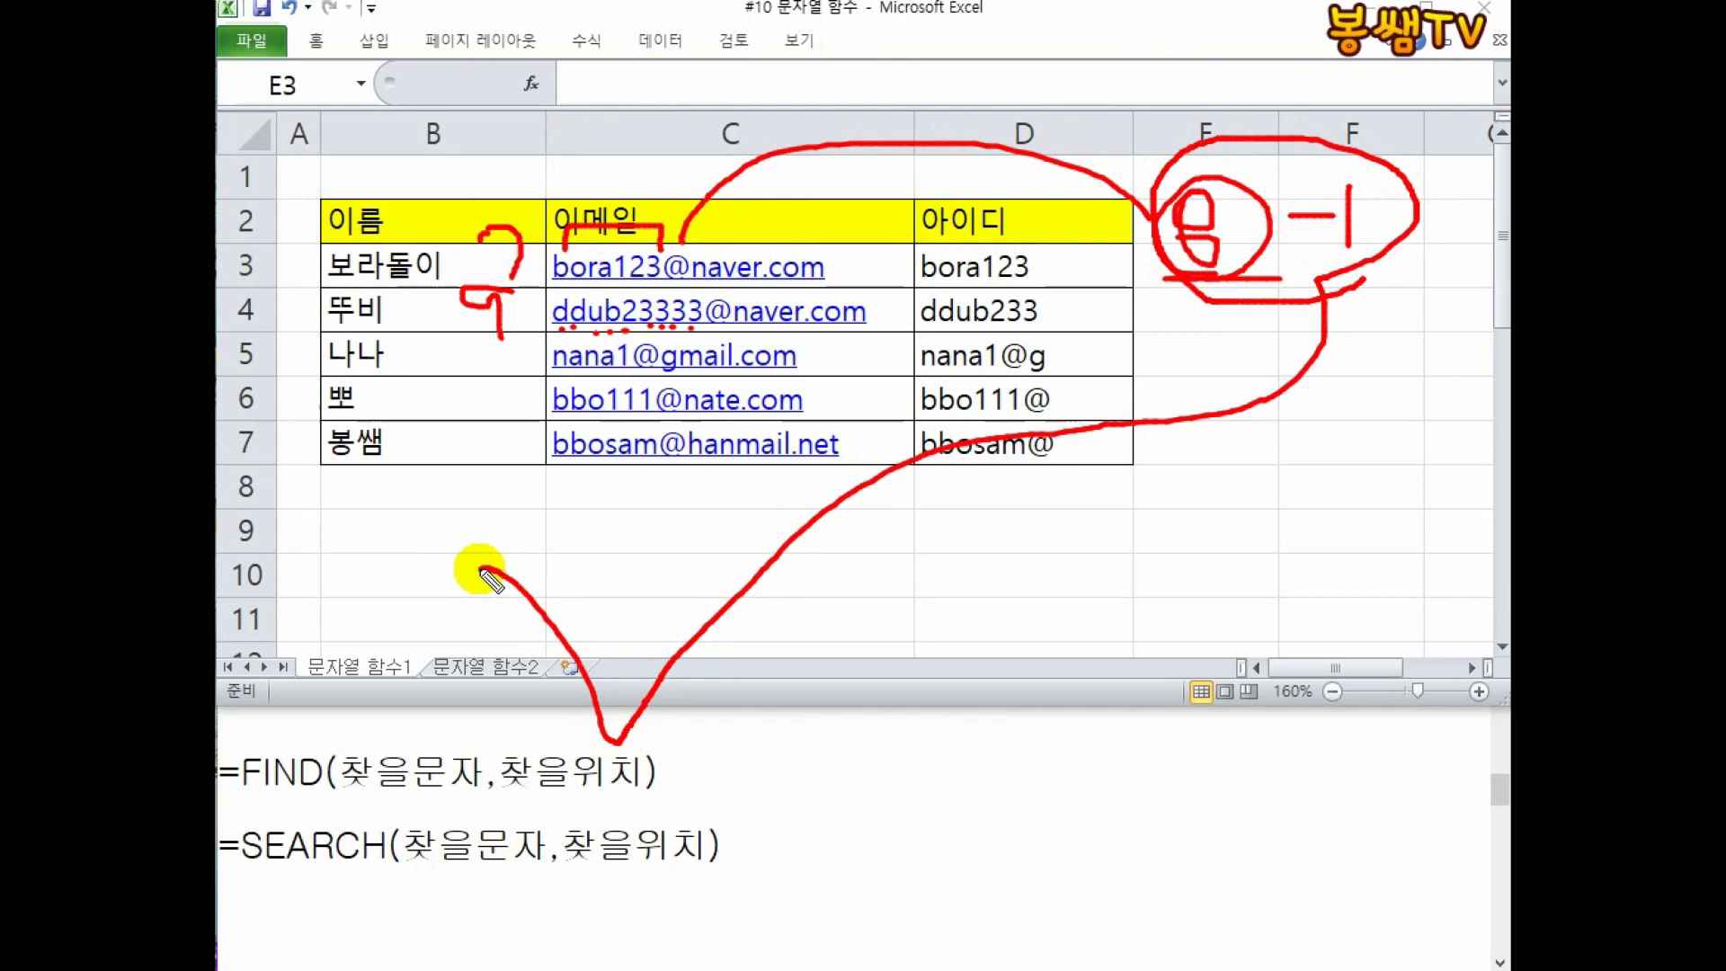
mouse_move(1375, 288)
left_mouse_down()
mouse_move(1332, 106)
mouse_move(1329, 308)
mouse_move(1304, 310)
left_mouse_up()
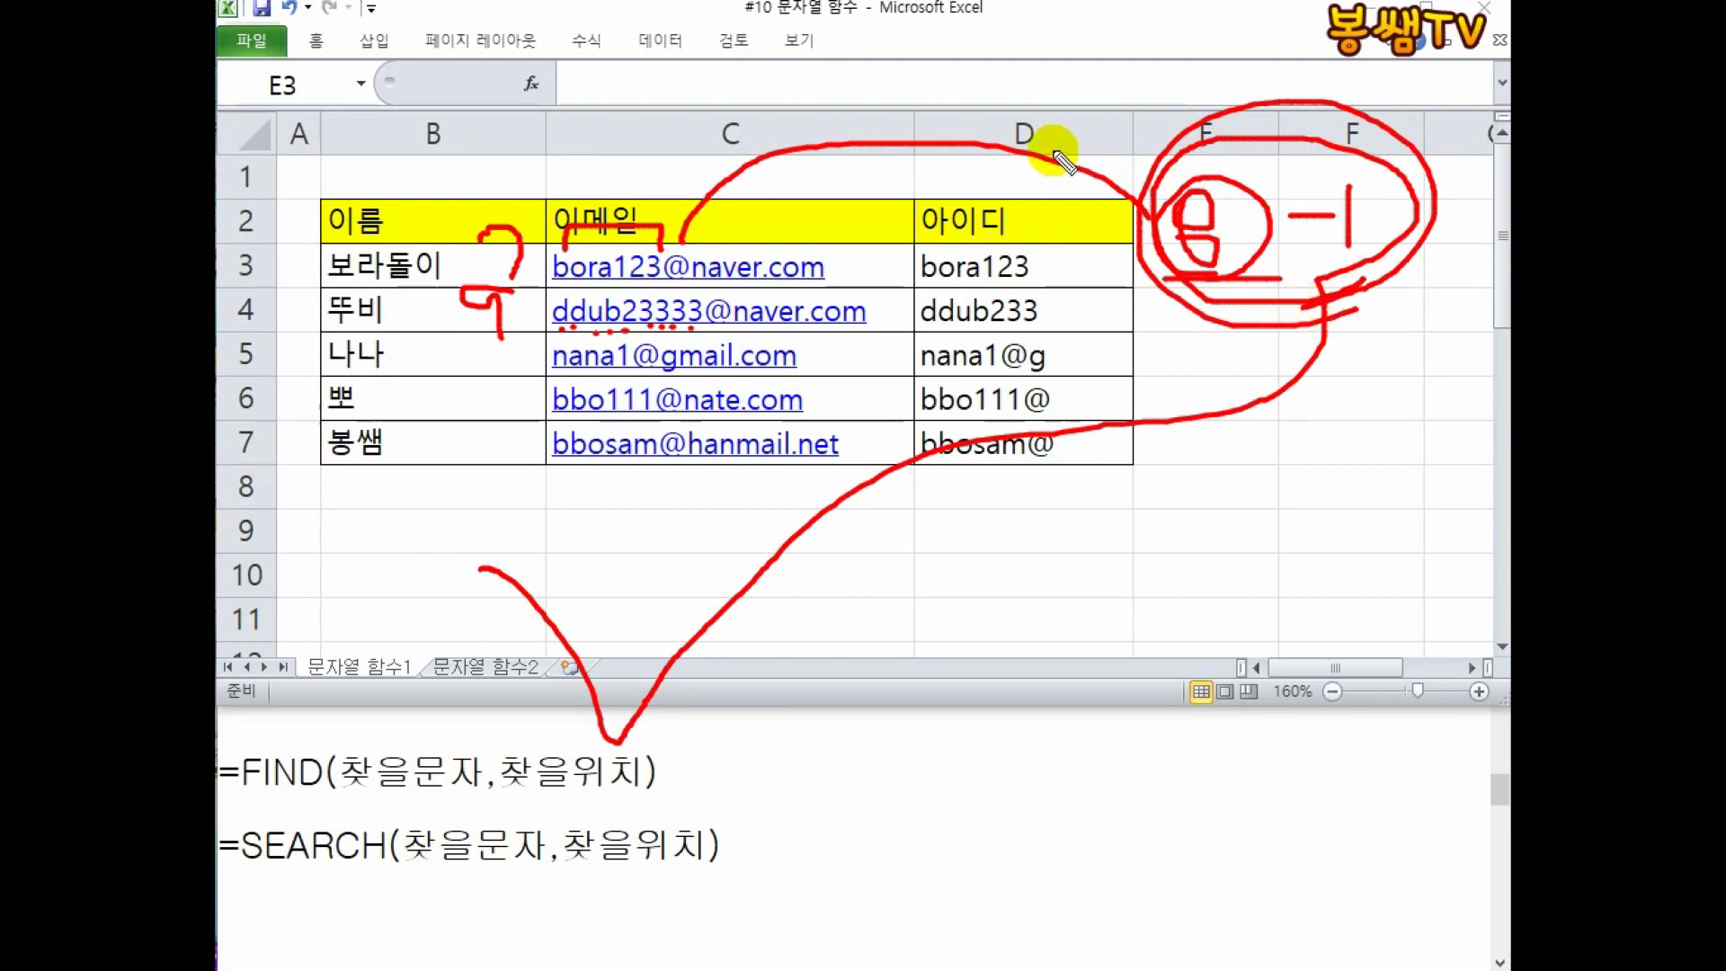
left_click_drag(1038, 150, 1074, 262)
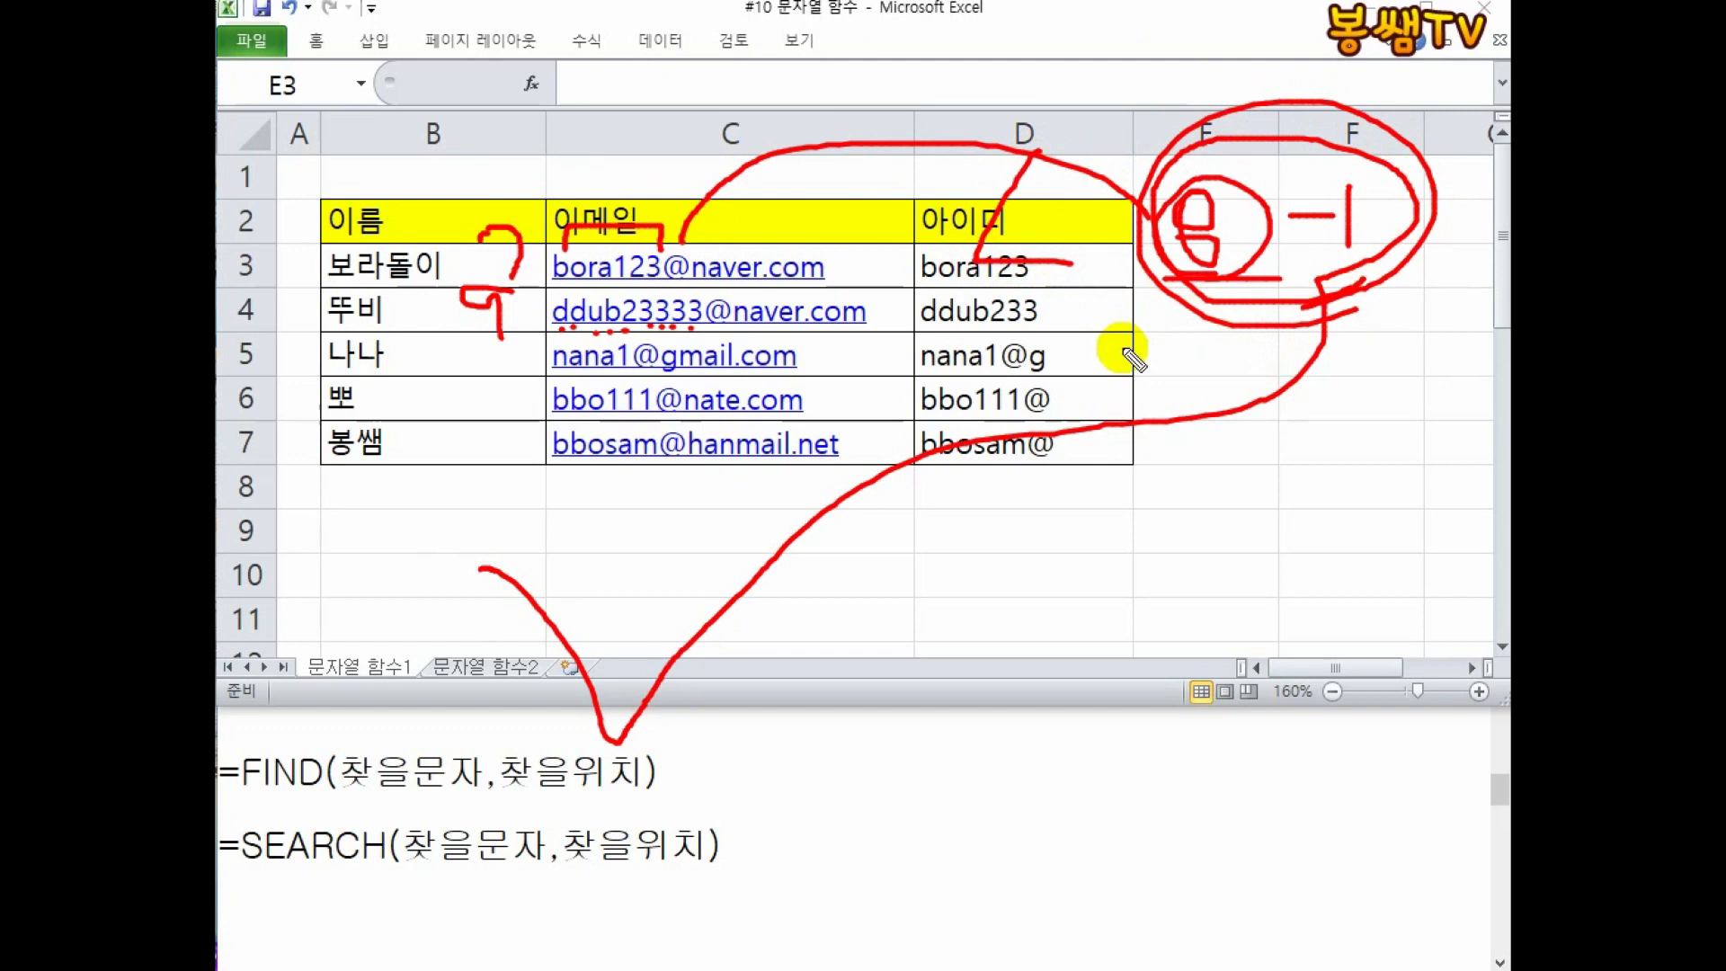
mouse_move(1252, 347)
left_mouse_down()
mouse_move(1178, 278)
mouse_move(1456, 124)
mouse_move(1258, 355)
left_mouse_up()
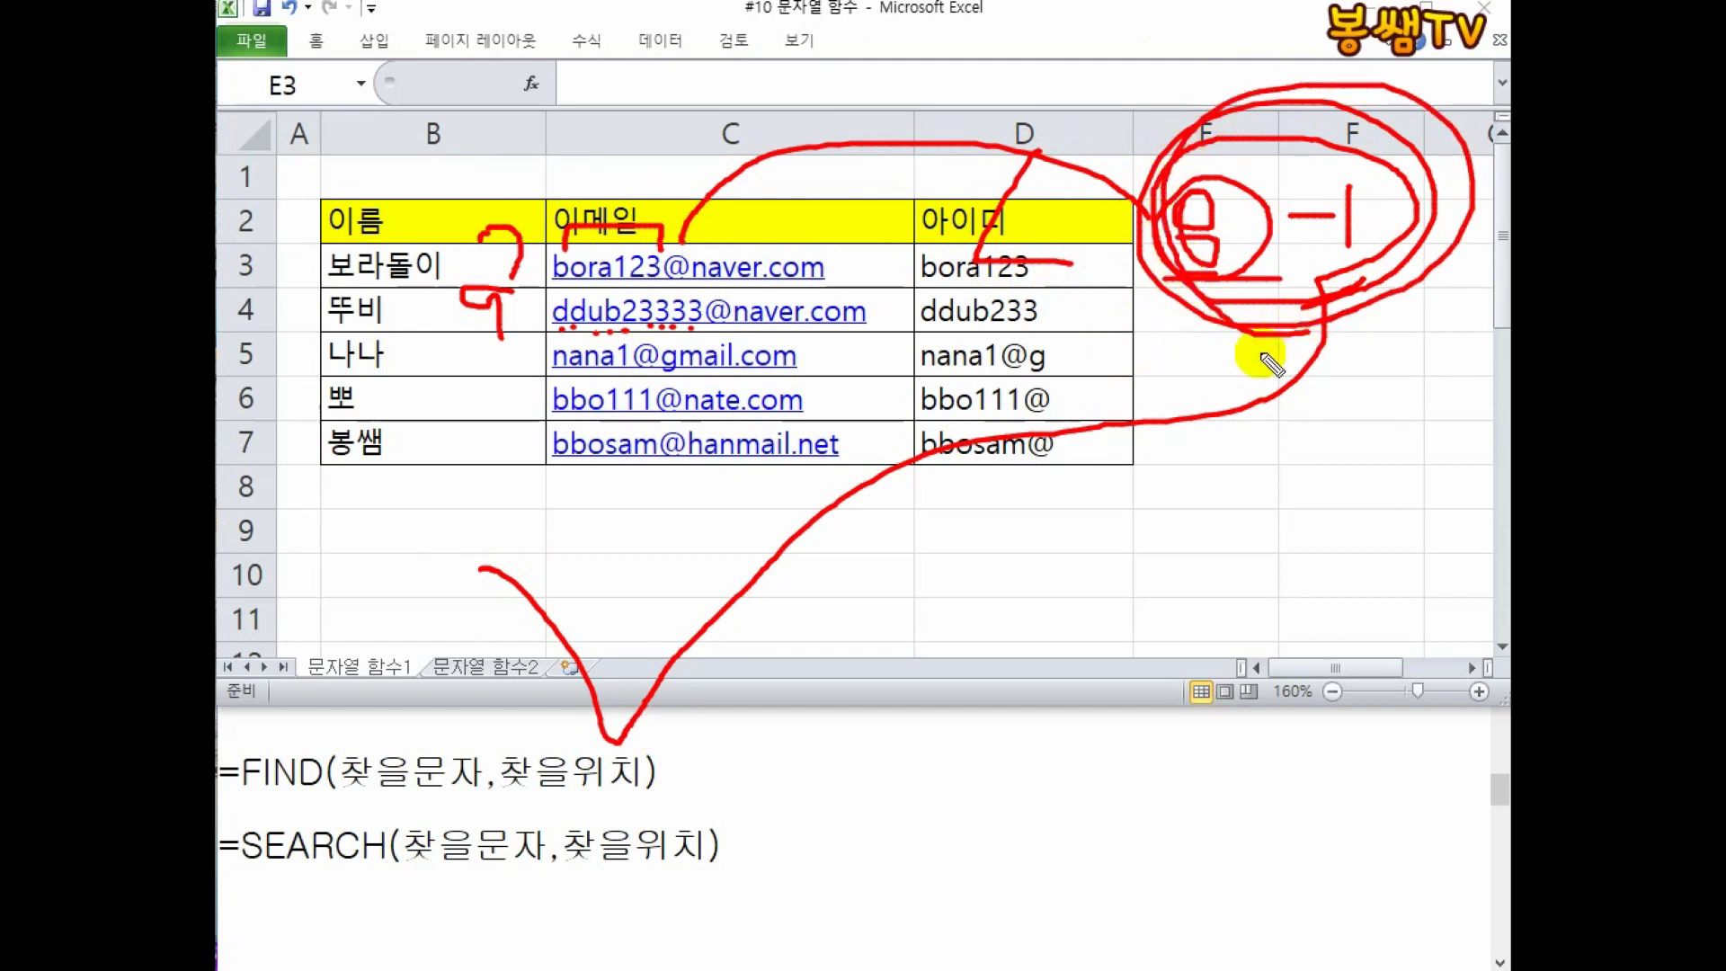
left_click_drag(1400, 353, 818, 342)
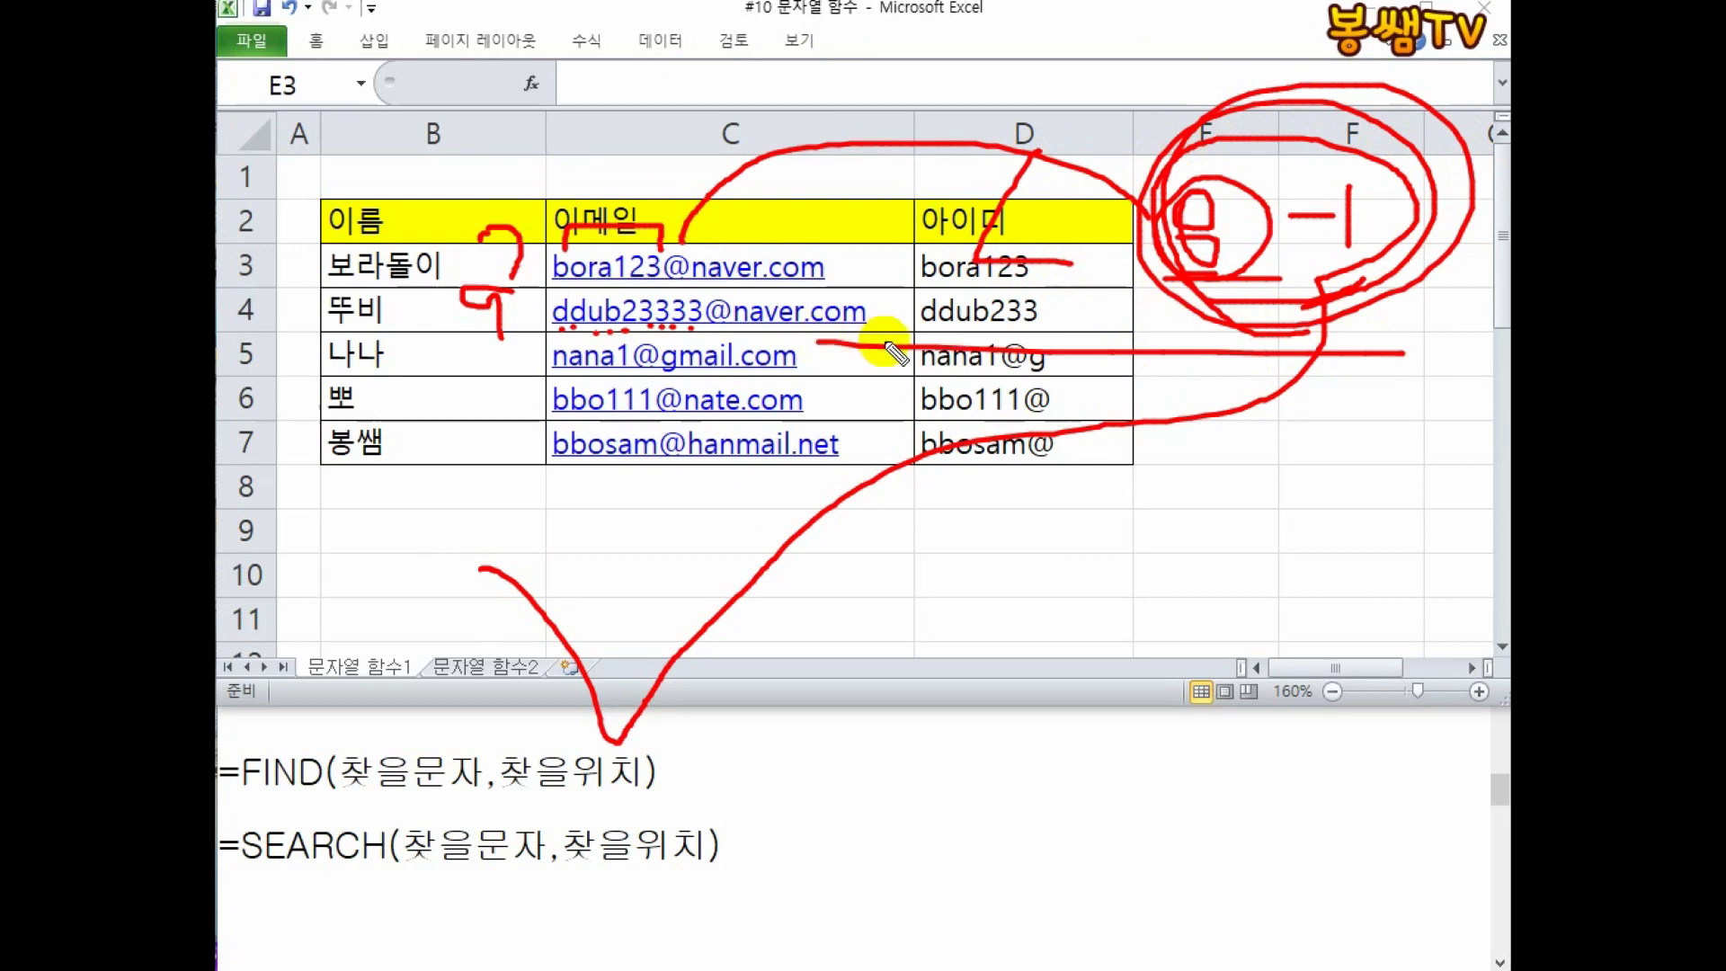
key("Escape")
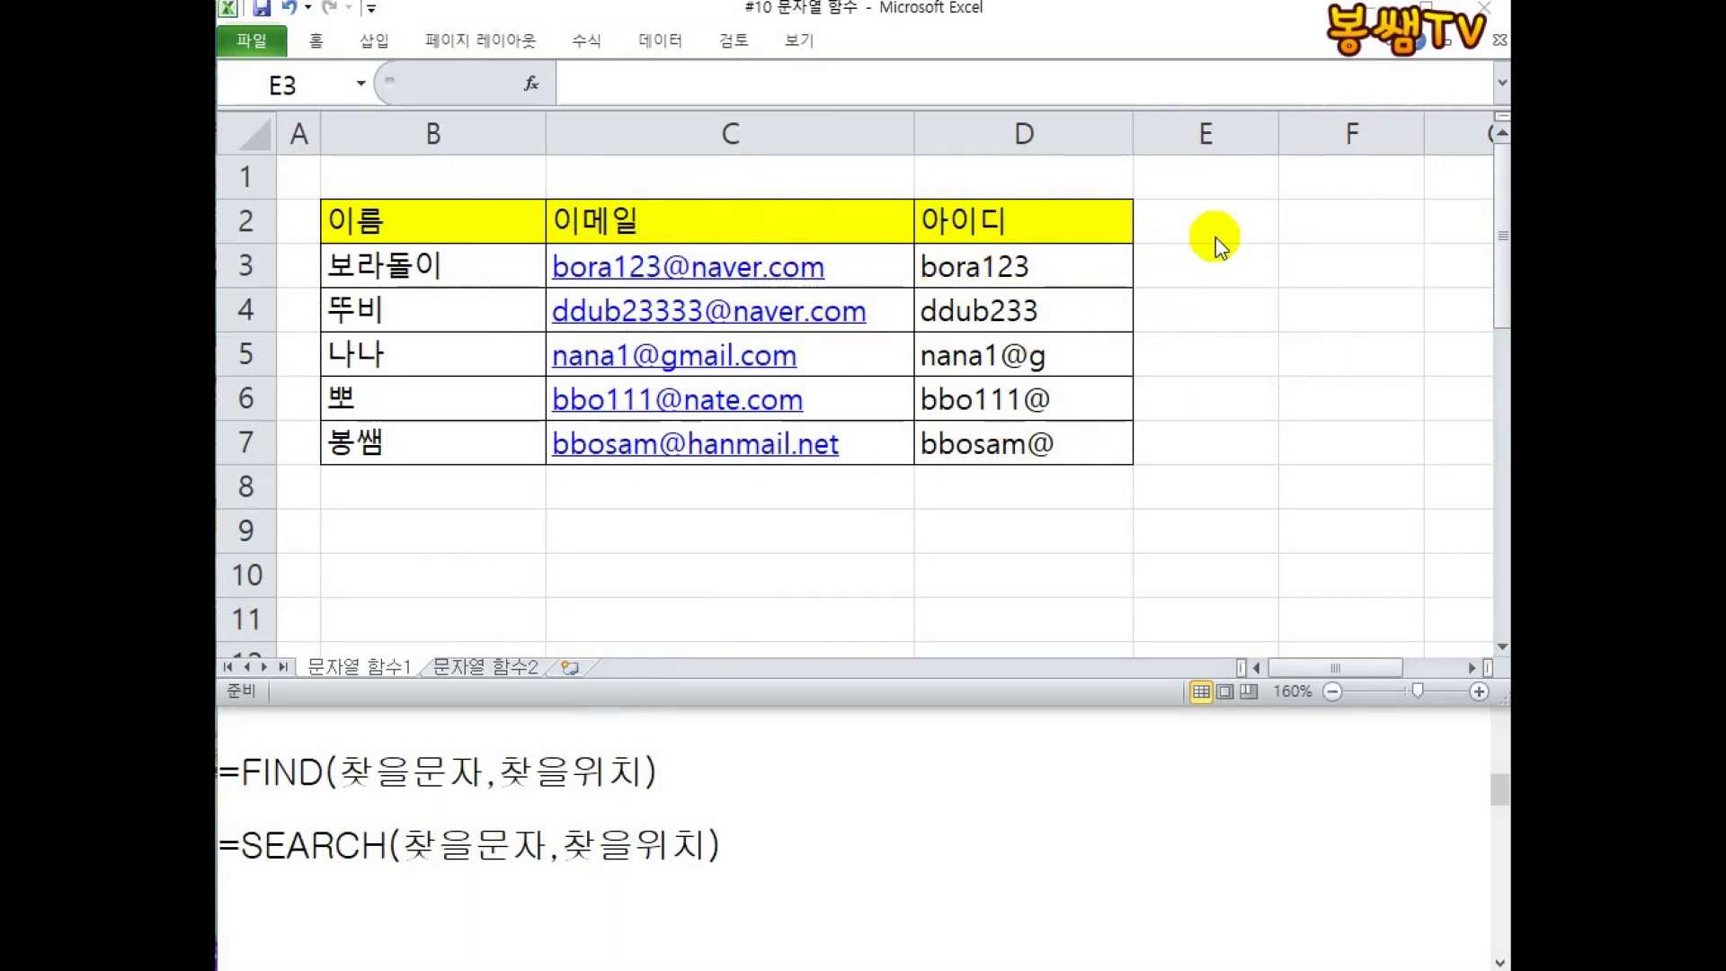
Inspect D3's =LEFT(C3,7) formula, then enter =FIND("@",C3) in E3, giving 8.
double_click(1086, 268)
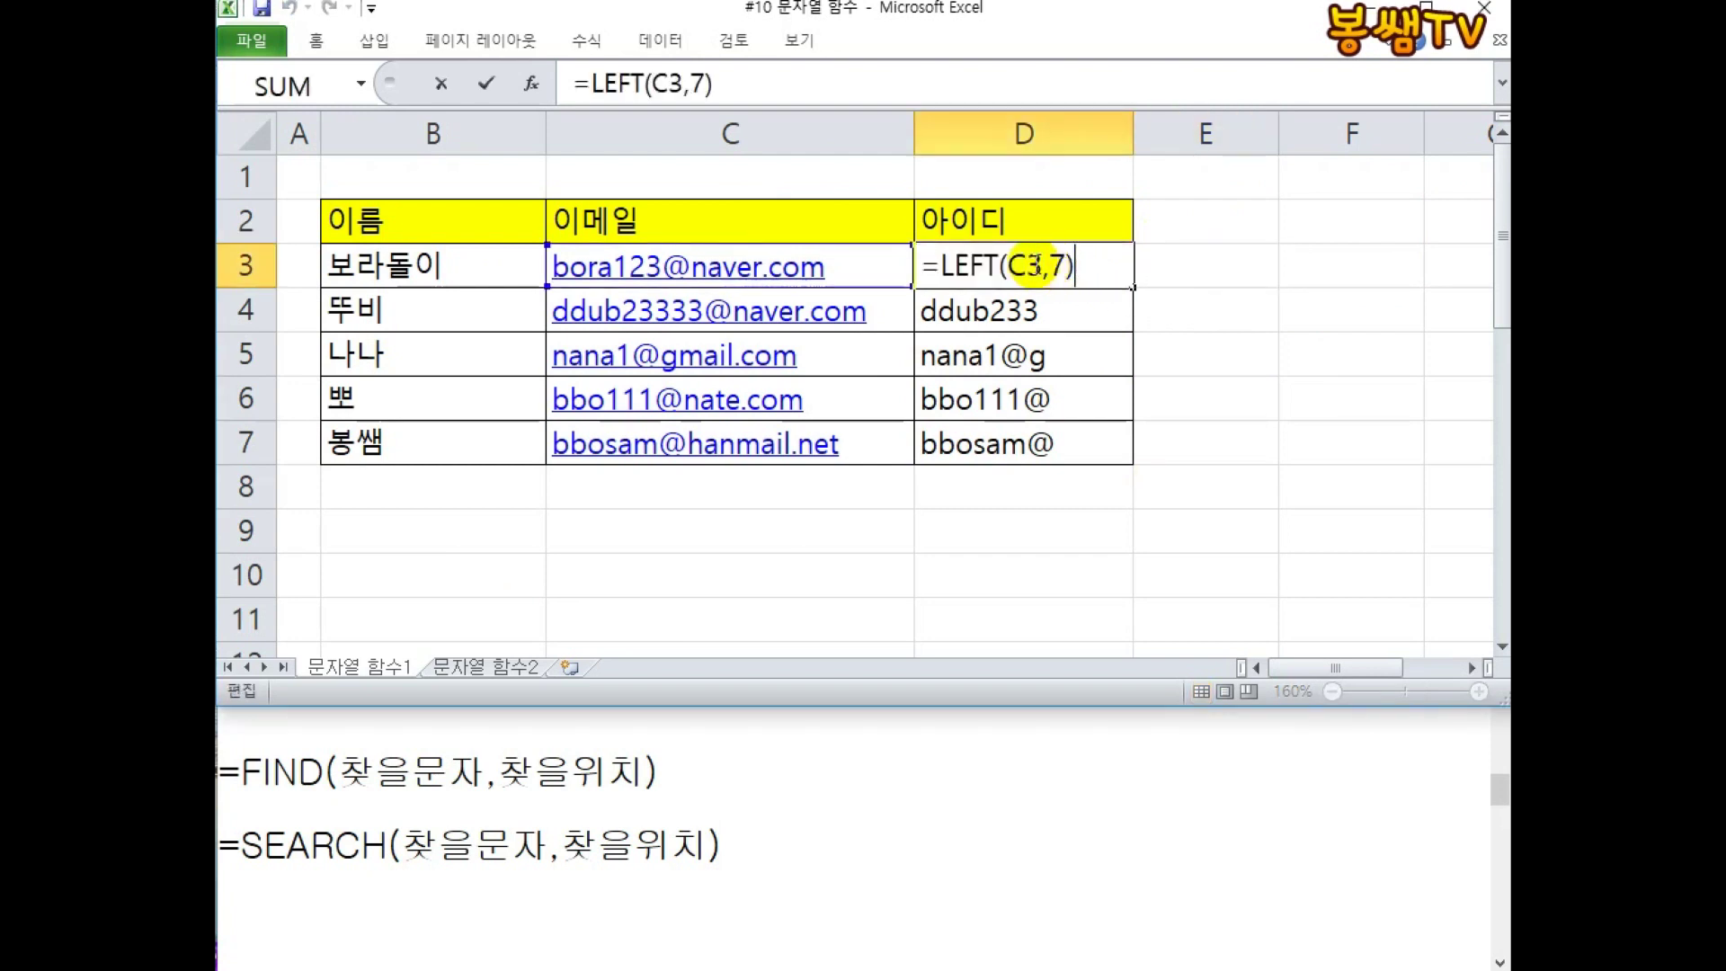
left_click(1033, 266)
double_click(1060, 267)
left_click(1228, 270)
type("=")
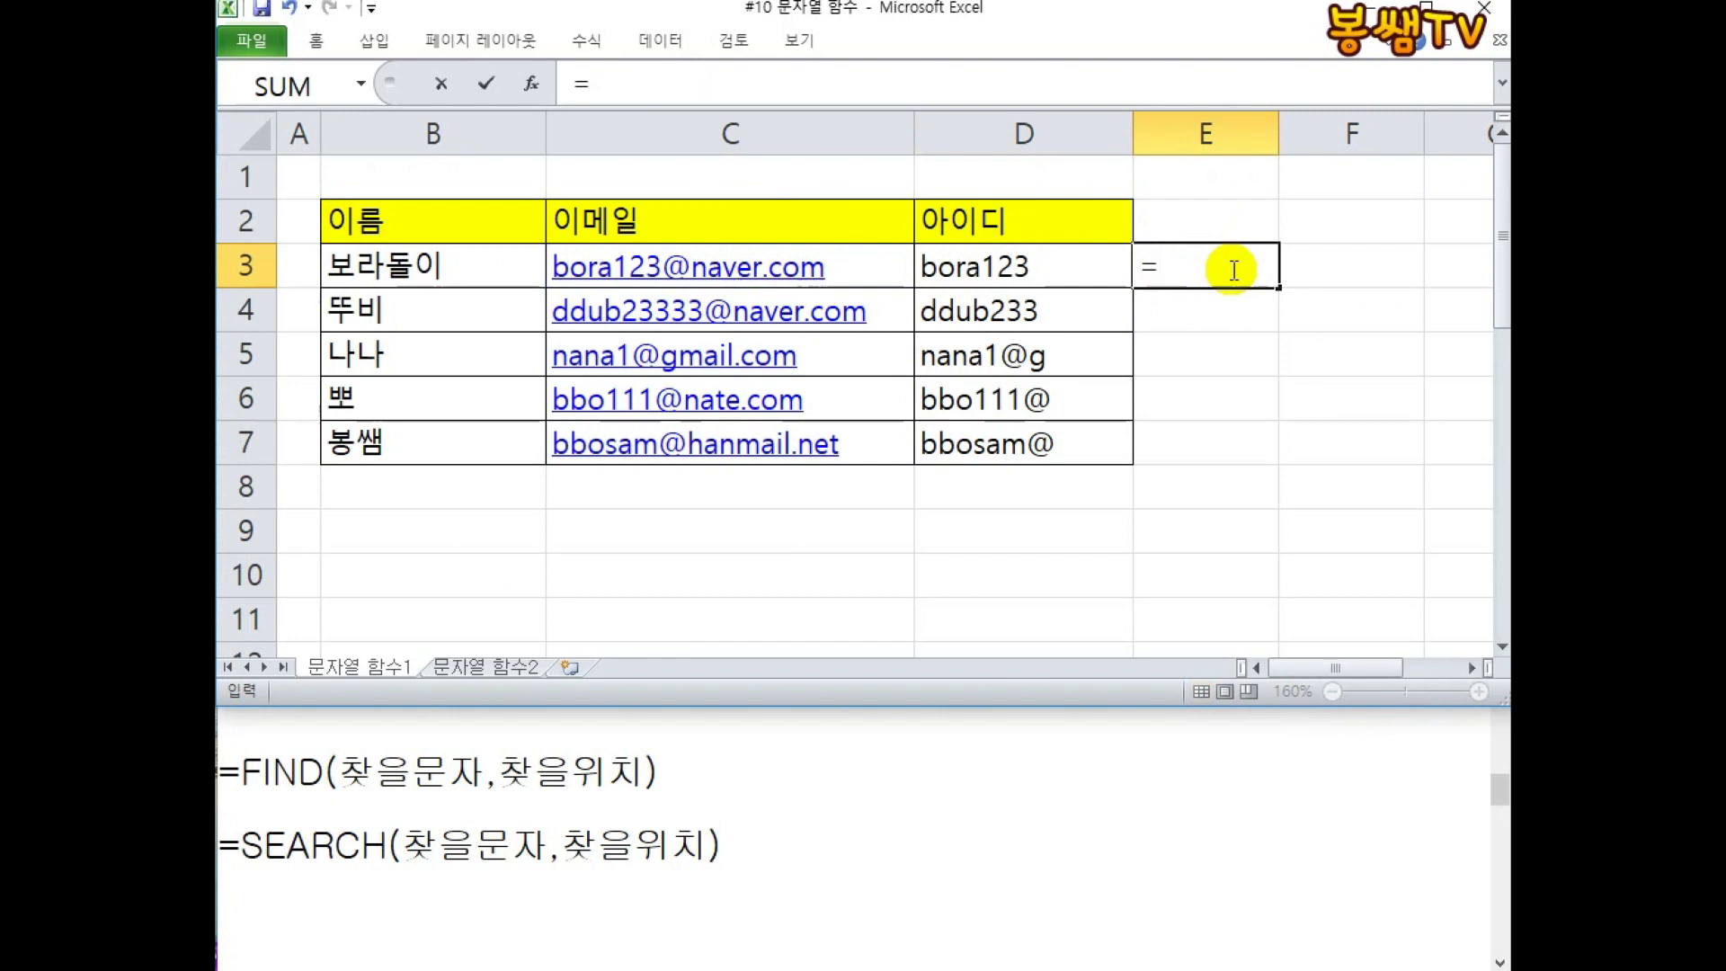
type("FIND(")
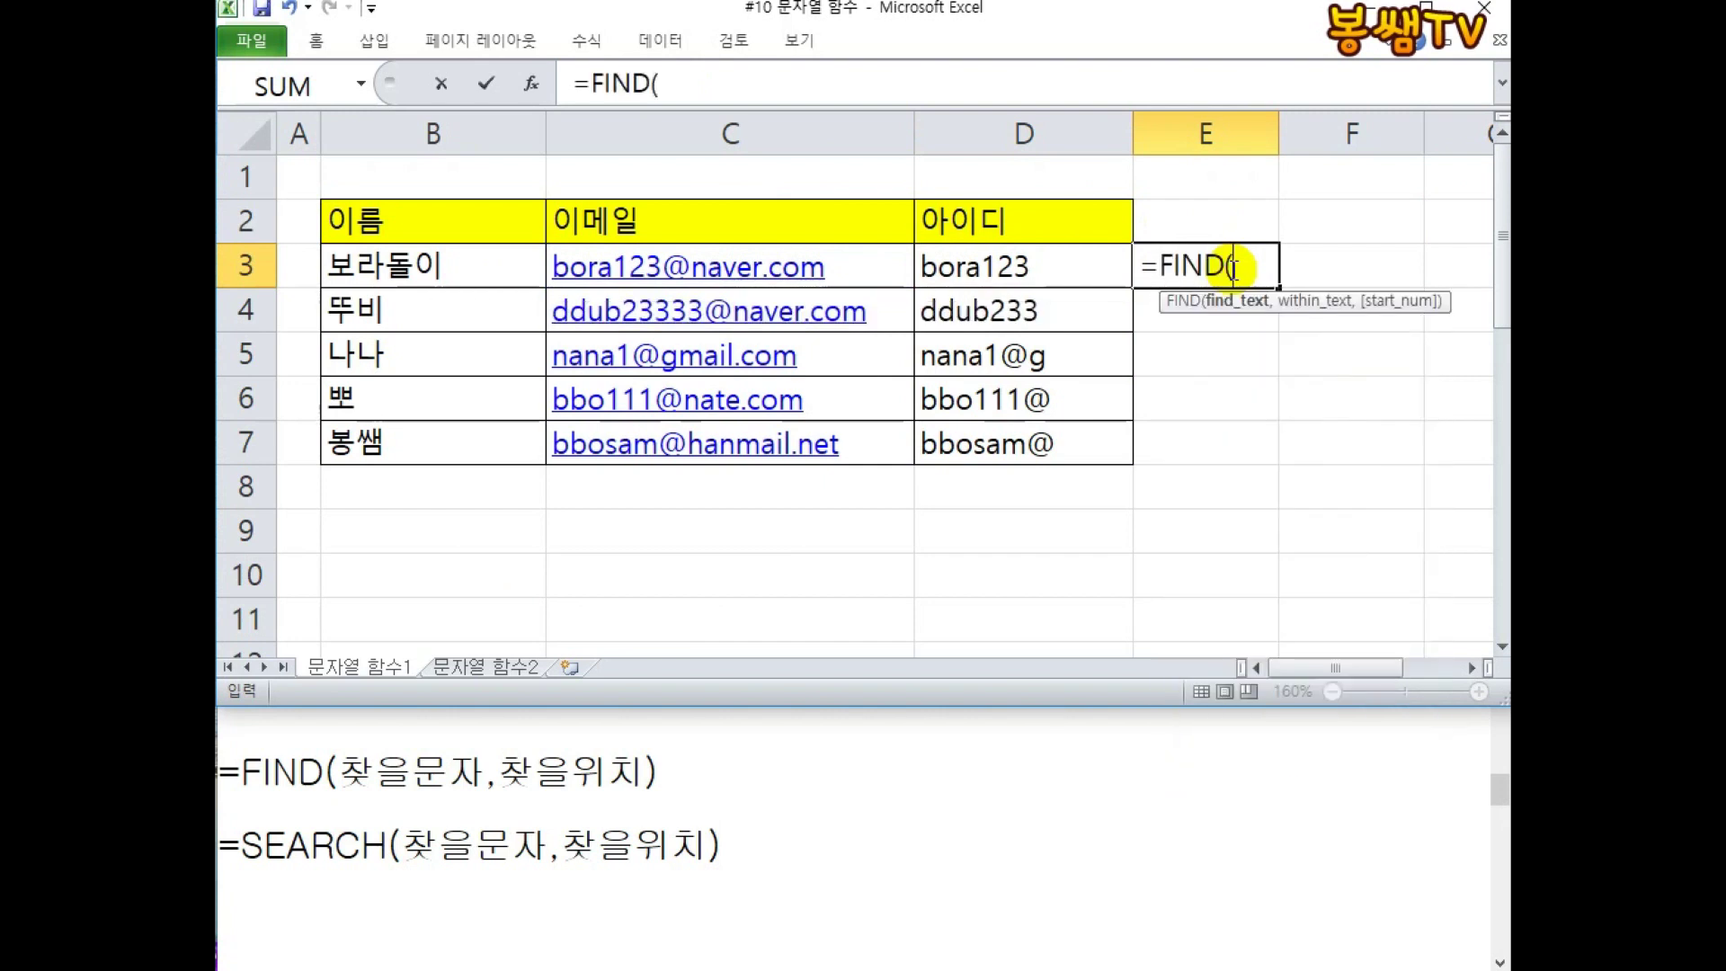
type("\"@\",")
left_click(858, 270)
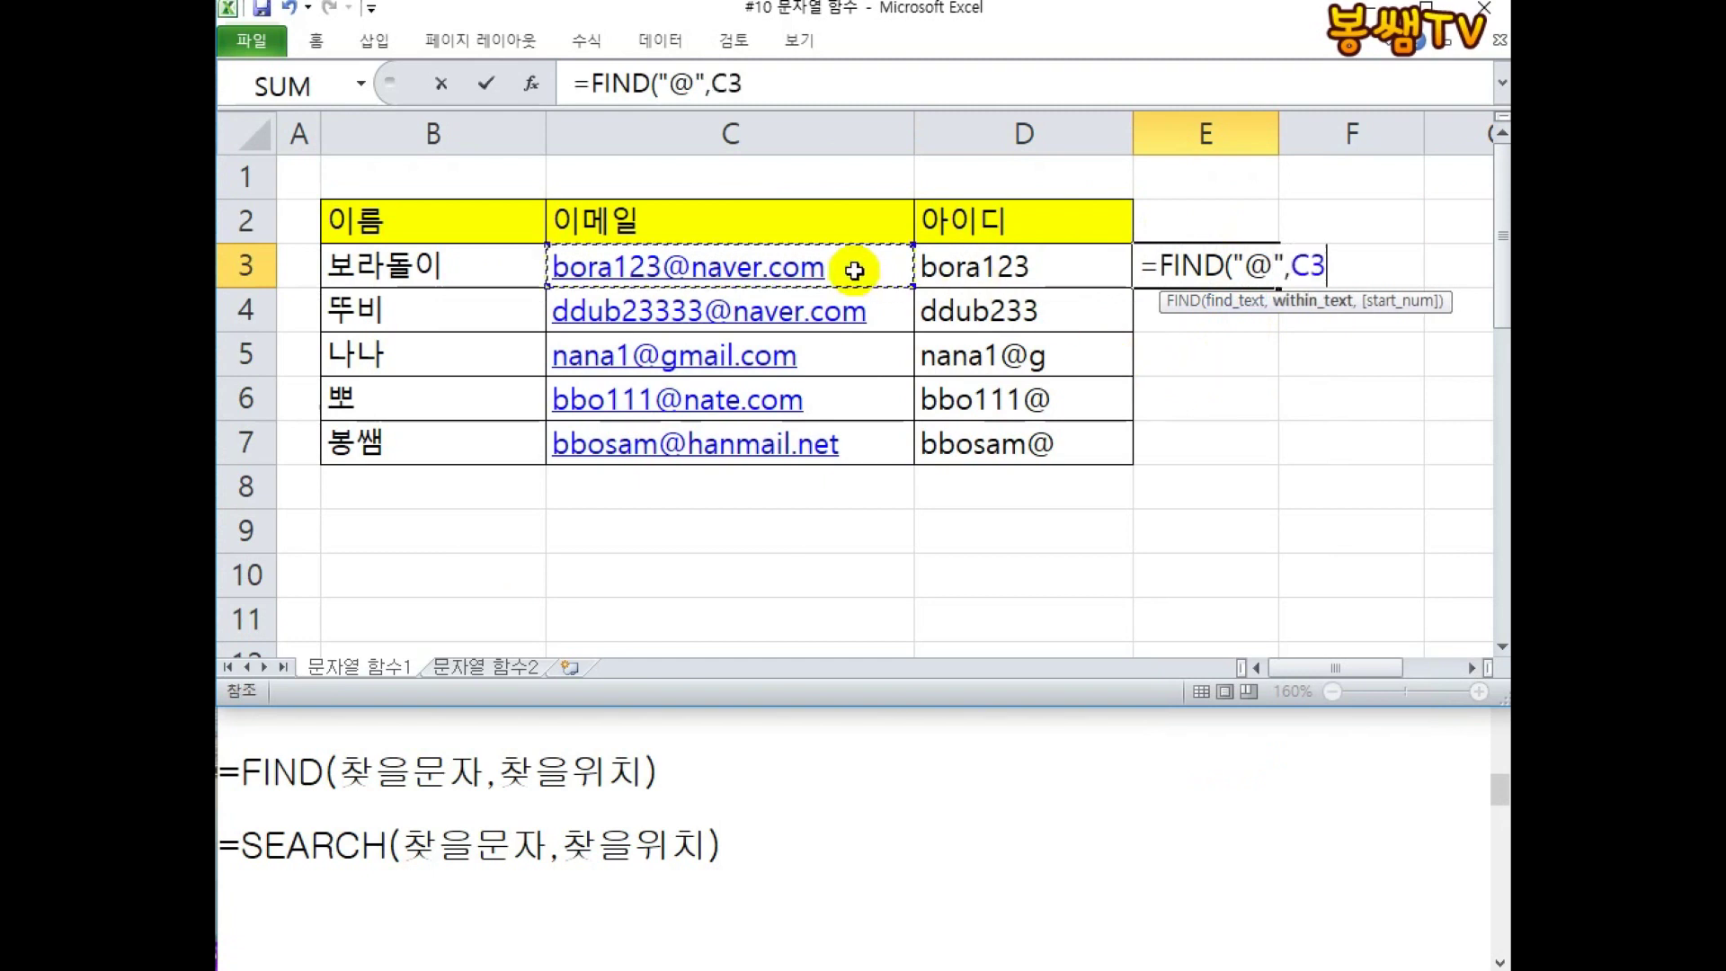
type(")")
key("Return")
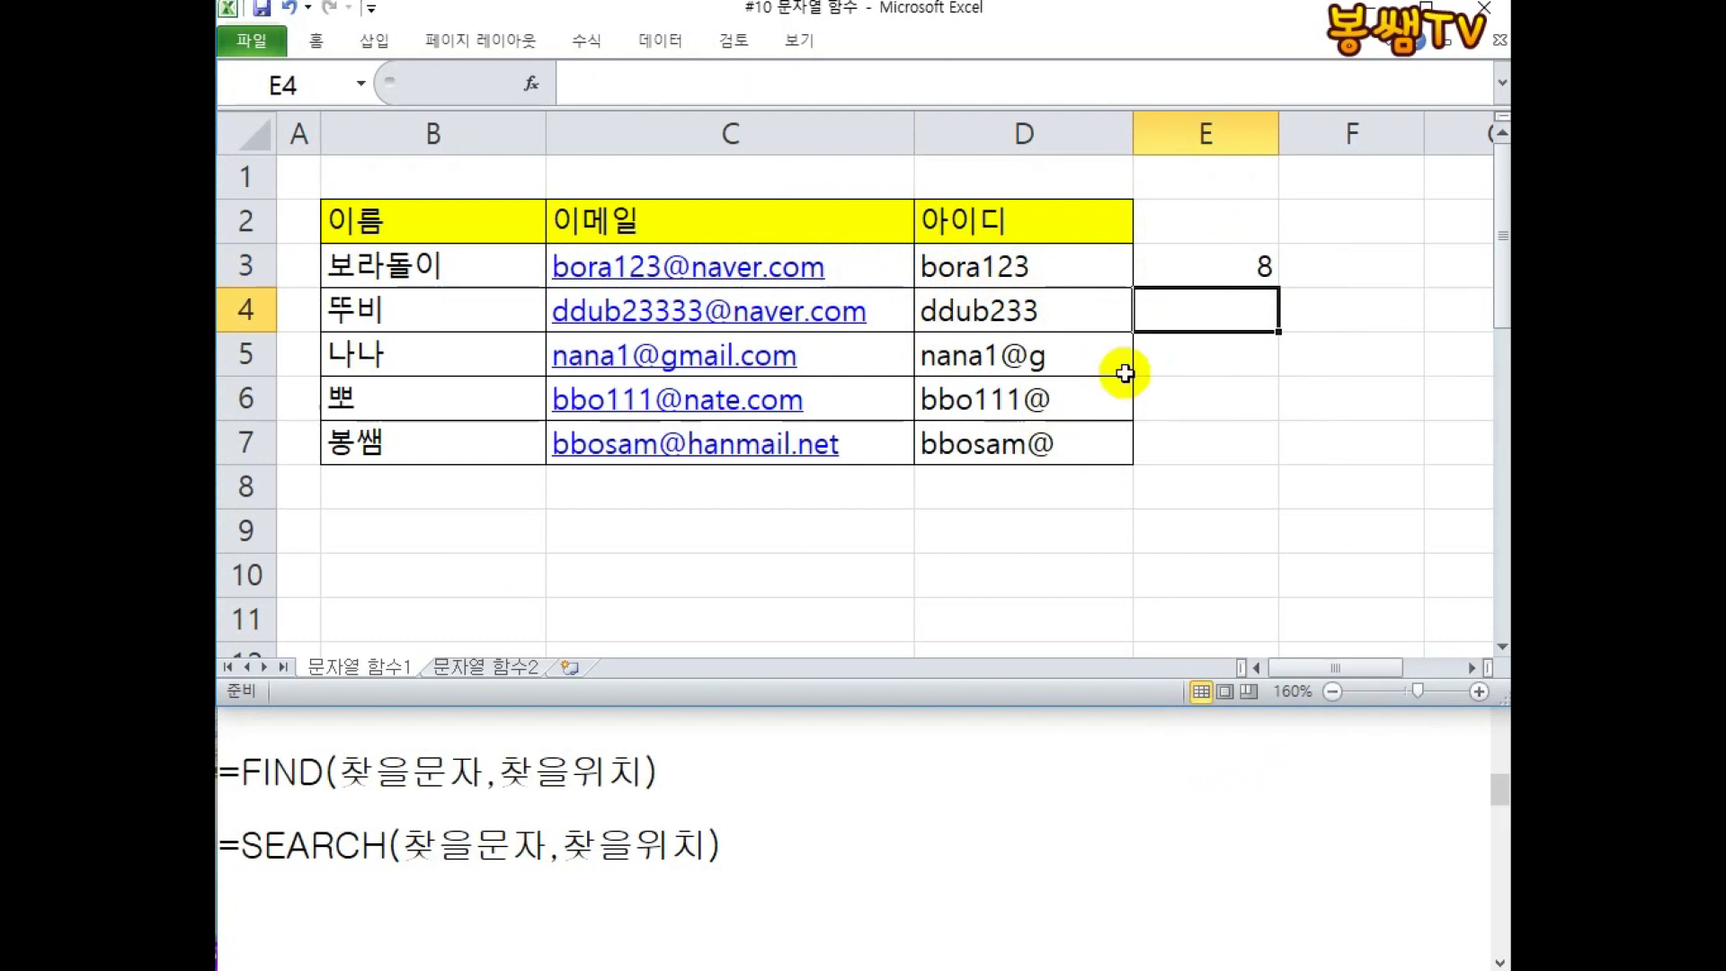
Change E3 to =FIND("@",C3)-1 so it returns 7.
double_click(1105, 269)
double_click(1057, 266)
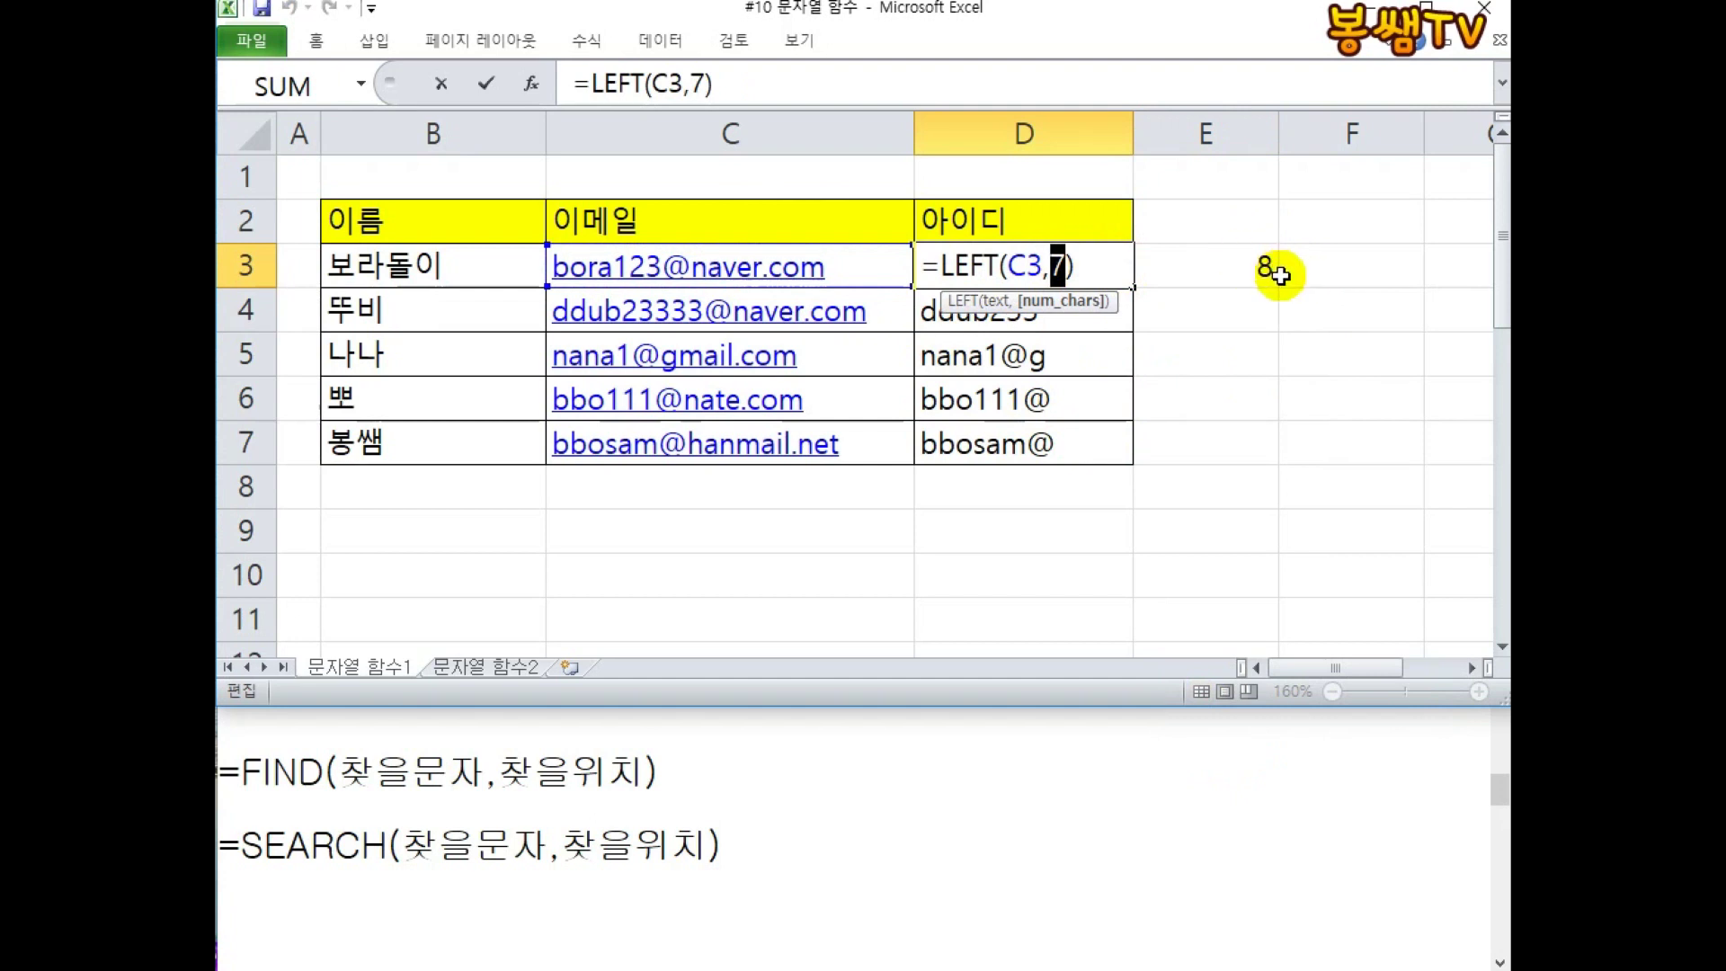
left_click(1267, 274)
left_click(1263, 271)
type("=FIND(\"@\",C3)-1")
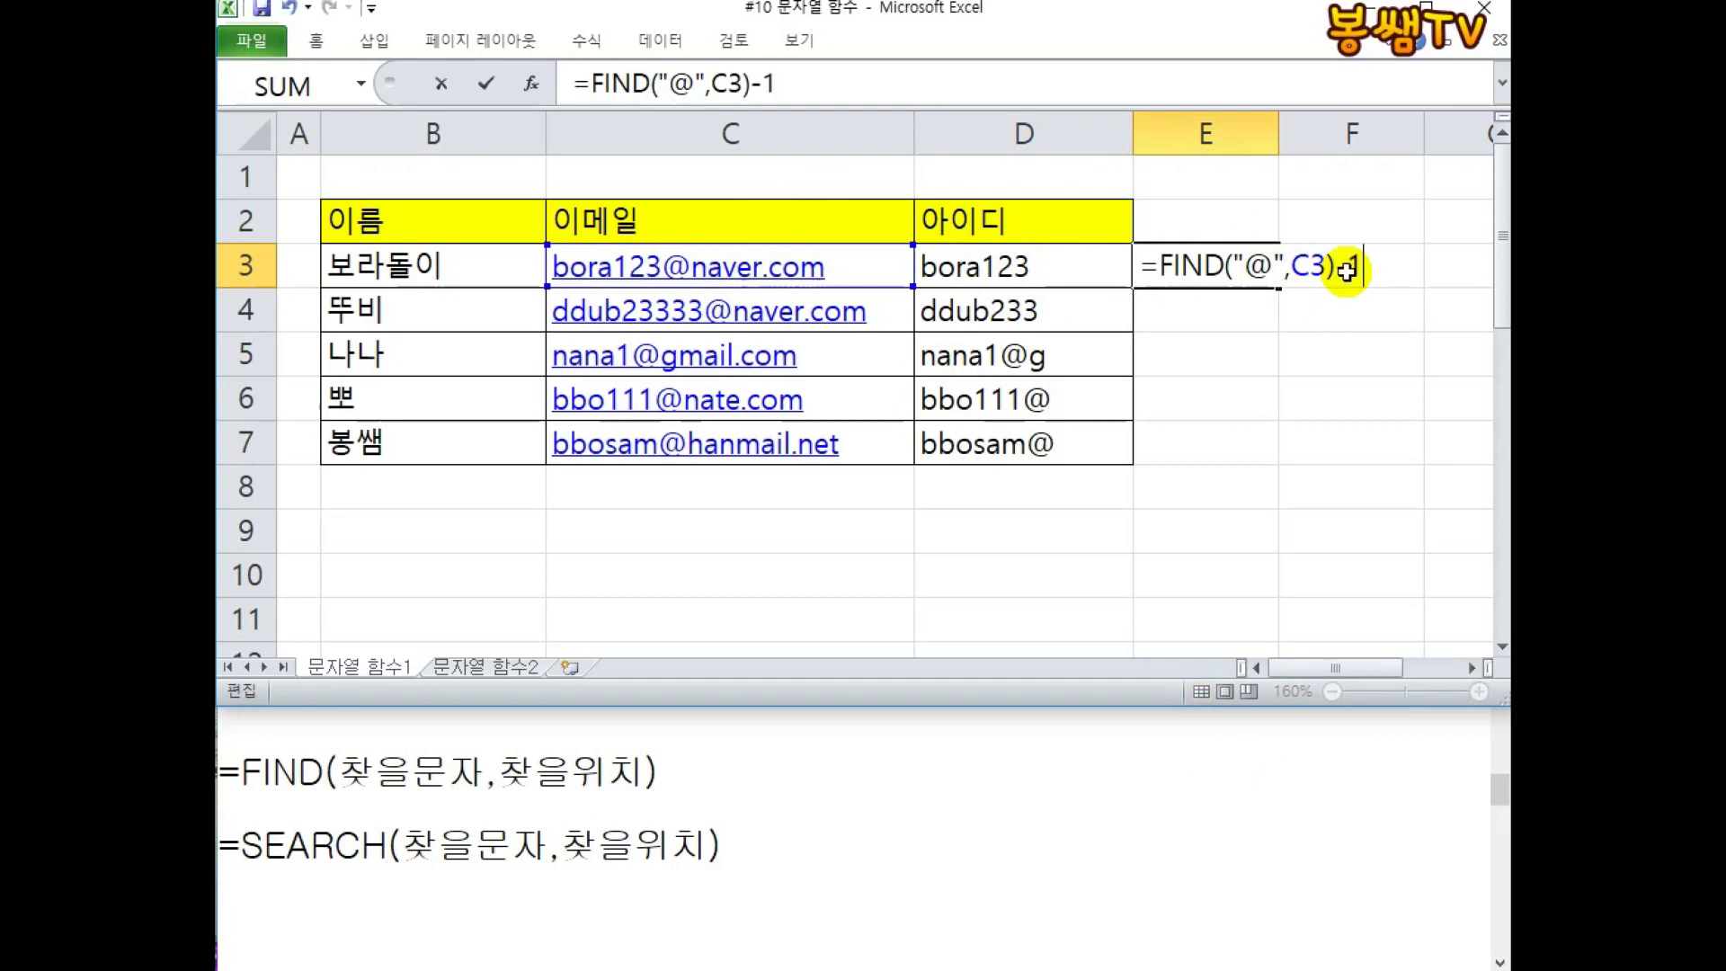
key("Return")
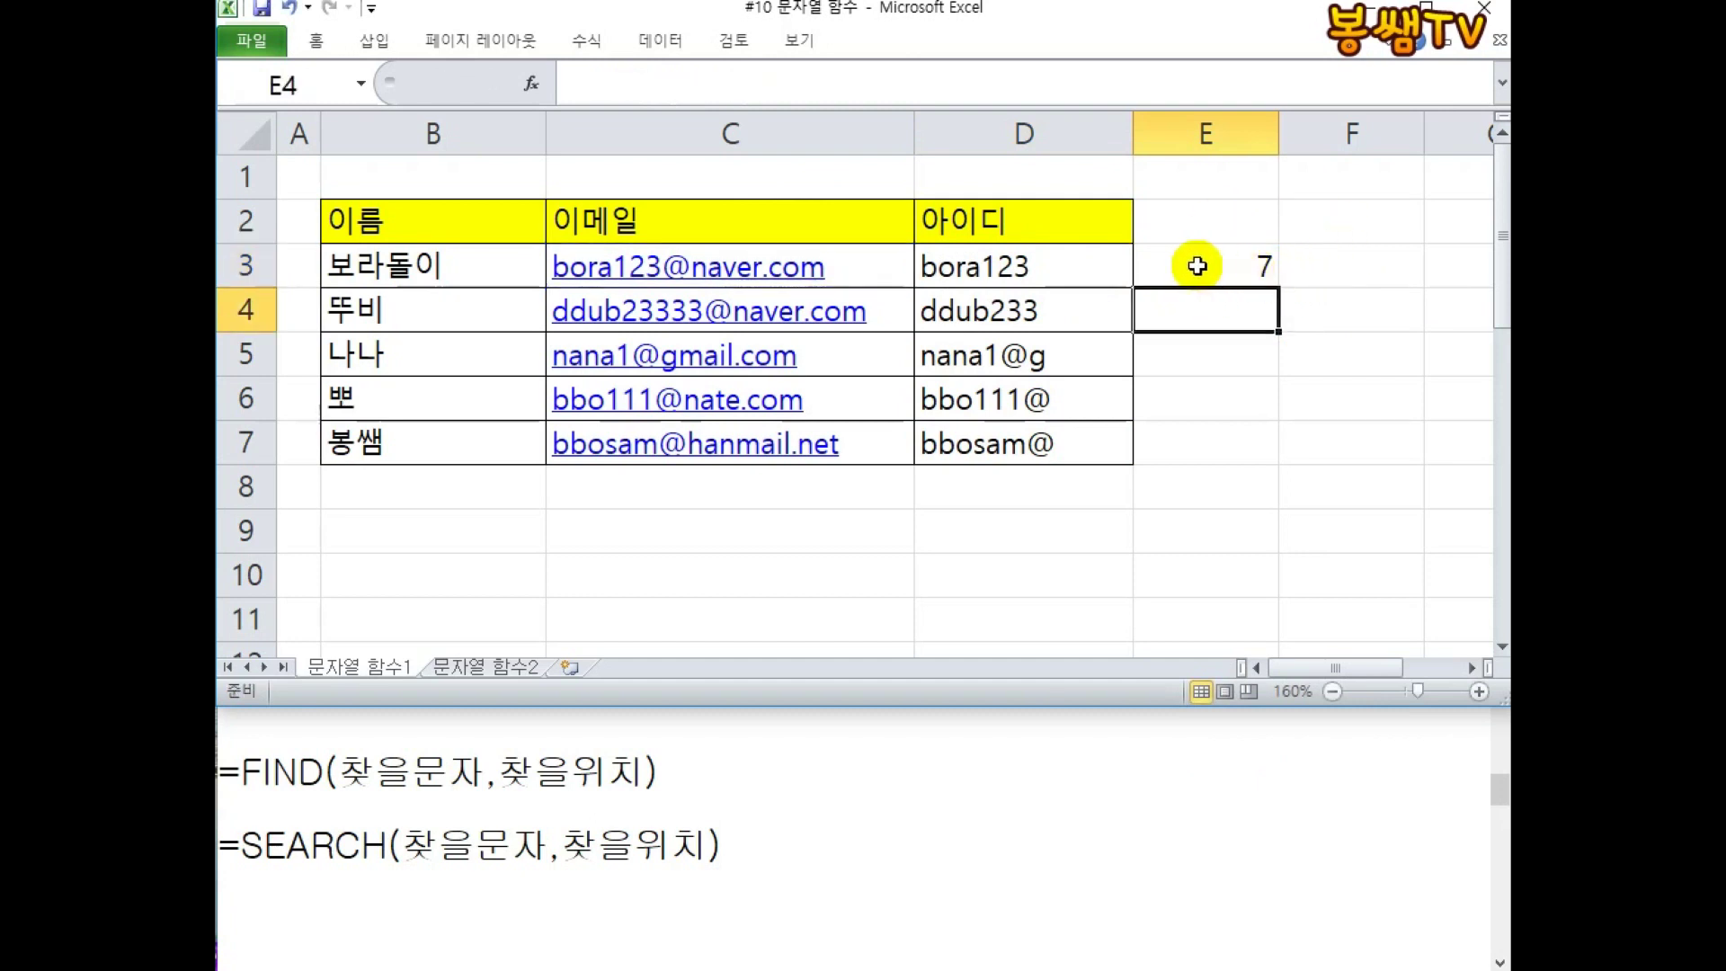
Fill E3's formula down to E4, which references C4 and returns 9.
left_click(1262, 280)
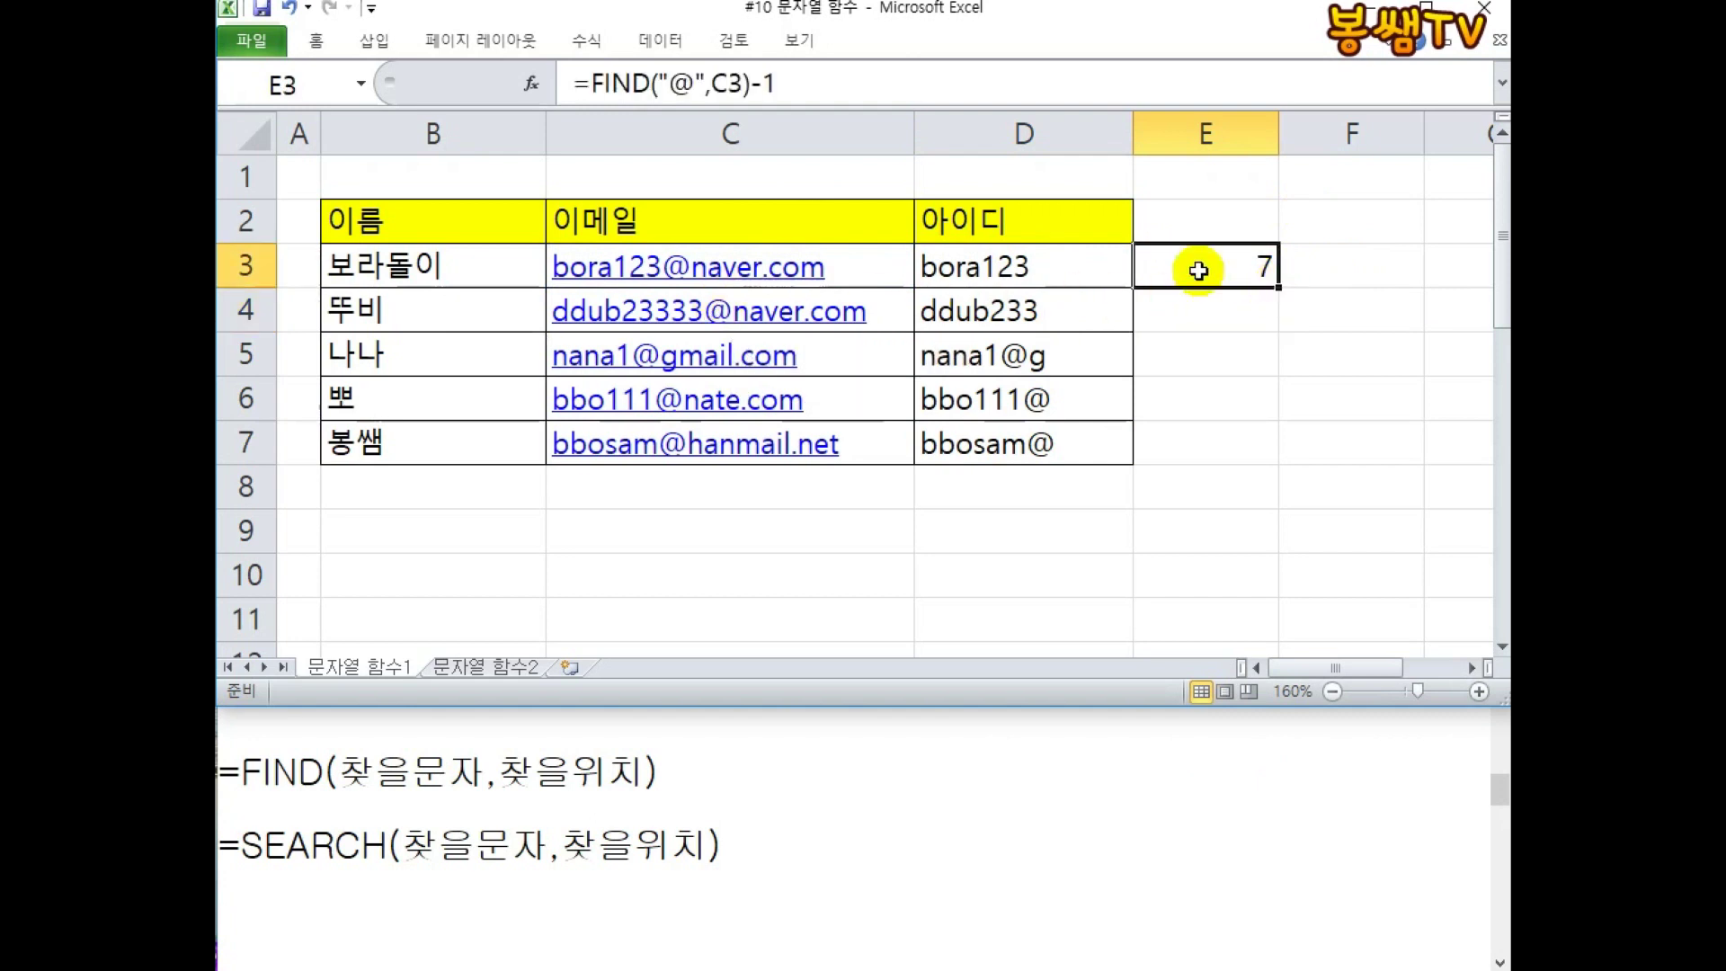
left_click_drag(1274, 286, 1167, 312)
double_click(1264, 314)
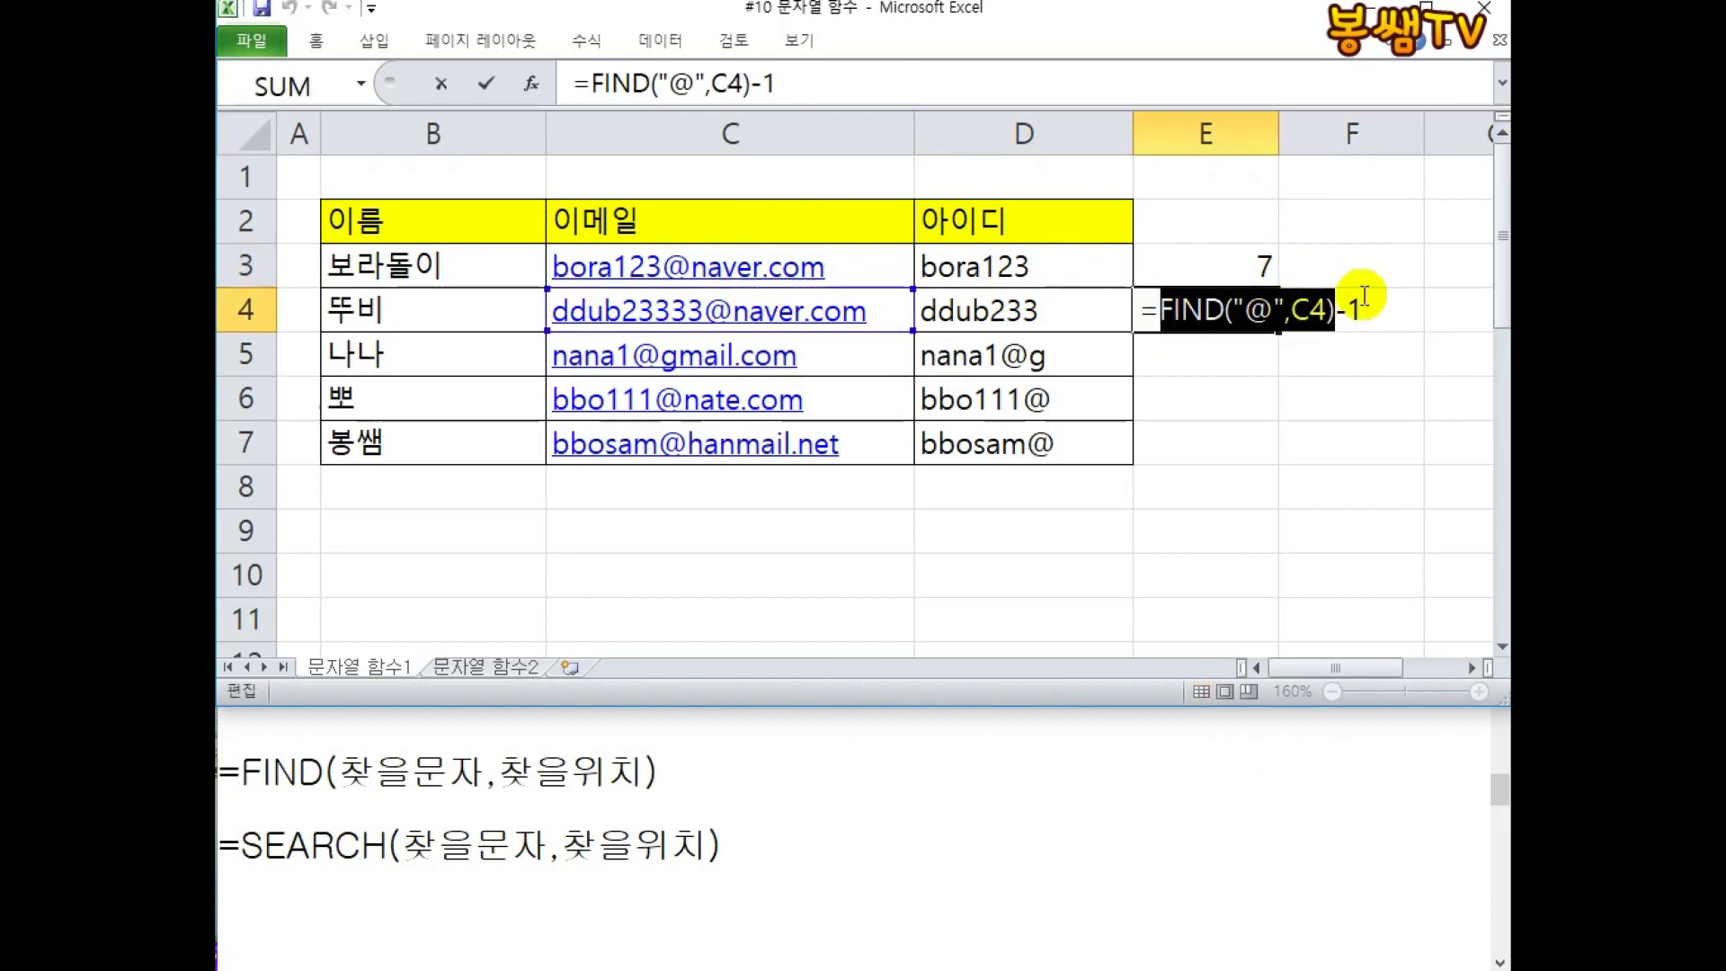
key("Escape")
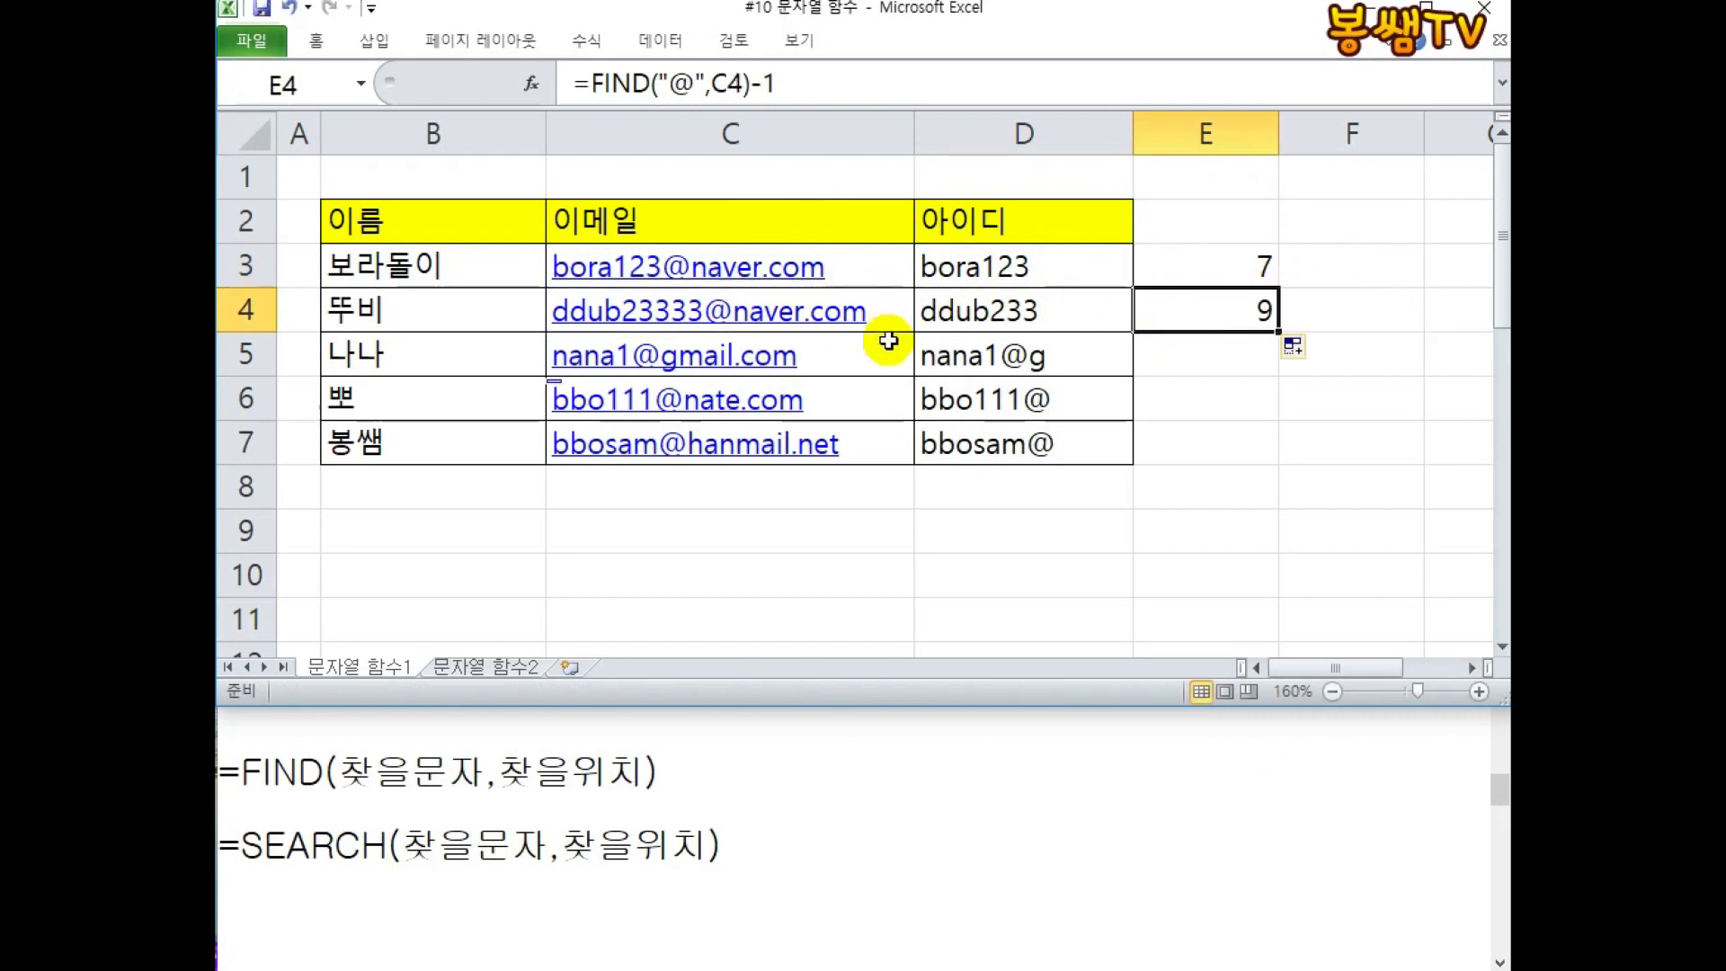
Copy the FIND("@",C3)-1 expression from E3's formula.
double_click(1207, 266)
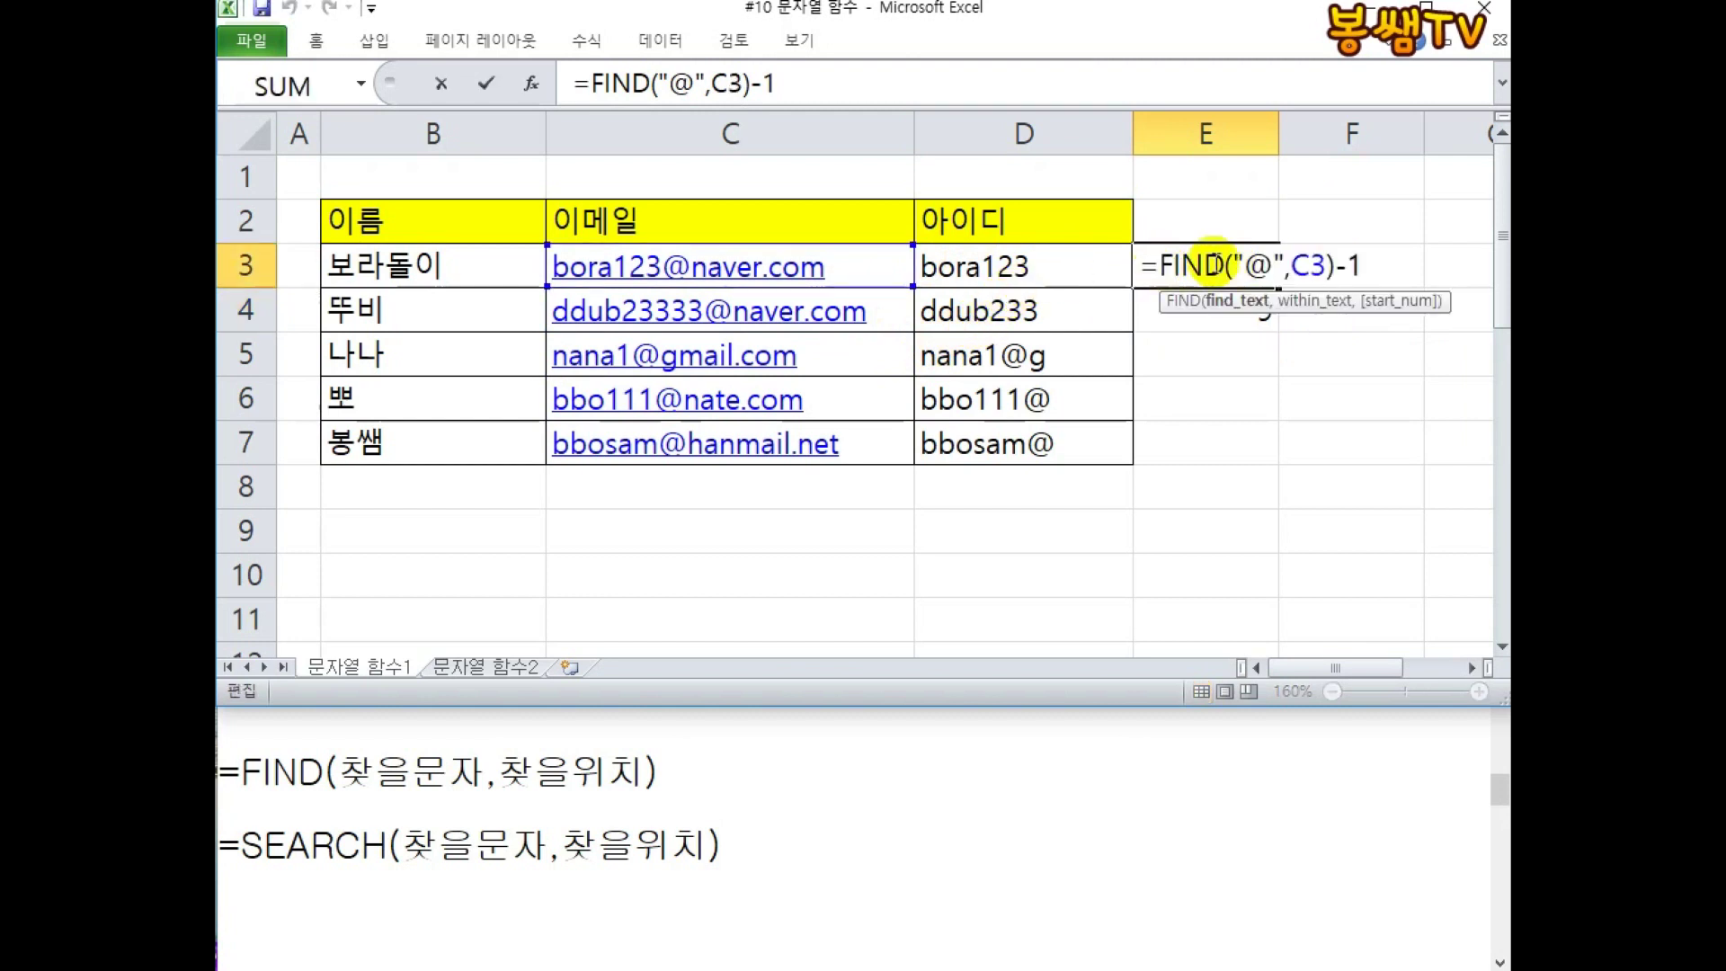
left_click_drag(1160, 266, 1373, 266)
right_click(1265, 269)
left_click(1292, 314)
key("Escape")
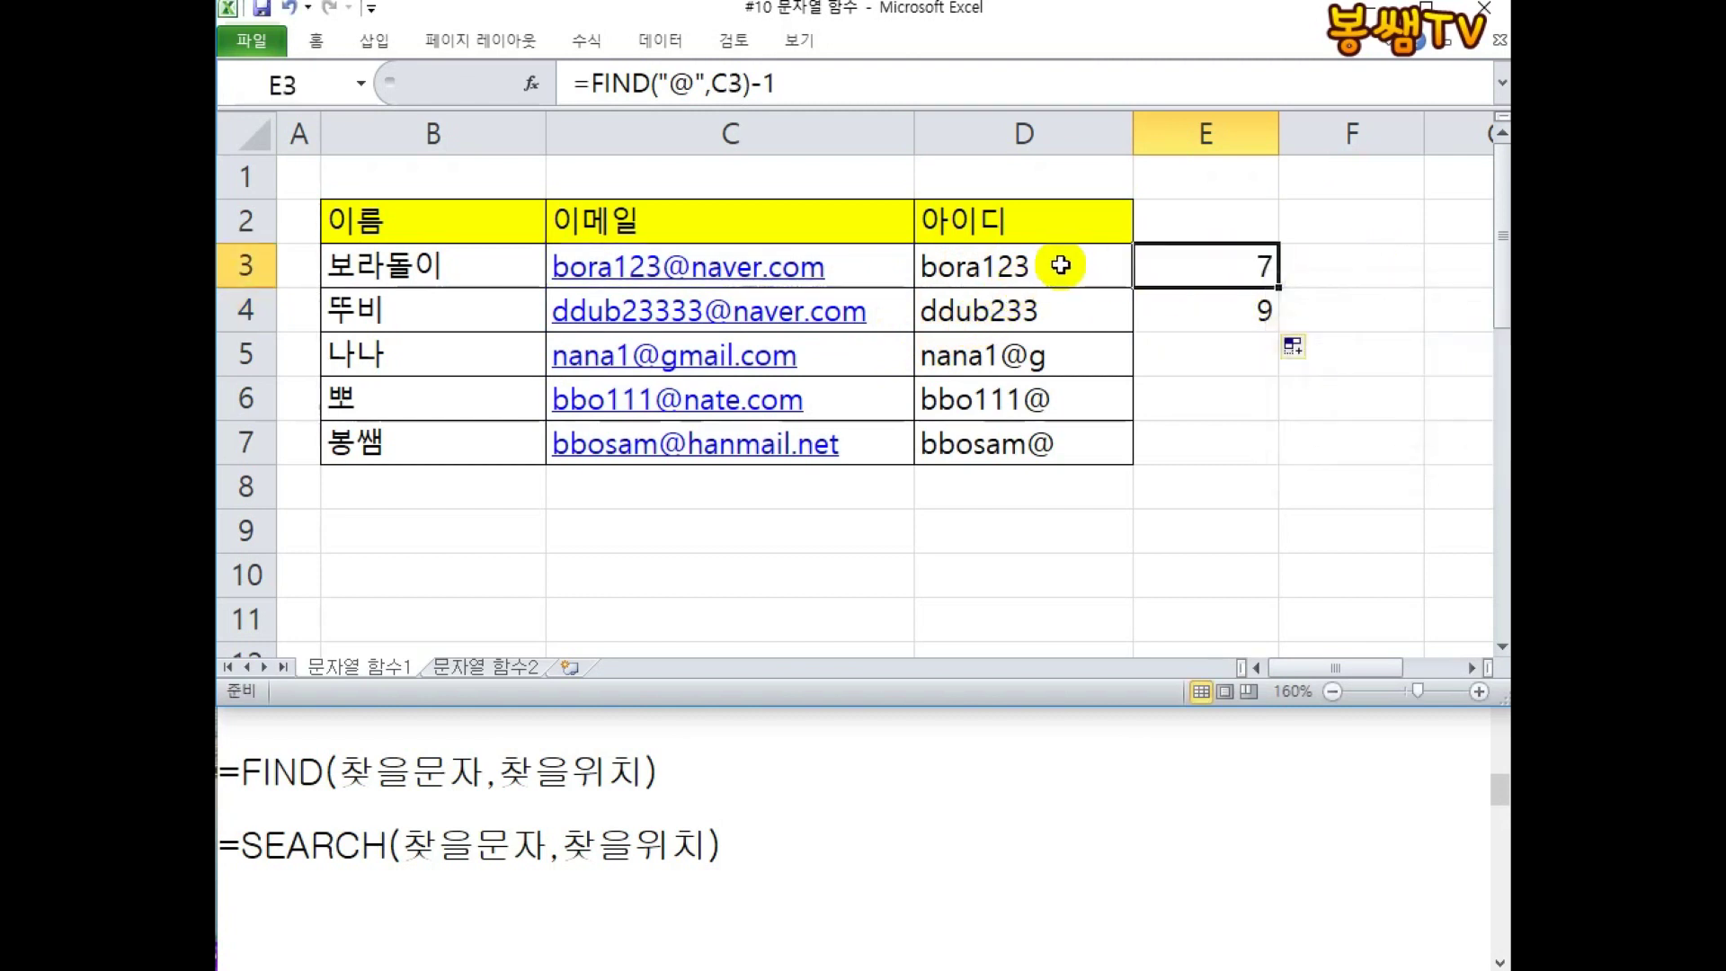
double_click(1063, 263)
Replace the fixed 7 in D3's LEFT formula with the pasted FIND("@",C3)-1.
double_click(1057, 265)
right_click(1057, 265)
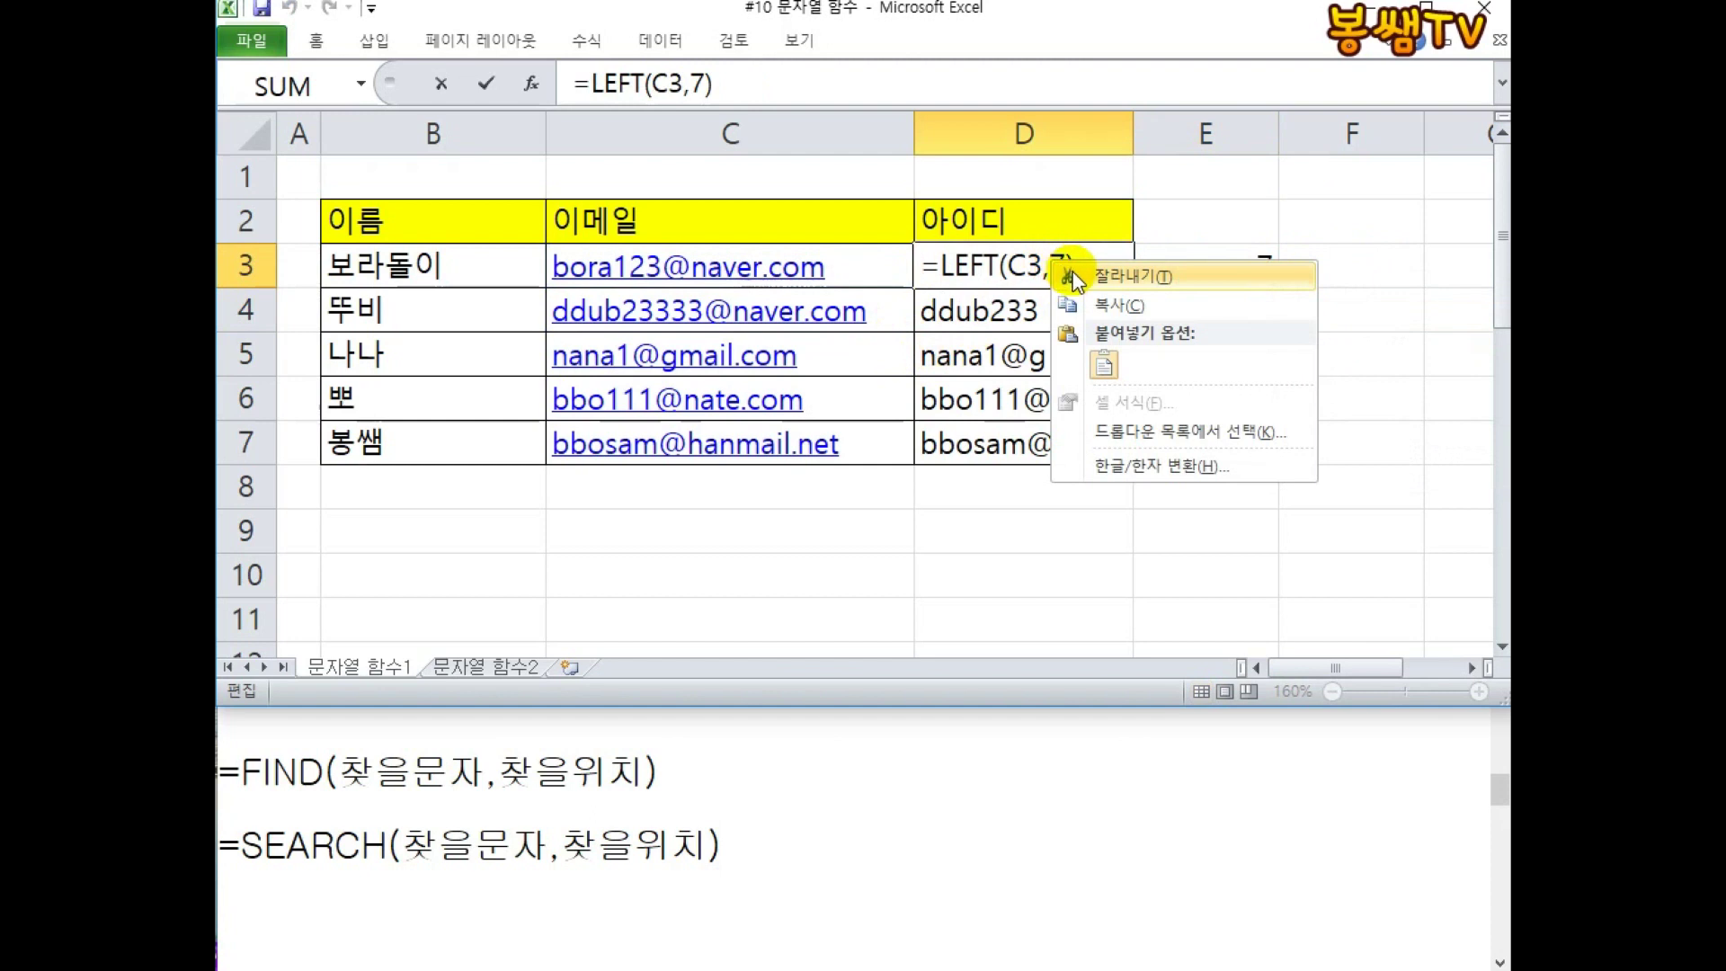
left_click(1105, 364)
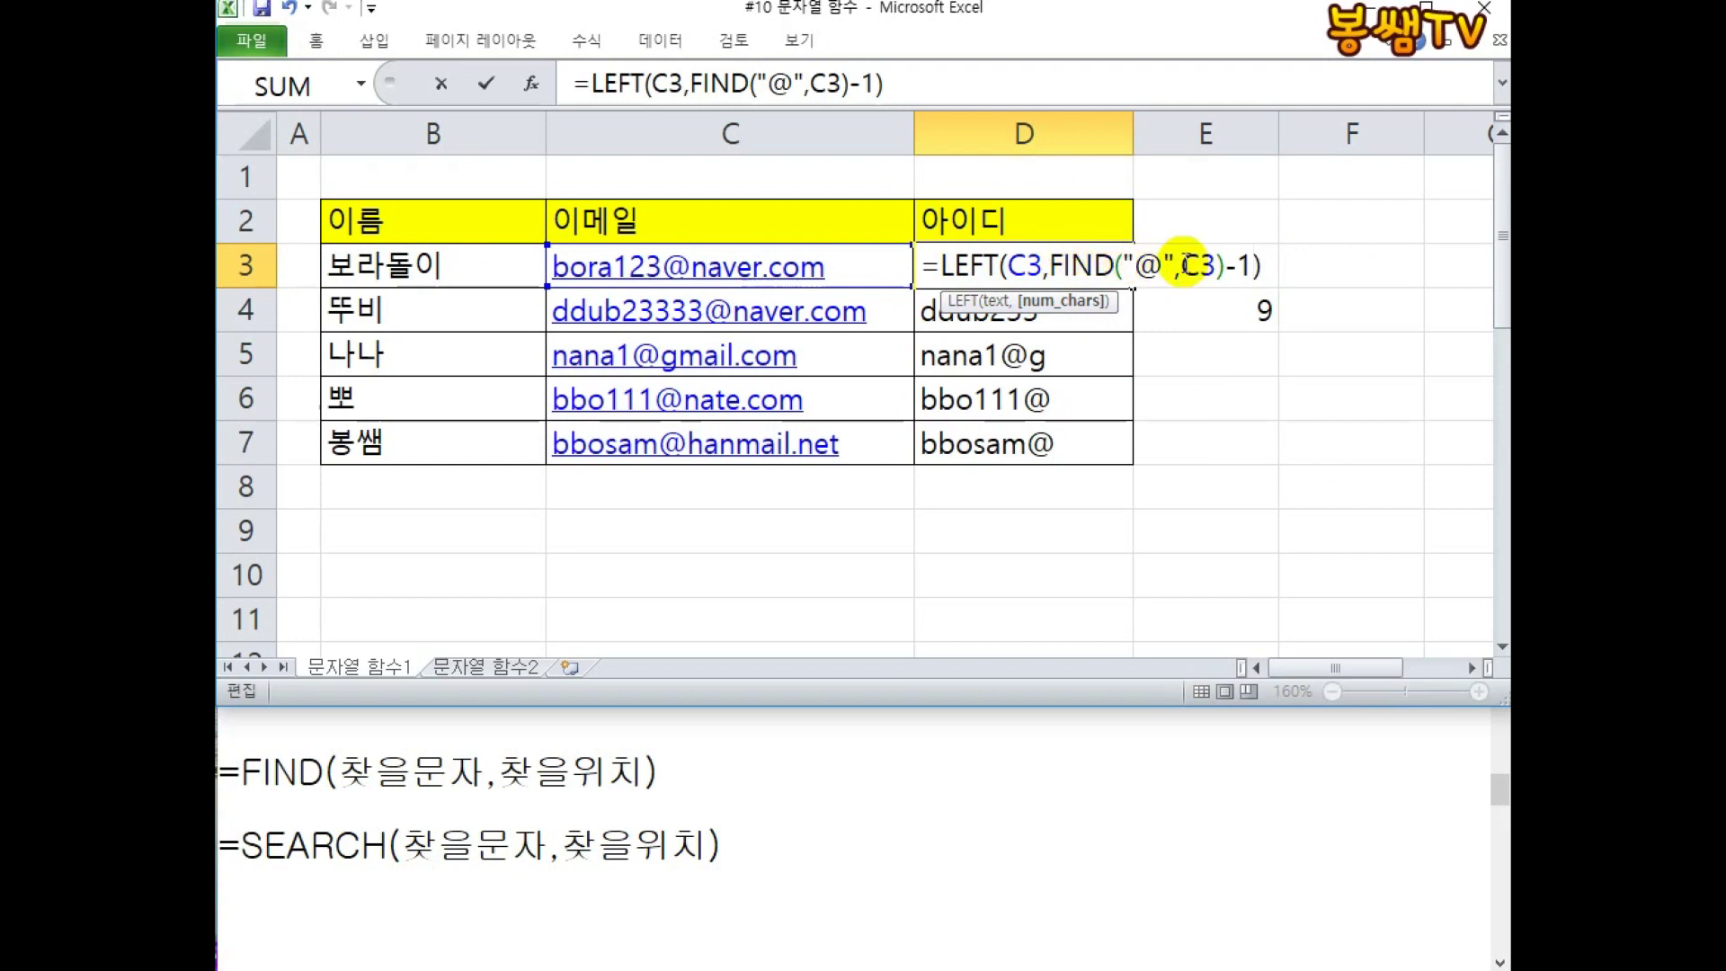
left_click_drag(1249, 265, 1048, 265)
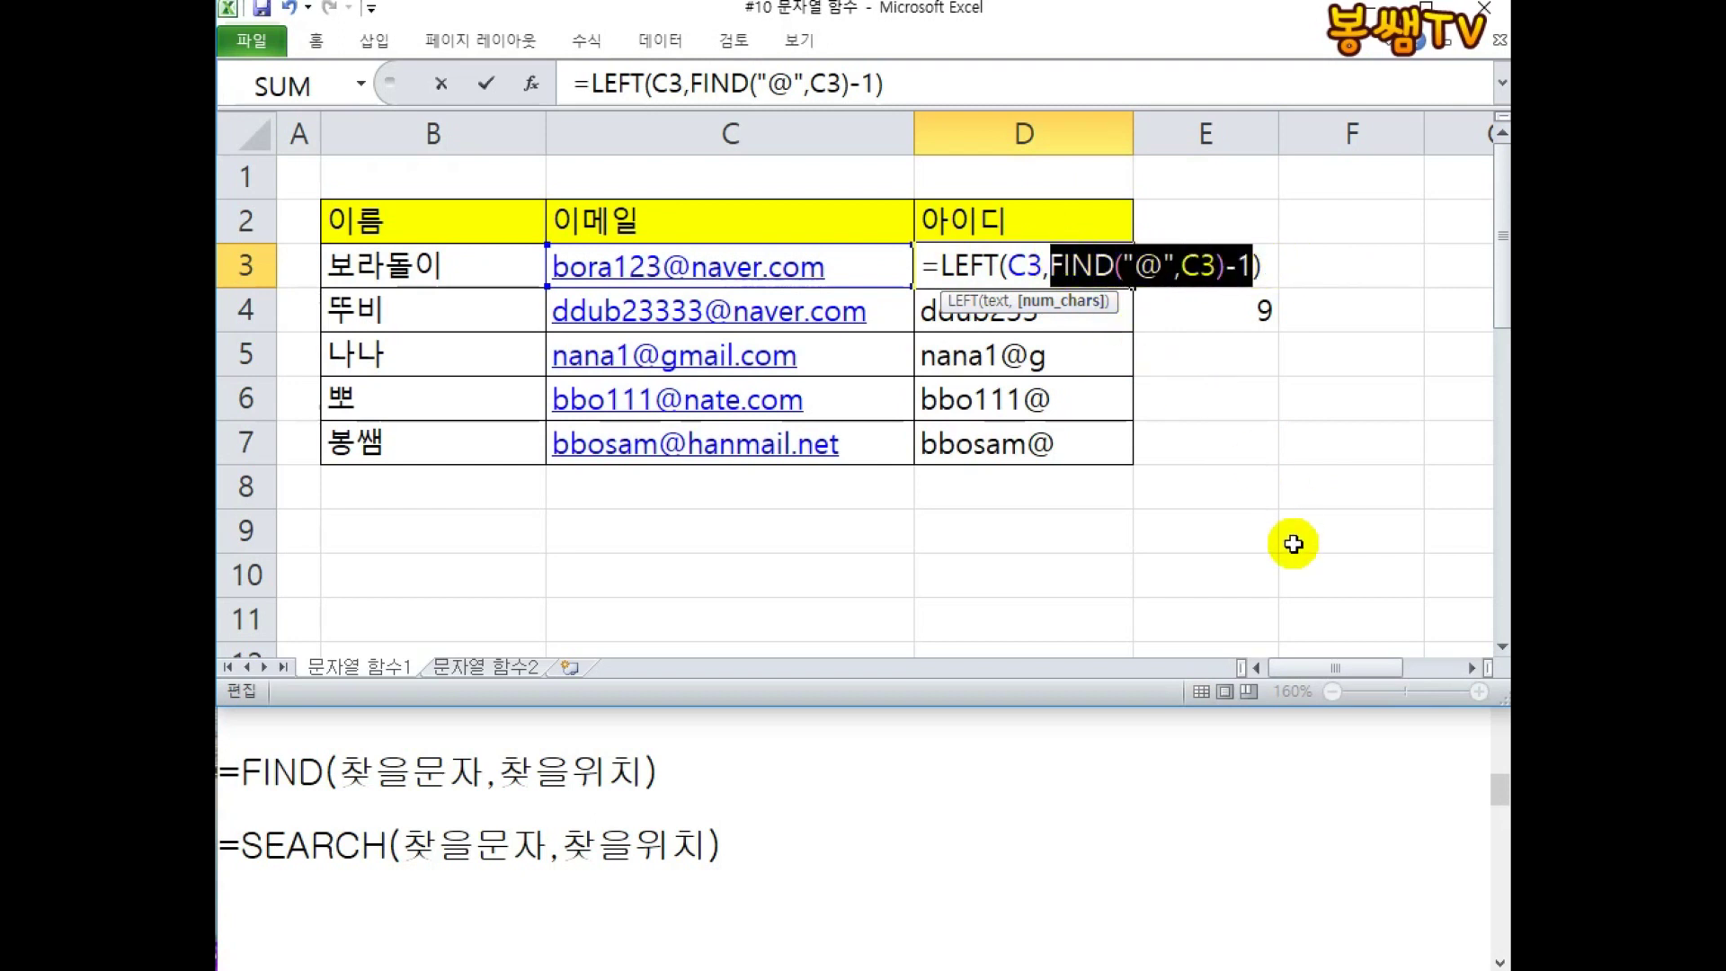
key("Return")
Fill D3's ID formula down to D7 and verify D7's references.
left_click(1080, 272)
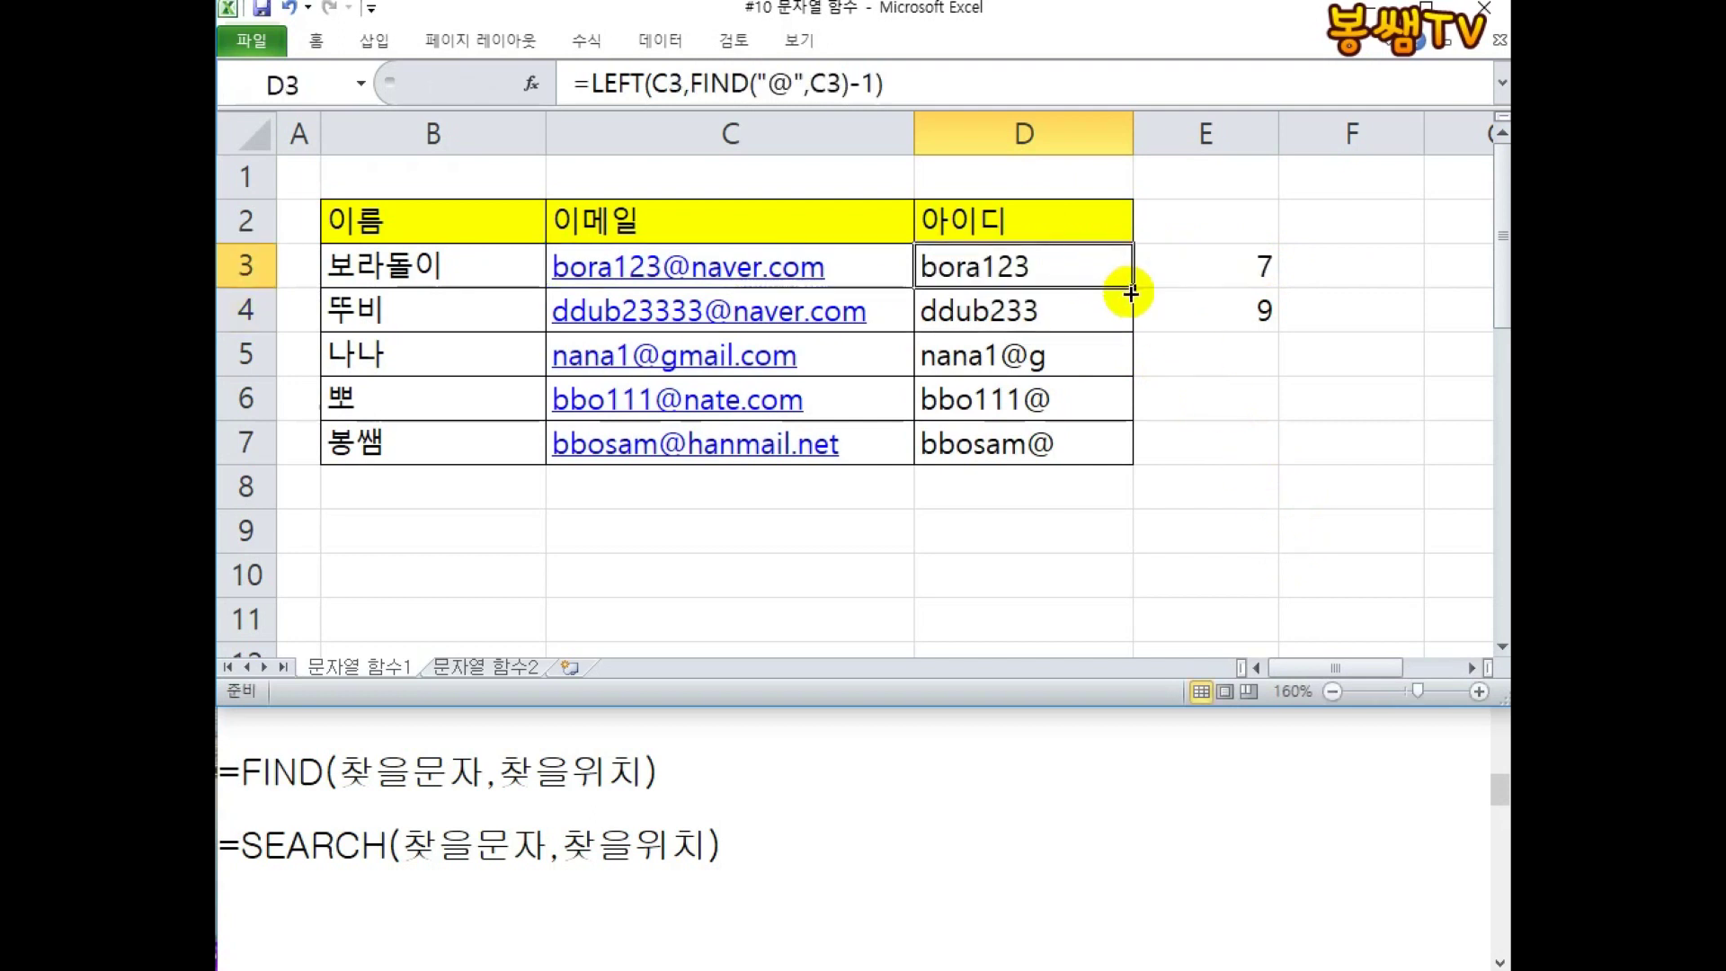
left_click_drag(1130, 286, 1124, 460)
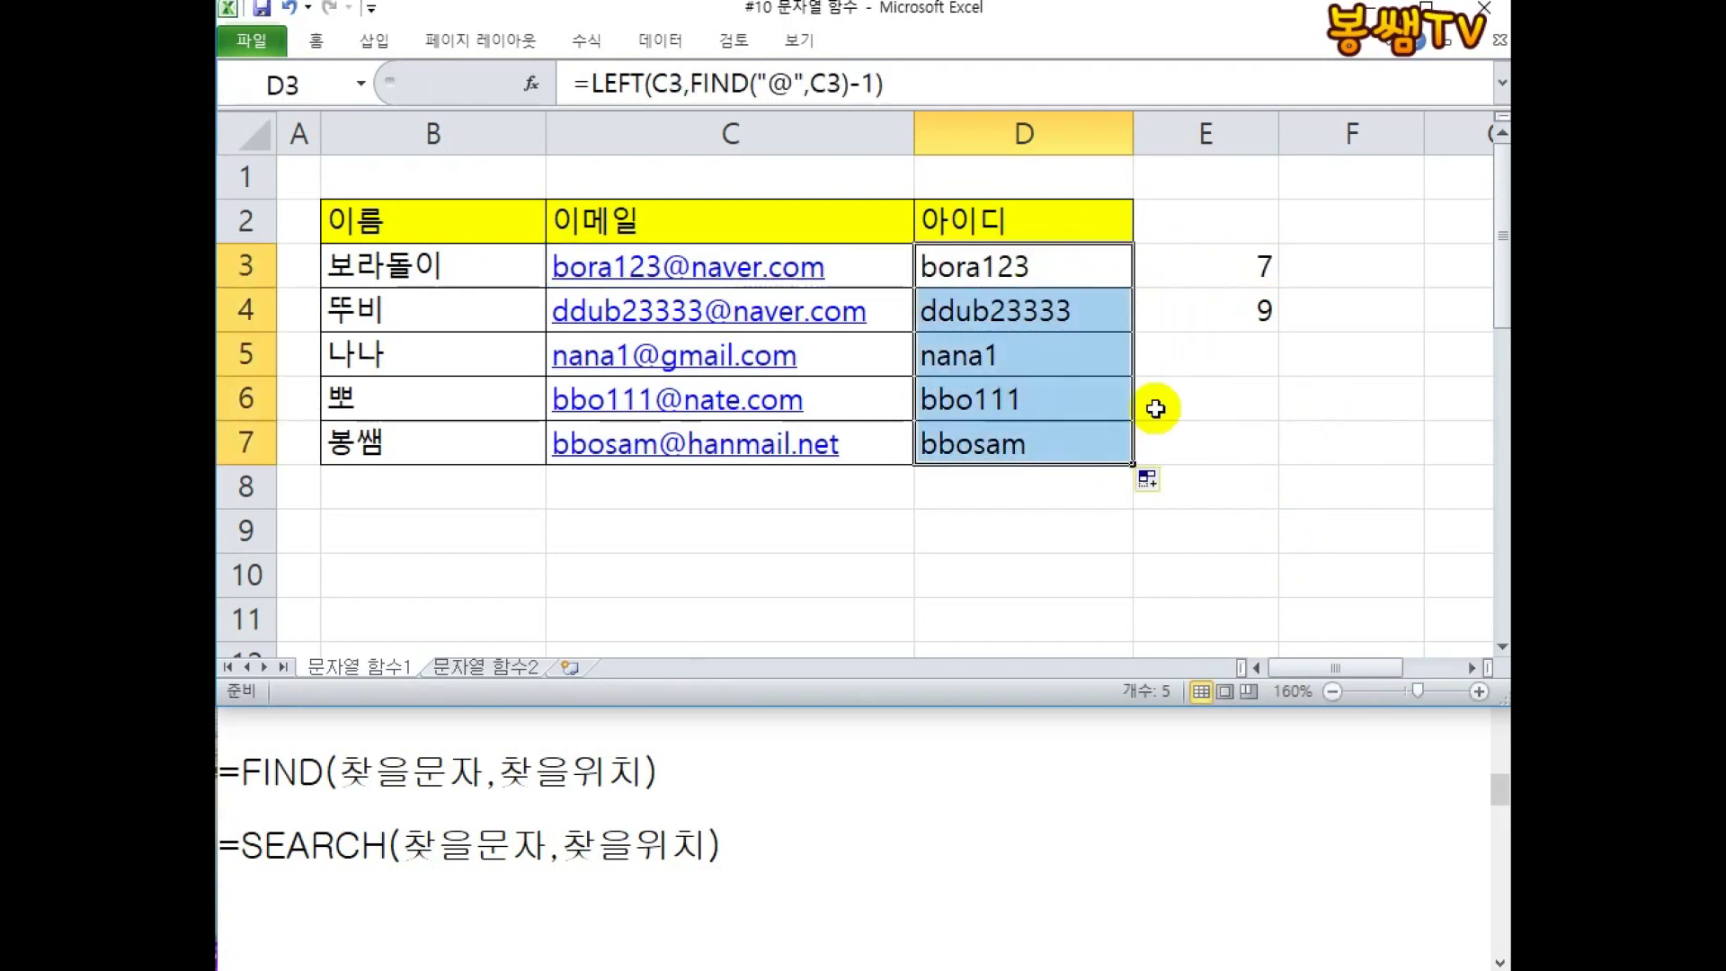
left_click(1119, 443)
double_click(1119, 443)
key("Escape")
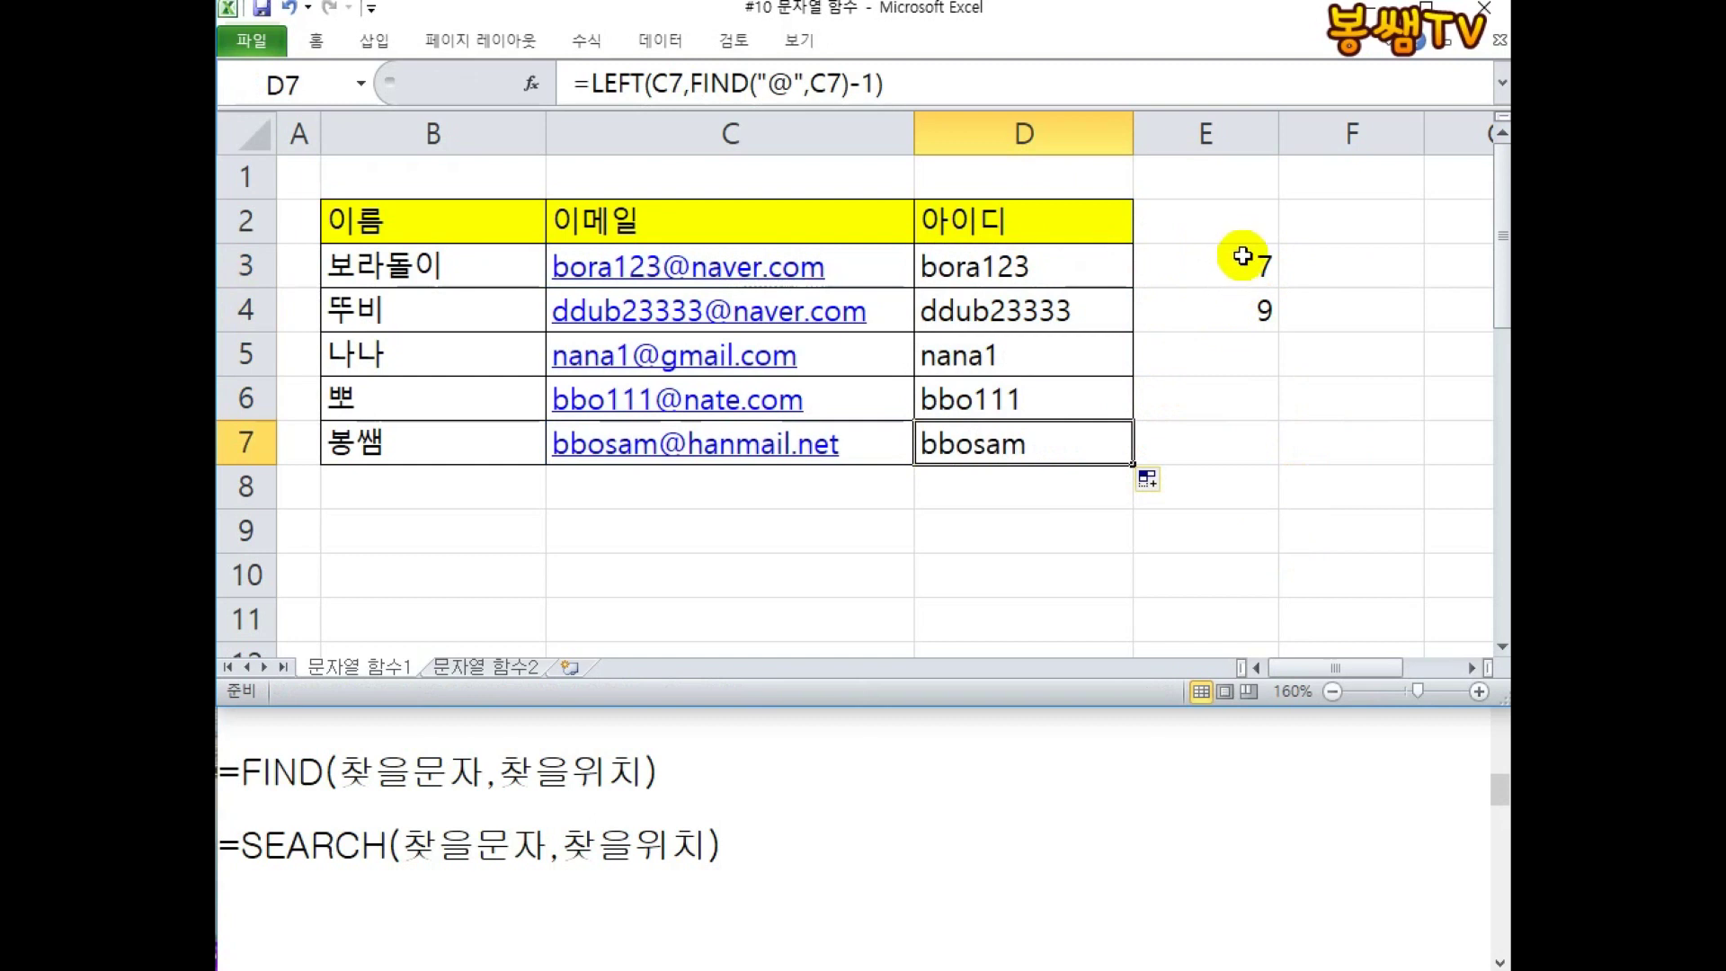
Clear the helper values 7 and 9 from E3:E4.
left_click_drag(1236, 260, 1244, 328)
key("Delete")
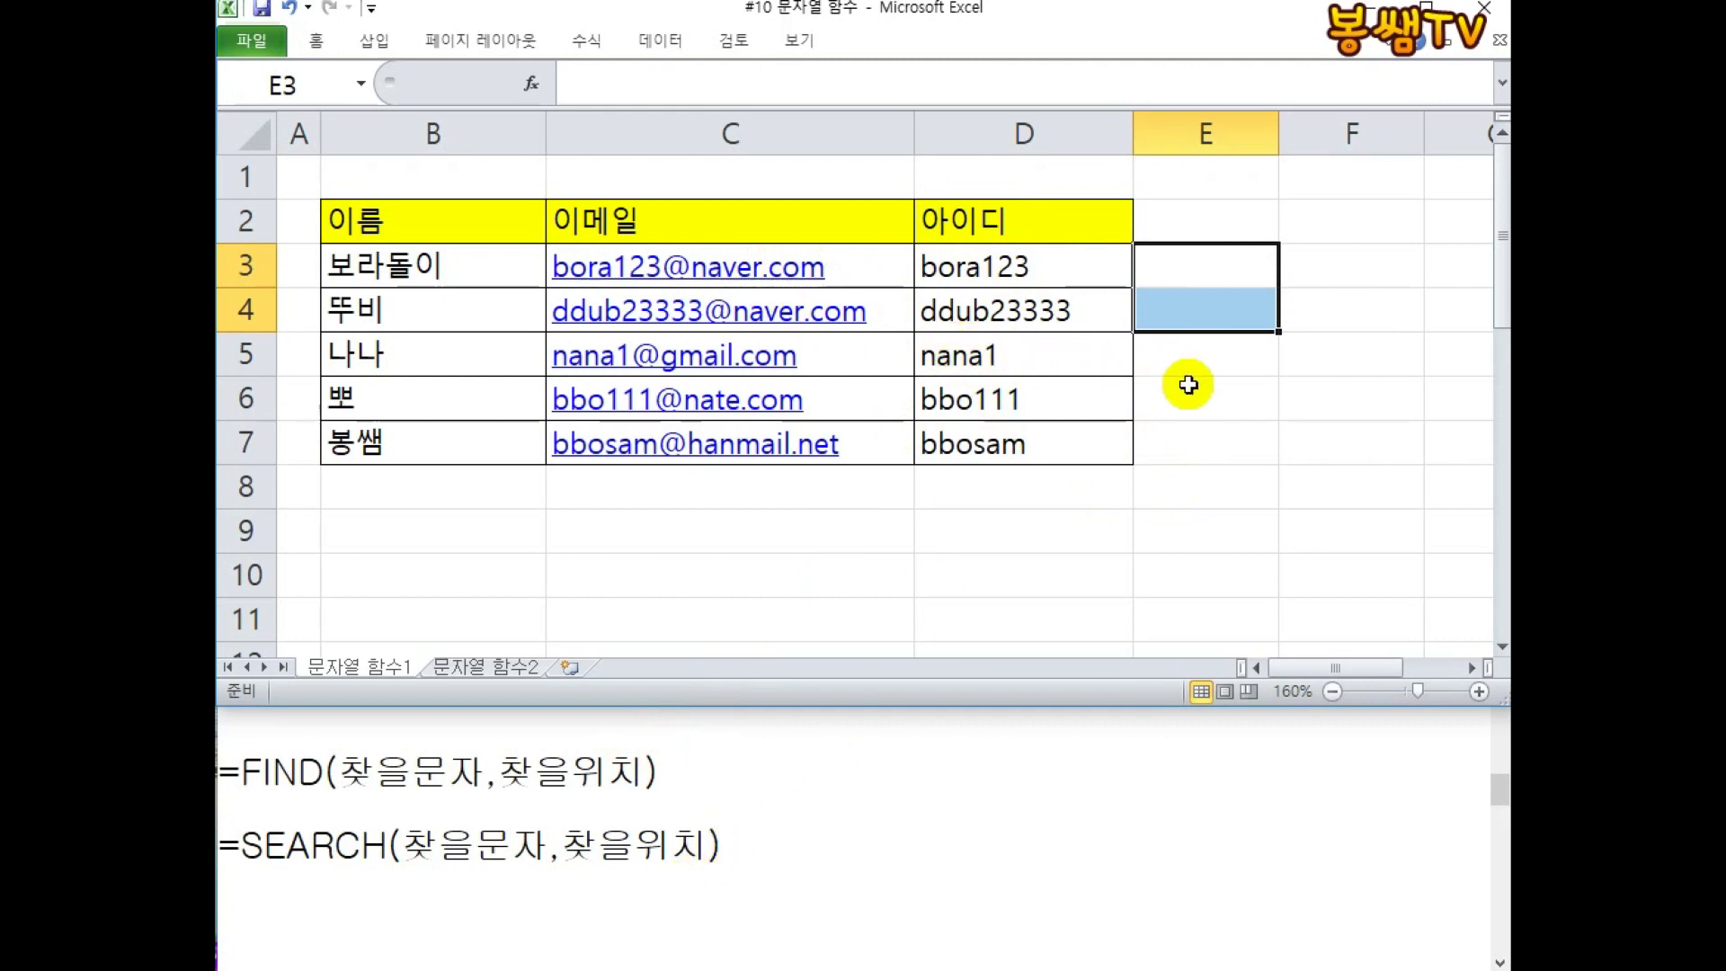
left_click(1209, 401)
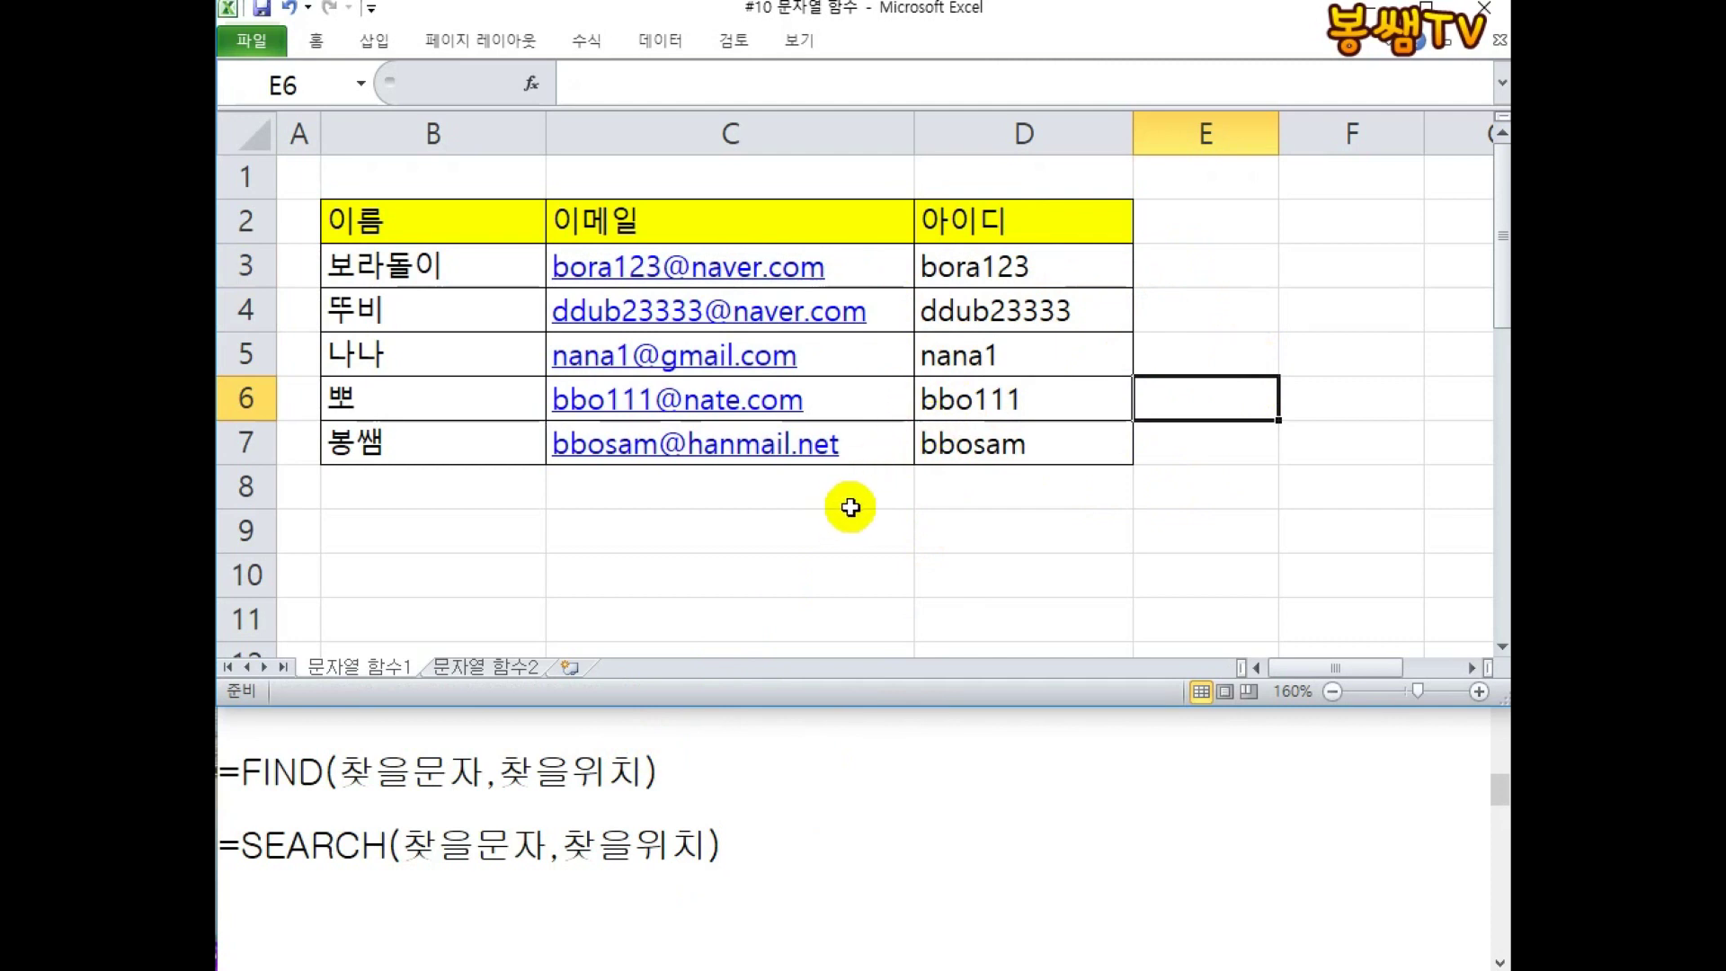
left_click(500, 665)
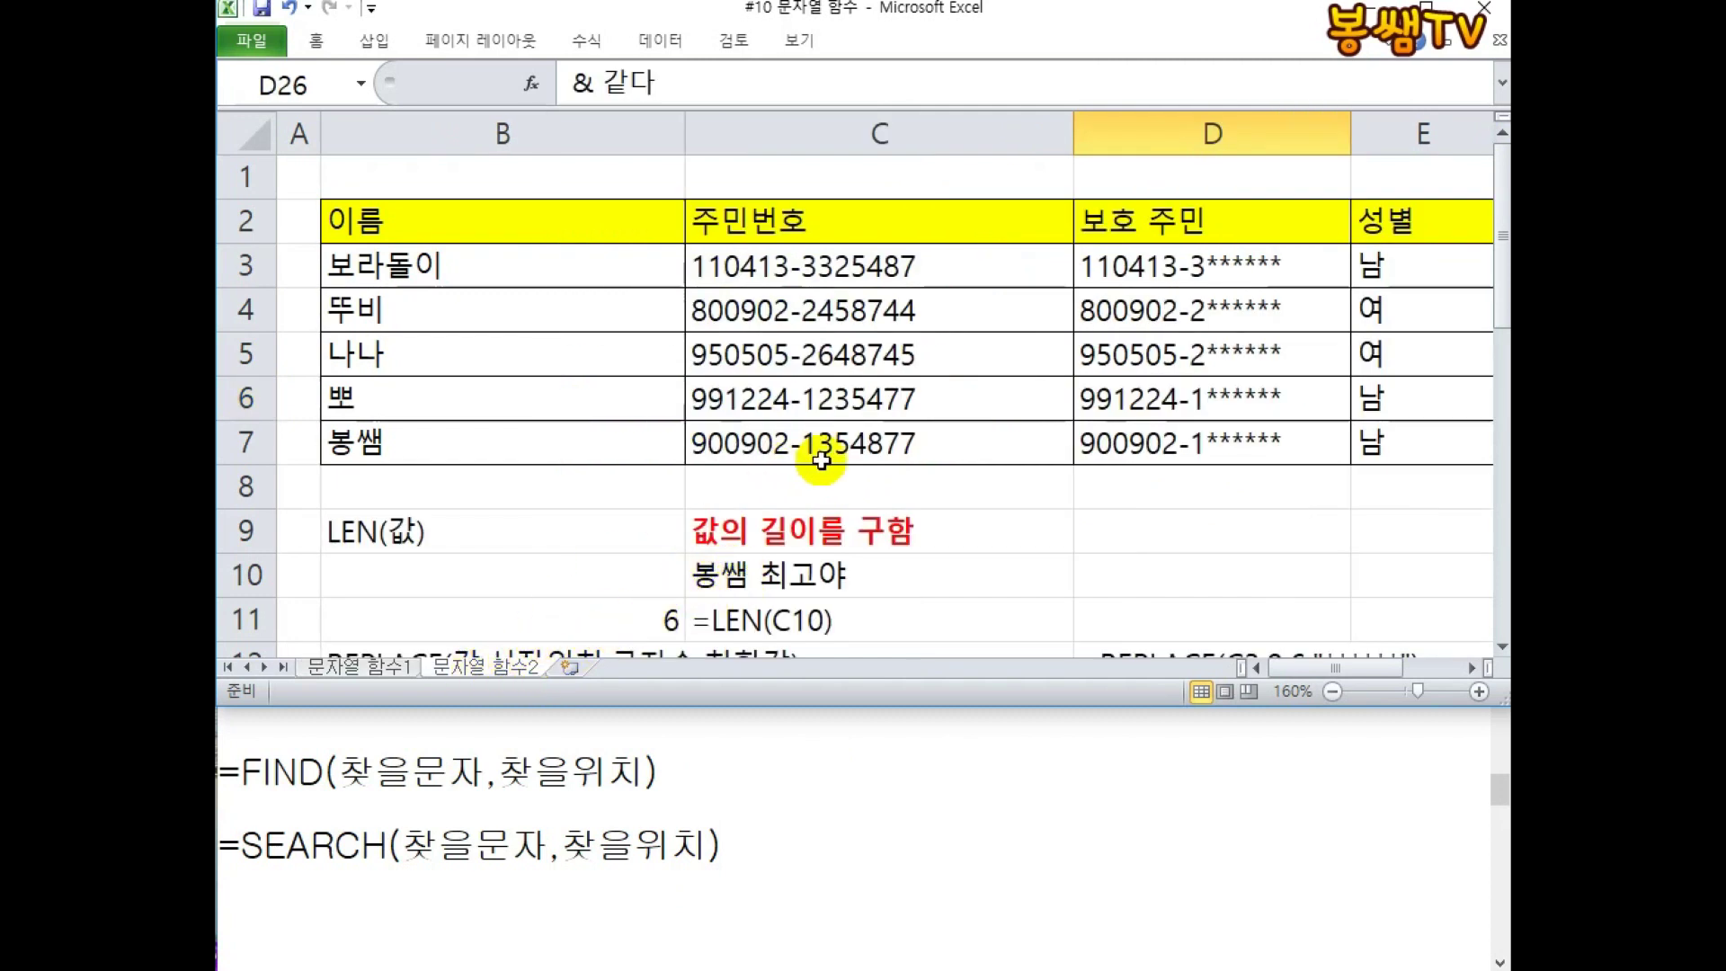
Delete the masked ID-number column D and narrow column B to fit the names.
right_click(1200, 133)
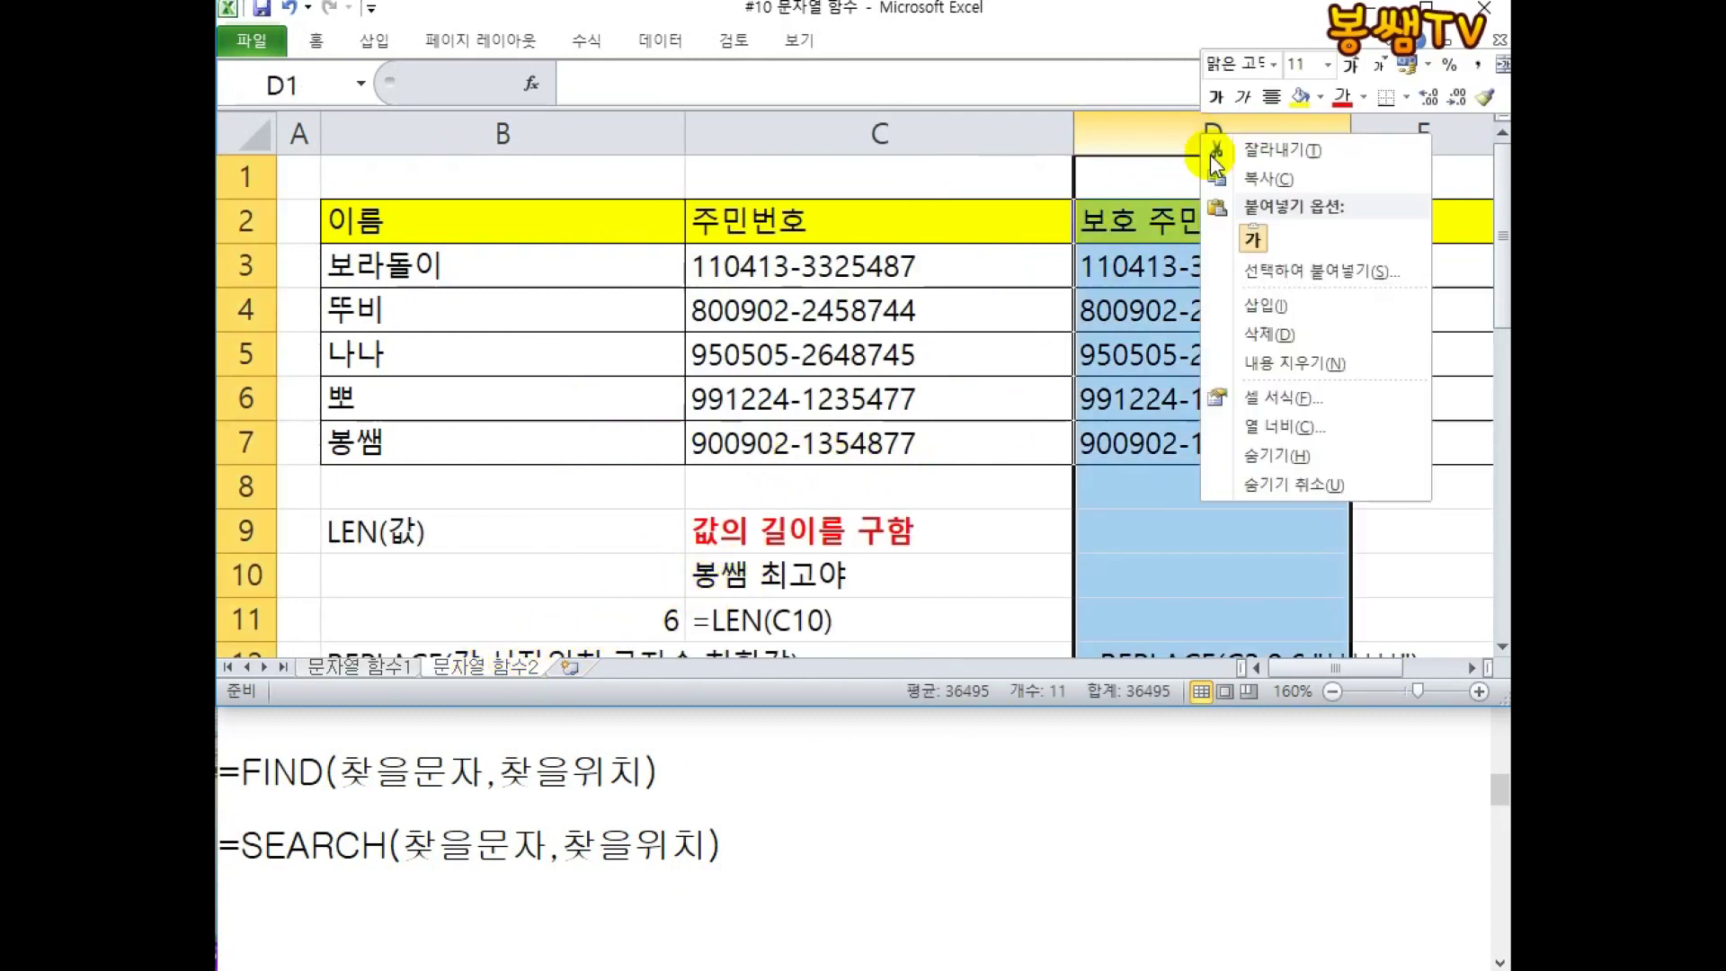
left_click(1269, 332)
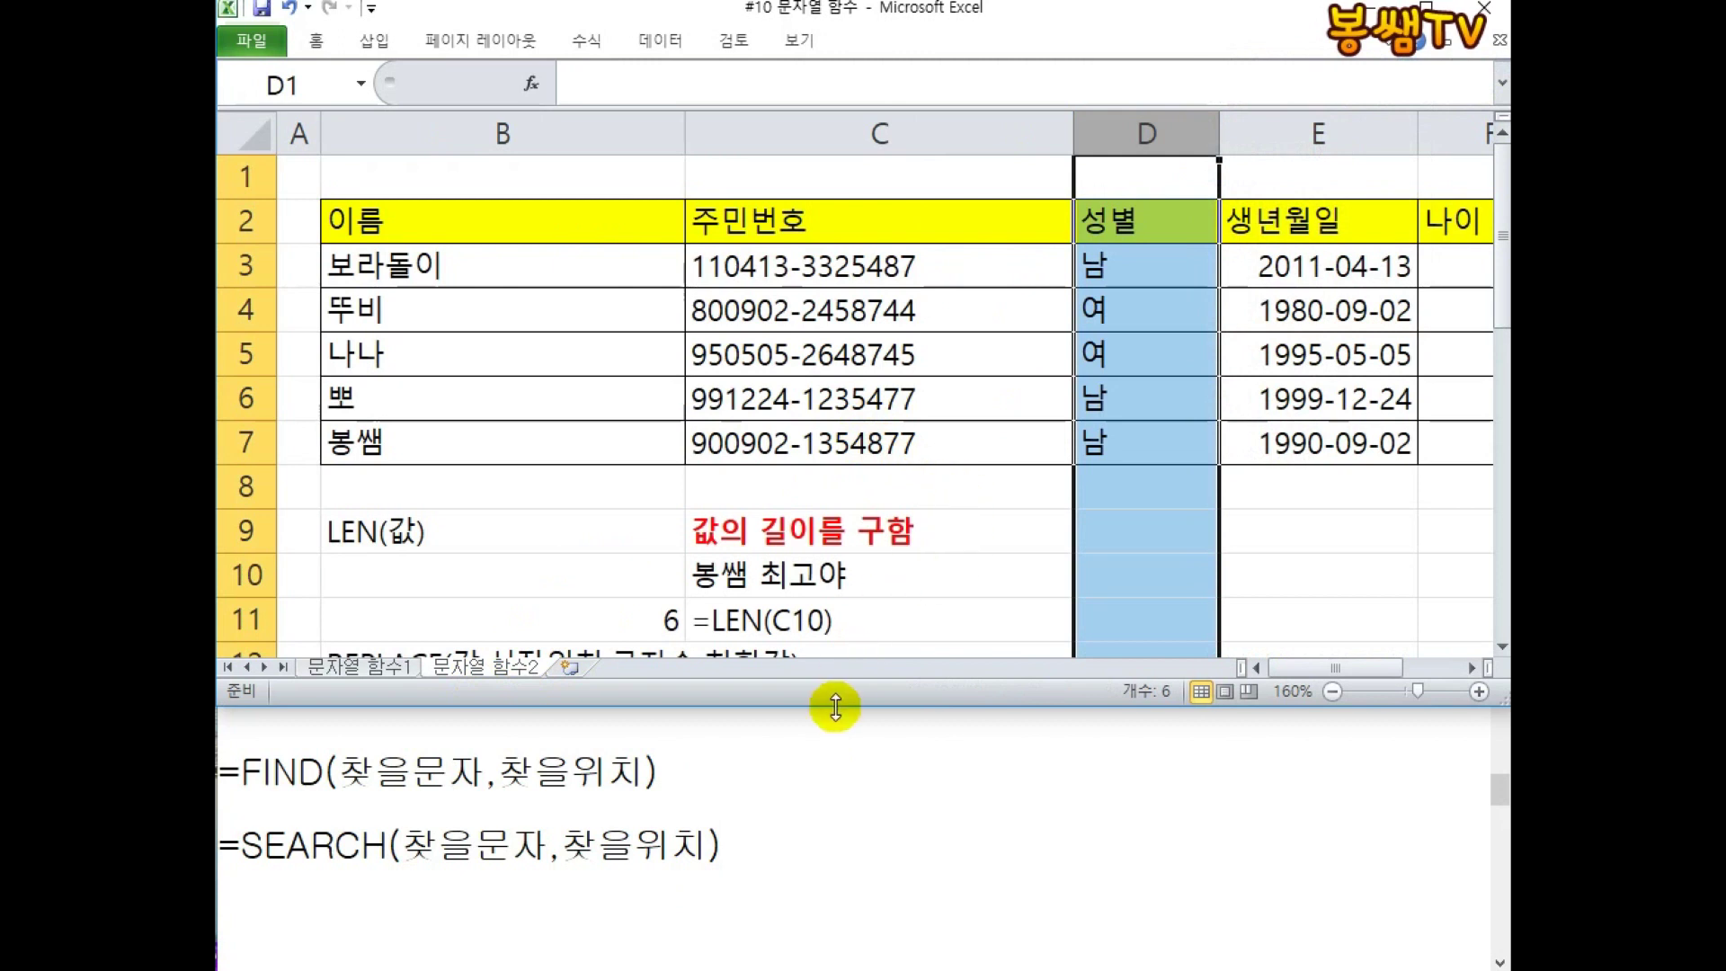
left_click_drag(835, 707, 790, 856)
left_click(878, 615)
left_click_drag(681, 131, 519, 129)
left_click(764, 310)
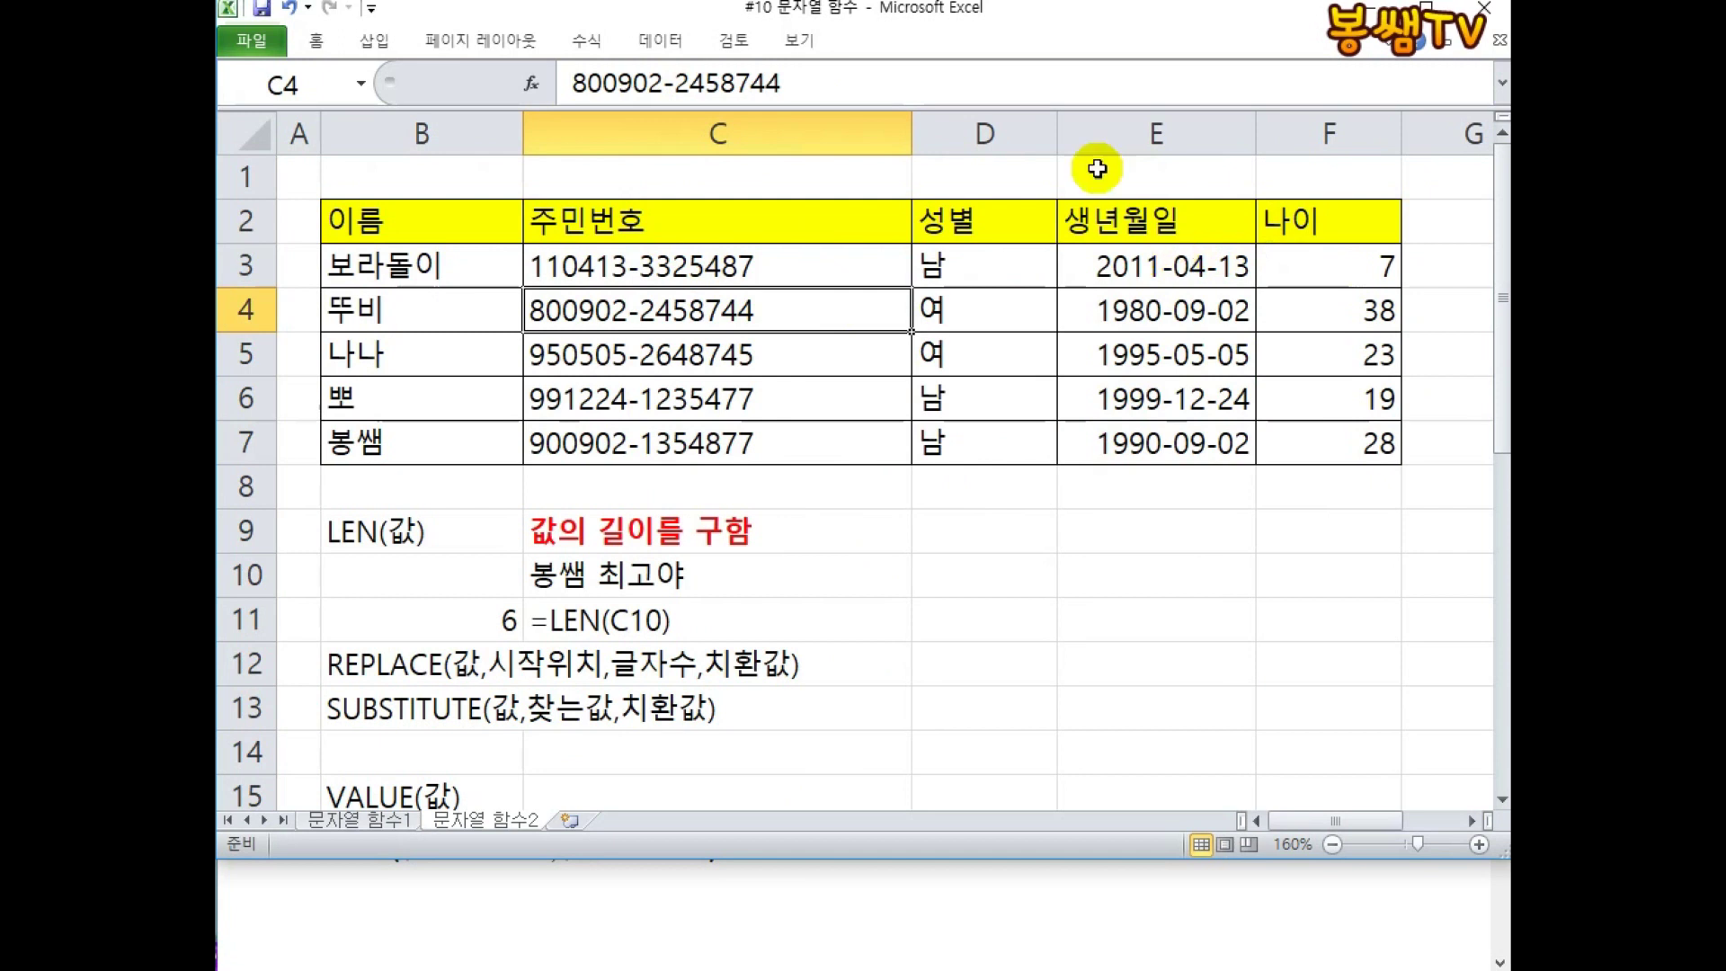
Delete the 생년월일 column and narrow columns C and B.
left_click(1119, 134)
right_click(1134, 135)
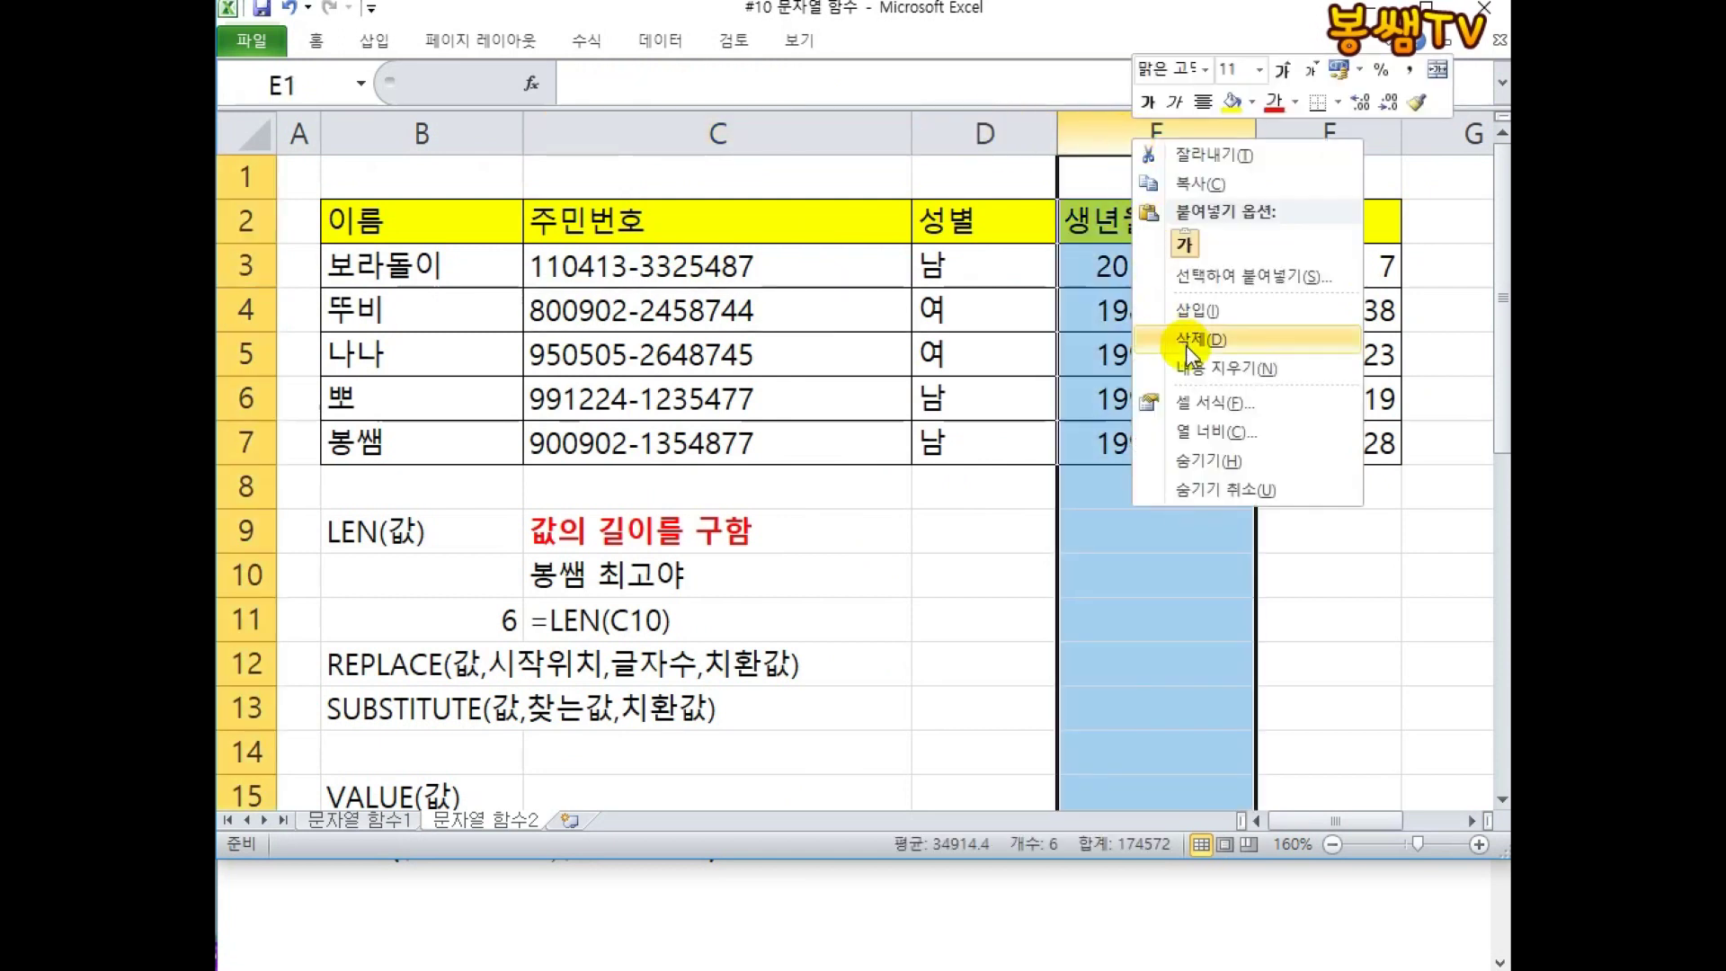
left_click(1185, 339)
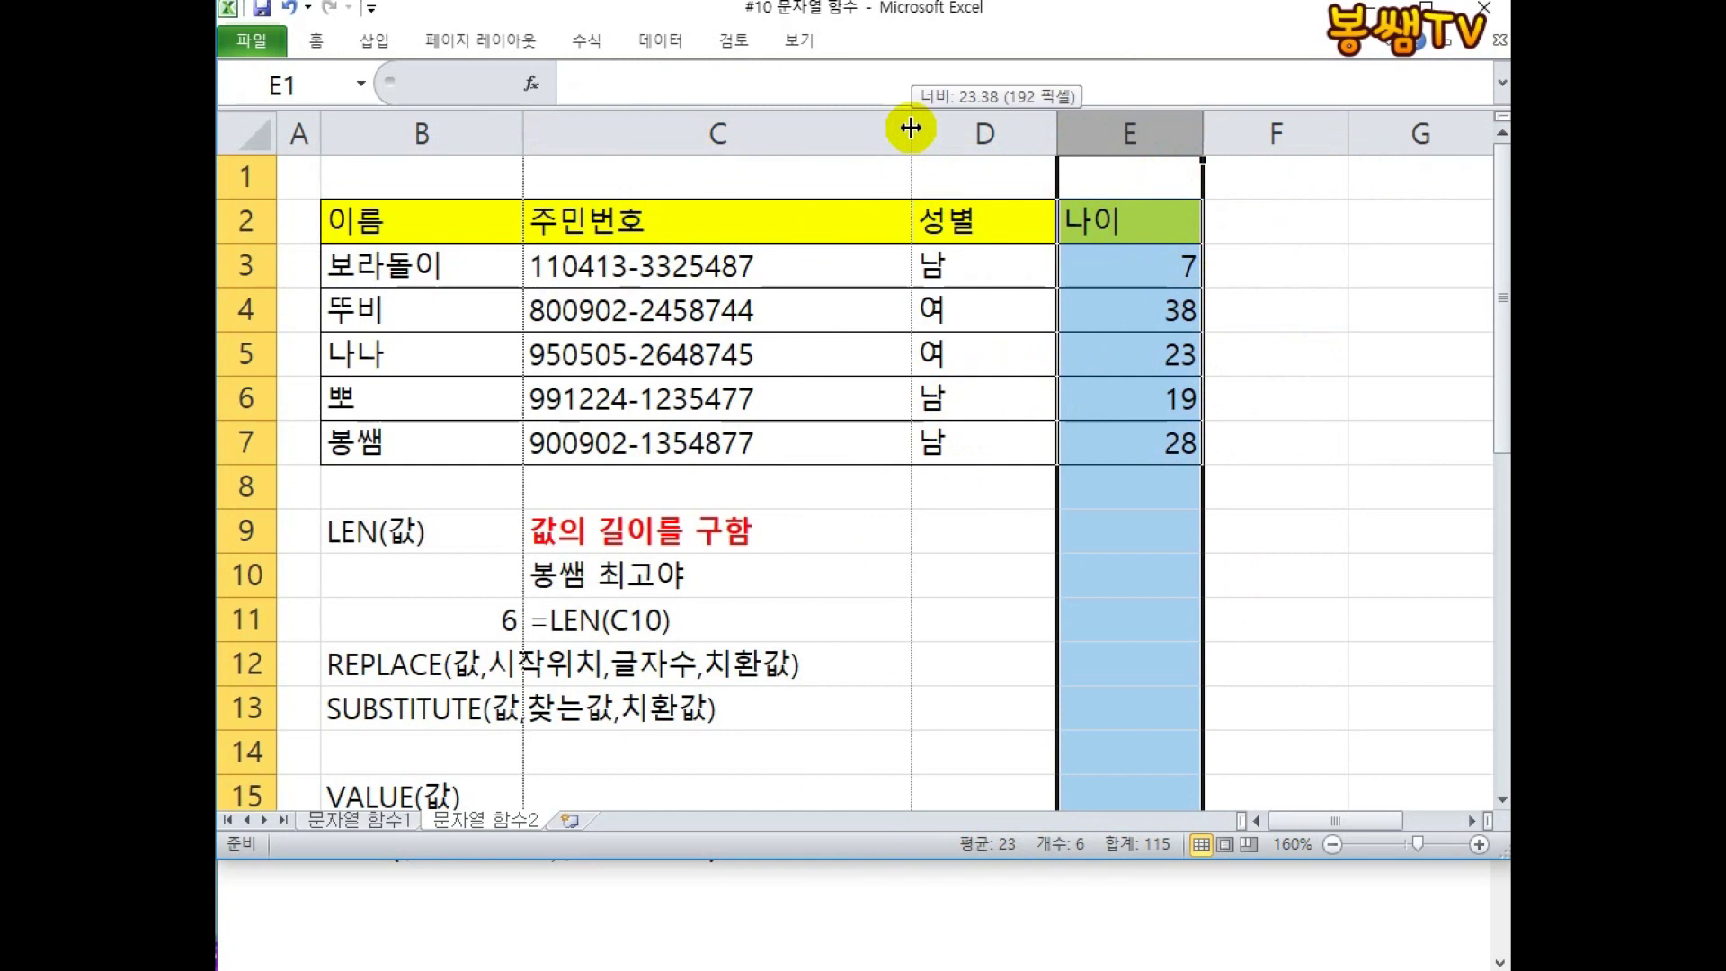
left_click_drag(908, 126, 798, 133)
left_click_drag(521, 135, 480, 136)
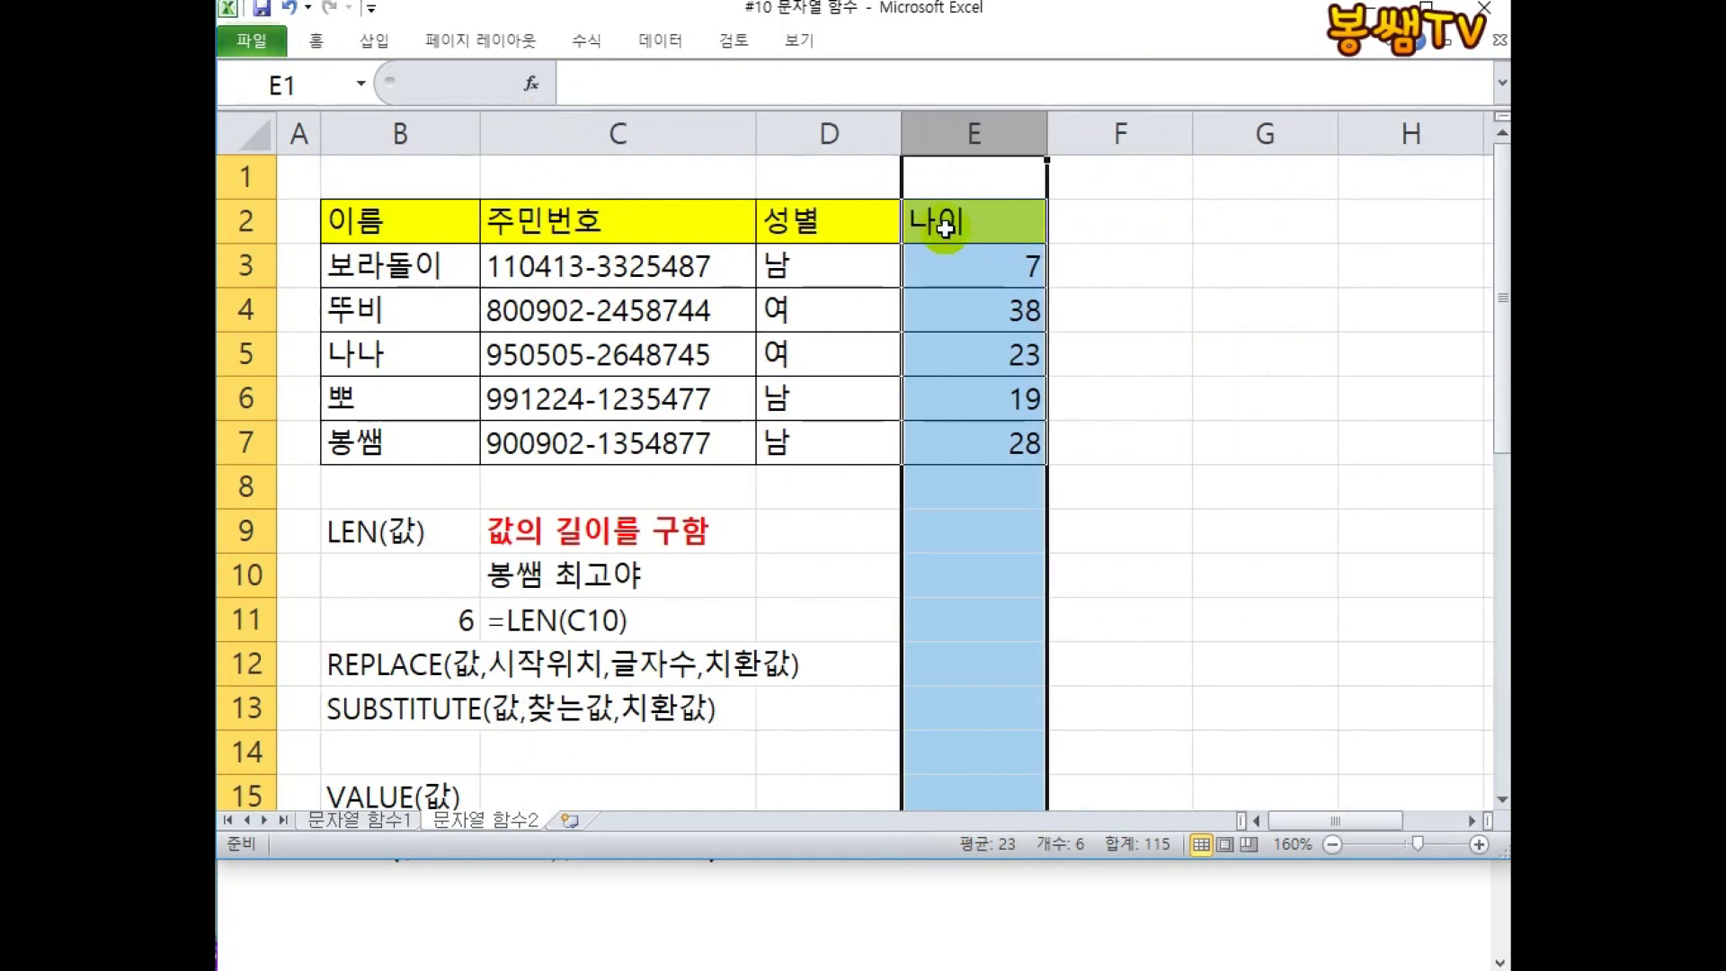
left_click(1022, 256)
left_click(1110, 224)
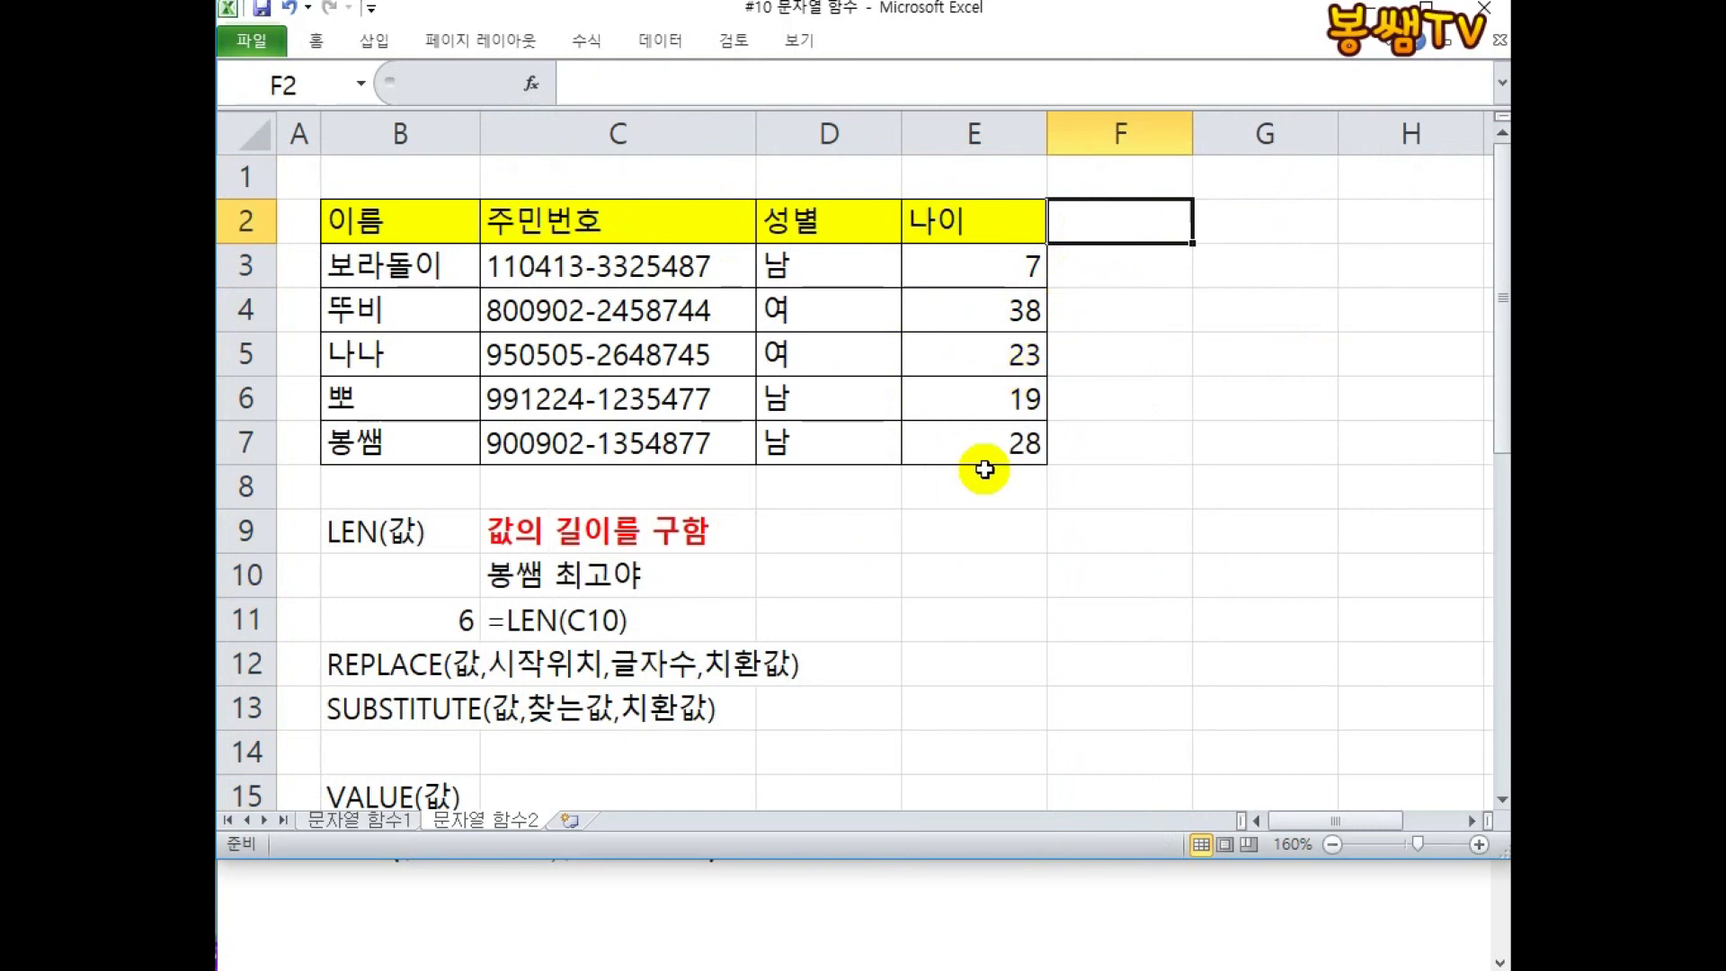
left_click(958, 537)
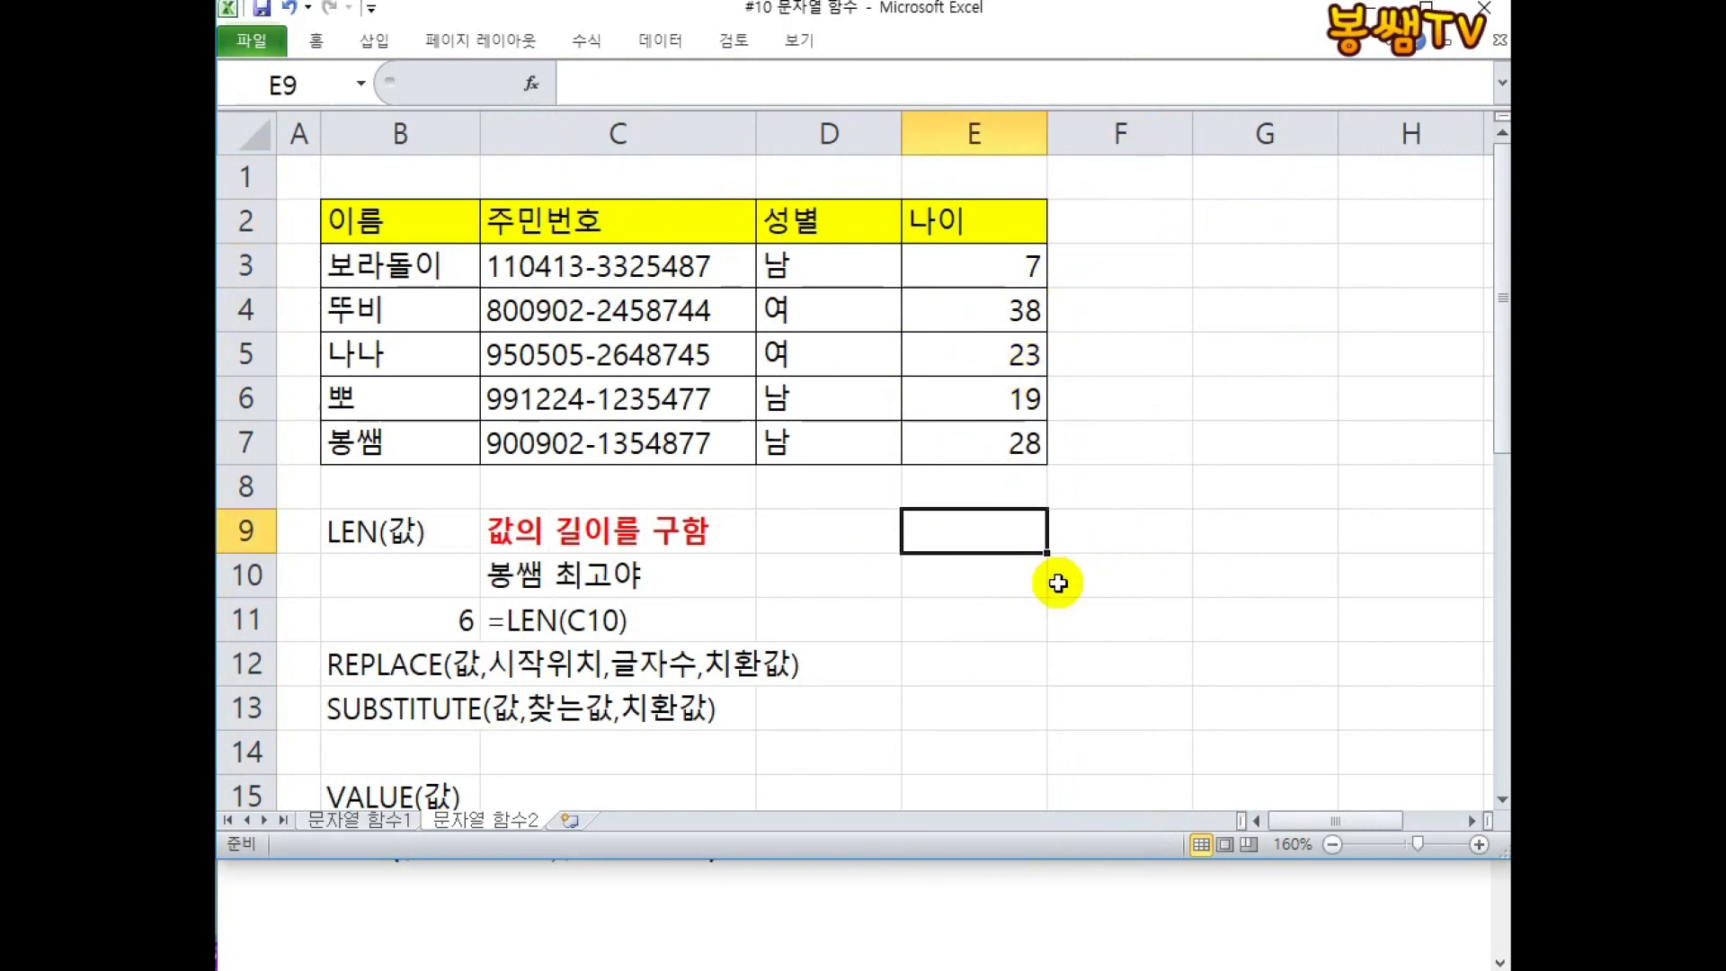
Enter the syntax note REPT(값,반복횟수) in E9.
type("ㄱㄷ")
key("BackSpace")
key("BackSpace")
type("RE")
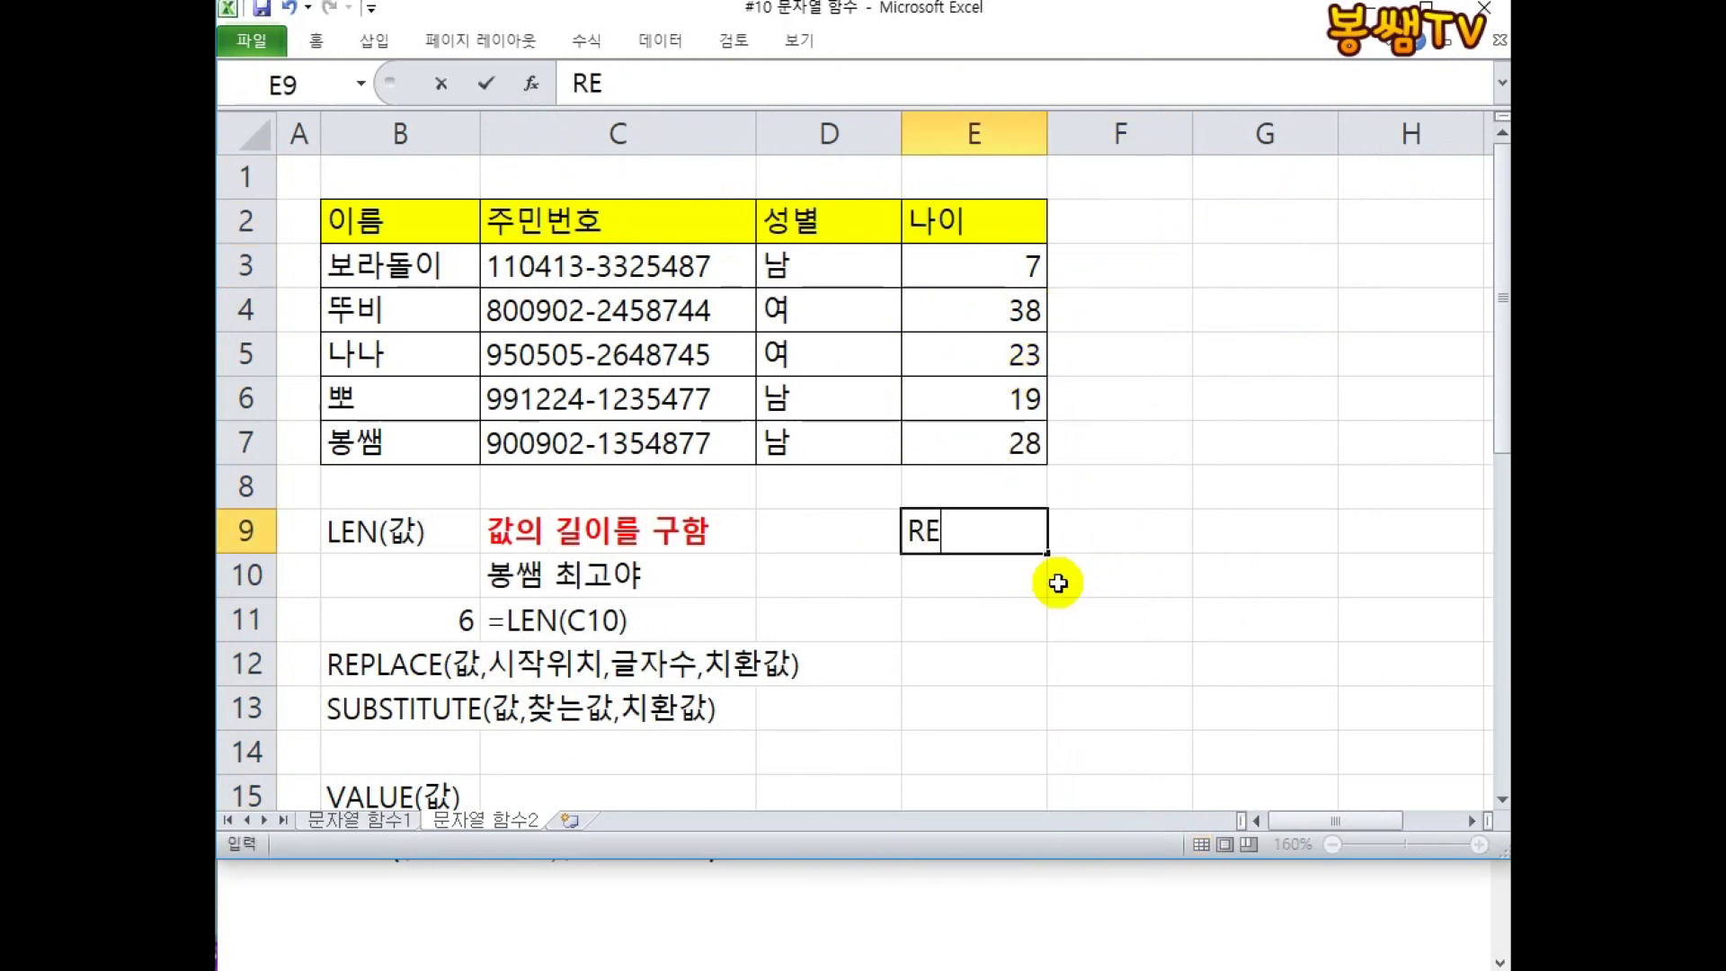
type("PT(값,반")
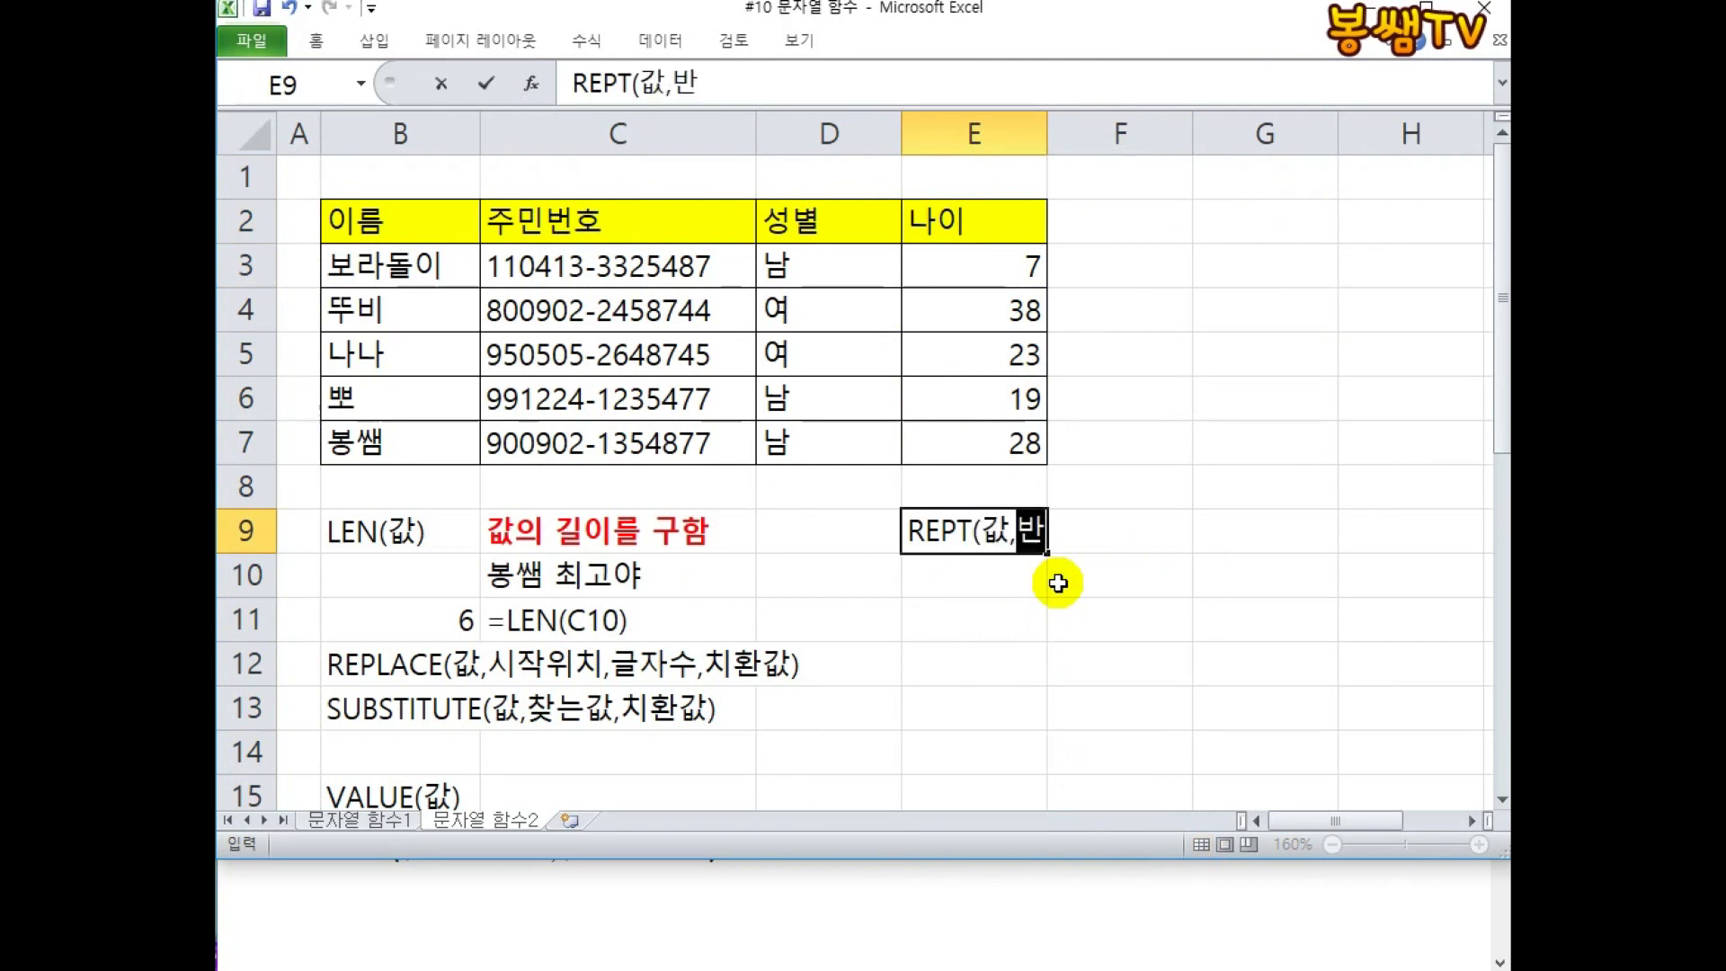
type("ㅂ횟수)")
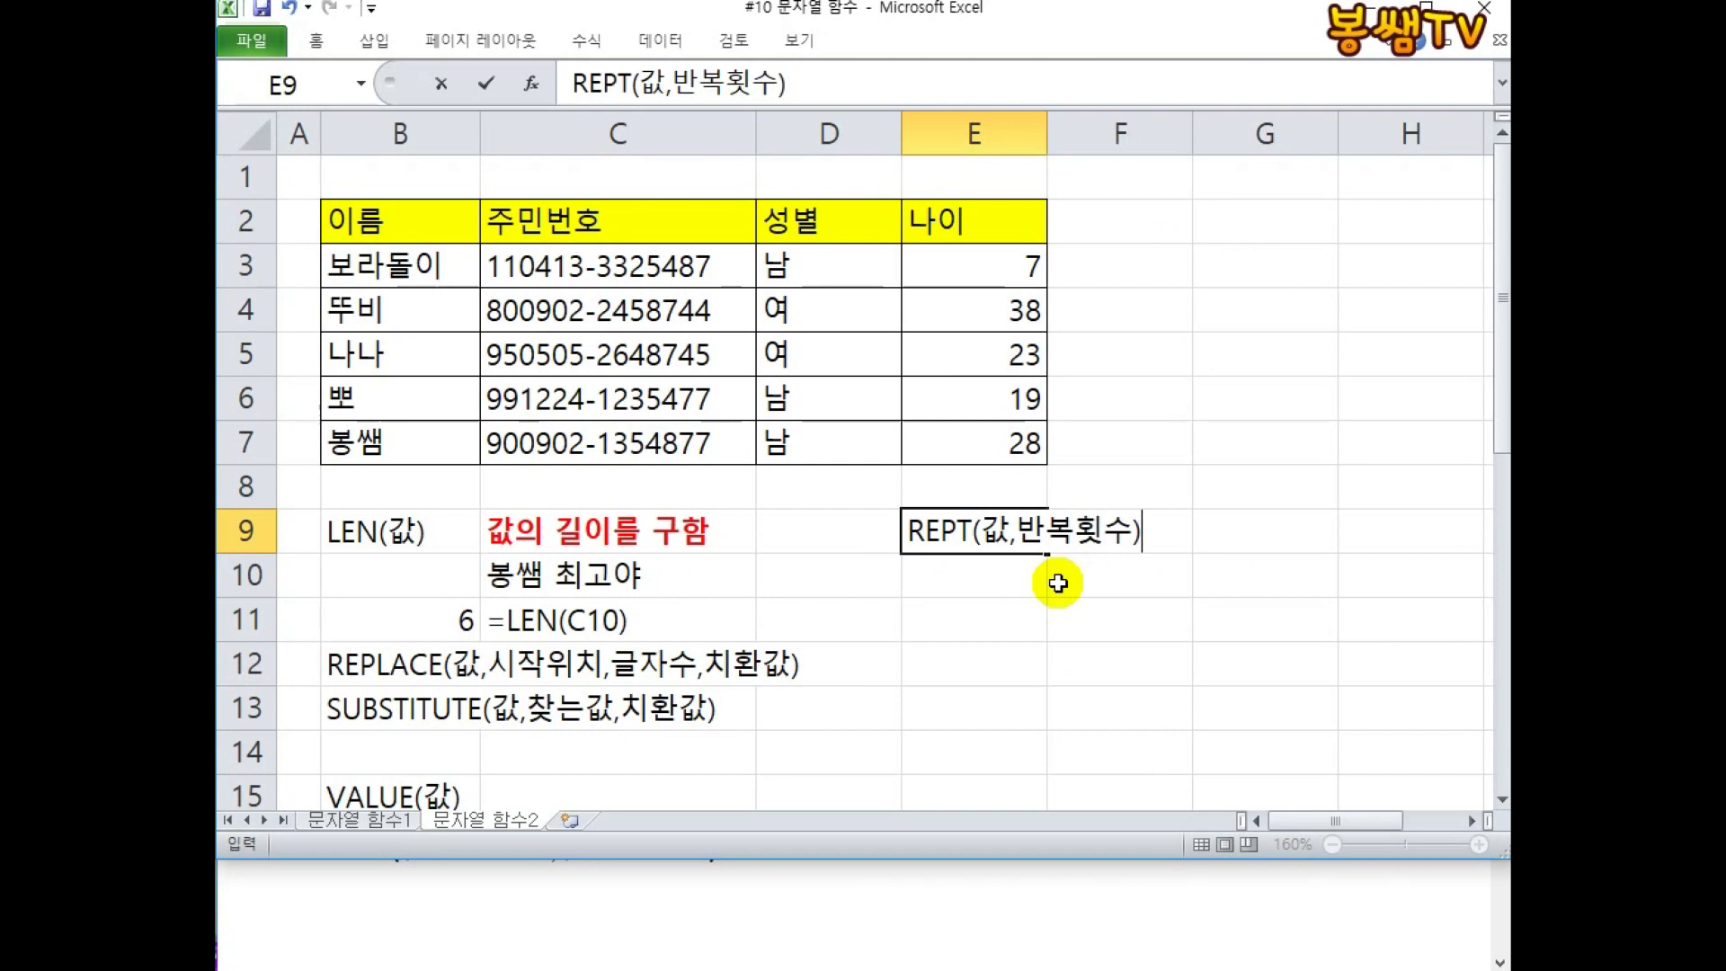
key("Return")
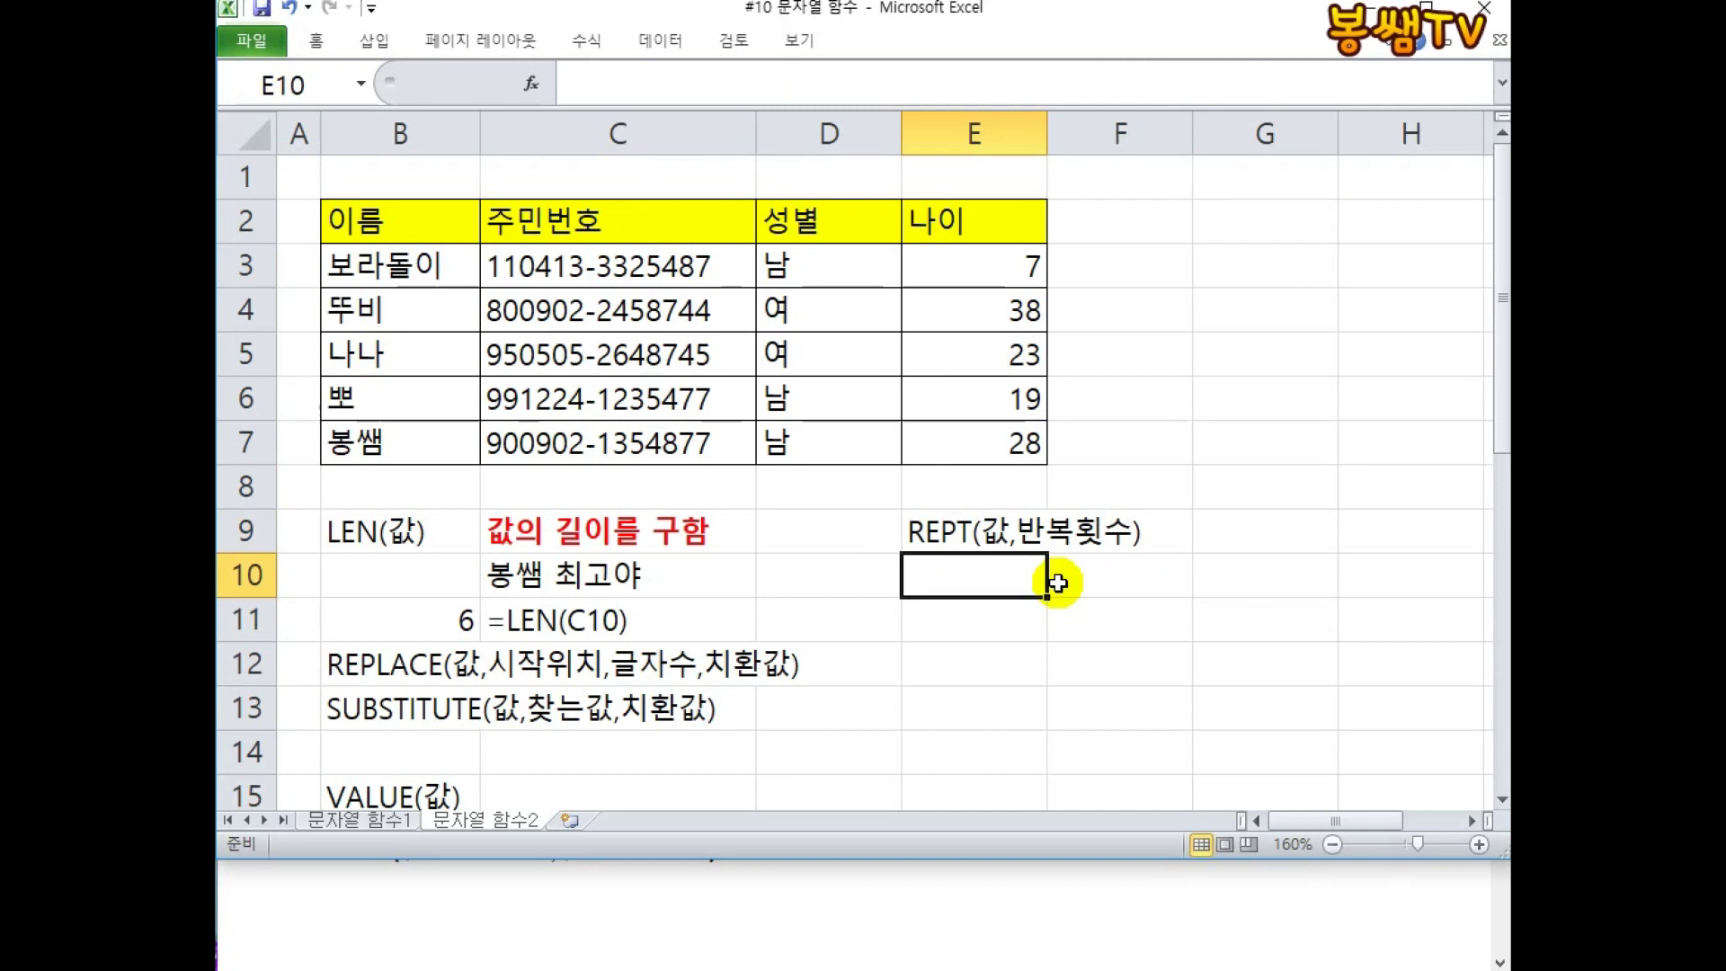
Enter =REPT("★",5) in E10 to show five stars.
type("=REPT(")
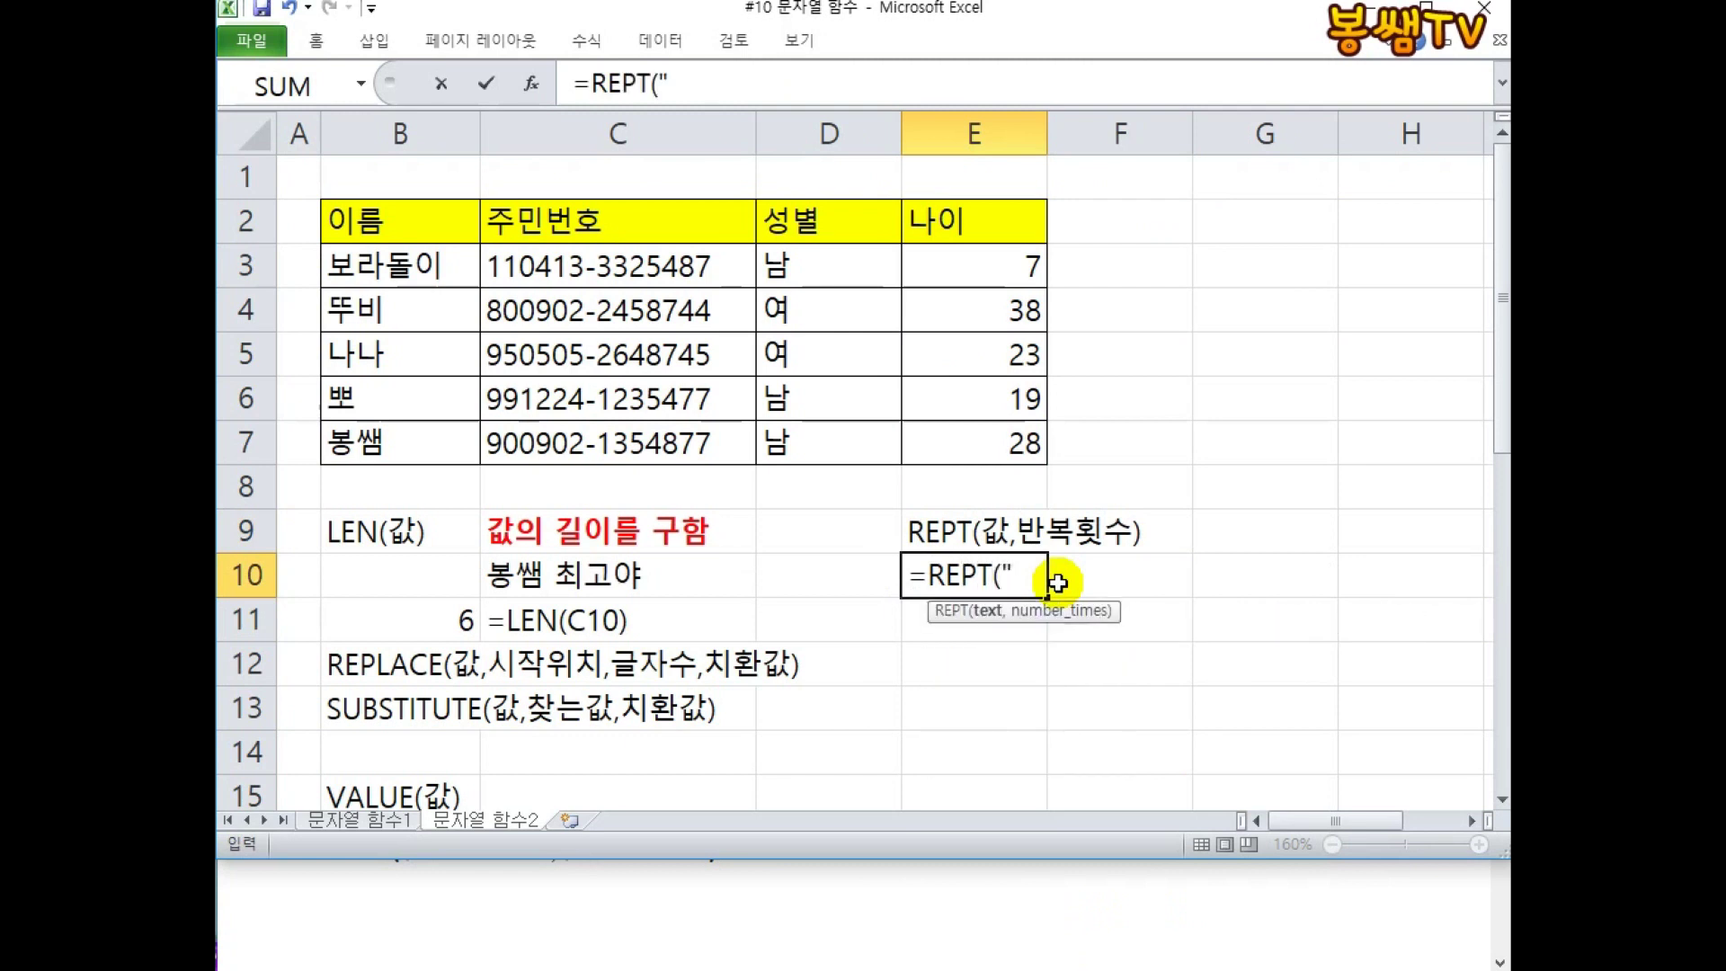
type("\"ㅁ")
key("Hangul_Hanja")
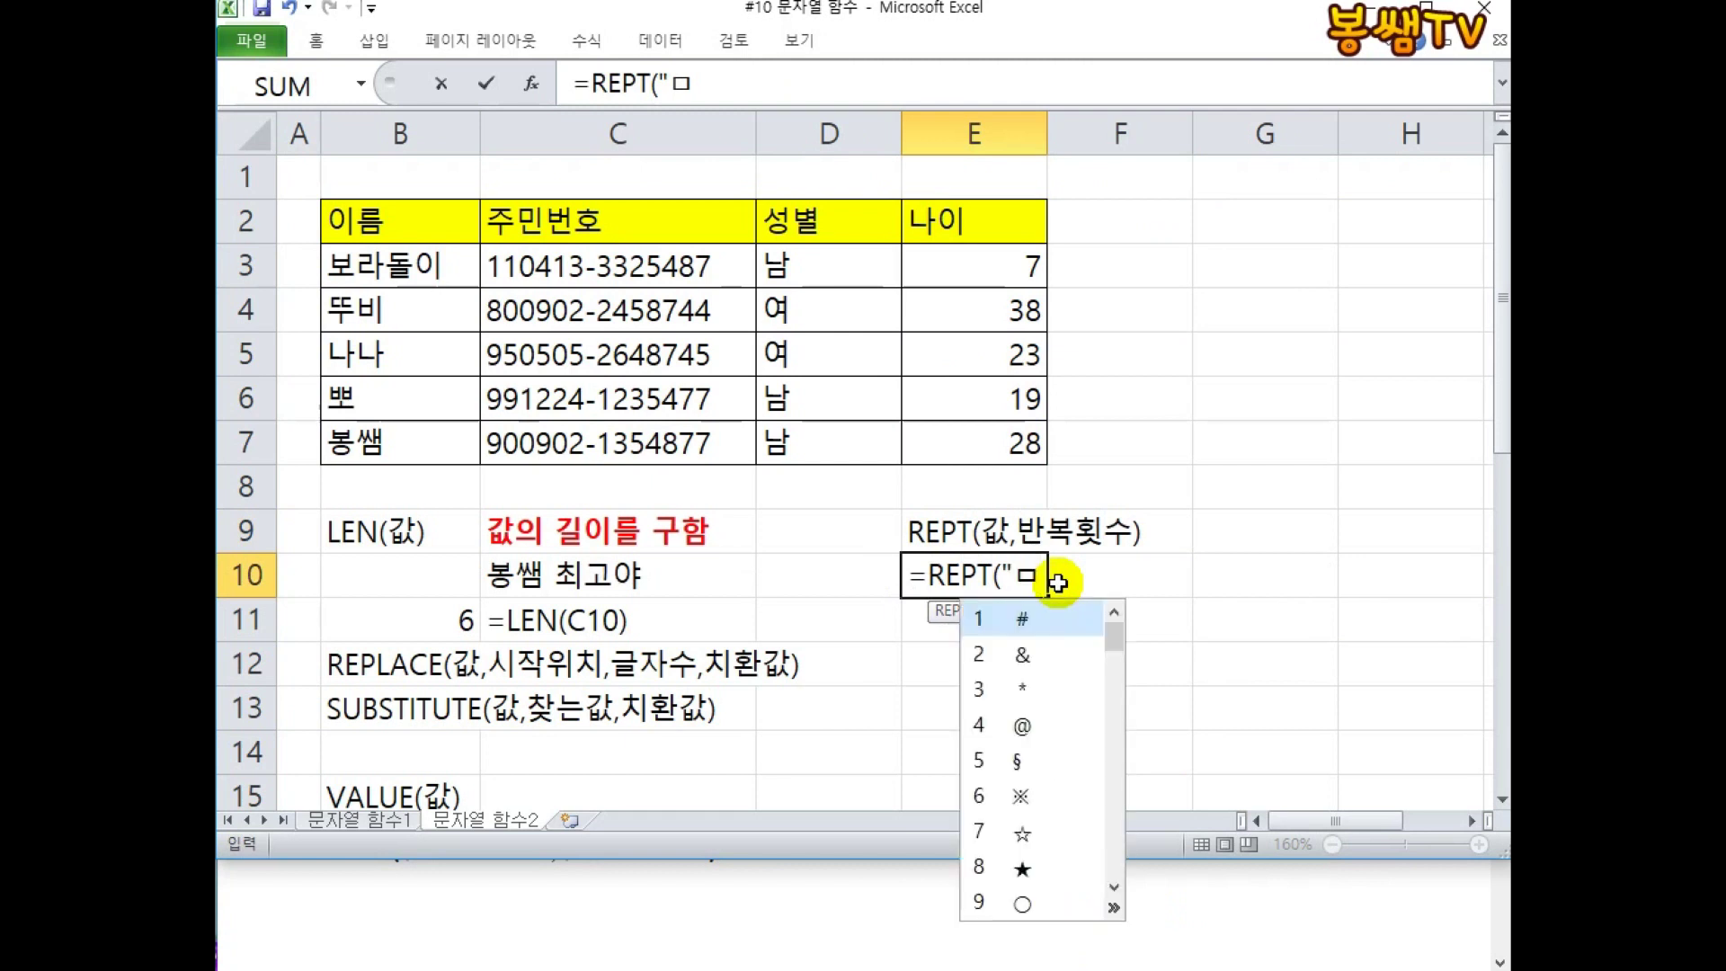
key("8")
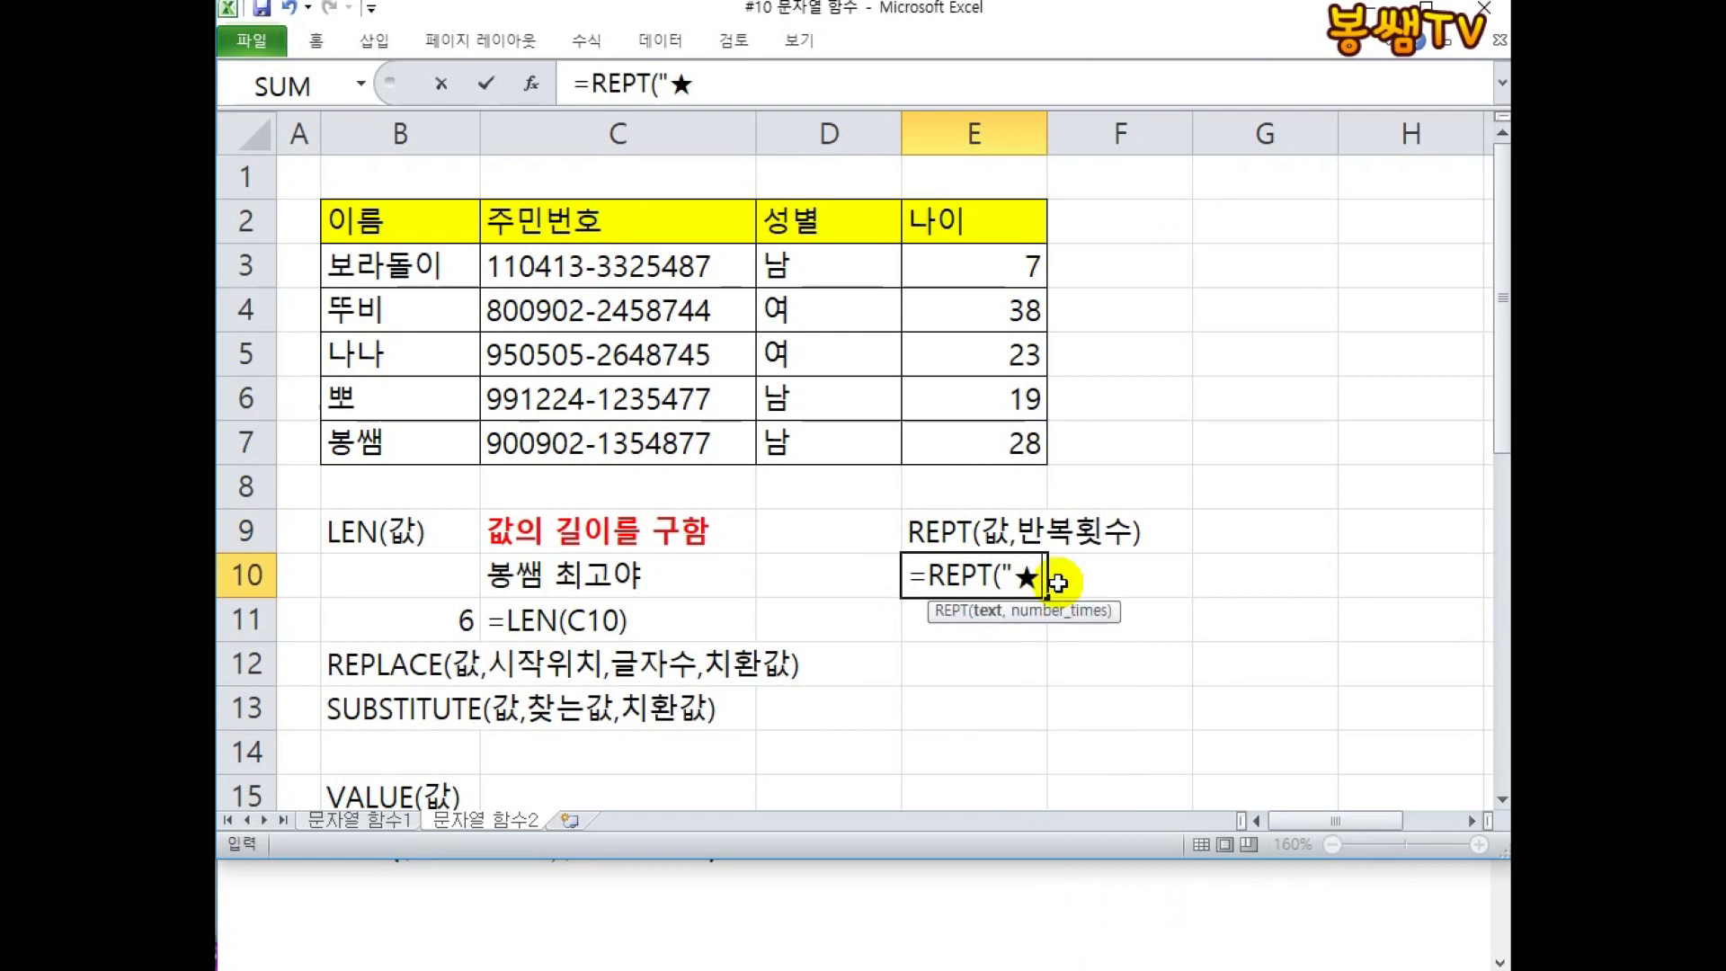
type("\",")
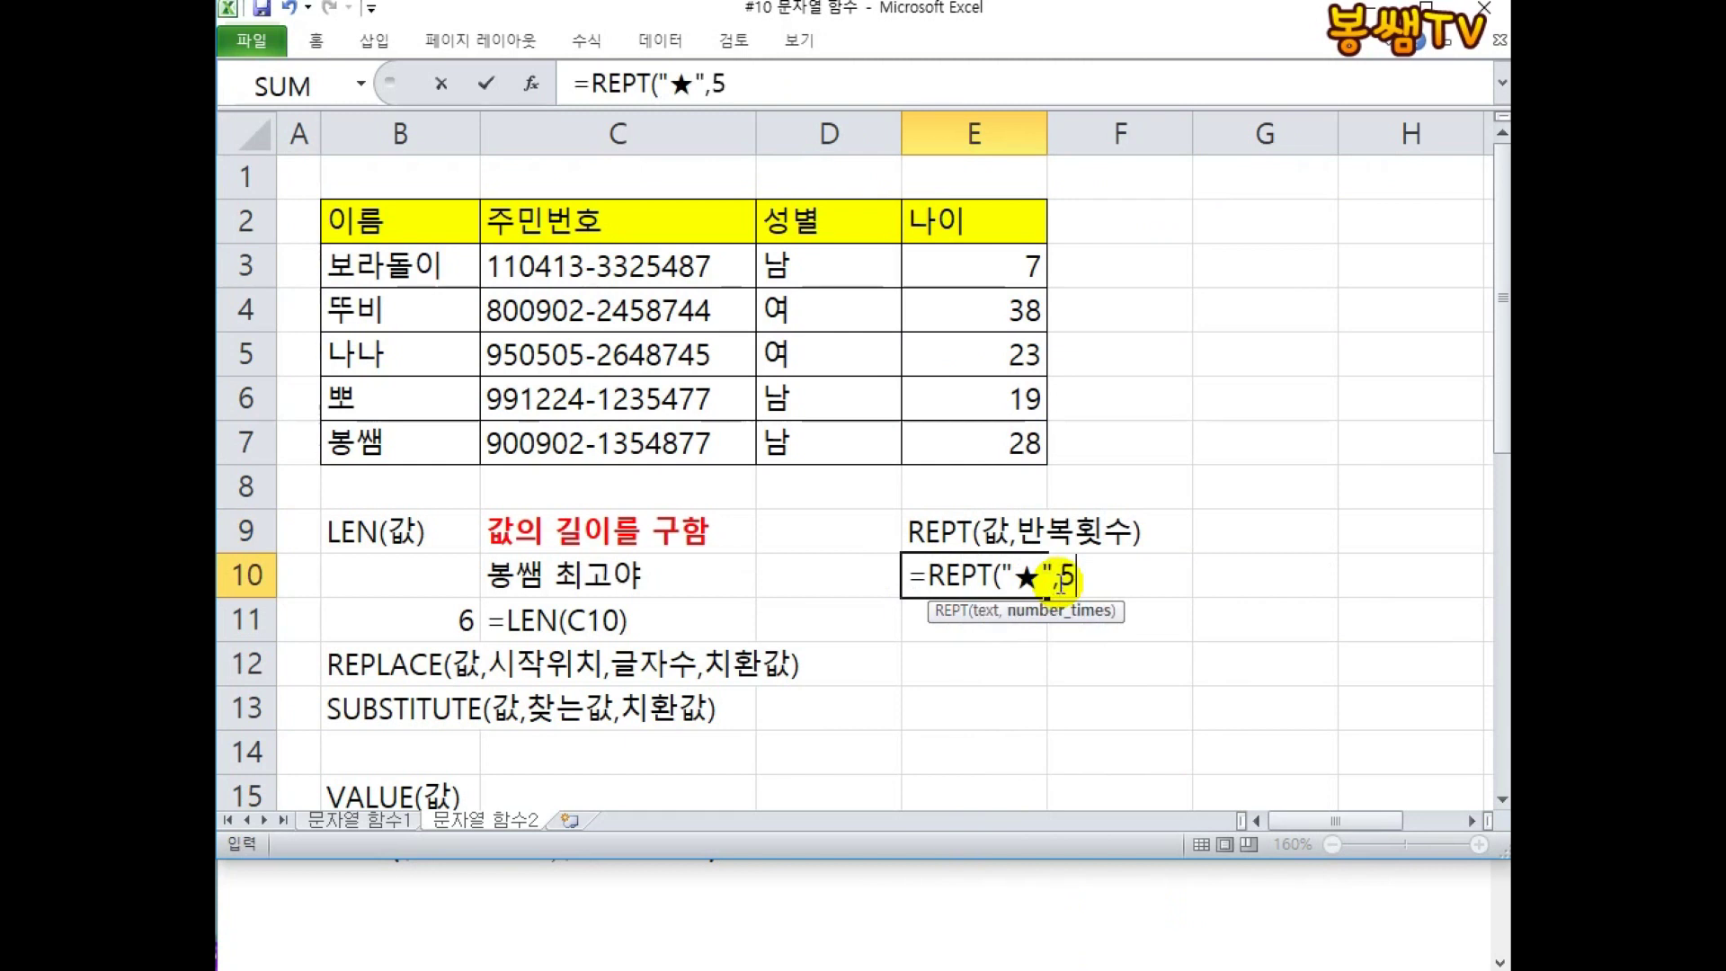
type("5)")
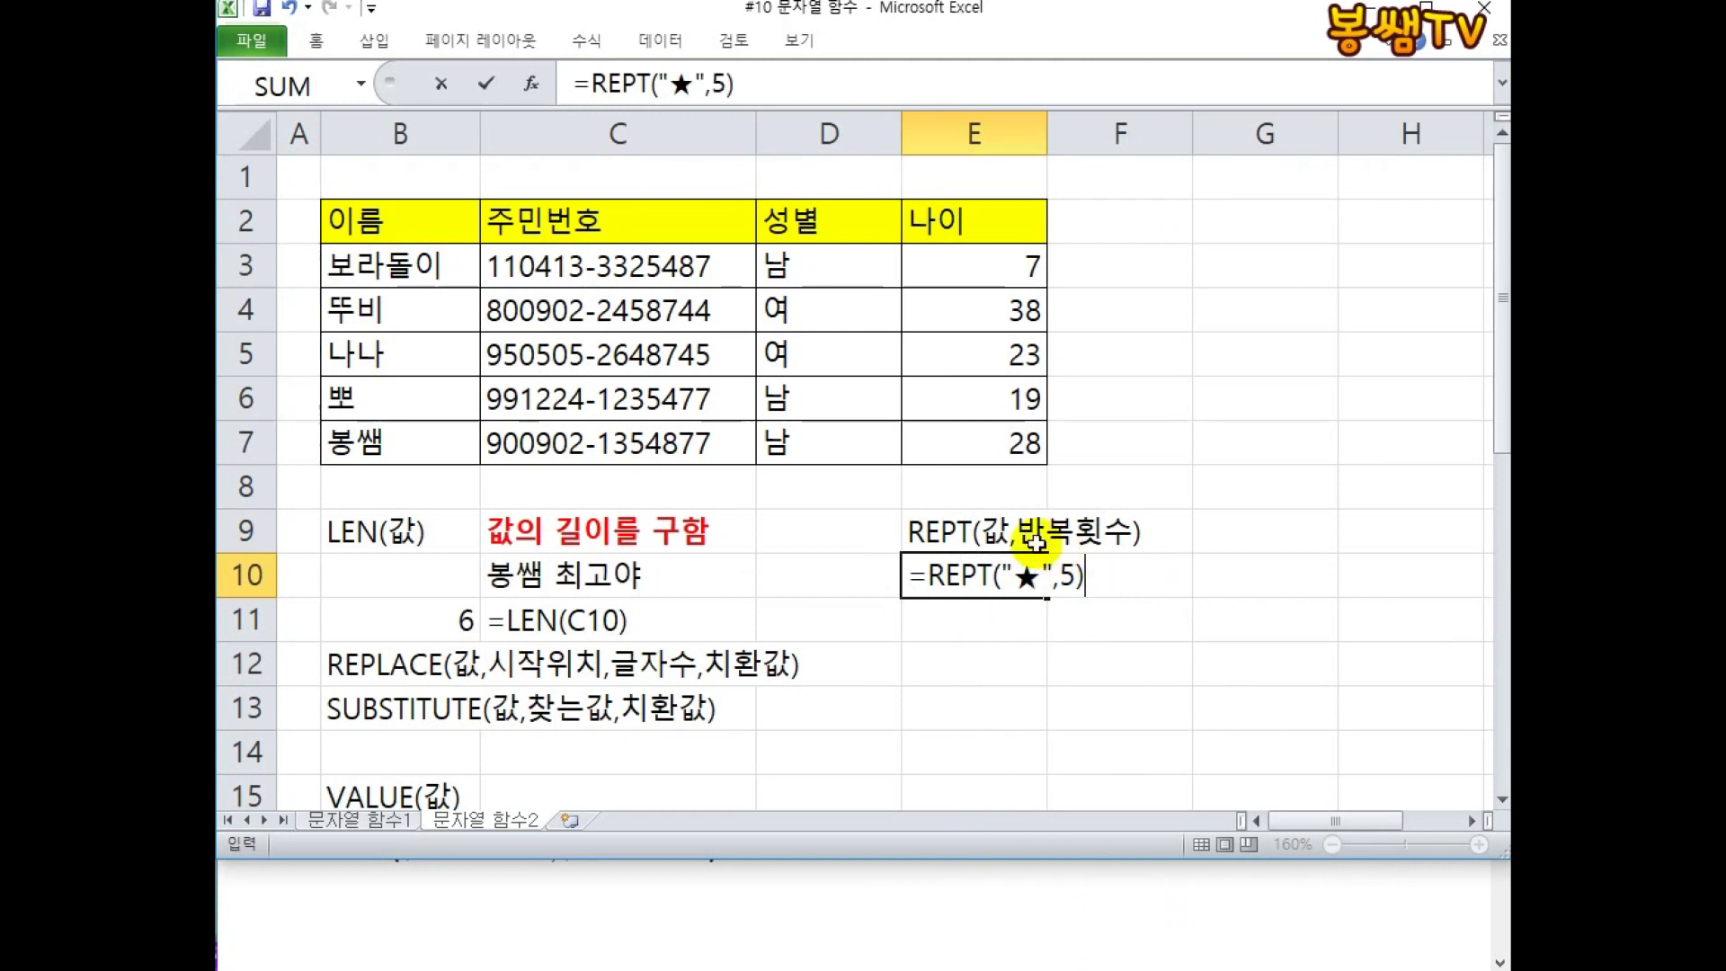
key("Return")
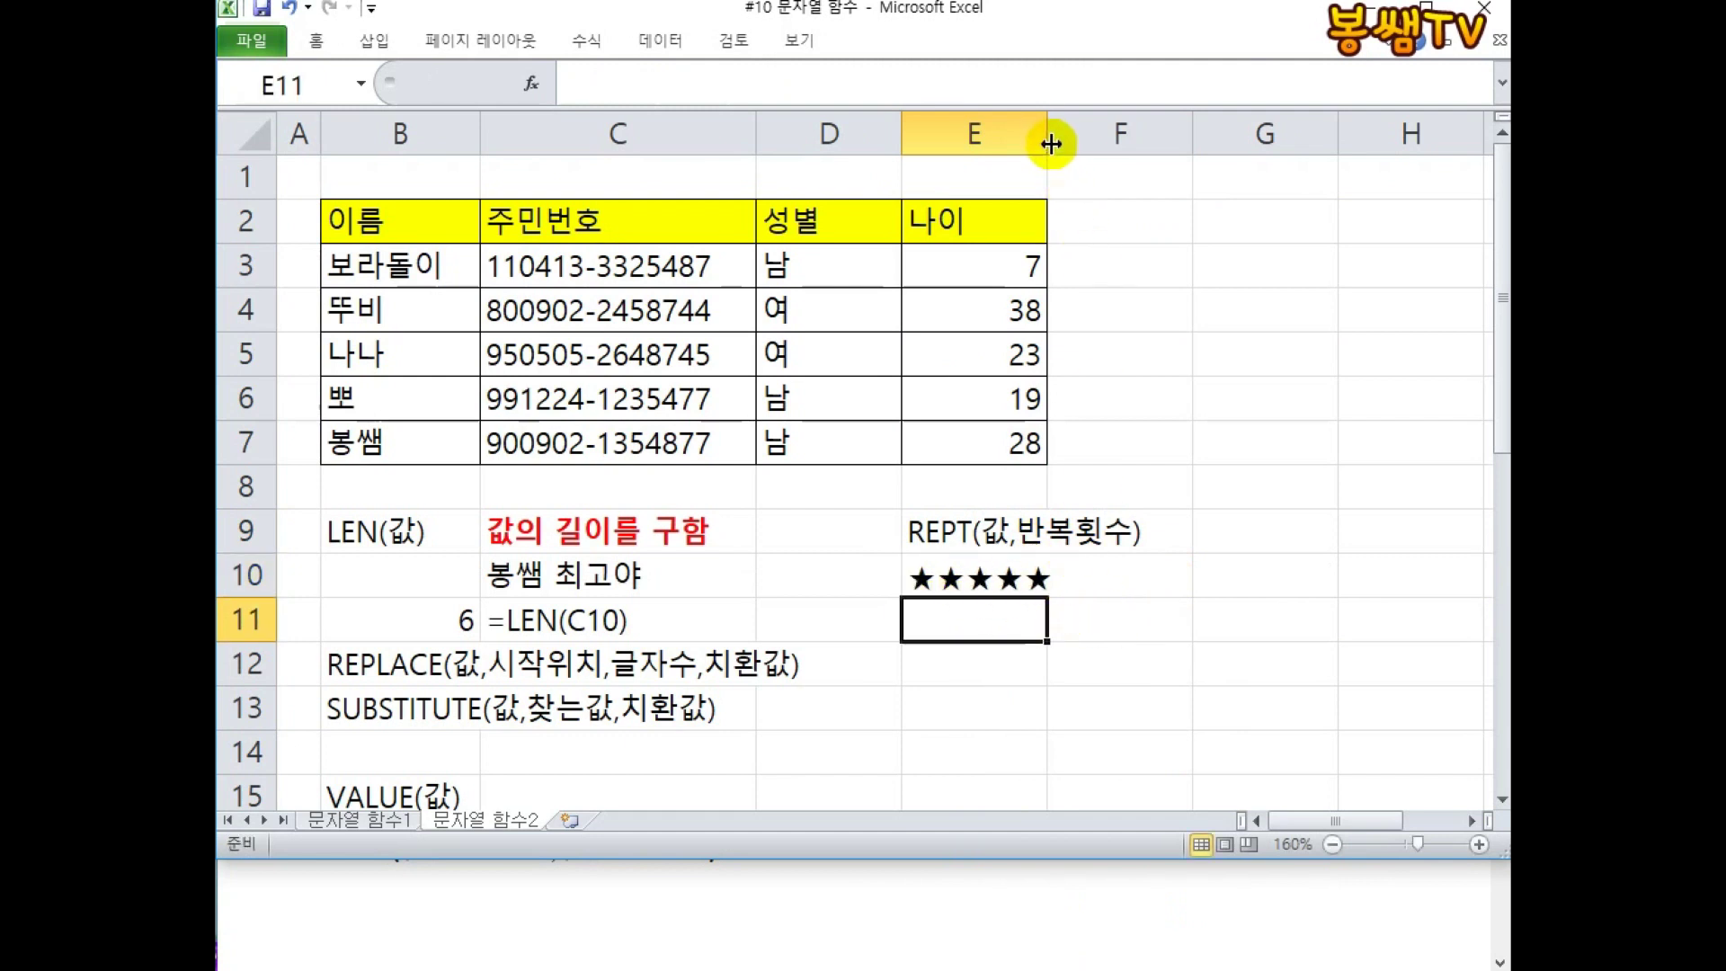
Widen column E and put the formula text '=REPT("★",5) in F10.
left_click_drag(1048, 134, 1088, 135)
double_click(994, 566)
left_click_drag(1117, 575, 904, 575)
key("ctrl+c")
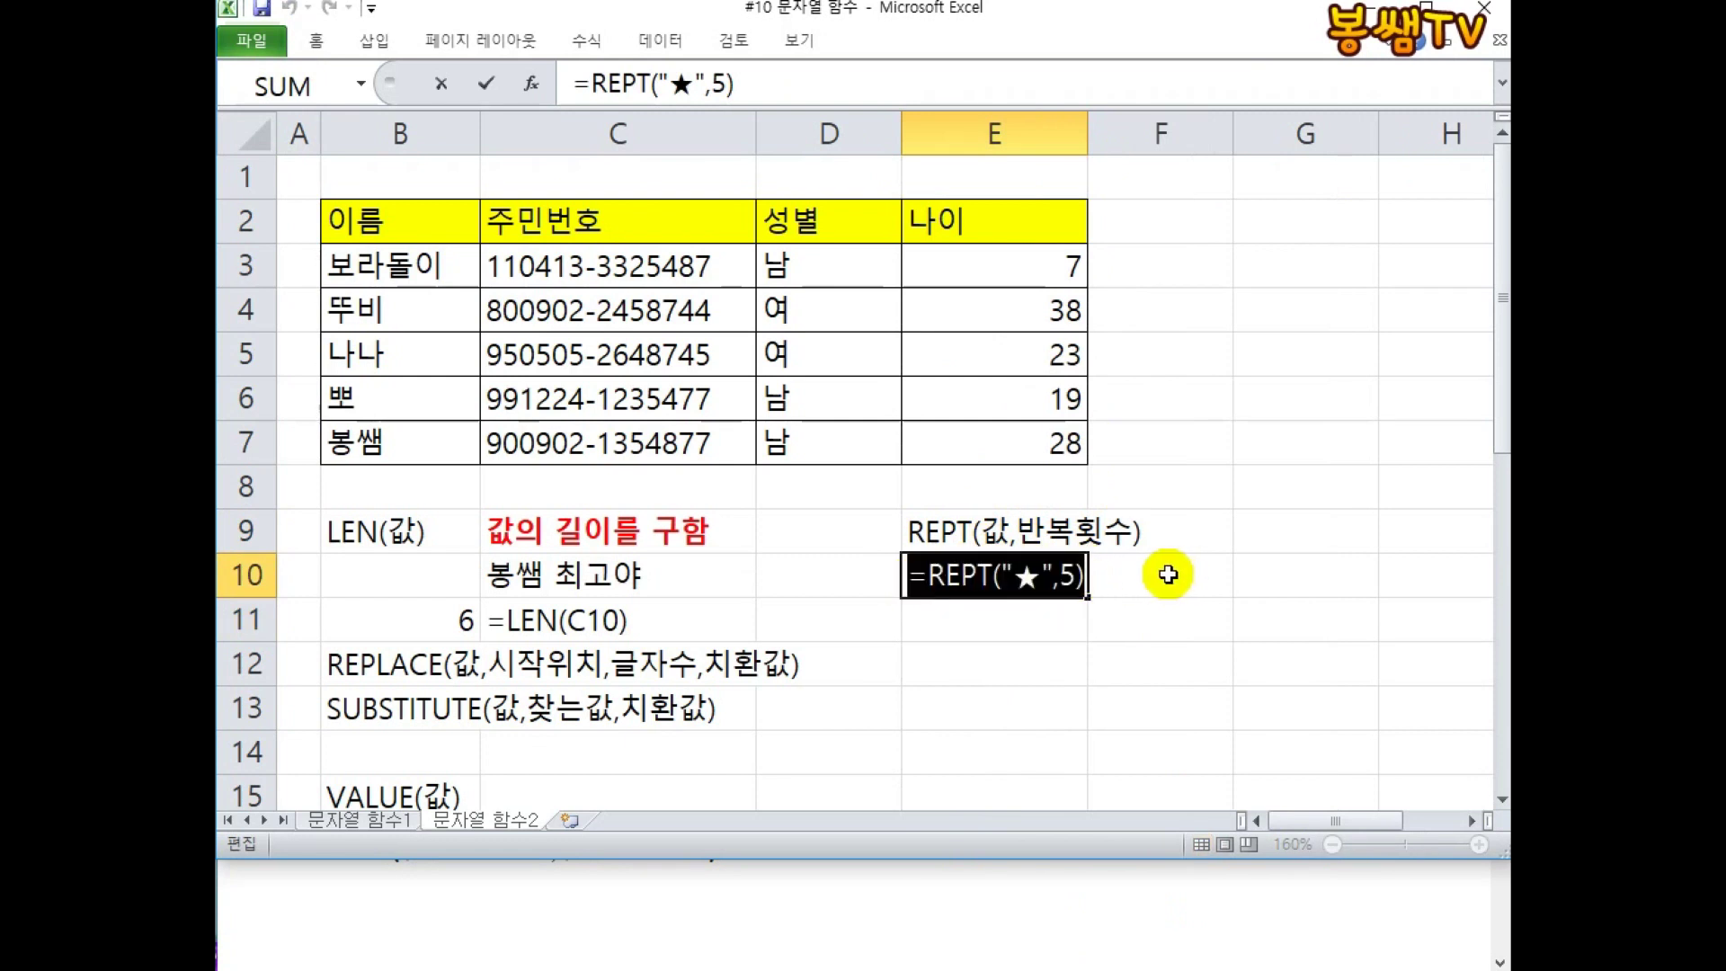
left_click(1144, 578)
type("'")
key("ctrl+v")
key("Return")
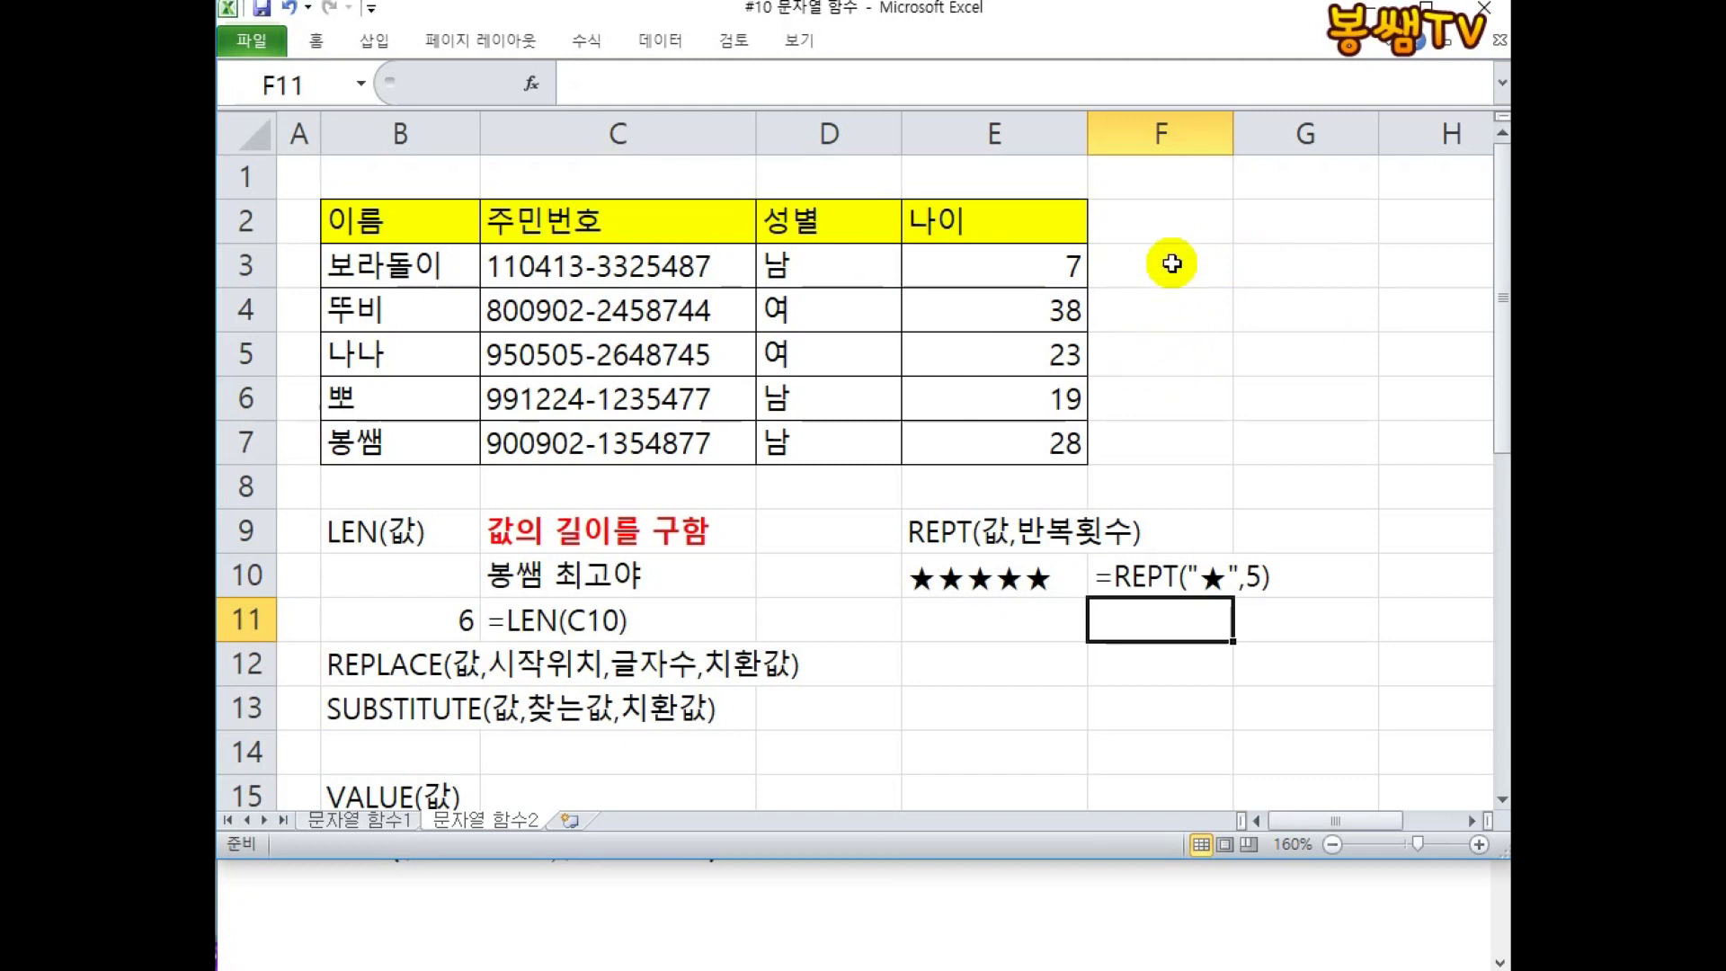
Add the 사은품 header in F2, widen column F and narrow column C.
left_click(1155, 220)
type("사은품")
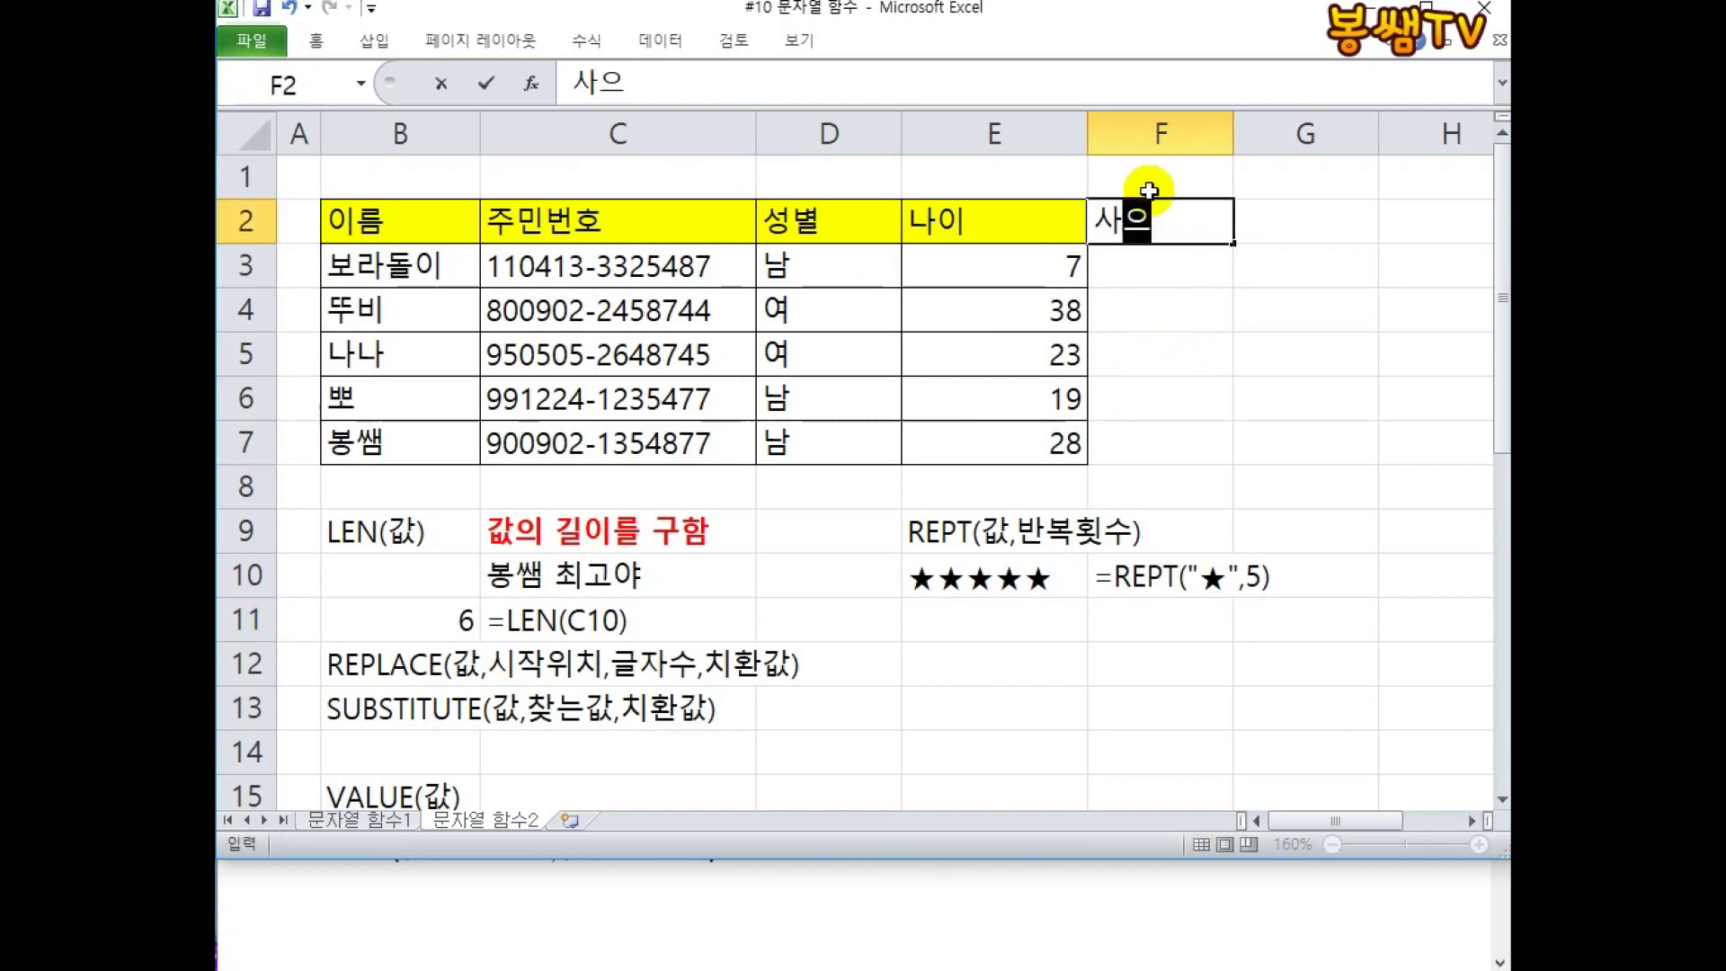
key("Return")
left_click_drag(1233, 135, 1302, 135)
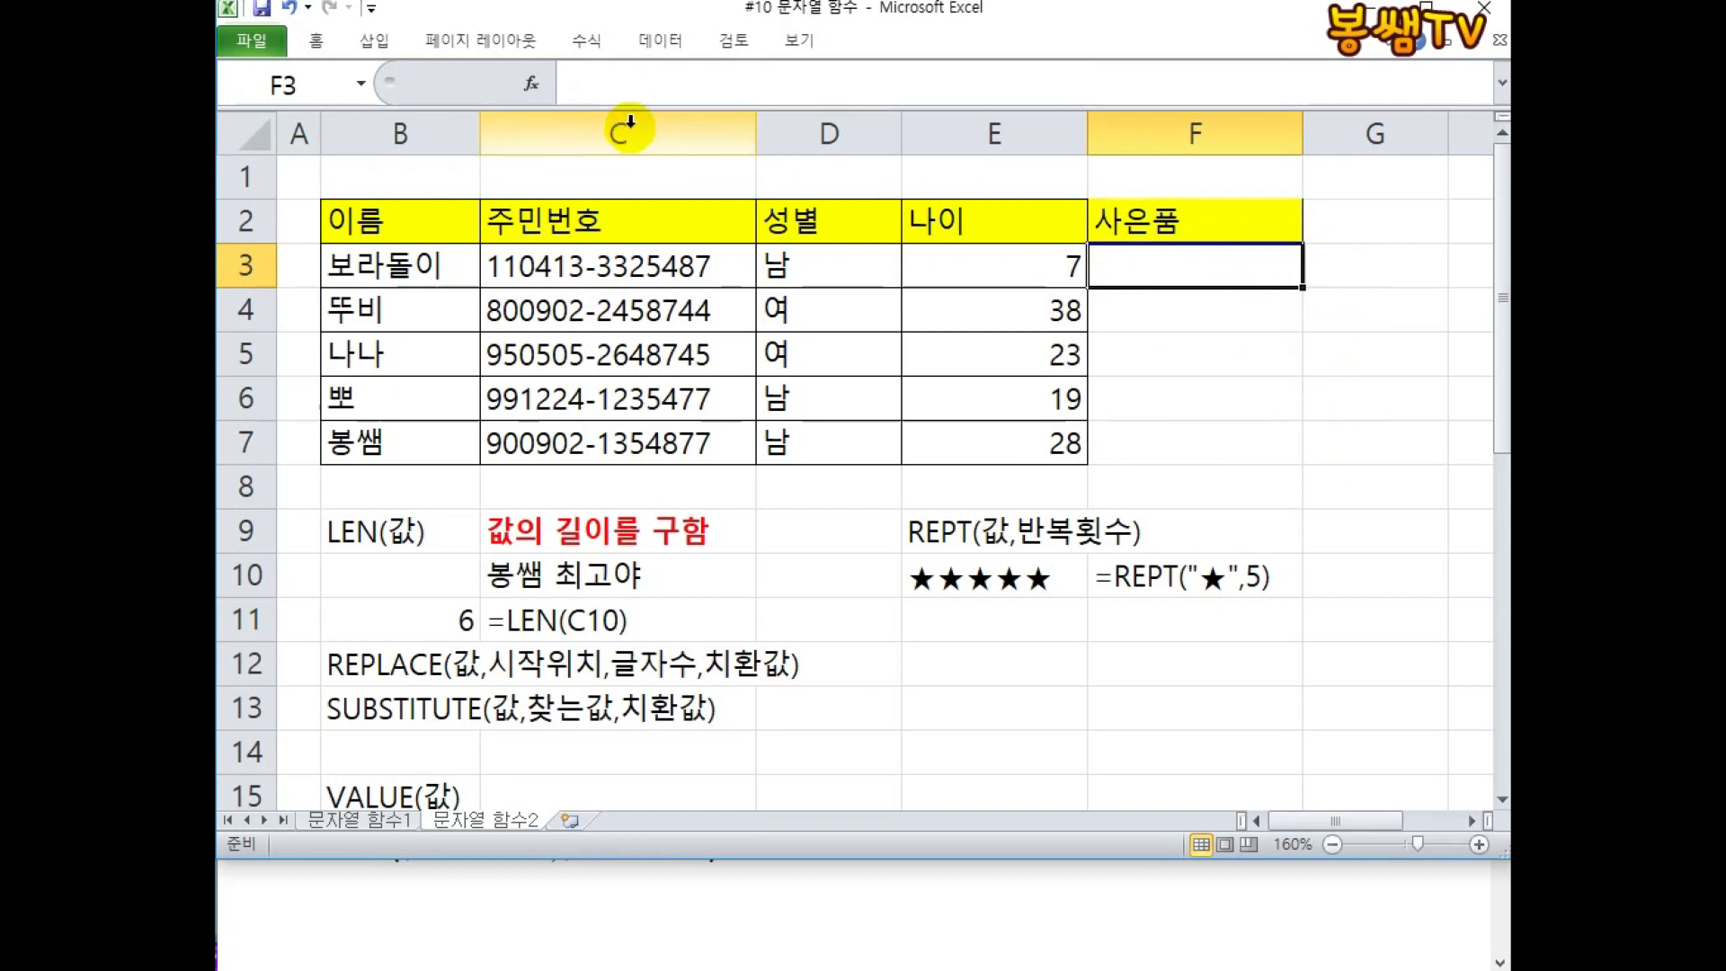
left_click_drag(756, 133, 638, 133)
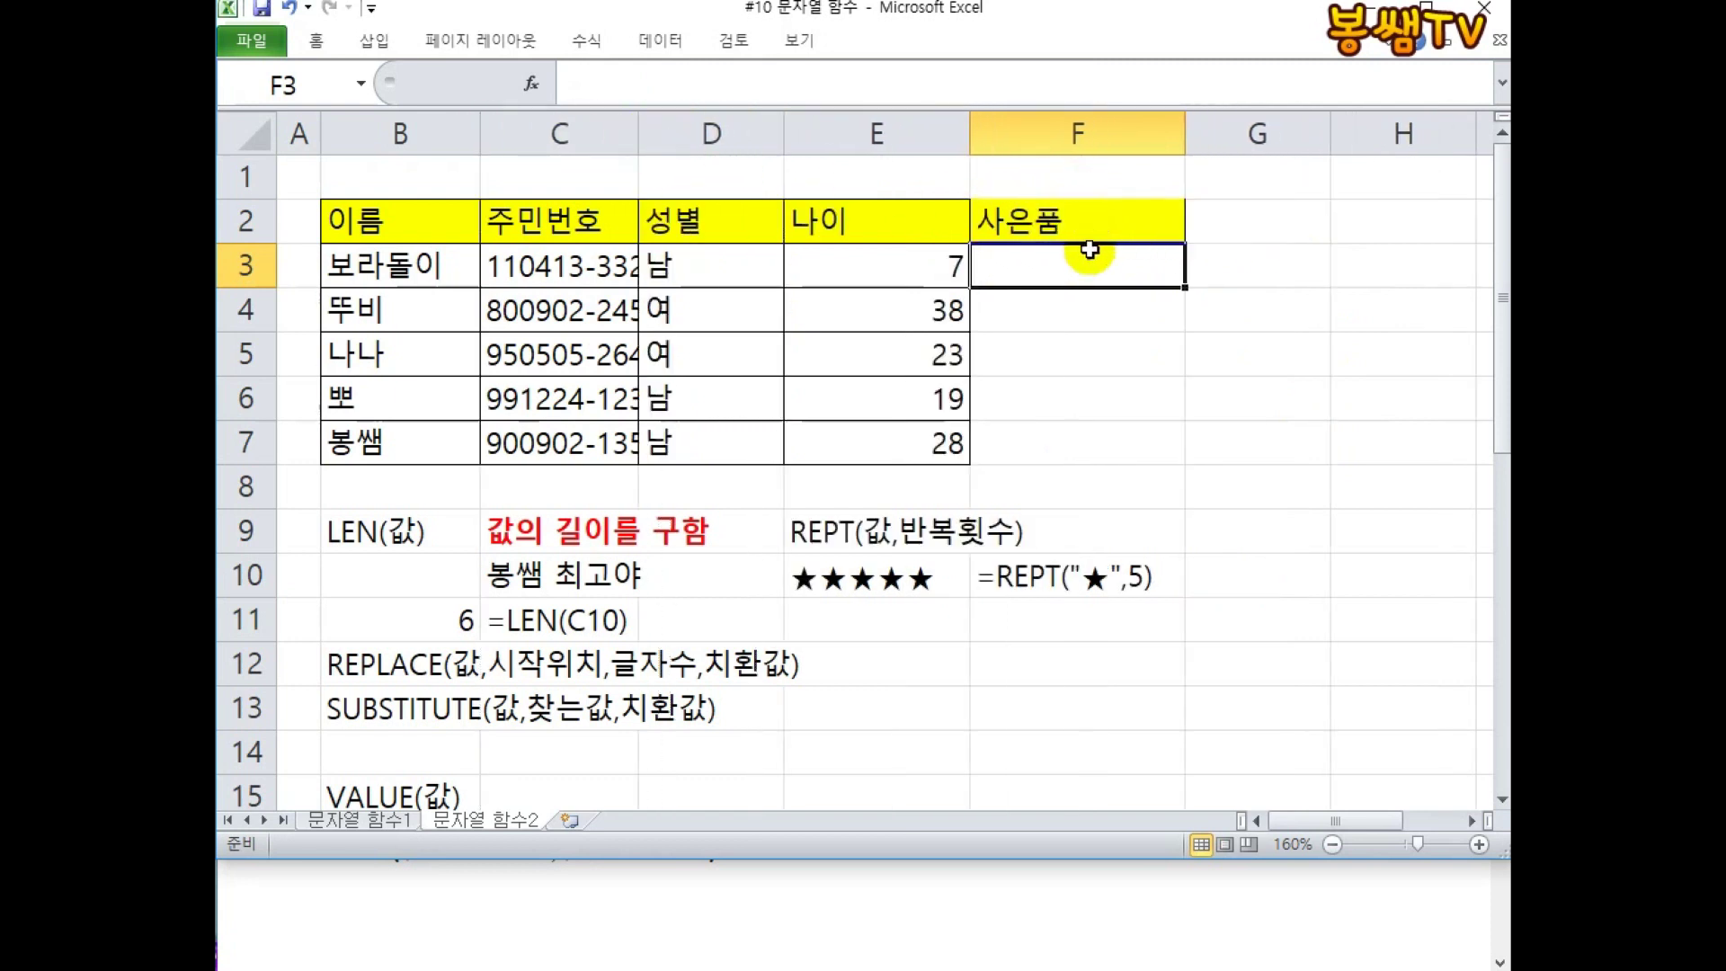
Enter =REPT("♥",7) in F3 to show seven hearts.
type("=")
type("ㄱㄷ")
key("BackSpace")
key("BackSpace")
key("Hangul")
type("REPT")
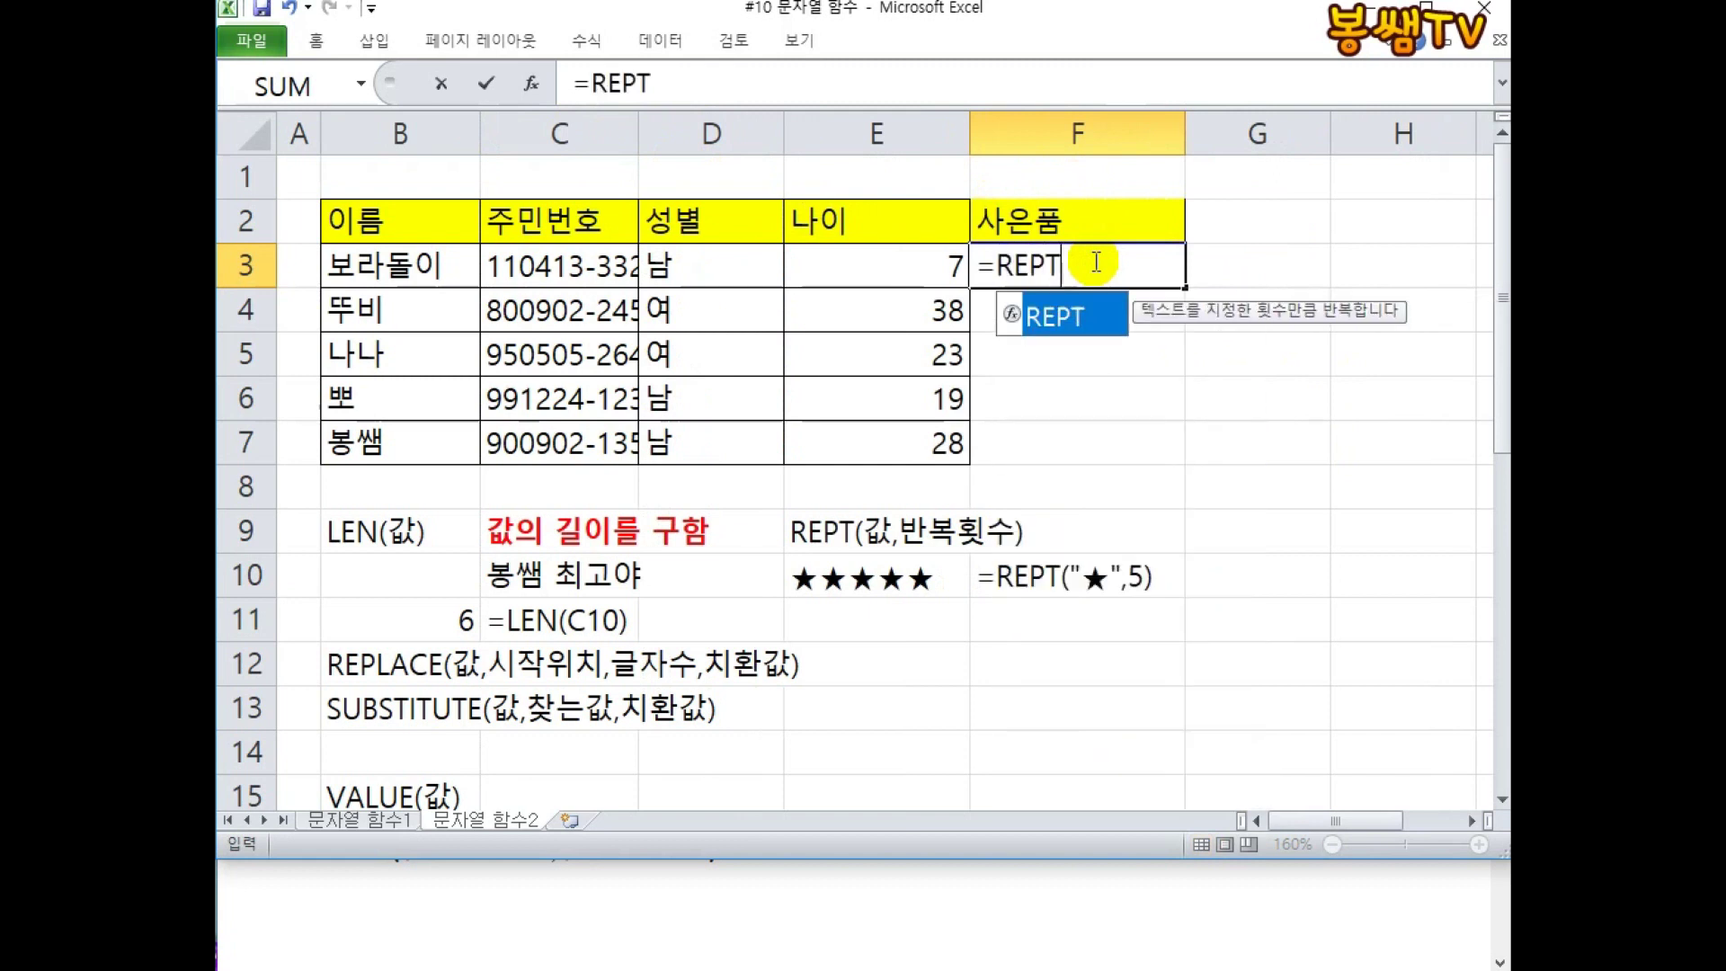
type("(\"A")
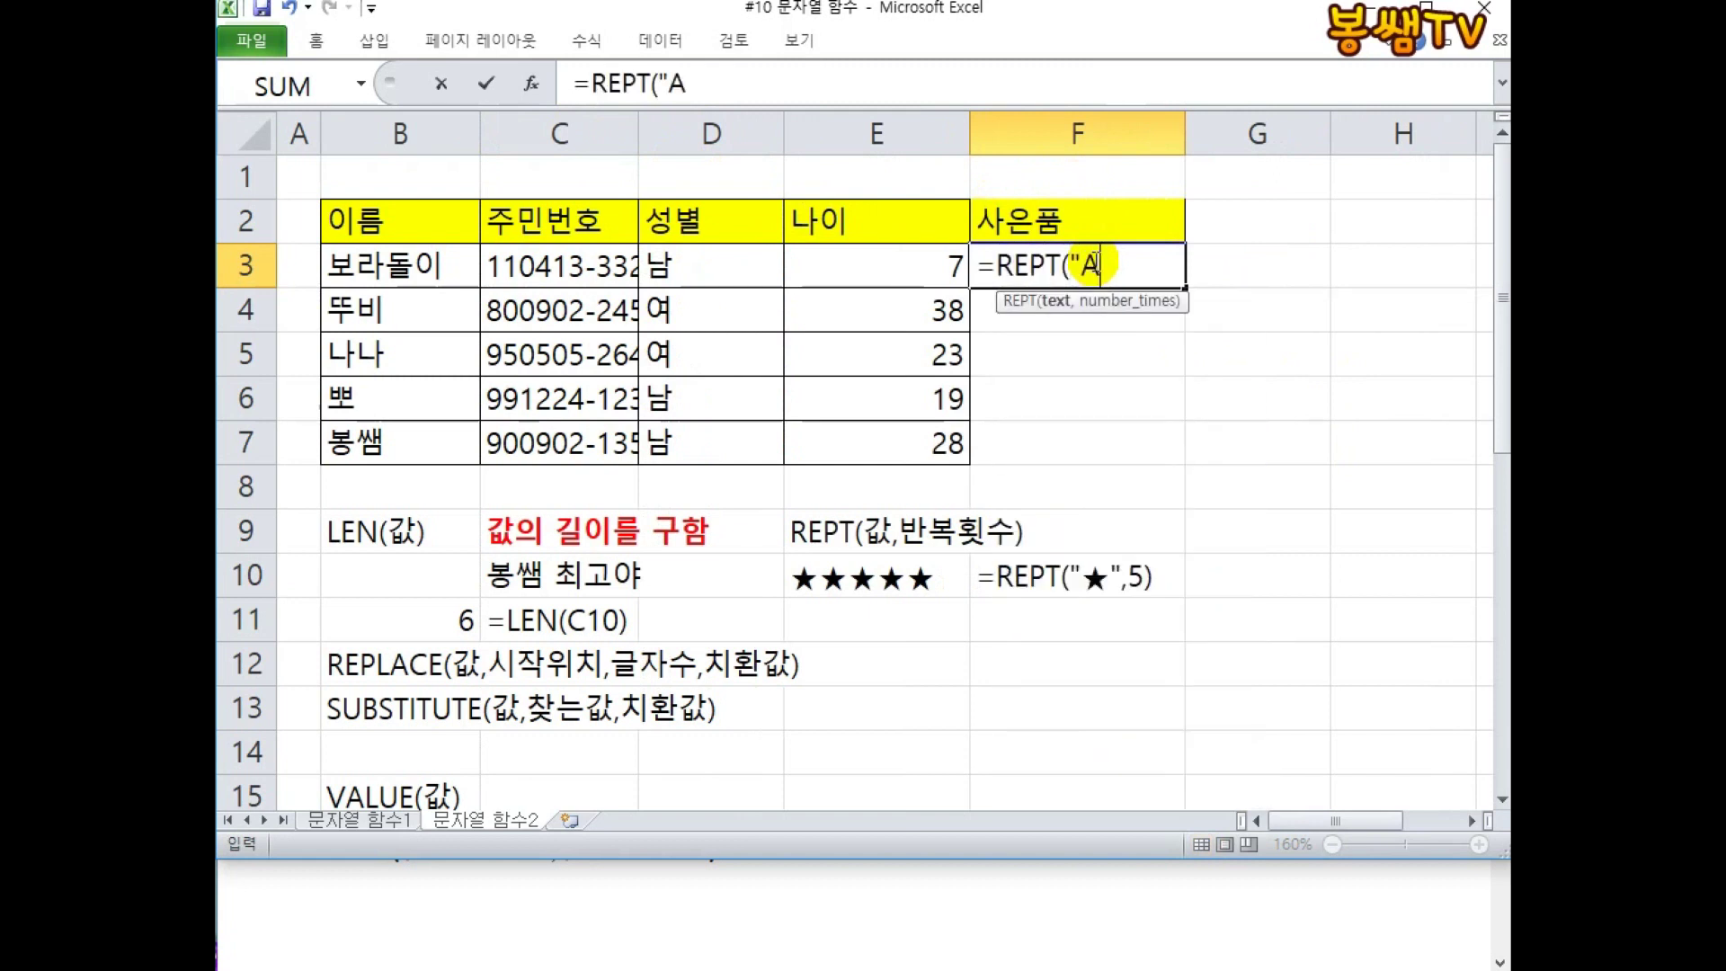
key("Hangul")
type("ㅁ")
key("Hangul_Hanja")
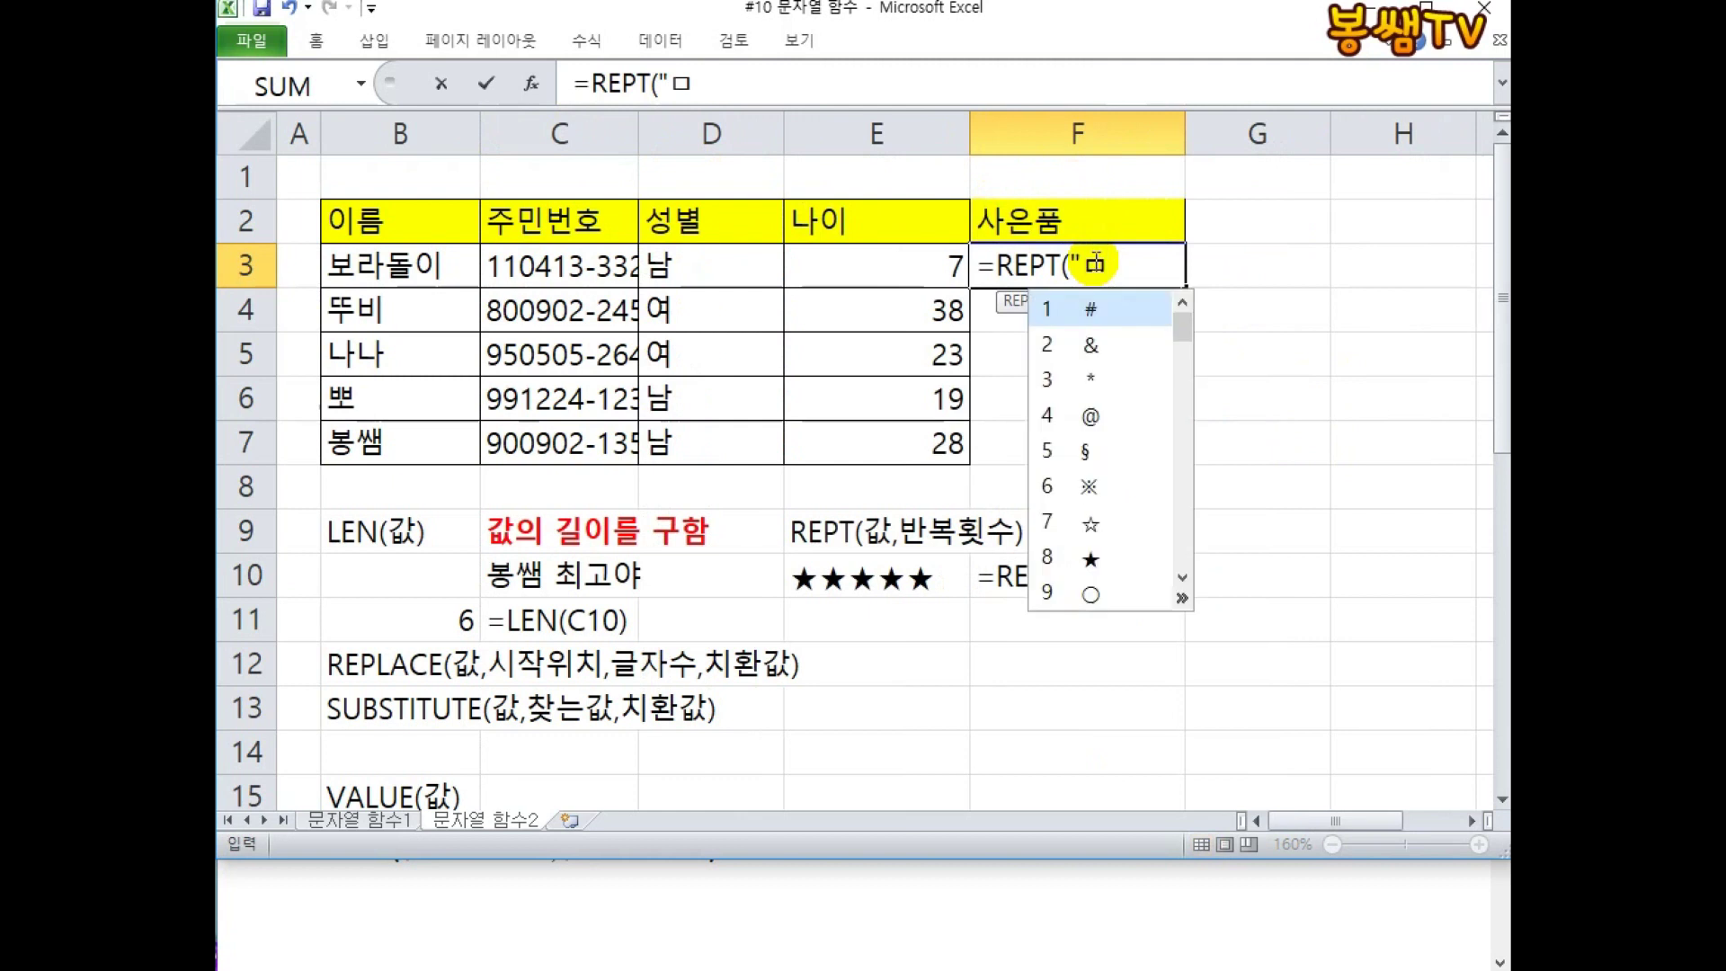
key("Page_Down")
key("Page_Down")
key("Page_Down")
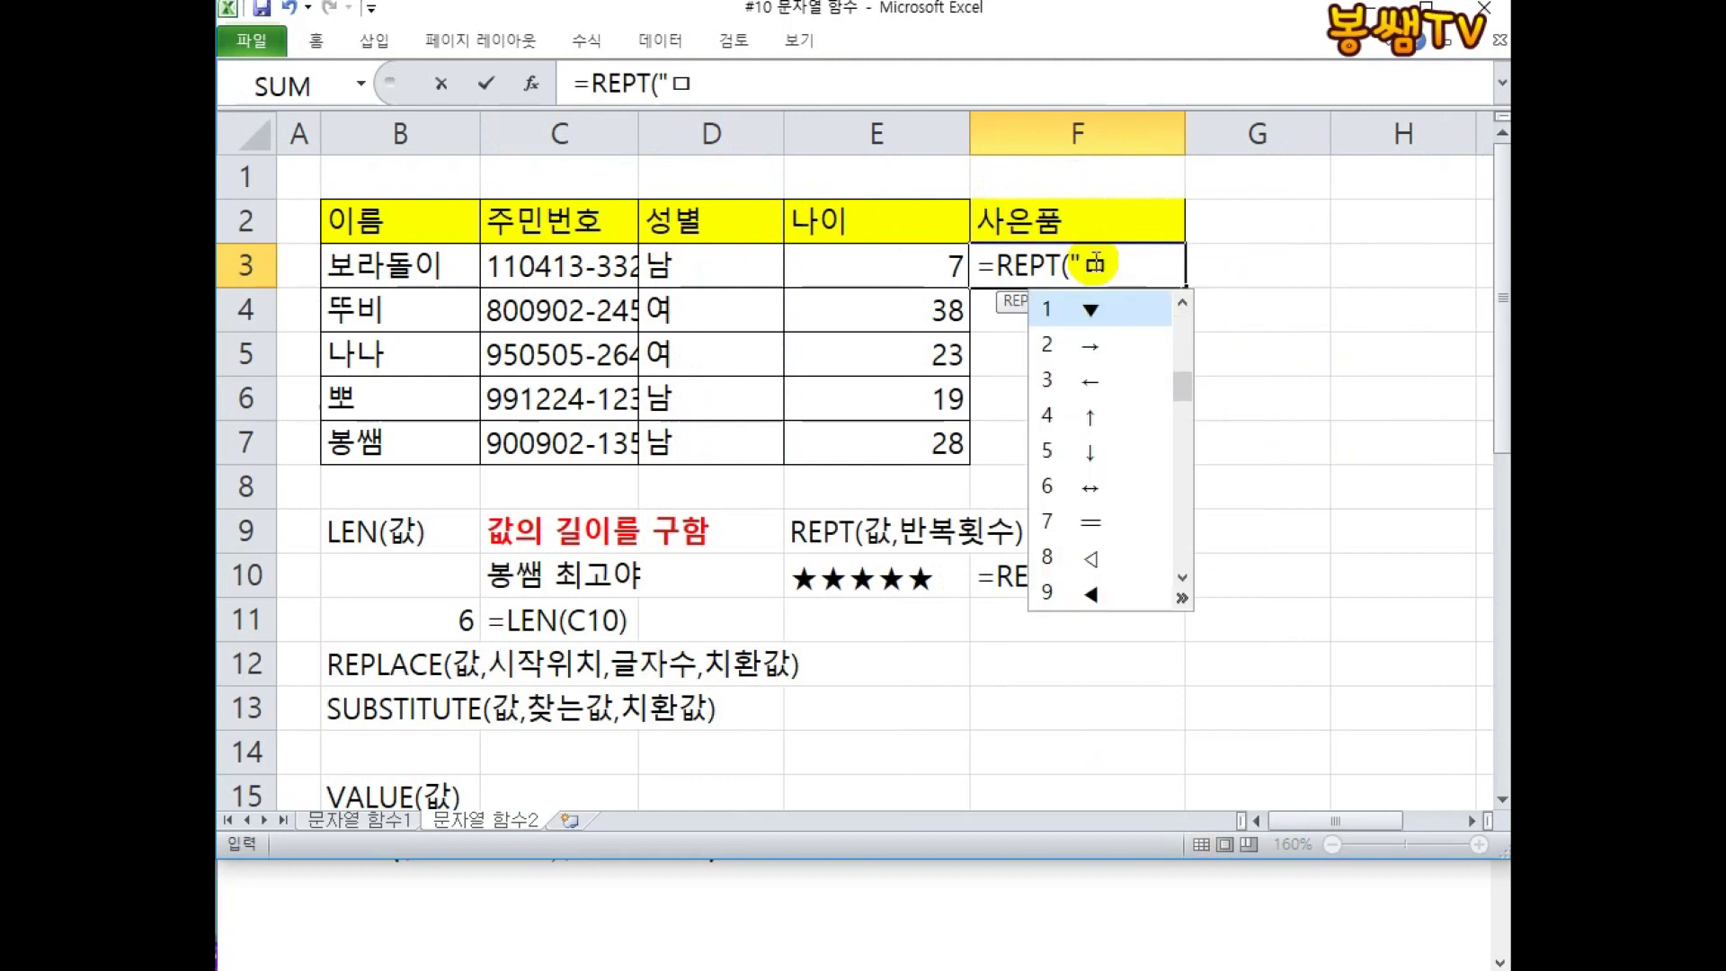
key("6")
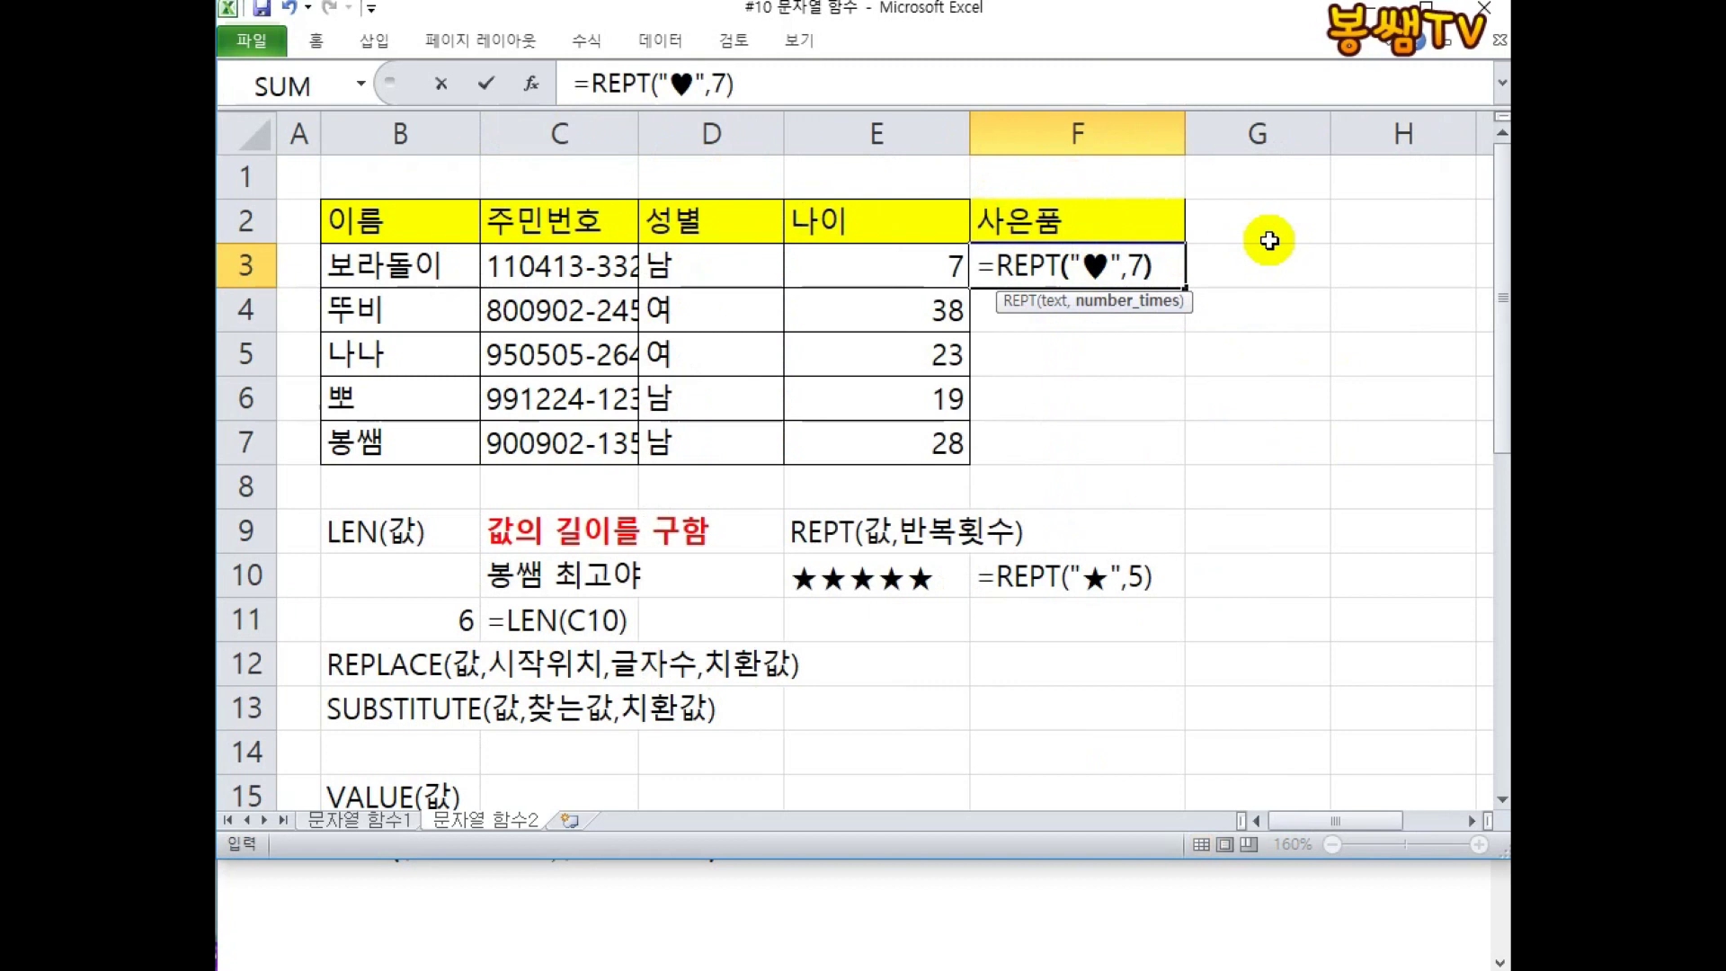
key("Return")
Widen column F, fill the heart formula to F7, and select its repeat count 7.
left_click_drag(1185, 135, 1402, 143)
left_click(1129, 267)
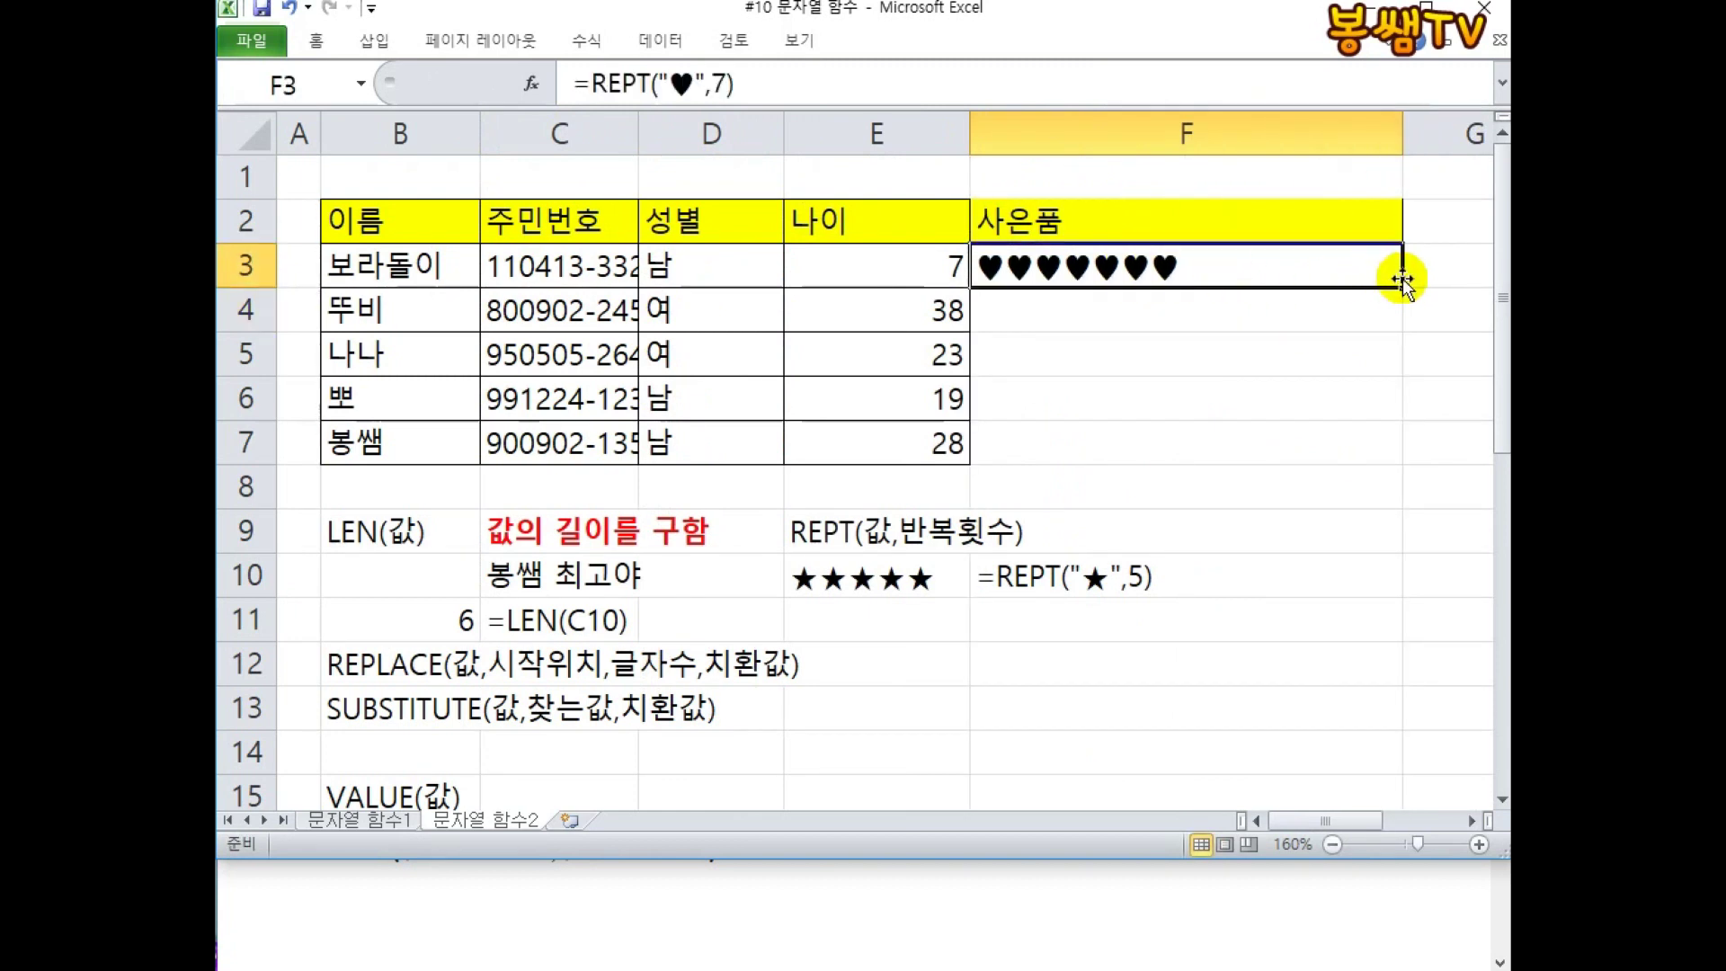
left_click_drag(1404, 285, 1406, 464)
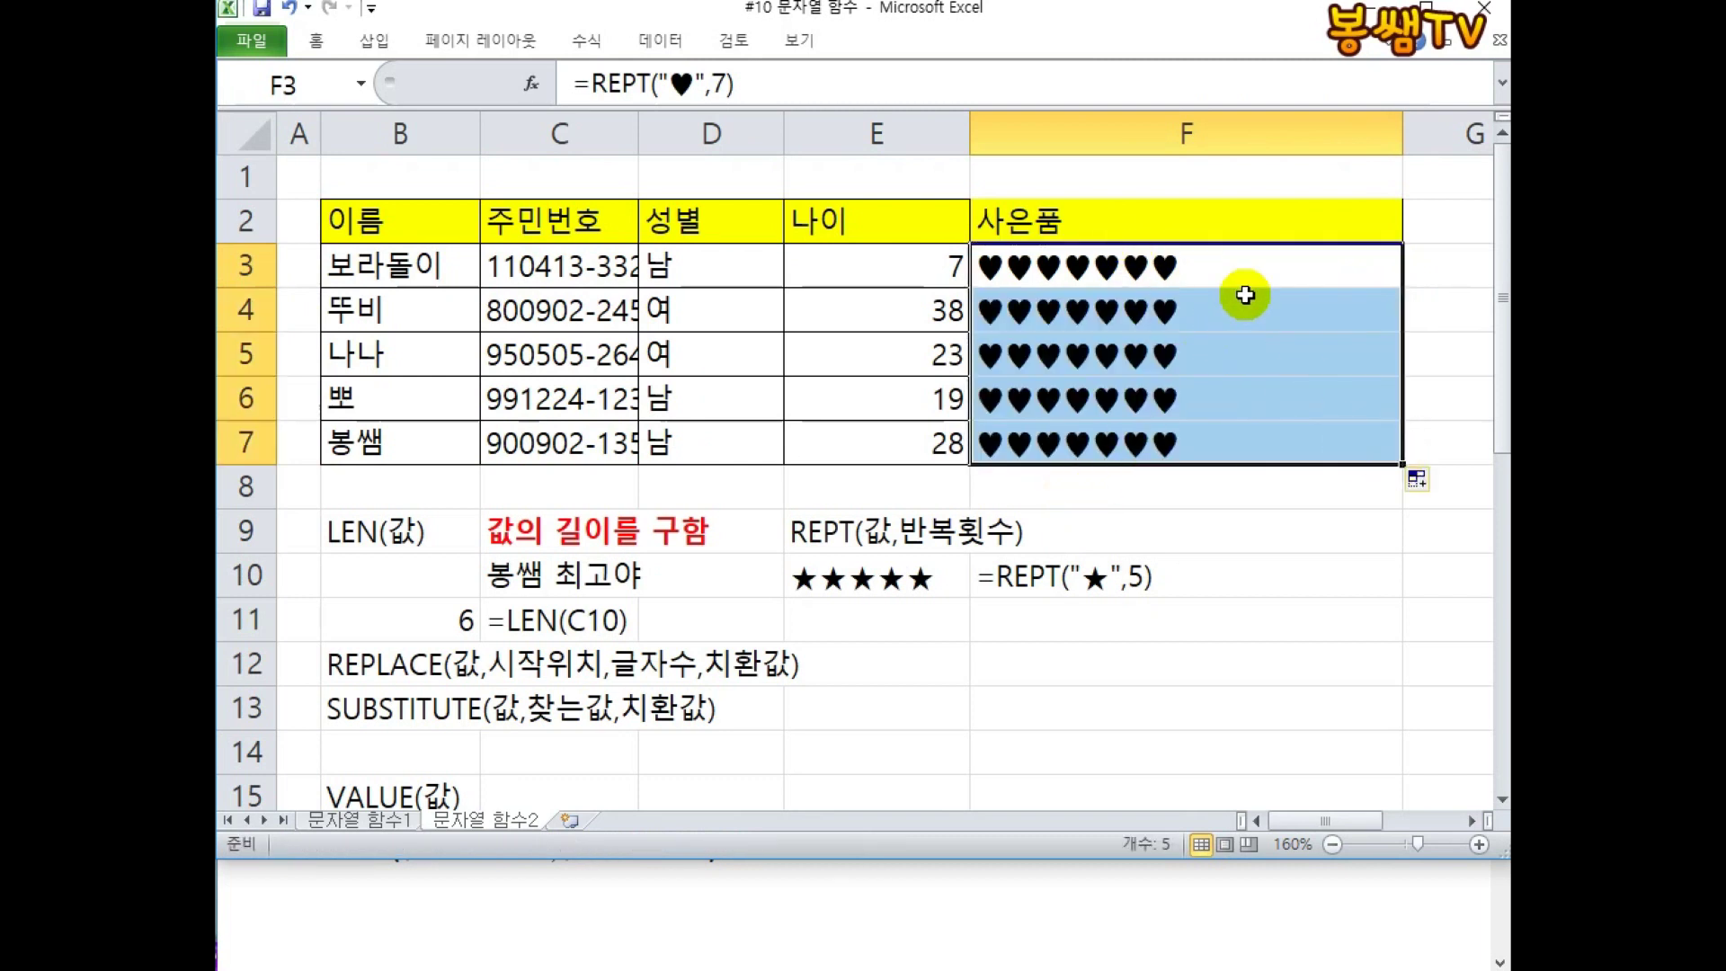
double_click(1244, 263)
left_click_drag(1147, 265, 1125, 265)
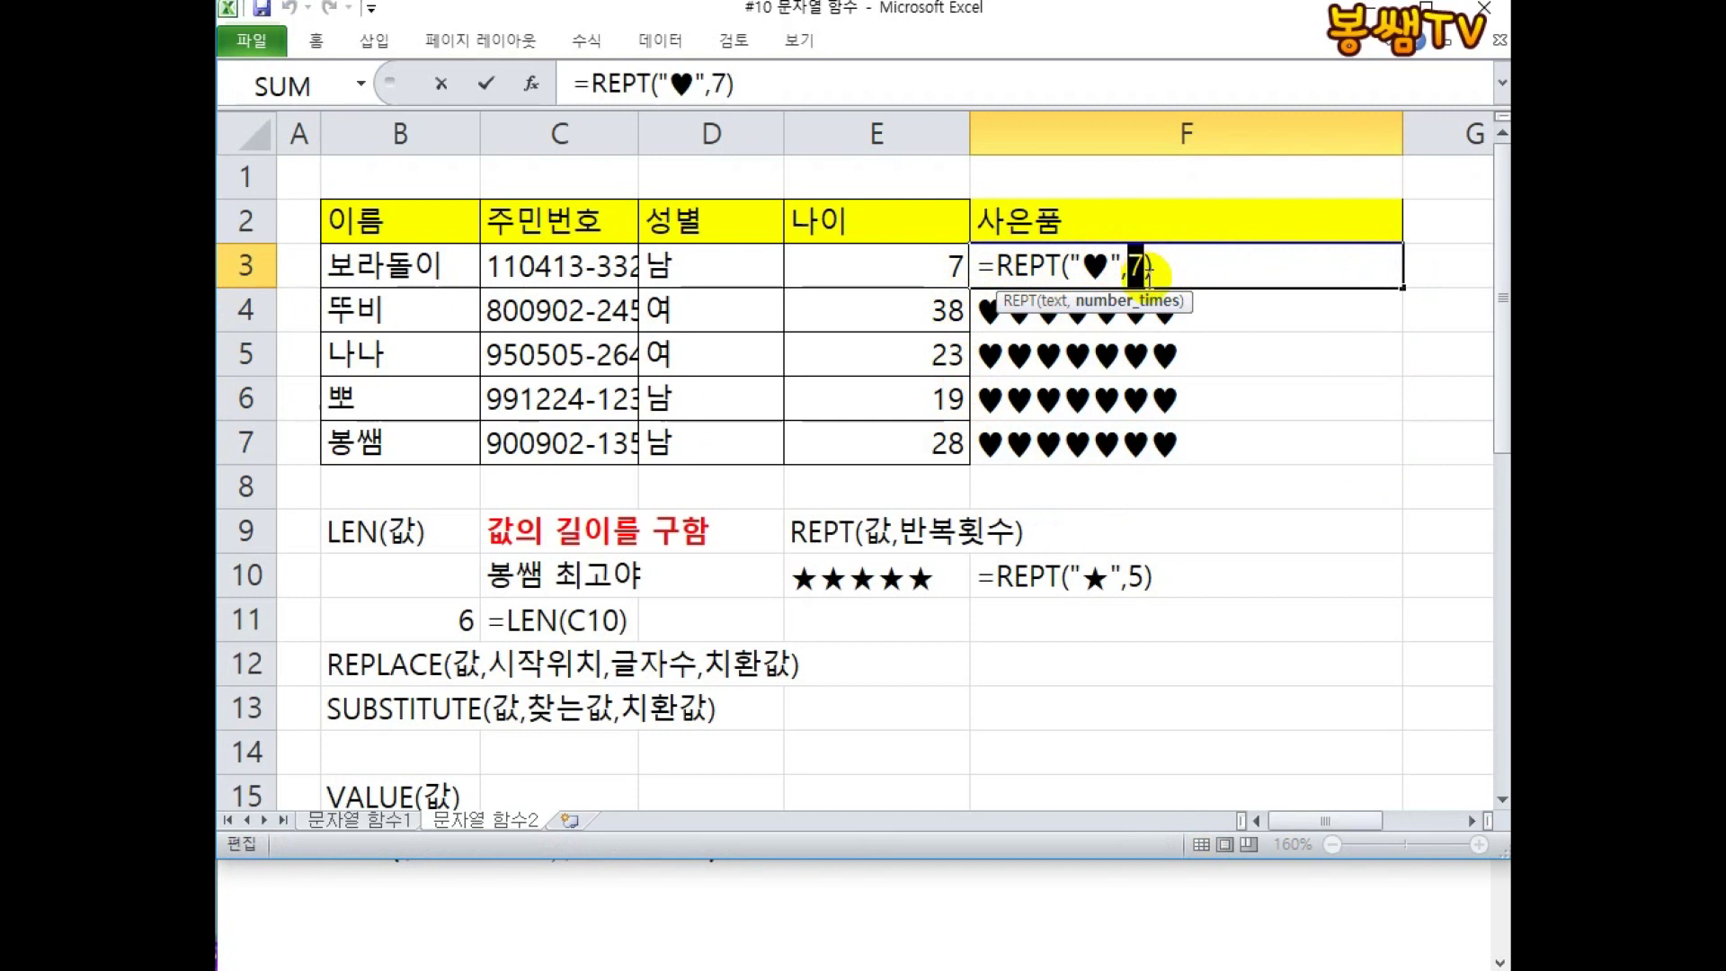
type("?")
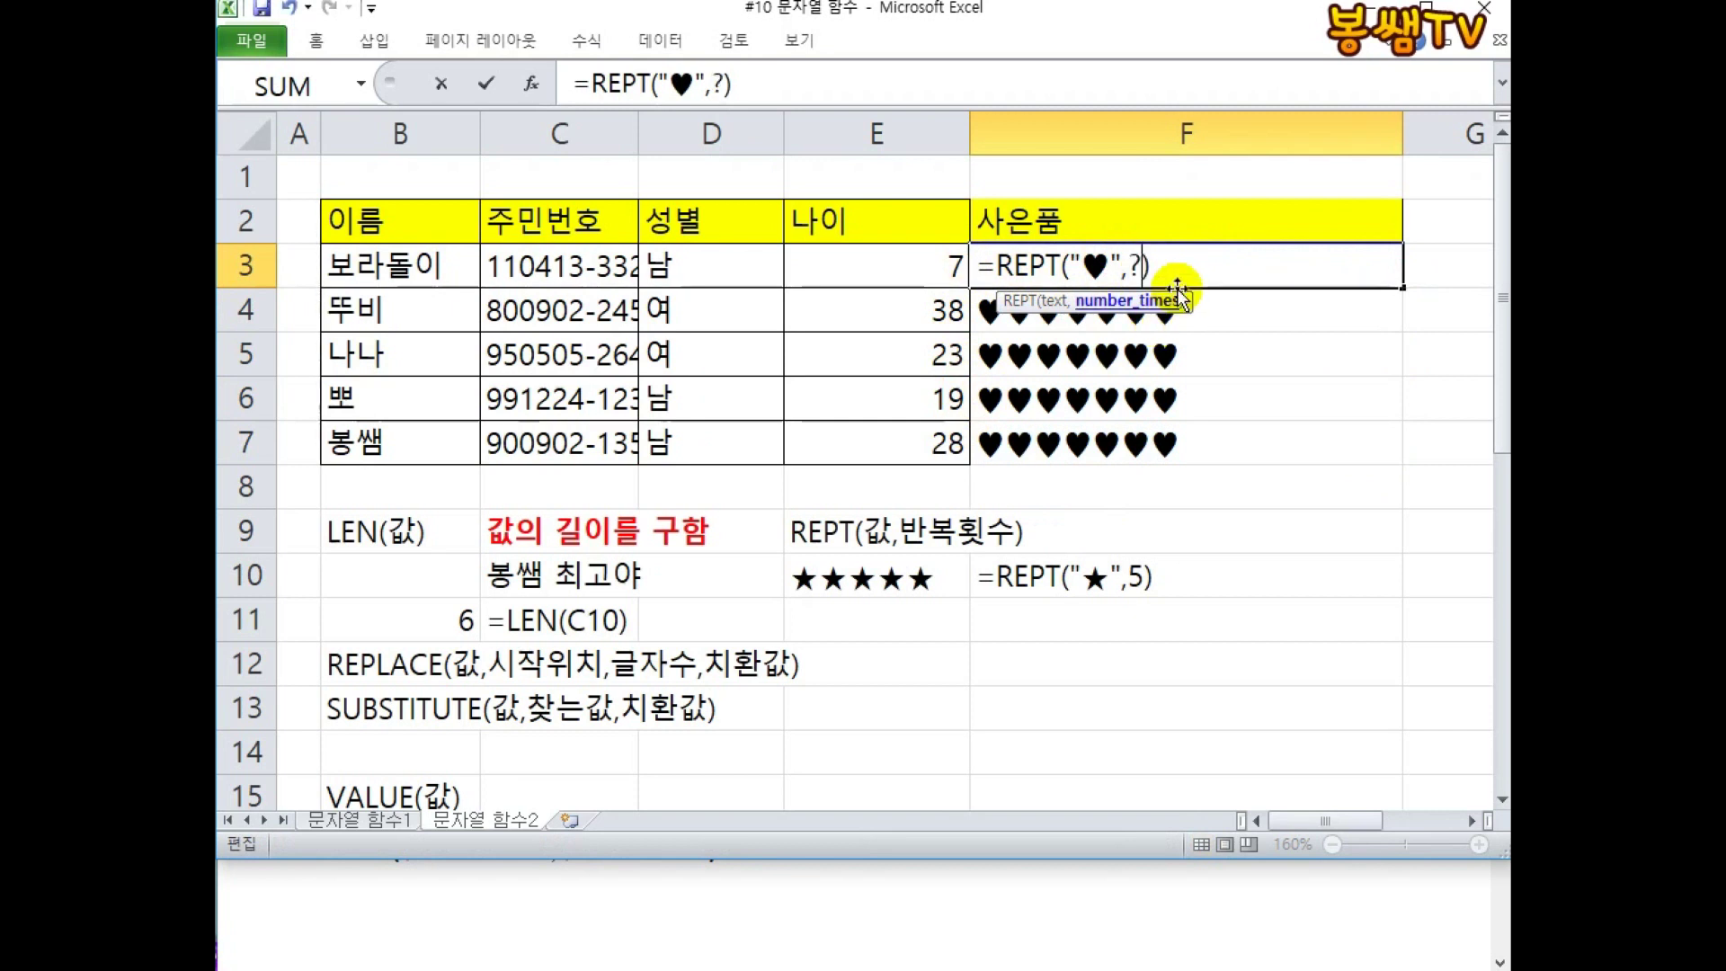
left_click(1457, 2)
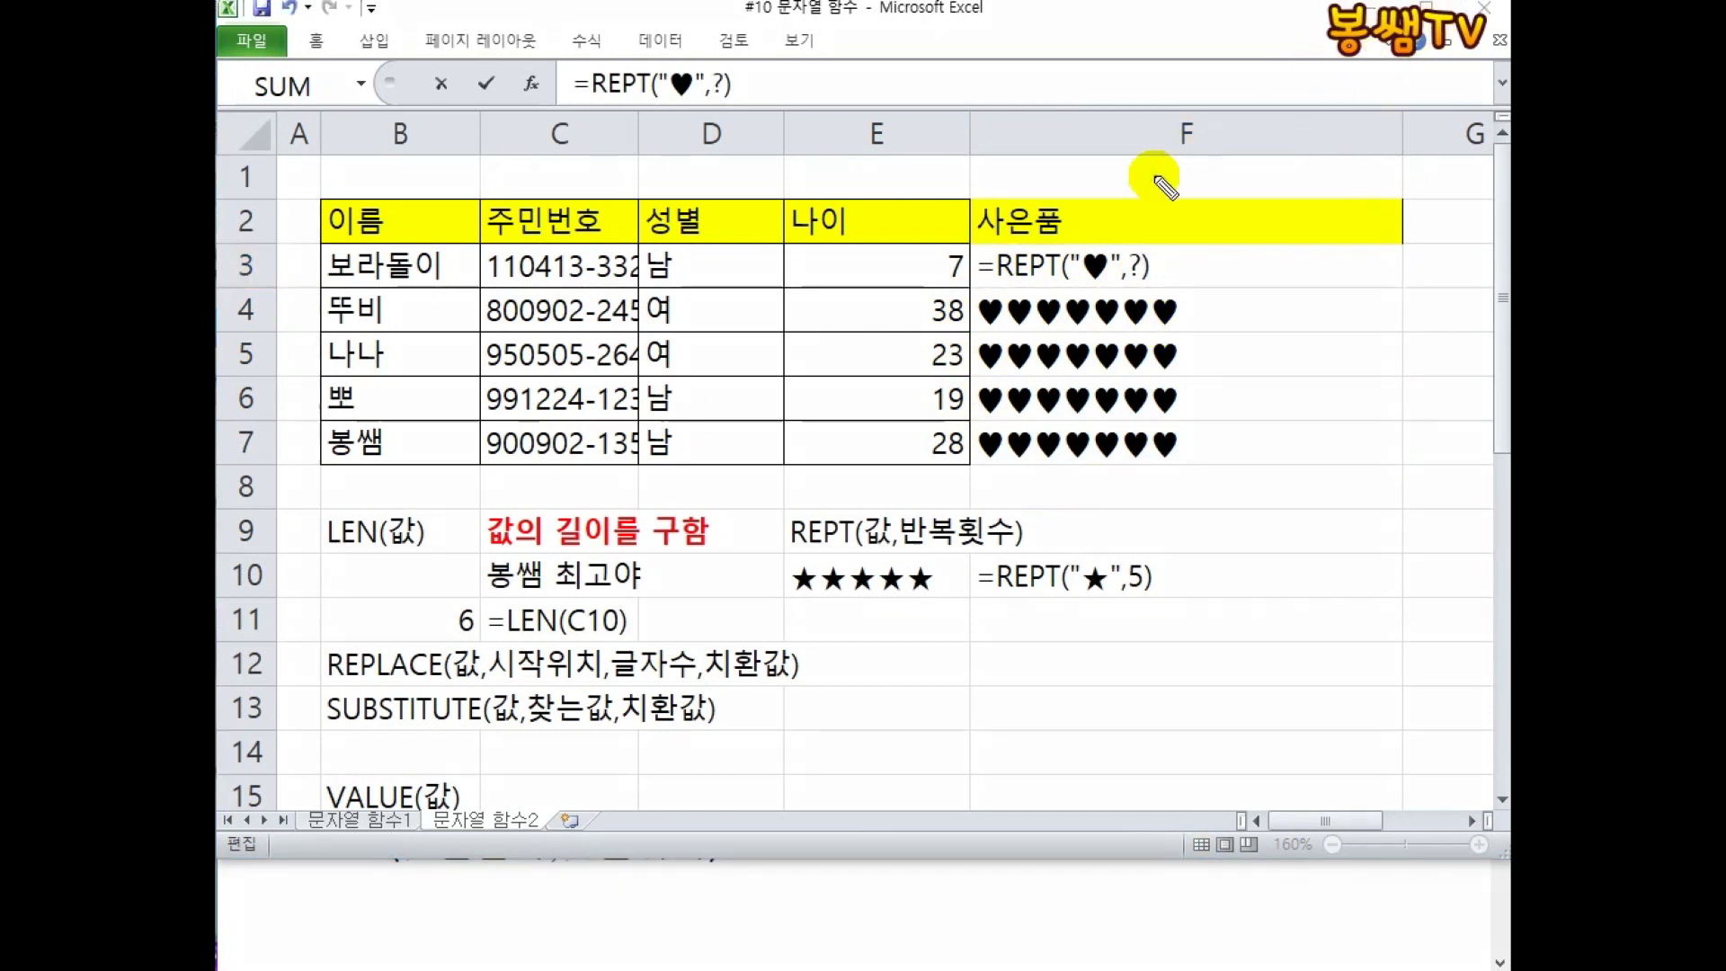
mouse_move(1134, 243)
left_mouse_down()
mouse_move(1313, 123)
mouse_move(1314, 157)
left_mouse_up()
mouse_move(1281, 165)
left_mouse_down()
mouse_move(1319, 164)
mouse_move(1304, 228)
left_mouse_up()
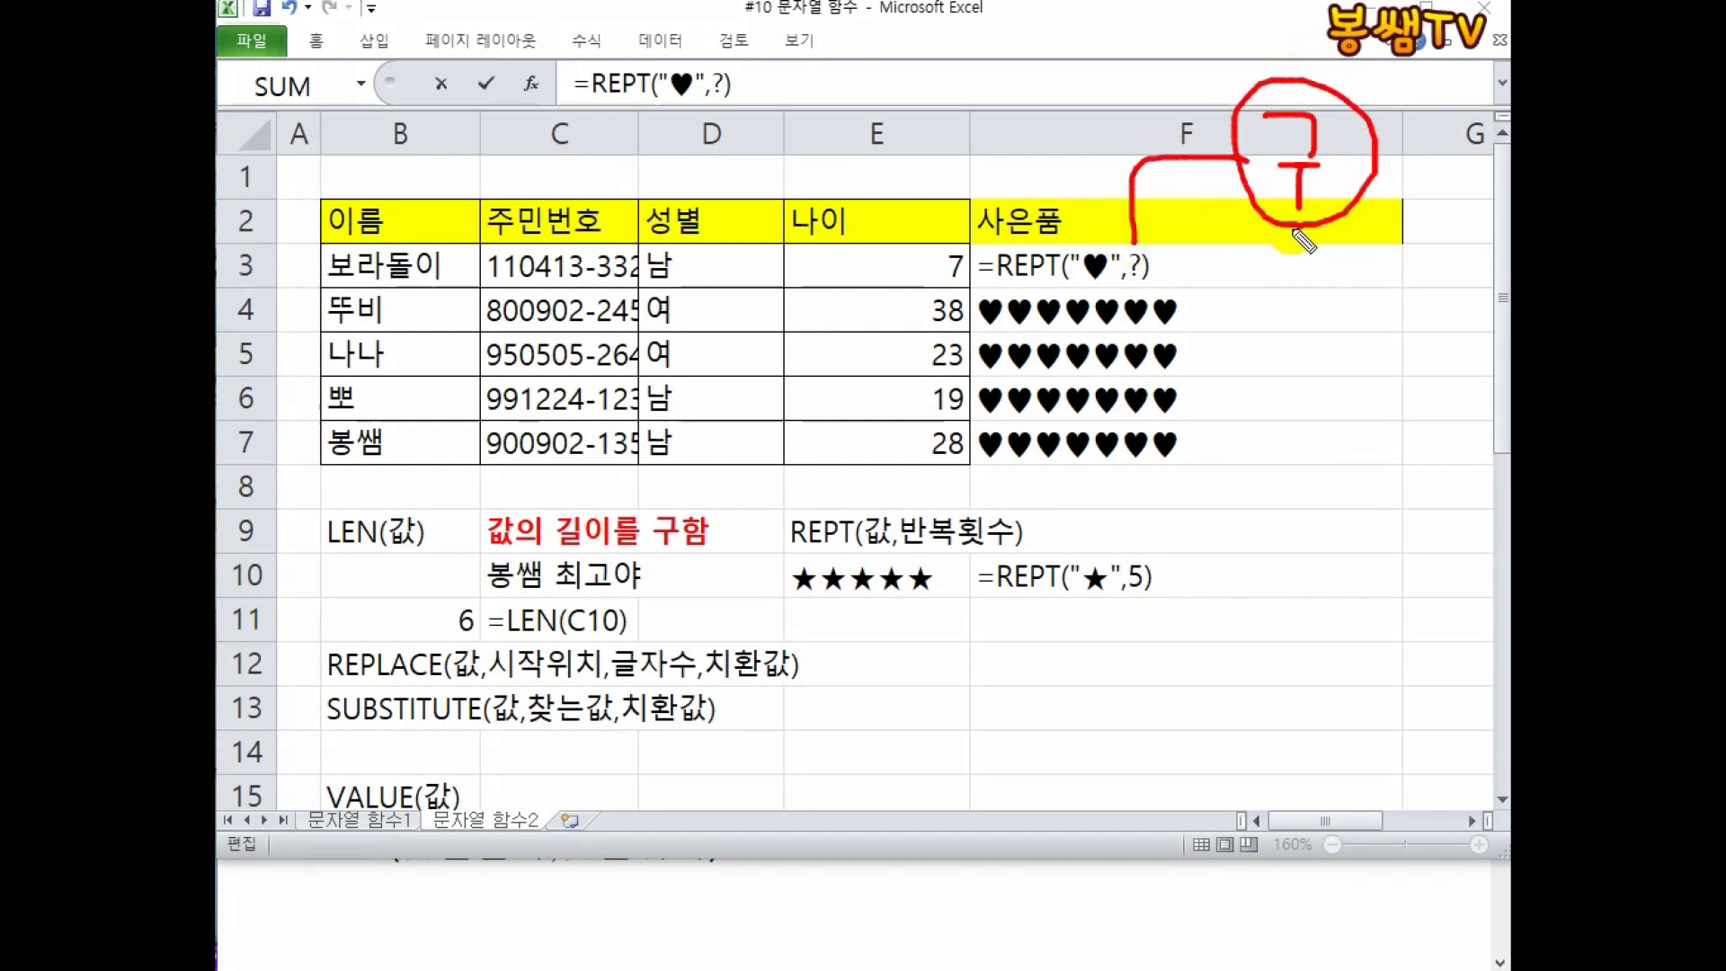
key("Escape")
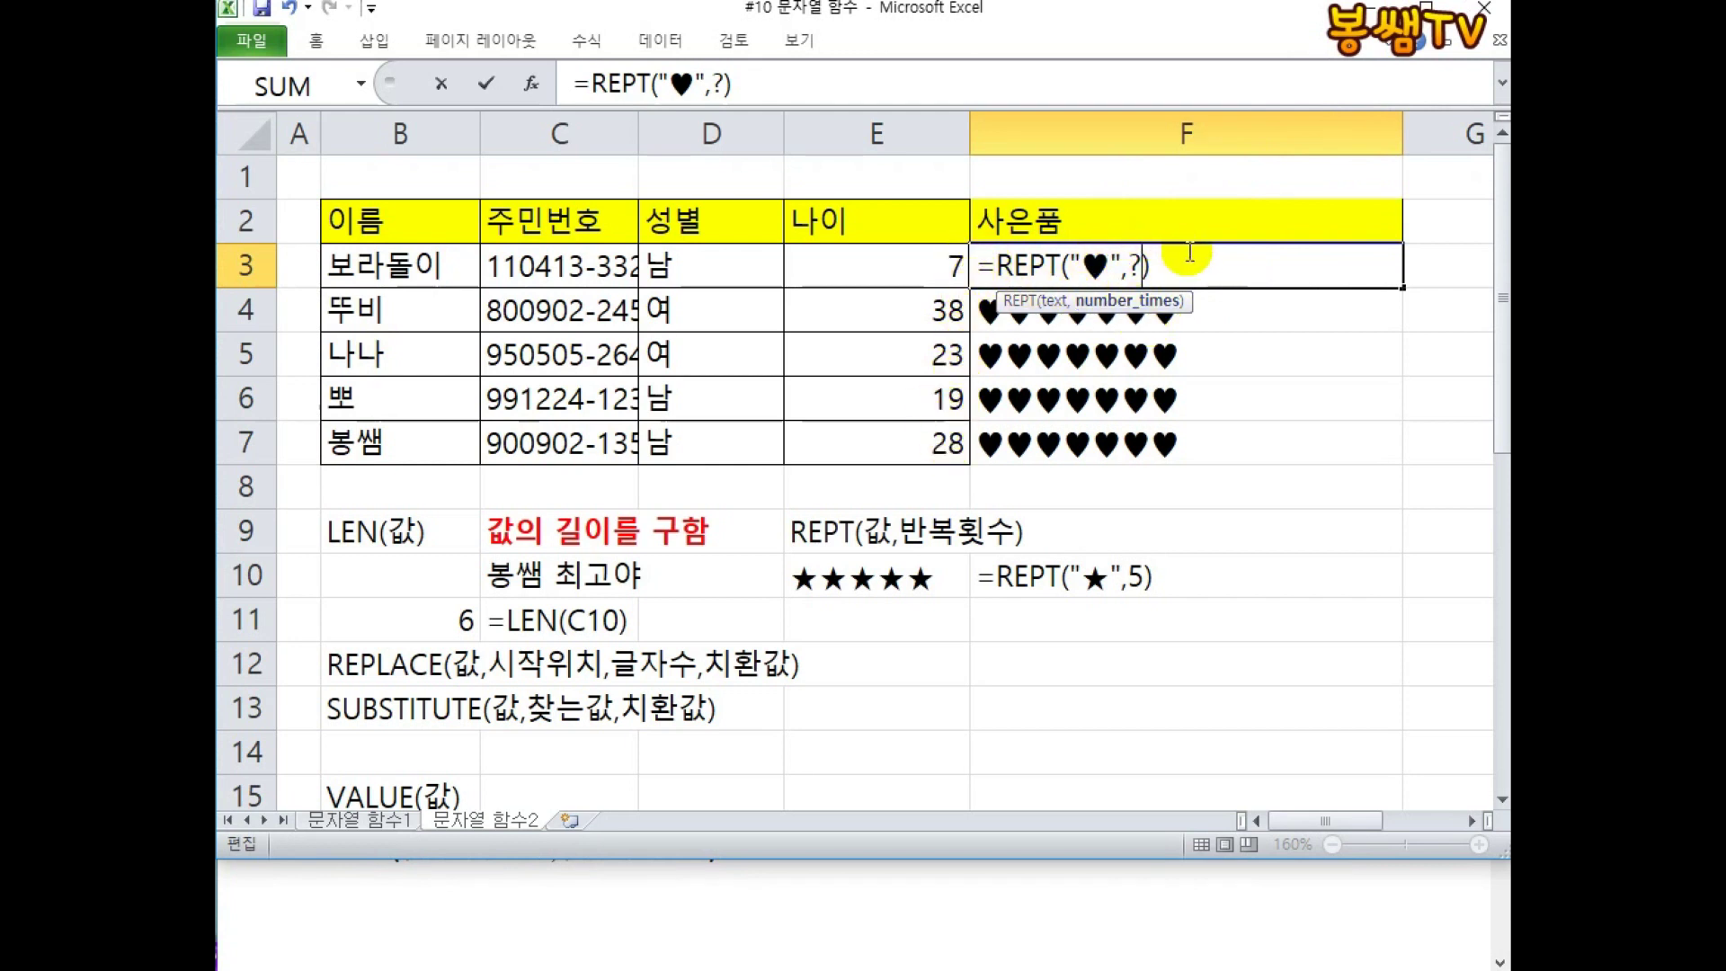
mouse_move(939, 238)
left_mouse_down()
mouse_move(943, 286)
mouse_move(969, 232)
mouse_move(1156, 179)
mouse_move(1137, 241)
mouse_move(1155, 237)
left_mouse_up()
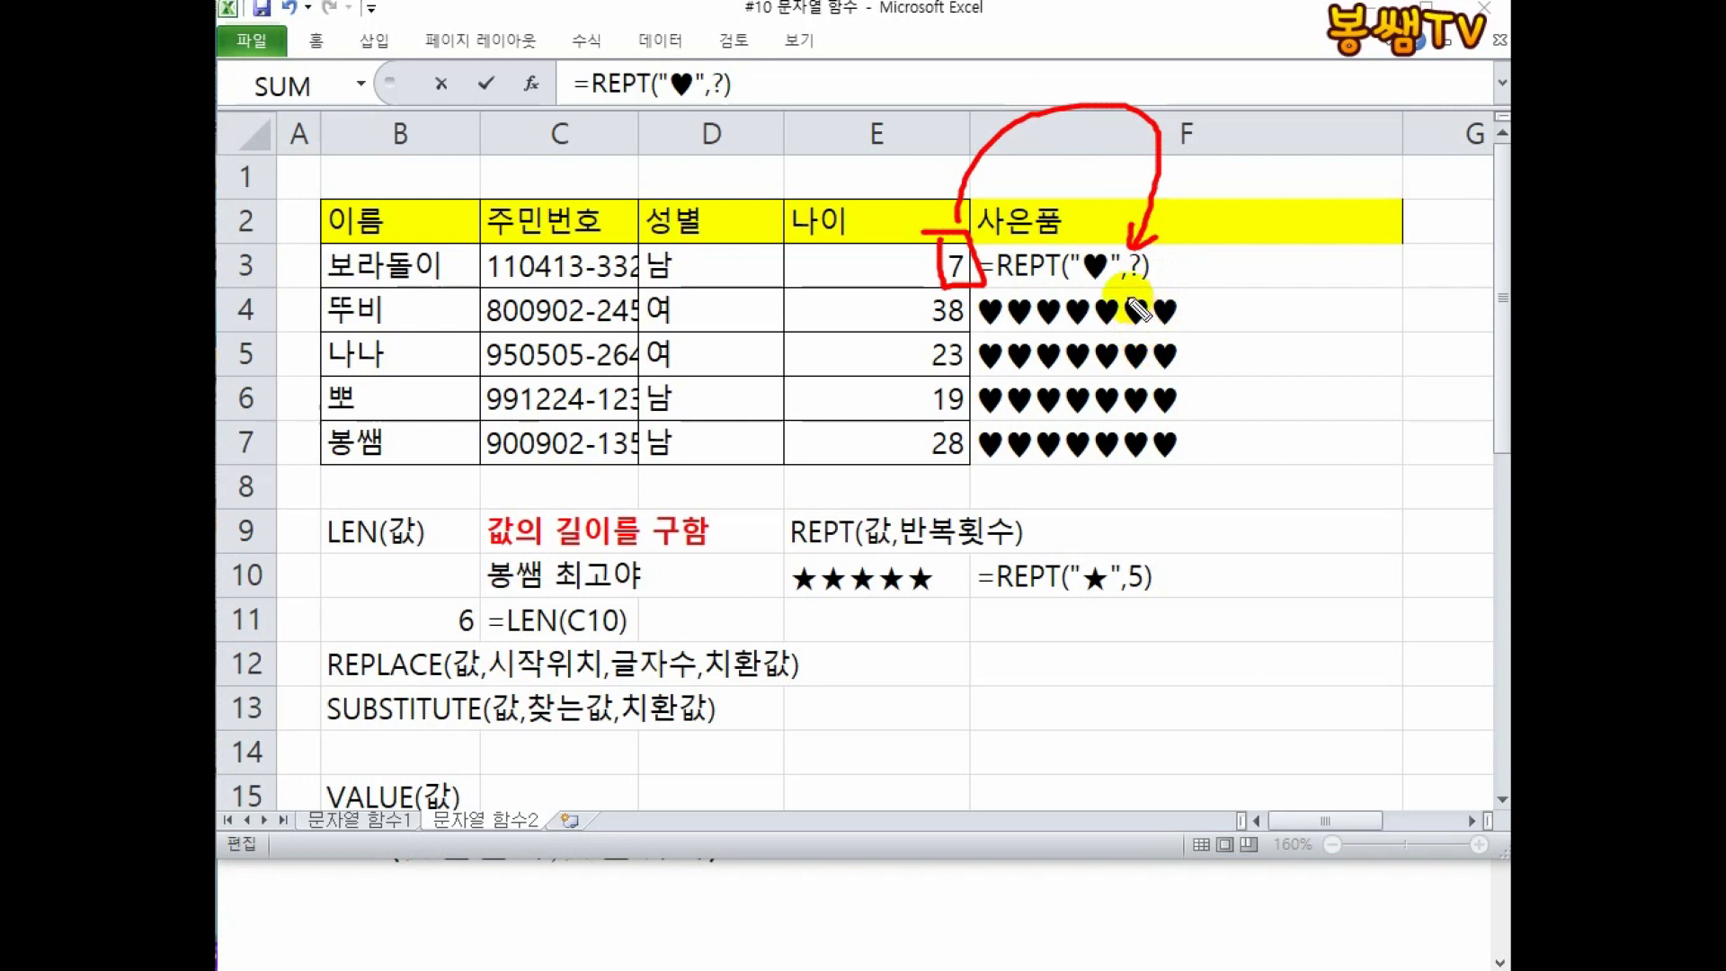
mouse_move(1088, 483)
left_mouse_down()
mouse_move(1078, 535)
mouse_move(1123, 569)
left_mouse_up()
left_click_drag(1153, 484, 1146, 562)
mouse_move(935, 465)
left_mouse_down()
mouse_move(987, 496)
mouse_move(1211, 507)
mouse_move(1260, 560)
left_mouse_up()
mouse_move(1314, 483)
left_mouse_down()
mouse_move(1313, 544)
mouse_move(1352, 548)
left_mouse_up()
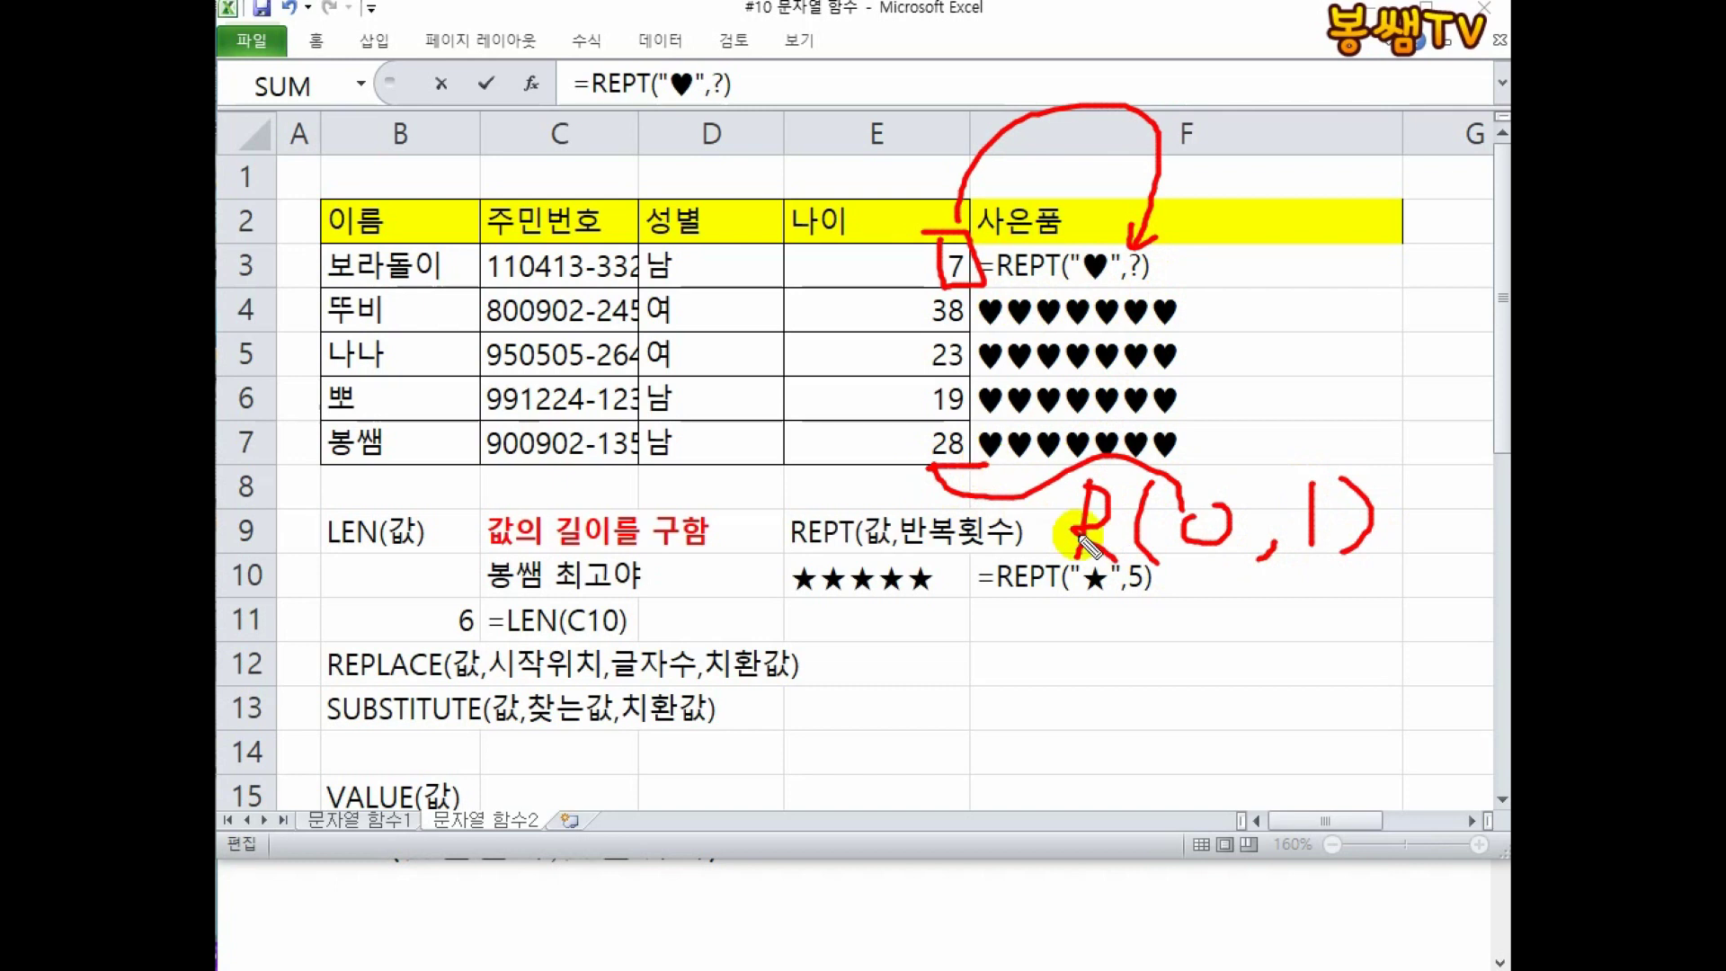
mouse_move(1254, 595)
left_mouse_down()
mouse_move(1309, 674)
mouse_move(1242, 640)
mouse_move(1391, 497)
mouse_move(1362, 543)
mouse_move(1196, 18)
mouse_move(1069, 31)
mouse_move(1478, 396)
left_mouse_up()
key("Escape")
left_click(1123, 266)
left_click_drag(1123, 263, 1214, 265)
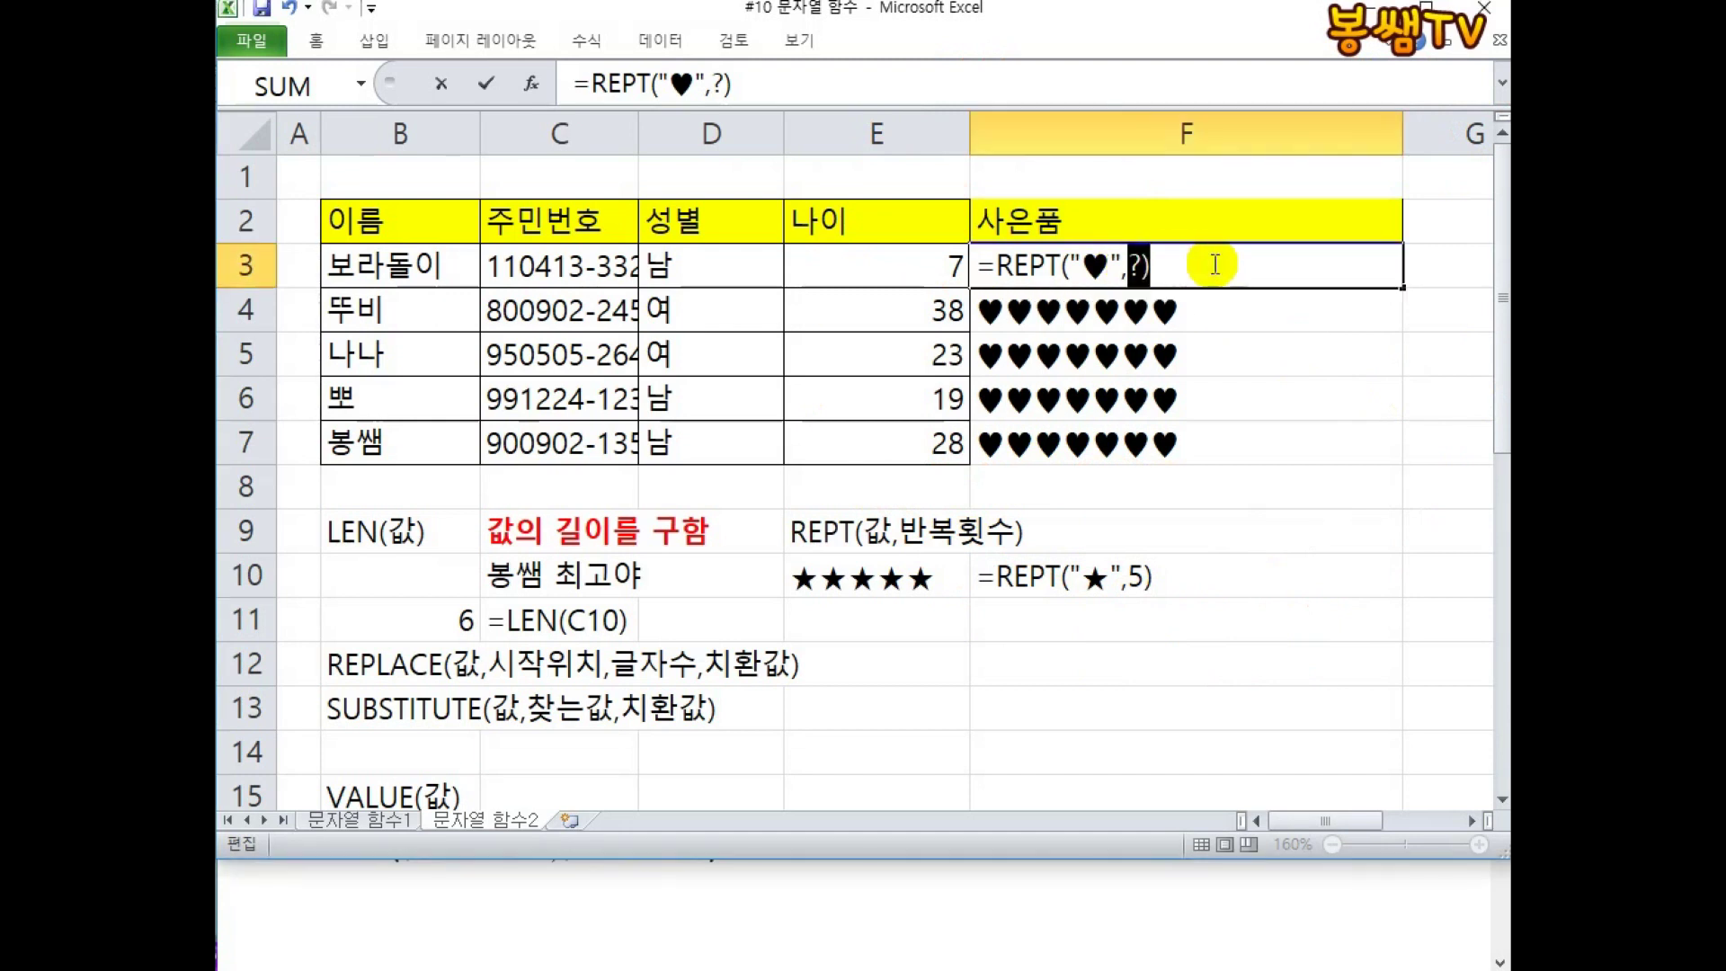
Make F3's repeat count RIGHT(E3,1), giving =REPT("♥",RIGHT(E3,1)).
key("BackSpace")
key("BackSpace")
type("RIGHT(")
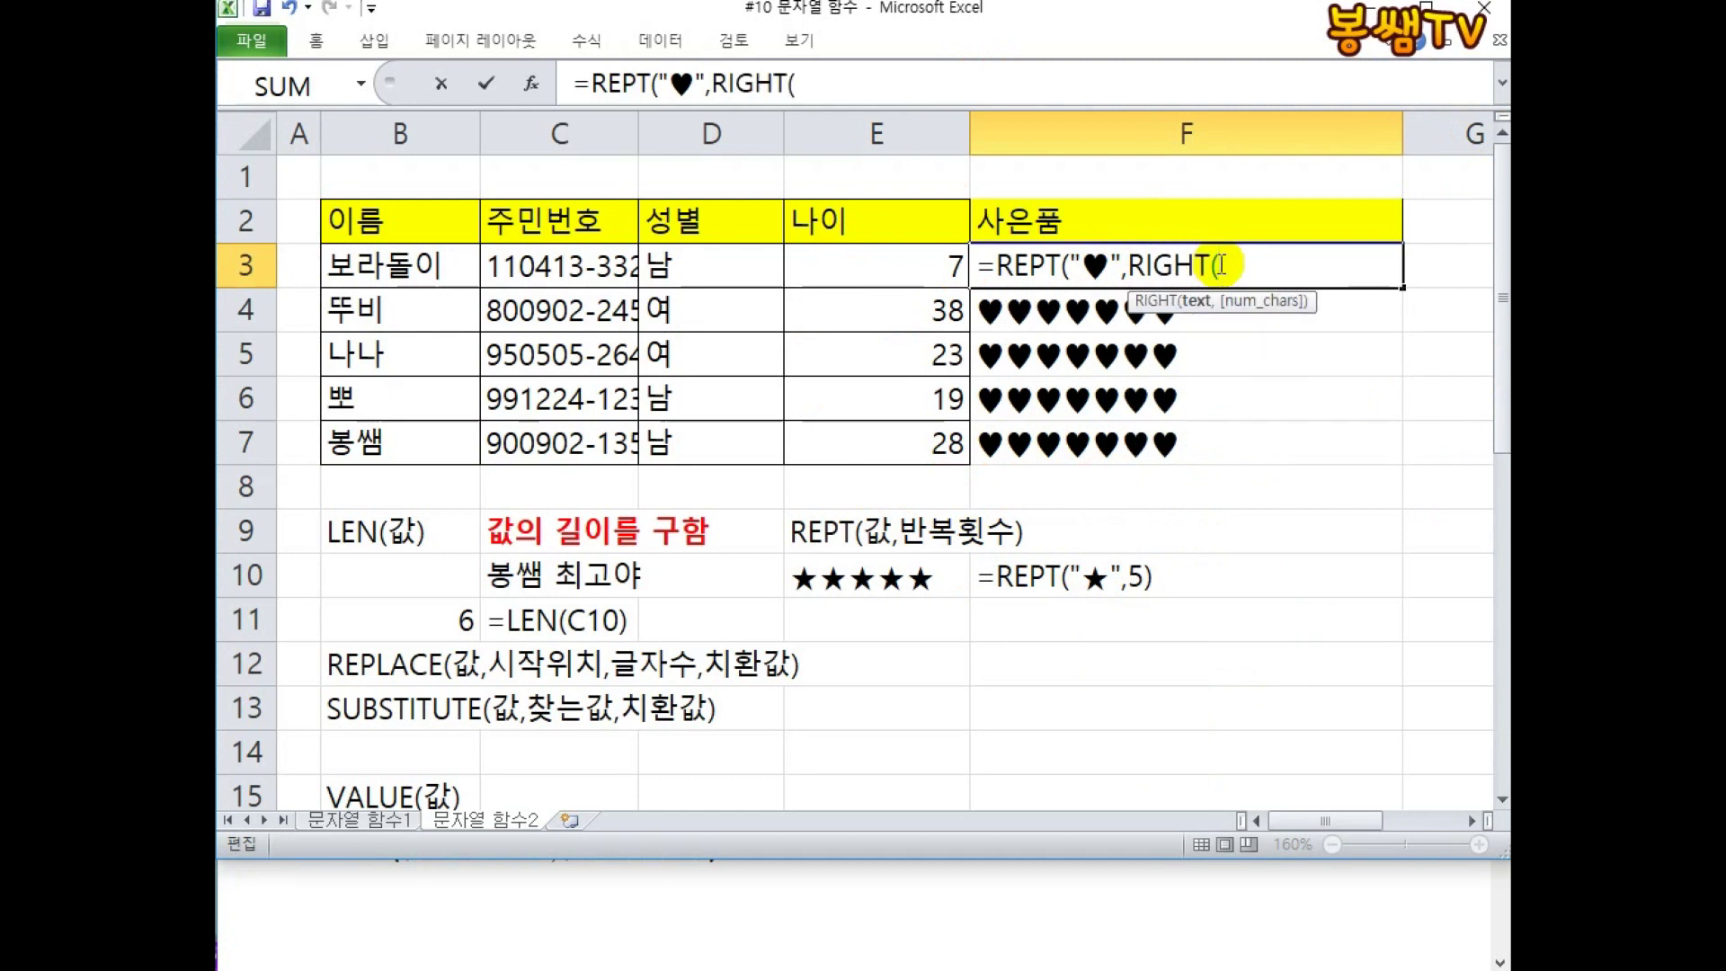
left_click(900, 273)
type(",1")
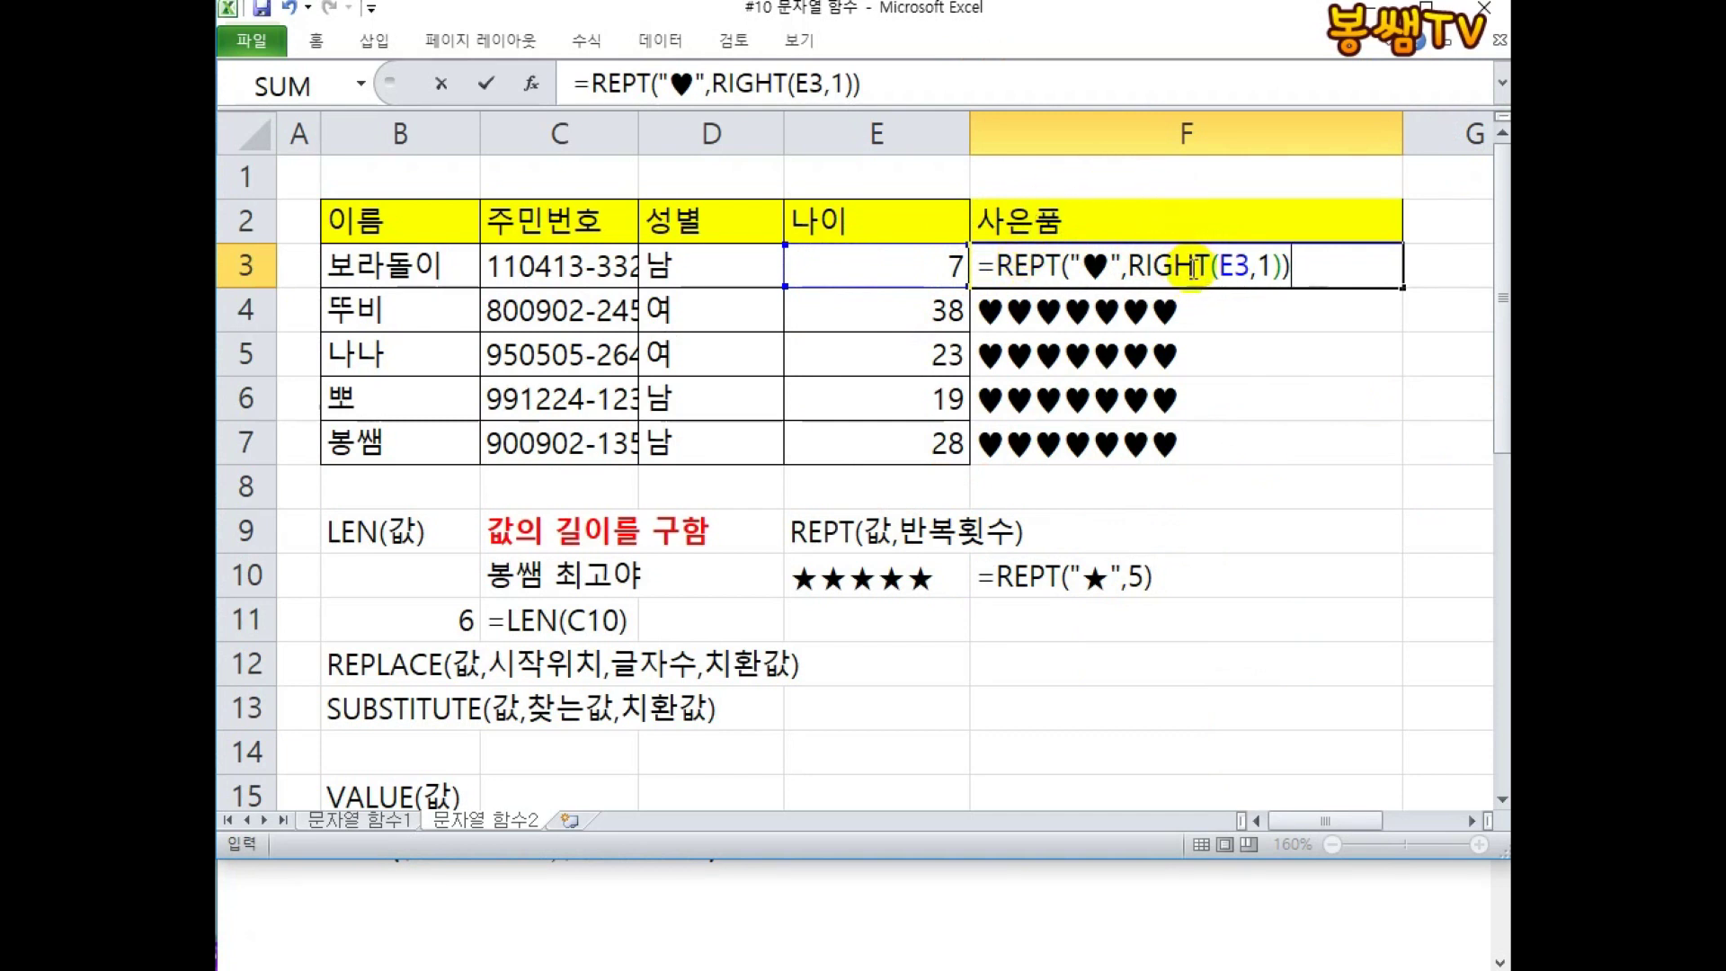
key("Return")
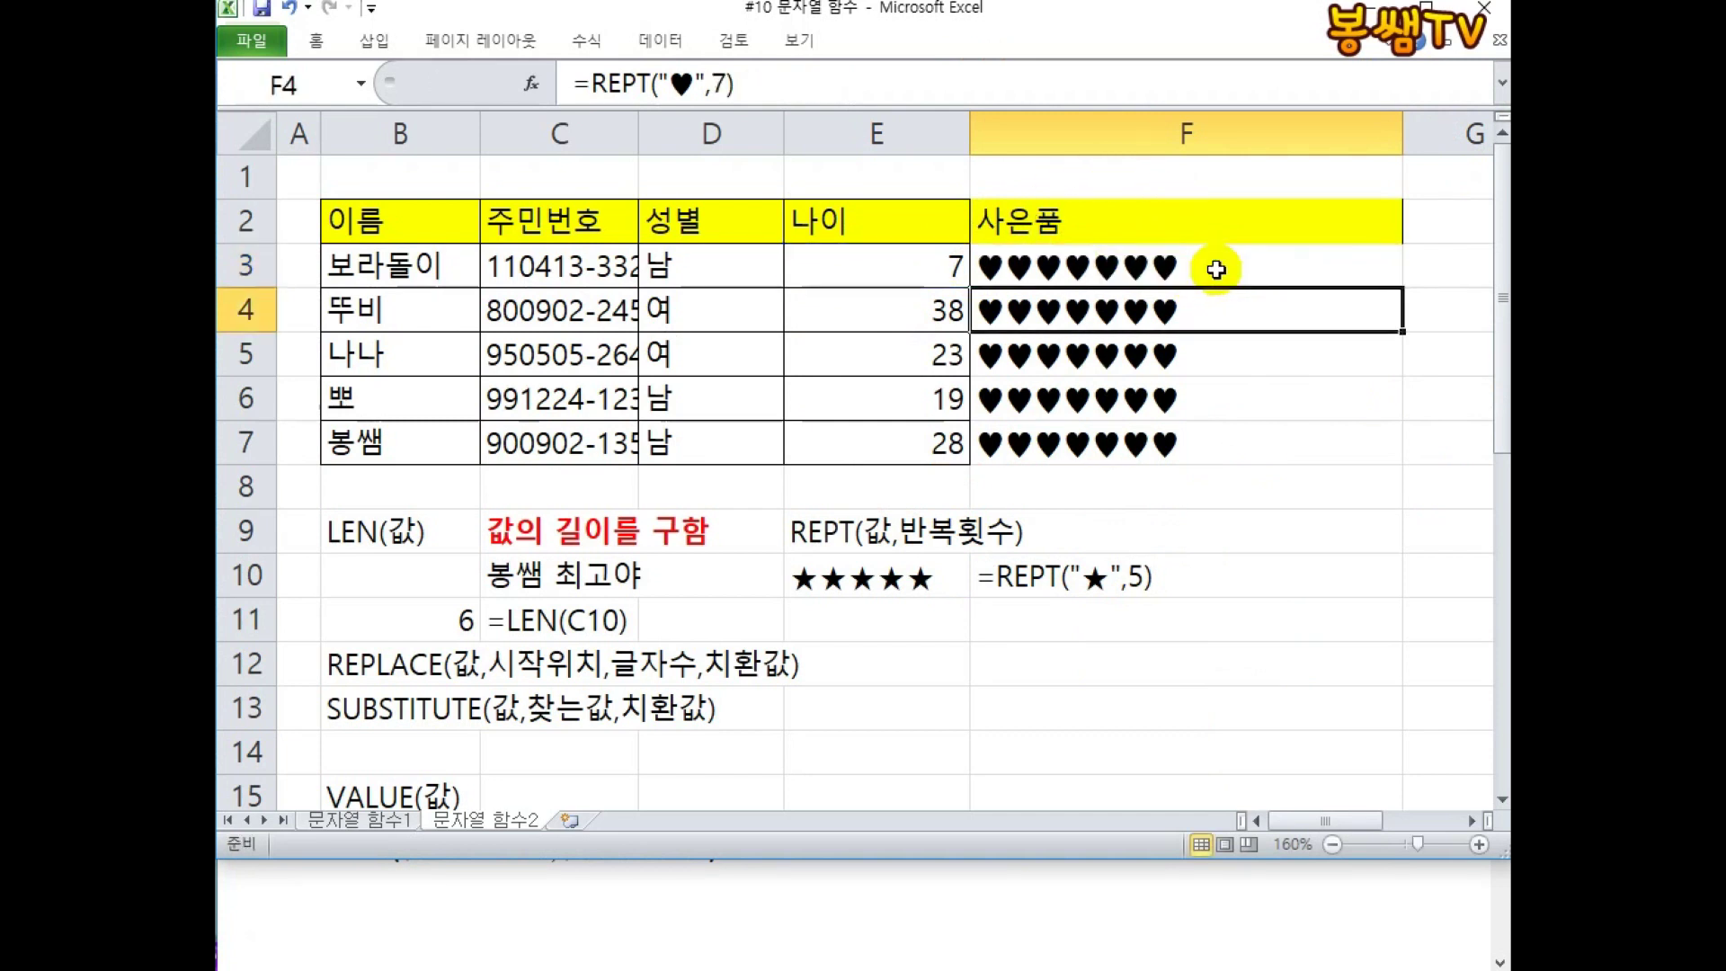
Fill the hearts formula down to F7, showing 7, 8, 3, 9 and 8 hearts.
double_click(1194, 301)
double_click(1209, 267)
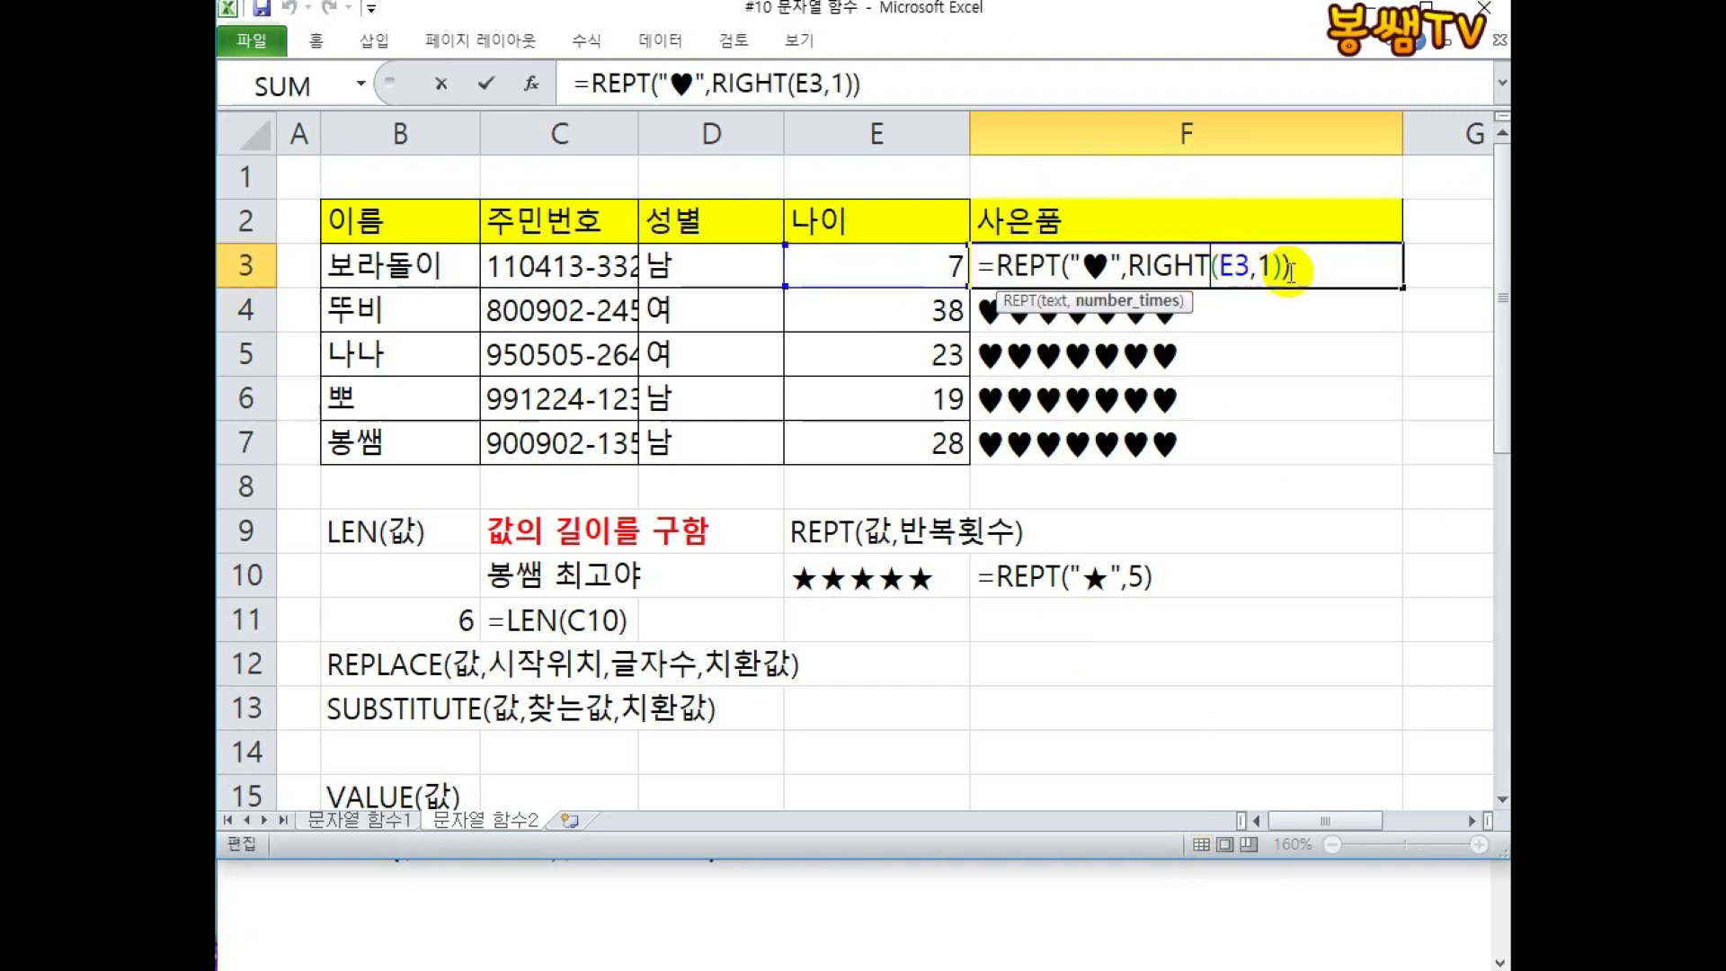
left_click(1399, 292)
left_click_drag(1402, 291, 1277, 454)
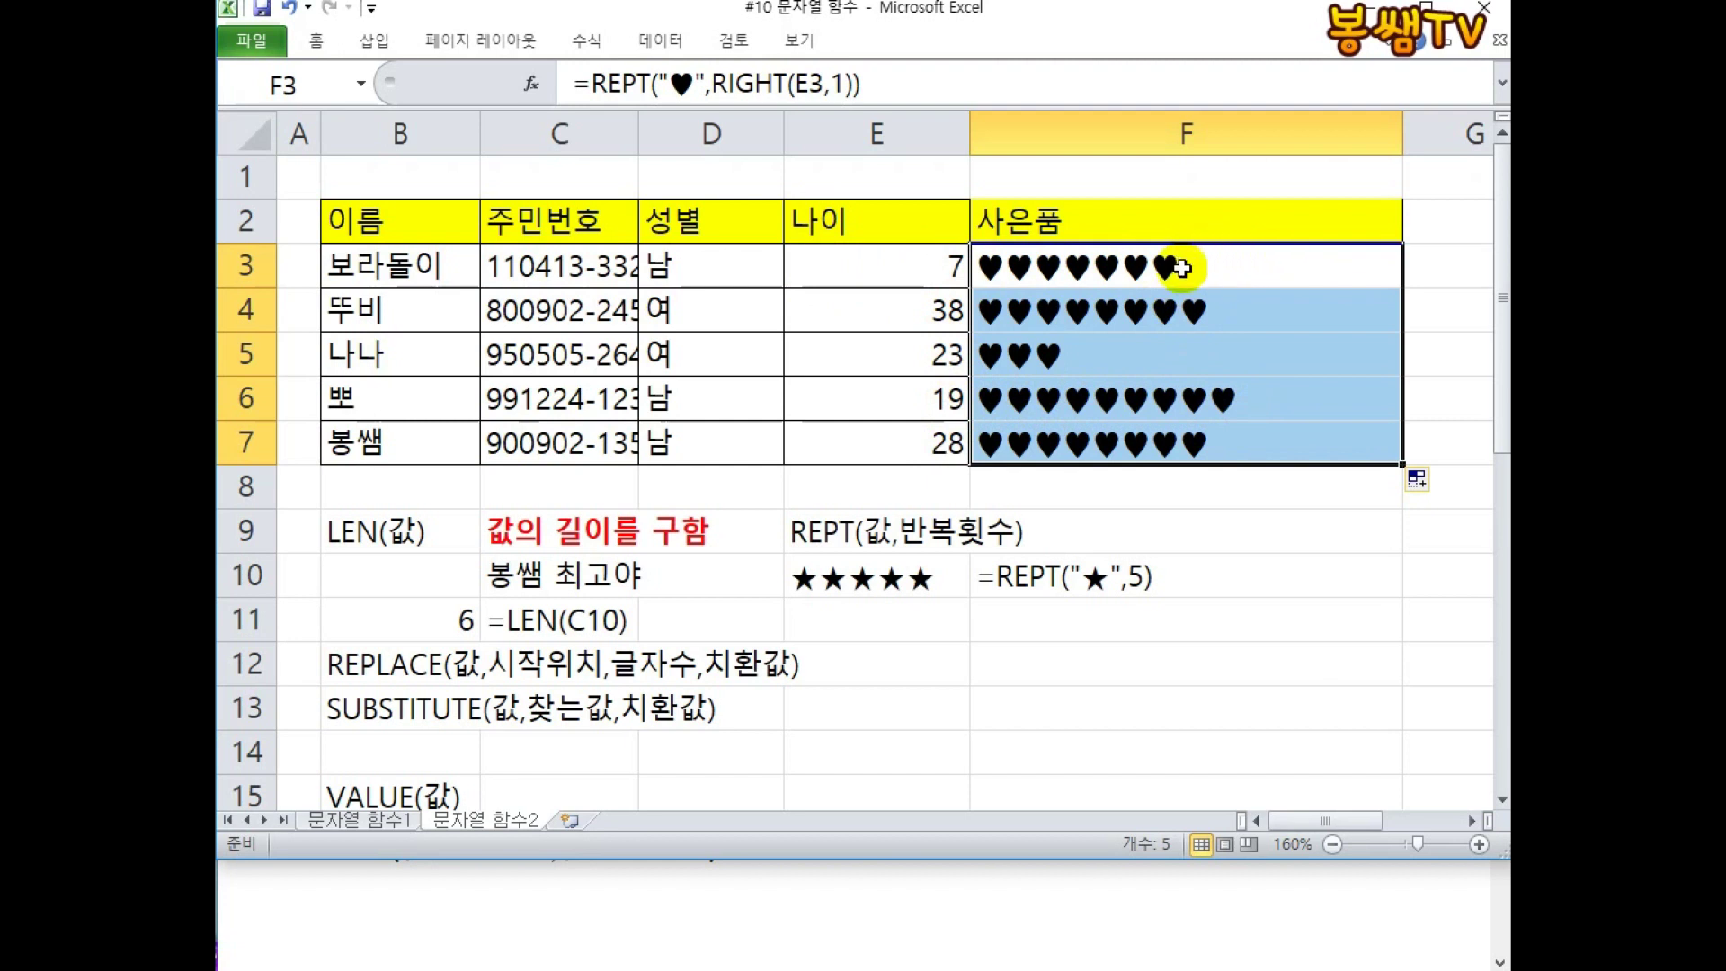
double_click(1276, 270)
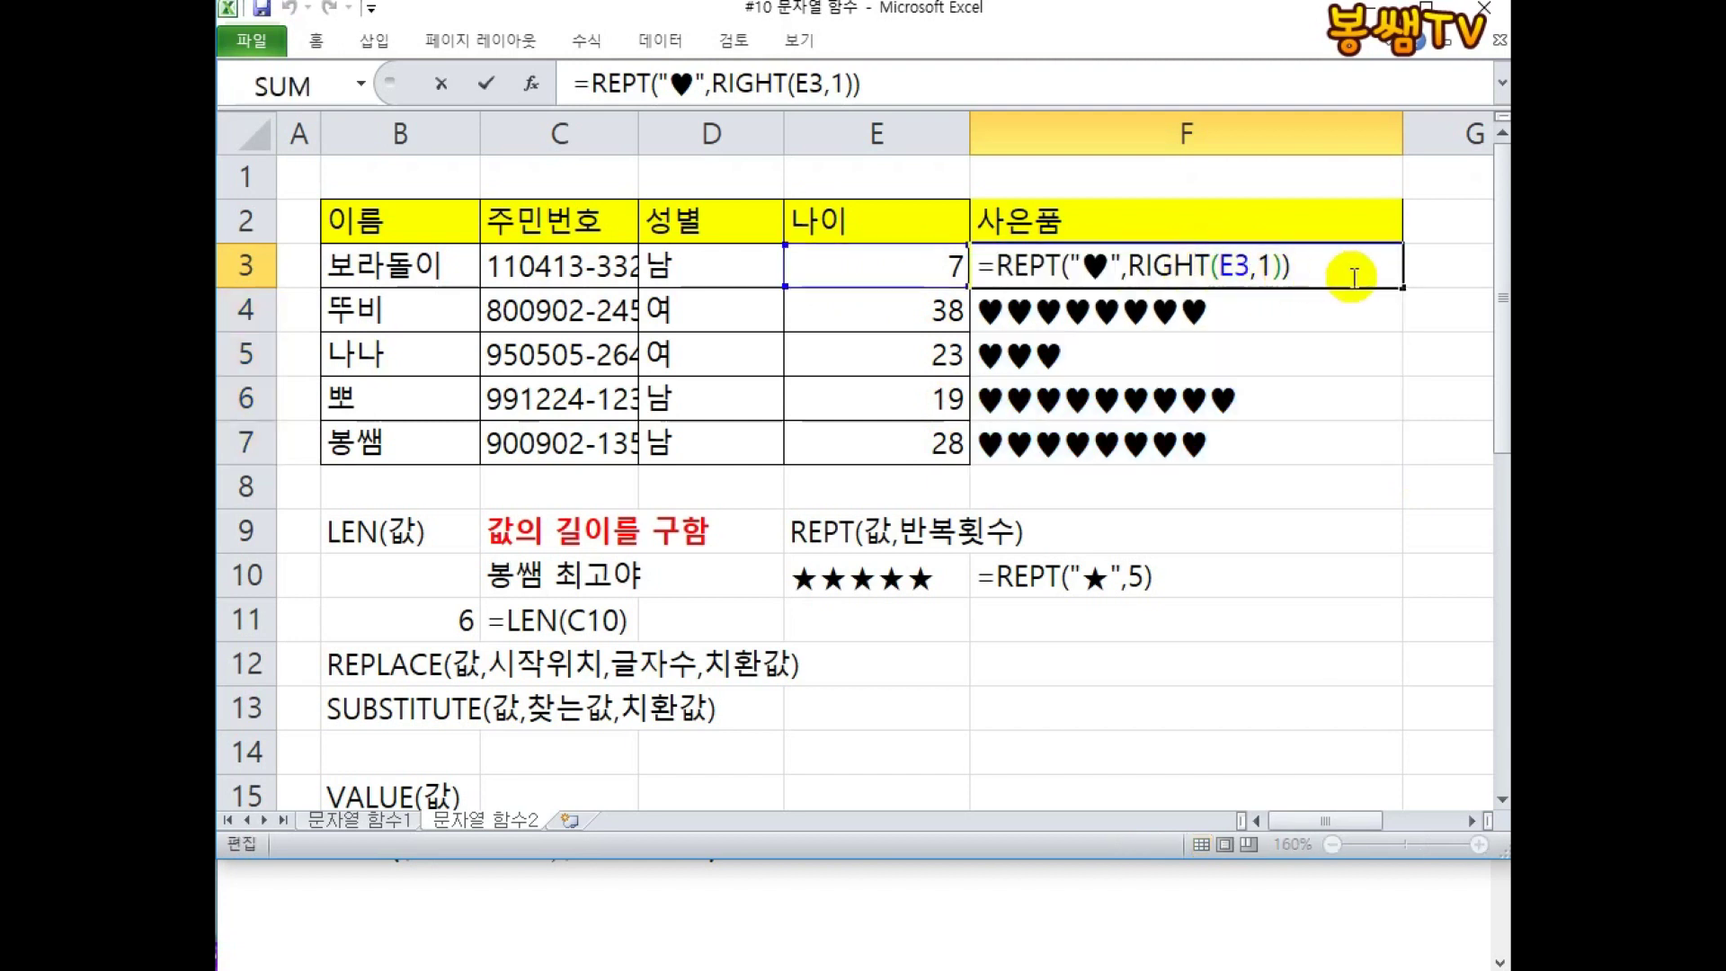
Begin appending &REPT("♡", to F3's formula and annotate the REPT part on screen.
type("&REPT(")
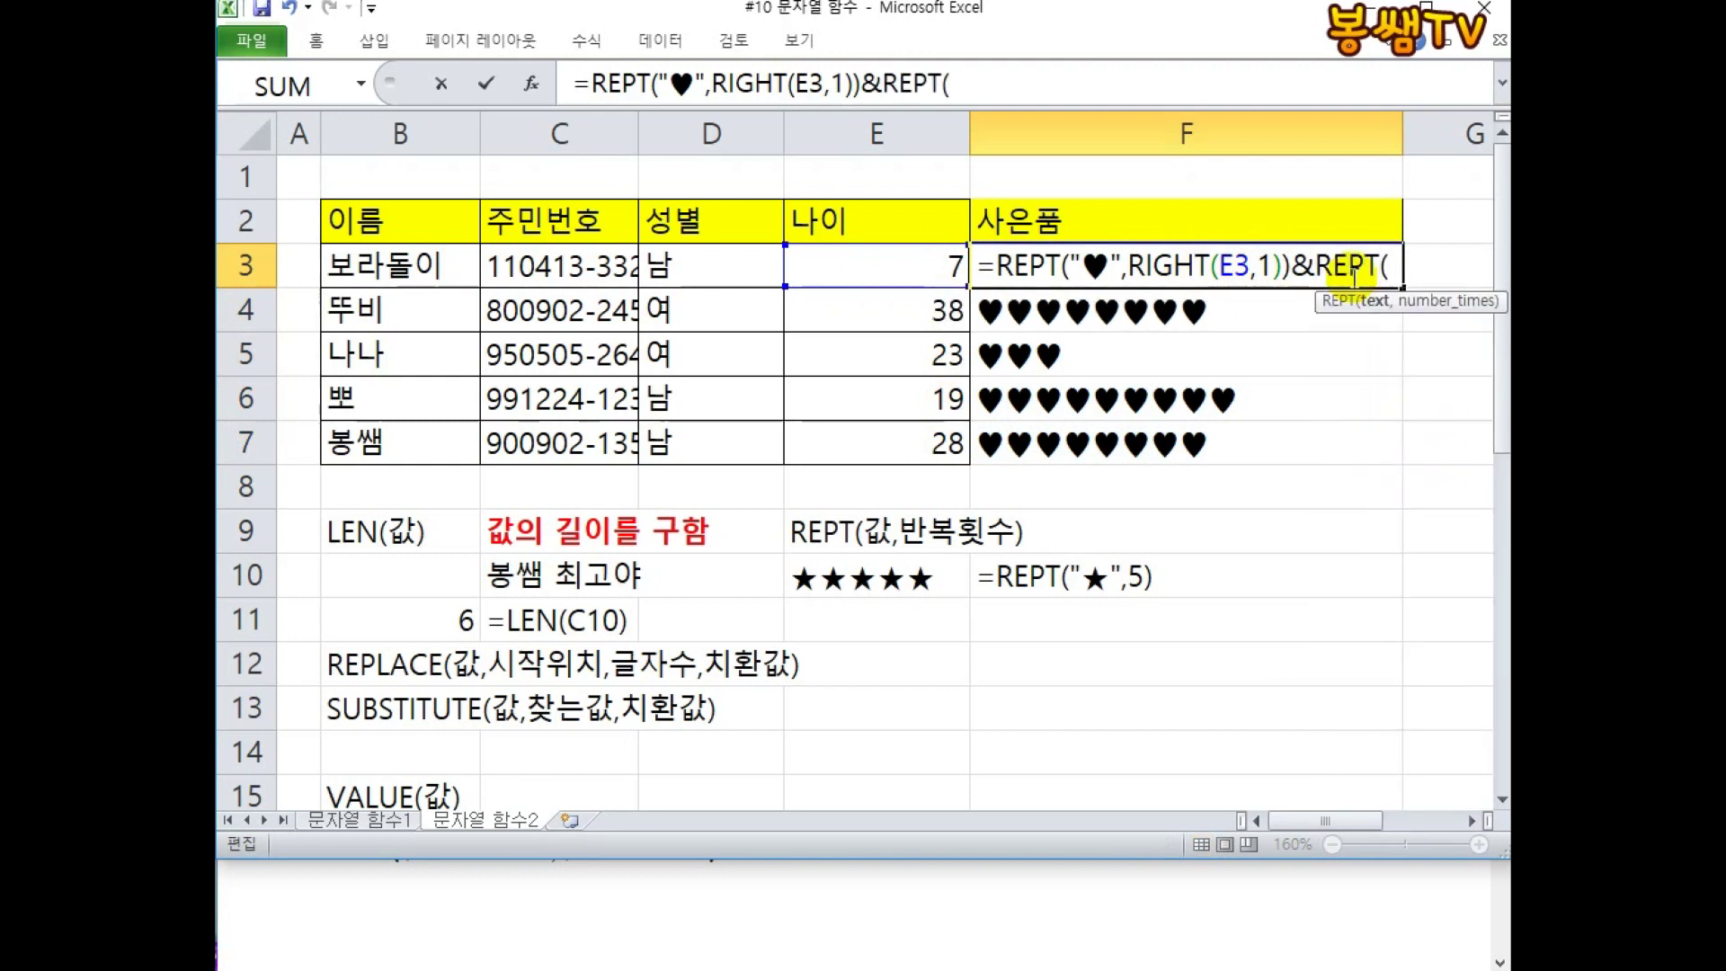
type("\"ㅁ")
key("Hangul_Hanja")
key("Page_Down")
key("Page_Down")
key("Page_Down")
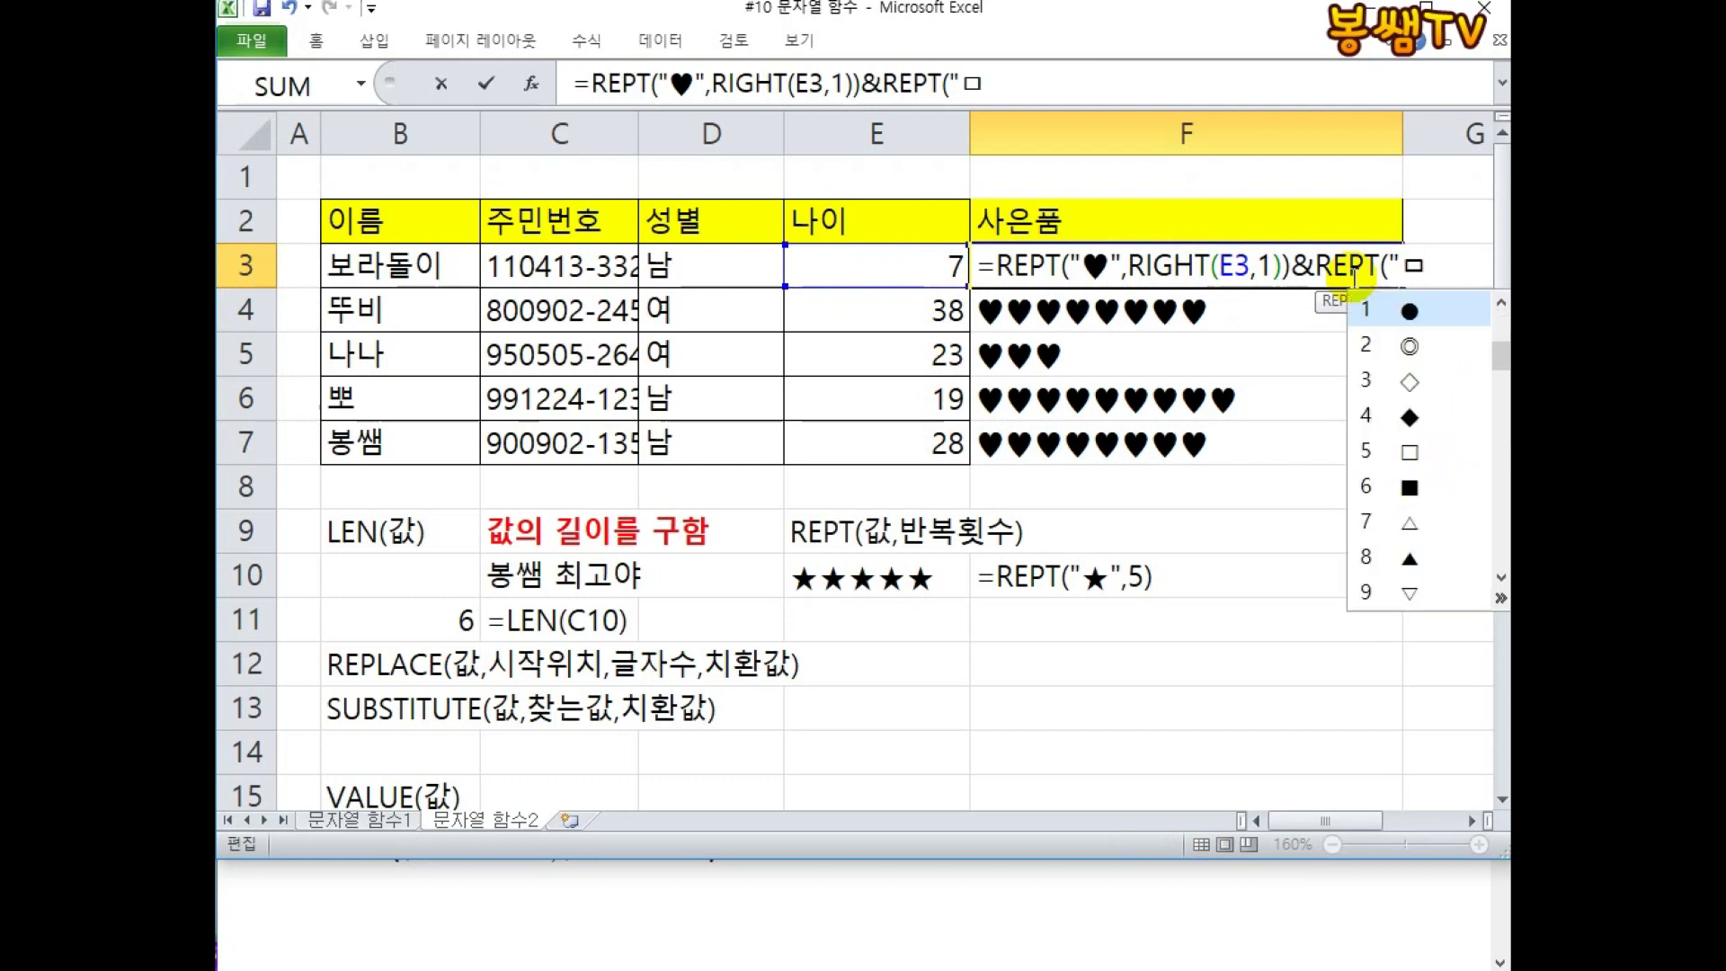
type("5")
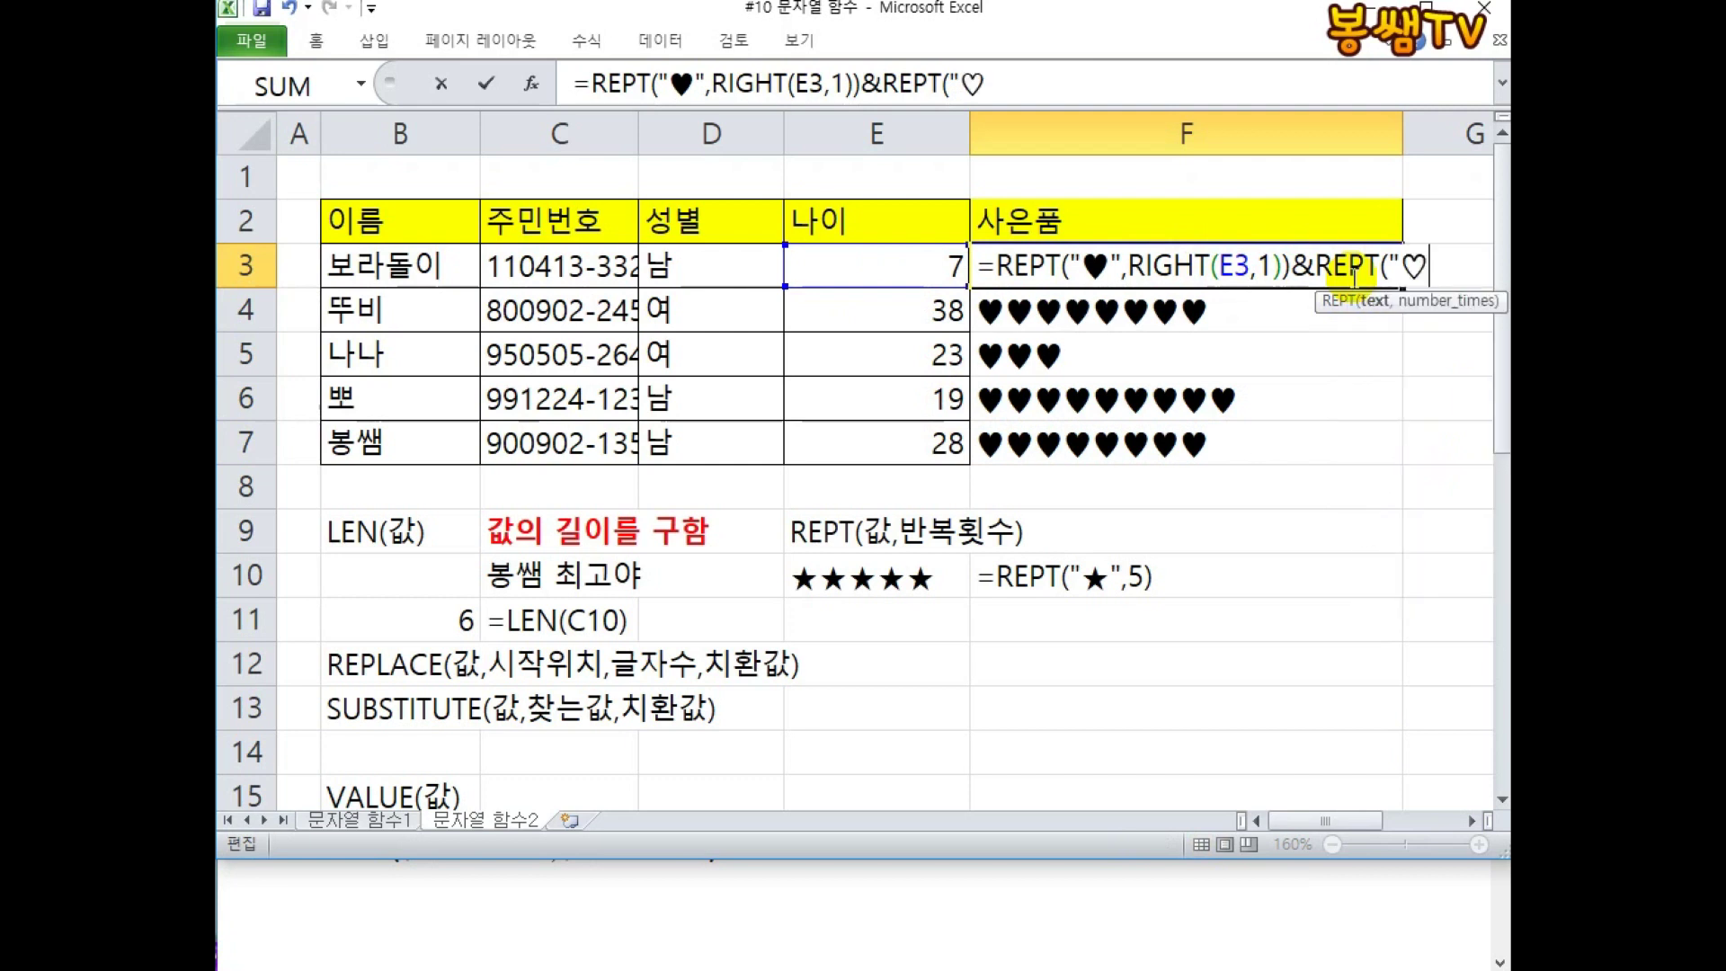
type("\",")
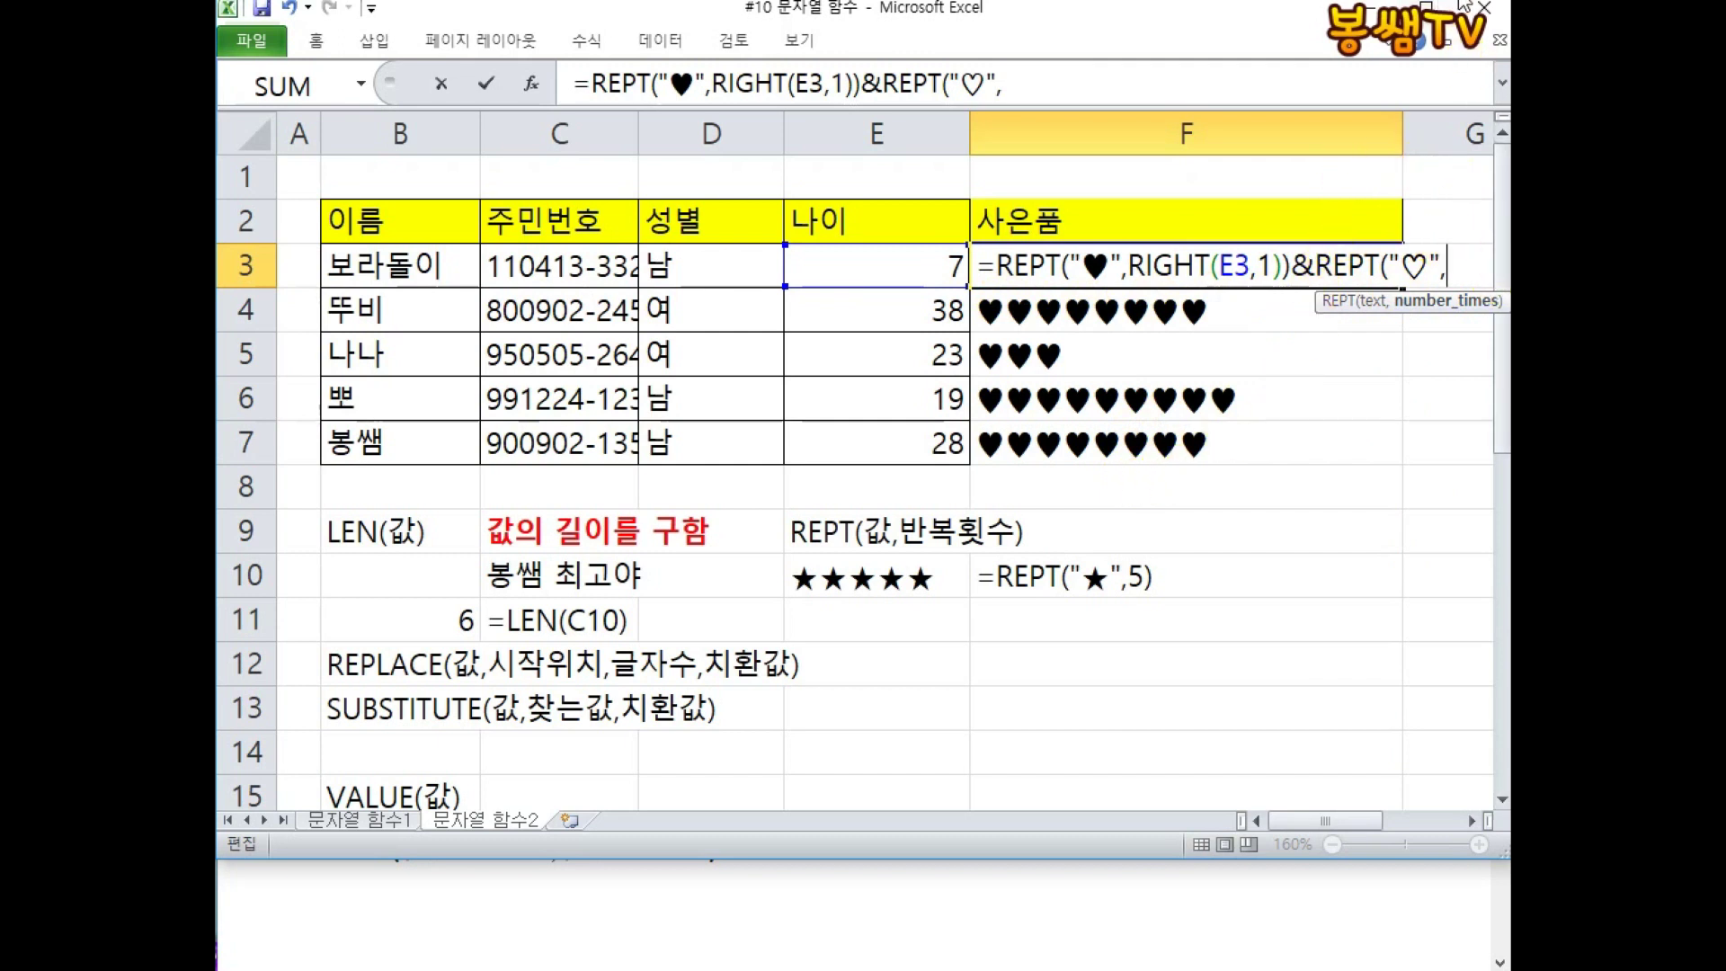
left_click(1429, 2)
mouse_move(971, 79)
left_mouse_down()
mouse_move(908, 90)
mouse_move(957, 99)
mouse_move(944, 193)
left_mouse_up()
mouse_move(978, 133)
left_mouse_down()
mouse_move(1110, 144)
mouse_move(1108, 175)
mouse_move(879, 117)
mouse_move(1111, 52)
mouse_move(1120, 180)
mouse_move(1173, 212)
left_mouse_up()
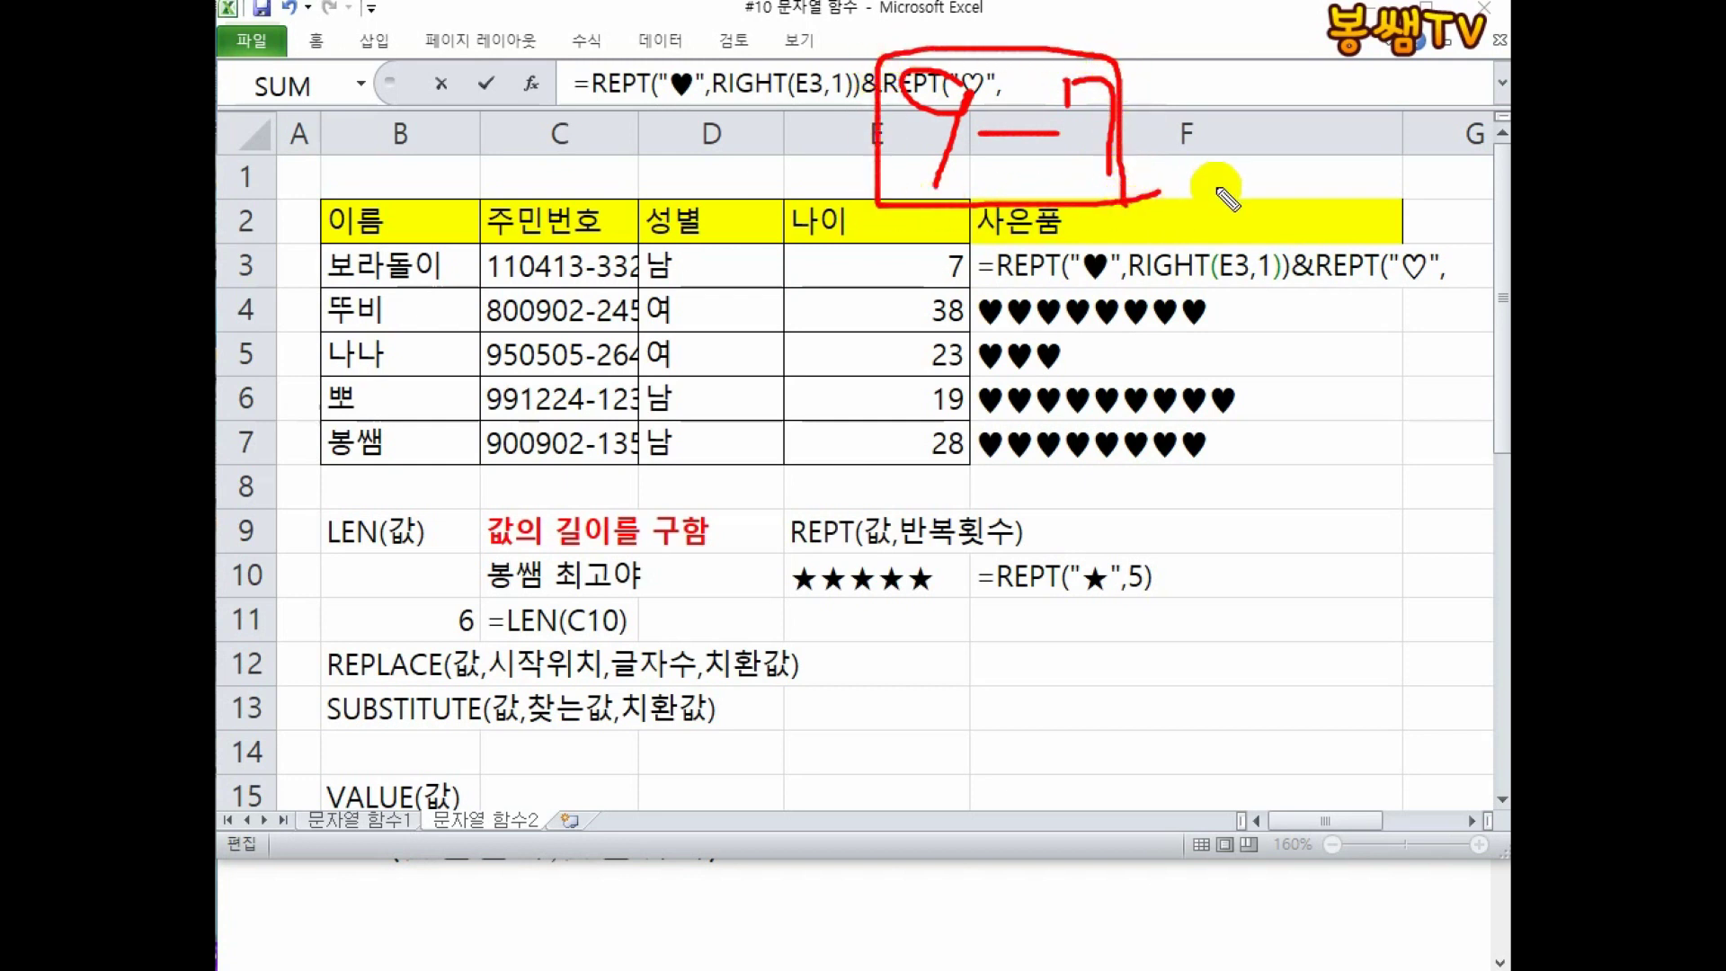
key("Escape")
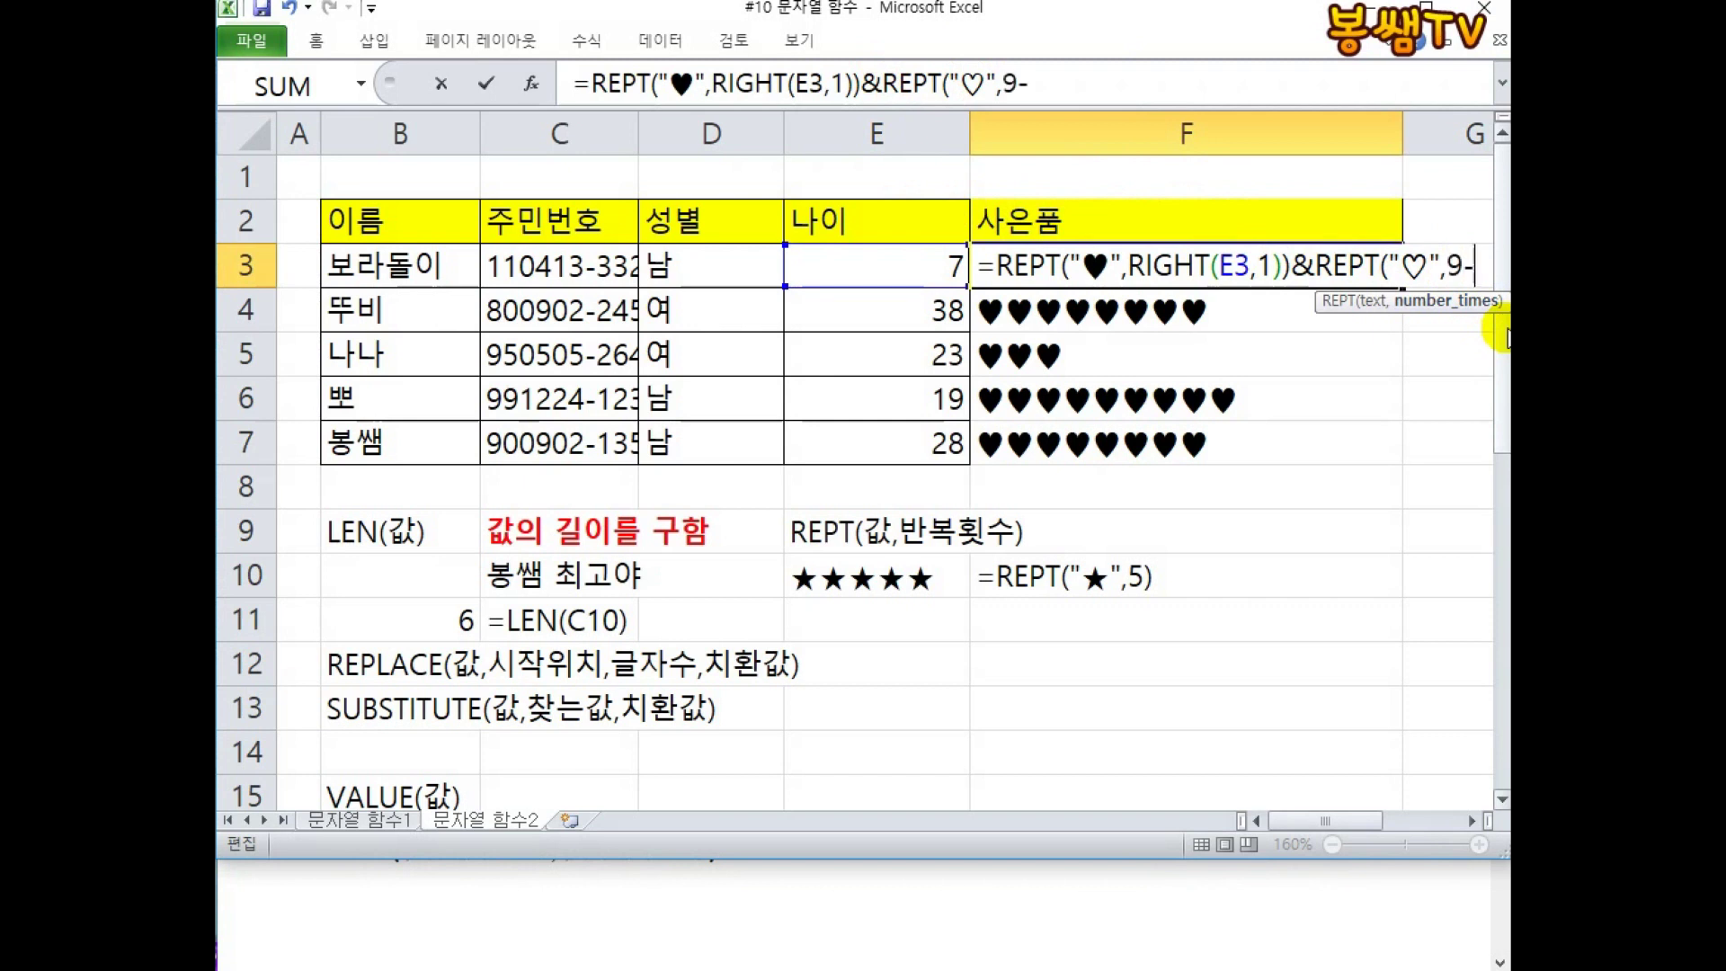
Complete the appended part as REPT("♡",9-RIGHT(E3,1)) and commit F3.
type("RIGHT(")
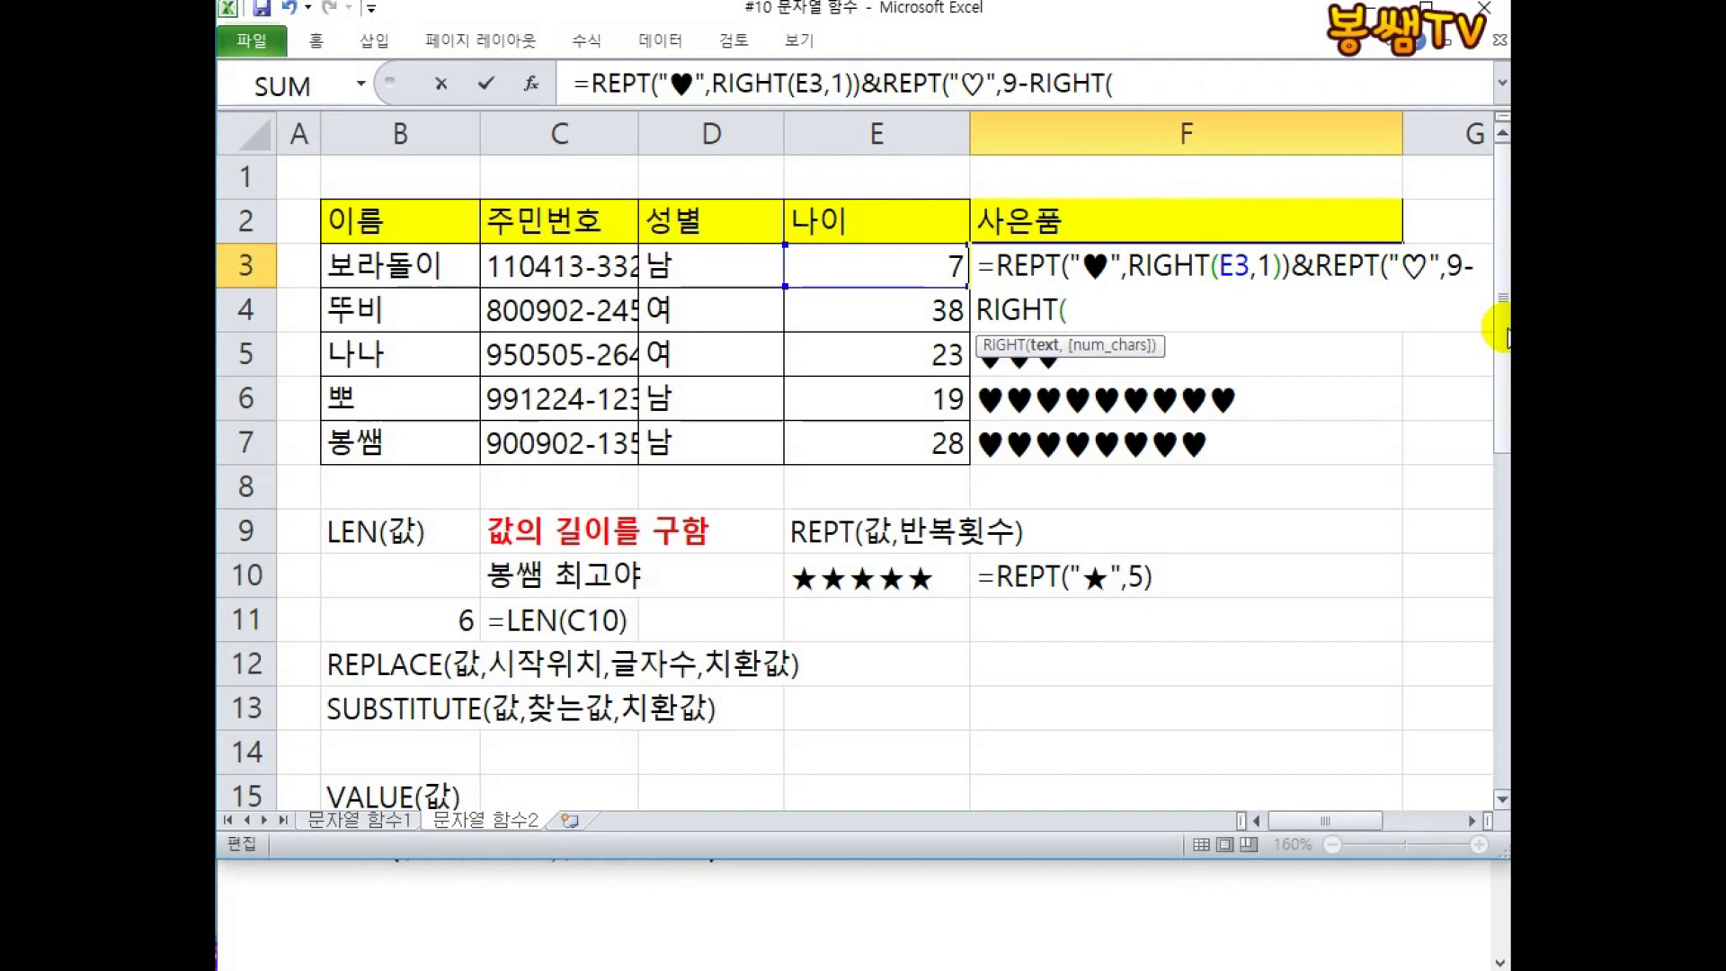
left_click(915, 258)
type(",1")
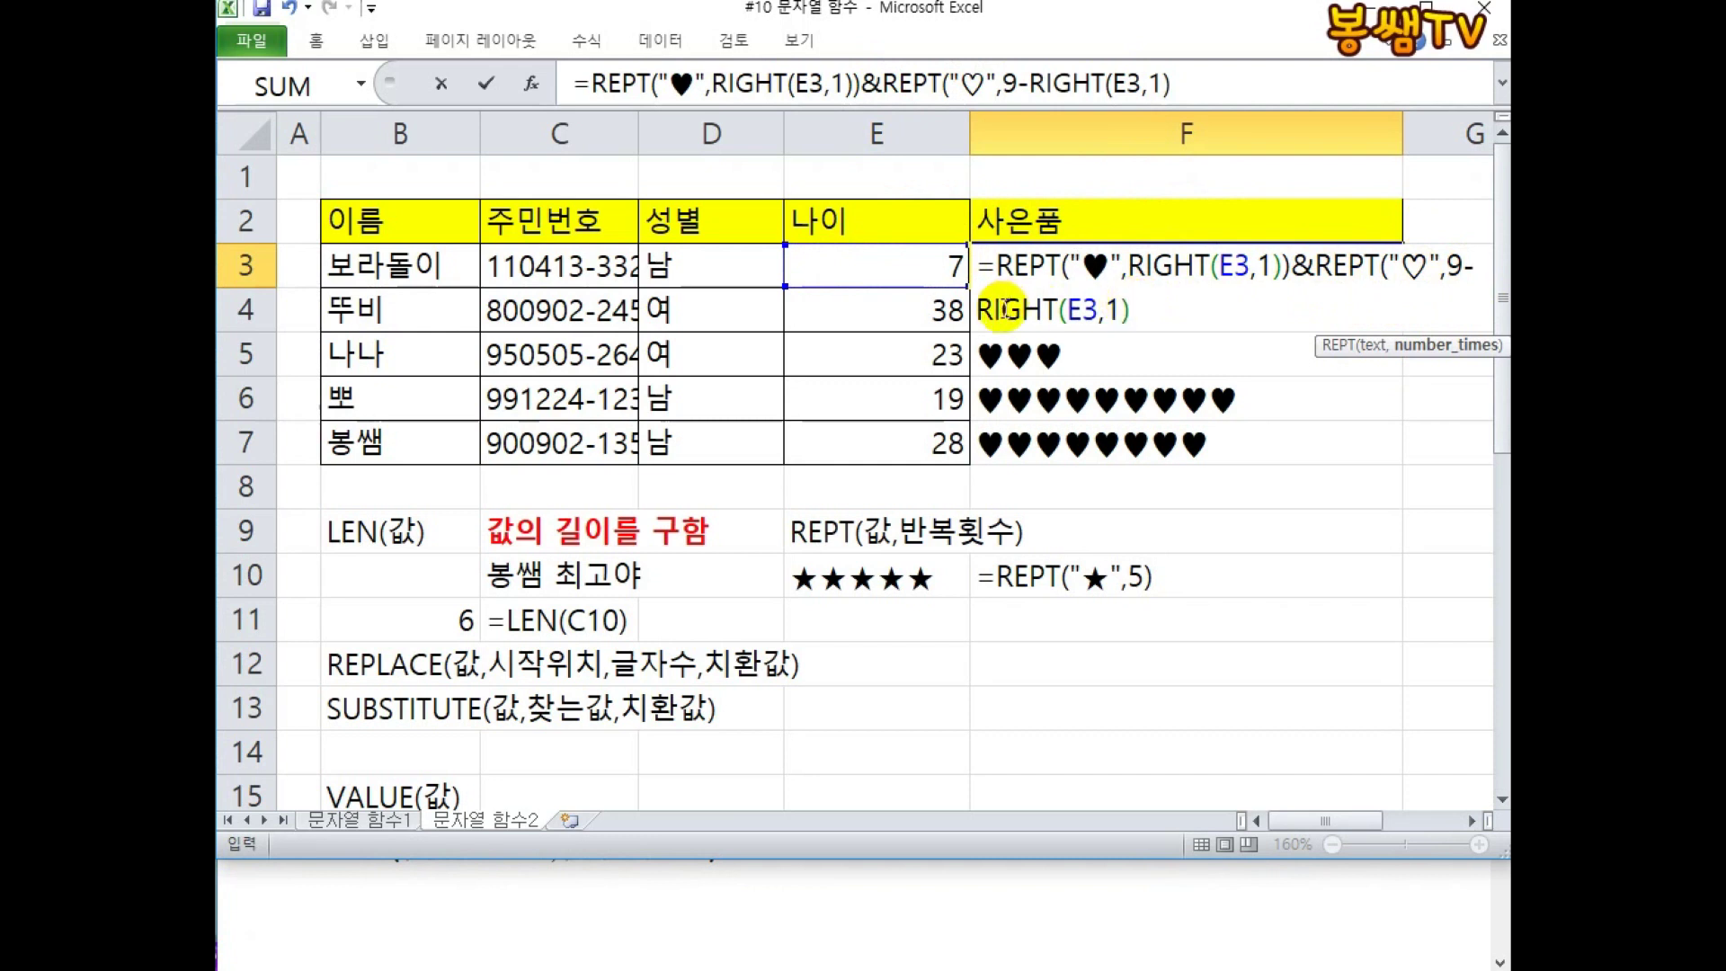
type(")")
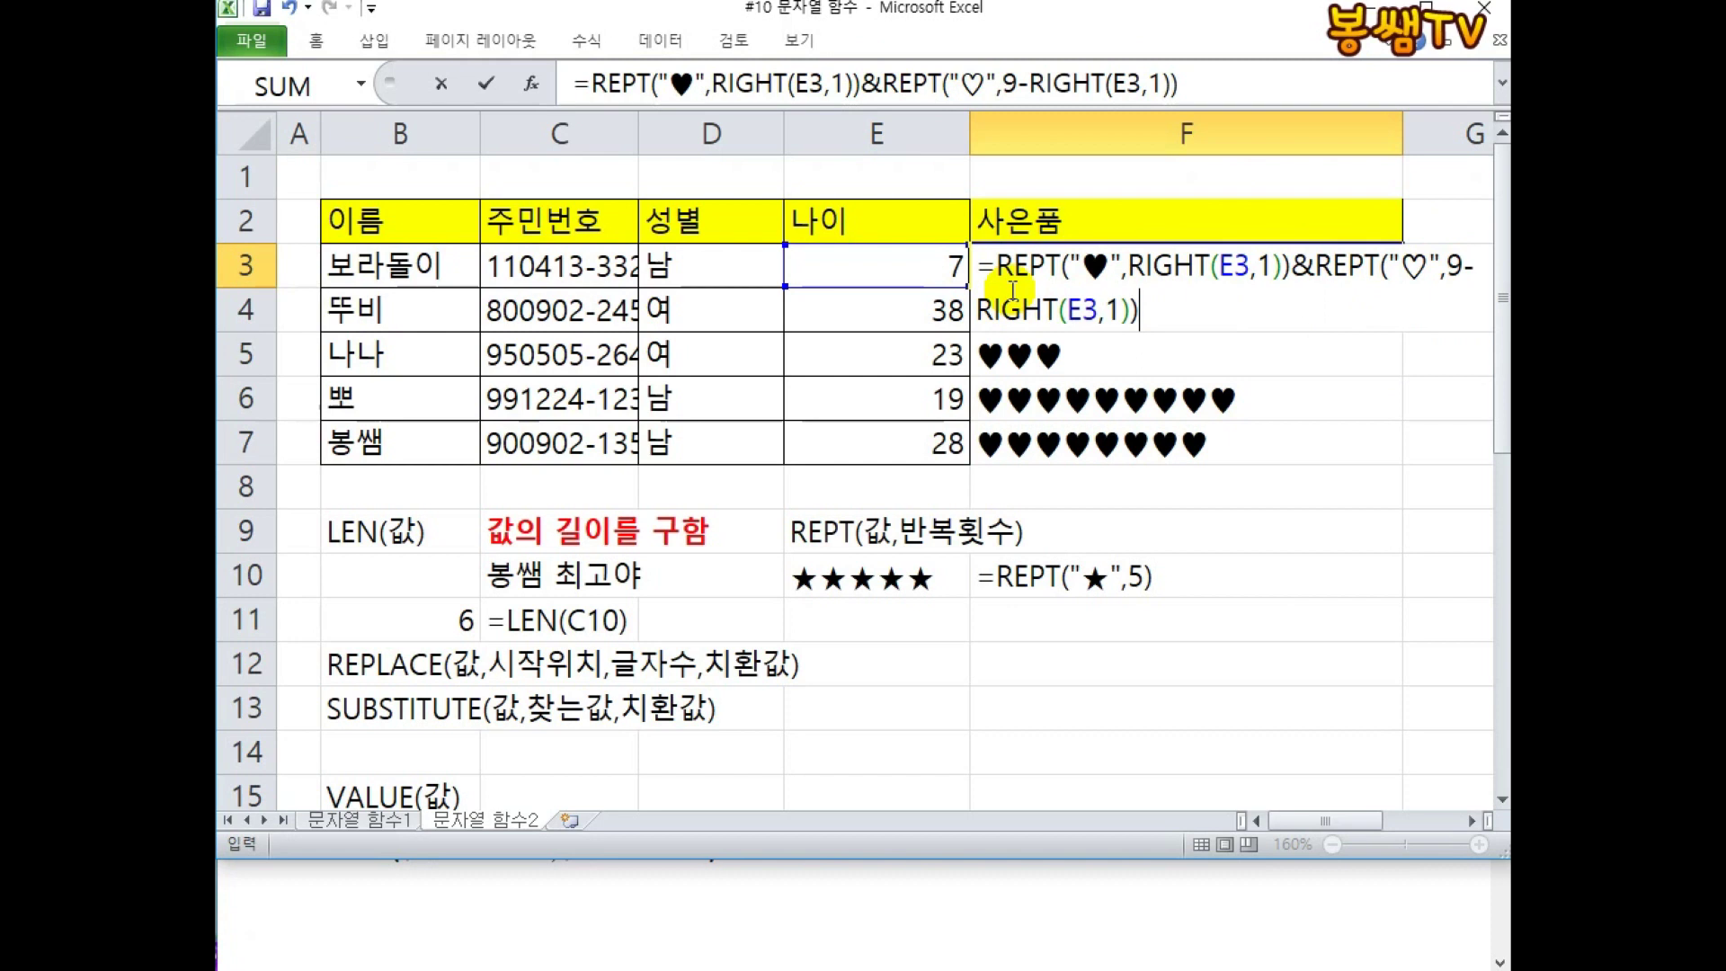
key("Return")
Review F3's padded heart formula and fill it down to F4.
double_click(1210, 269)
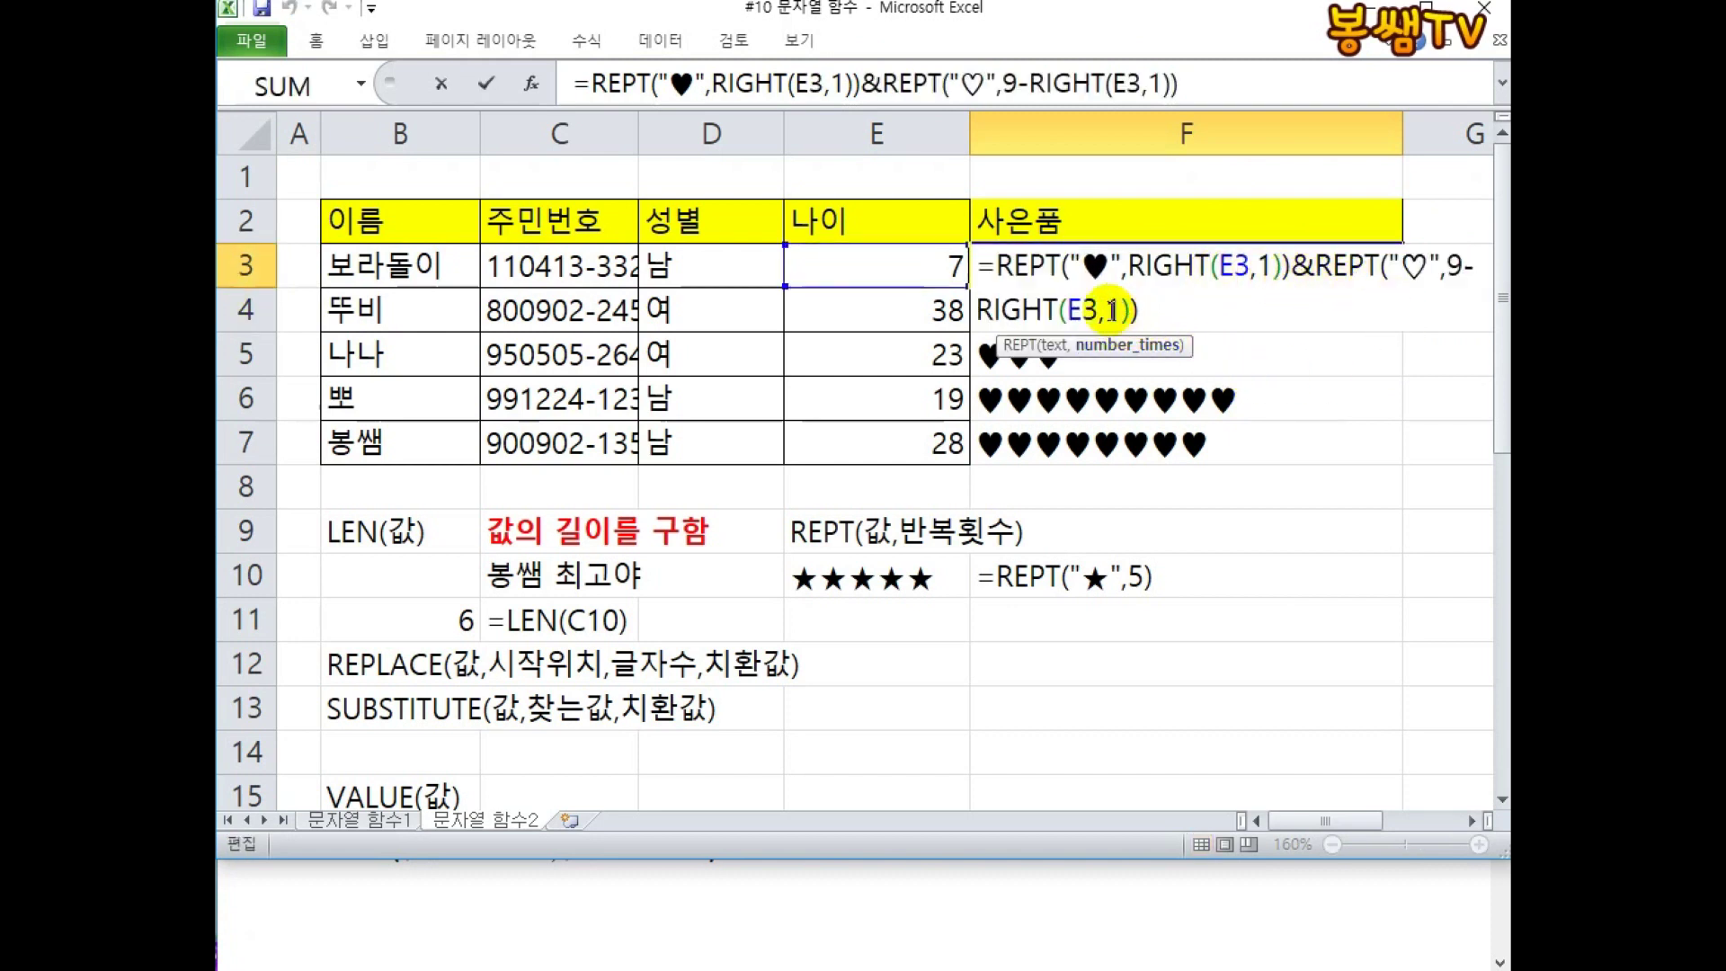
mouse_move(921, 288)
left_mouse_down()
mouse_move(915, 323)
mouse_move(913, 272)
left_mouse_up()
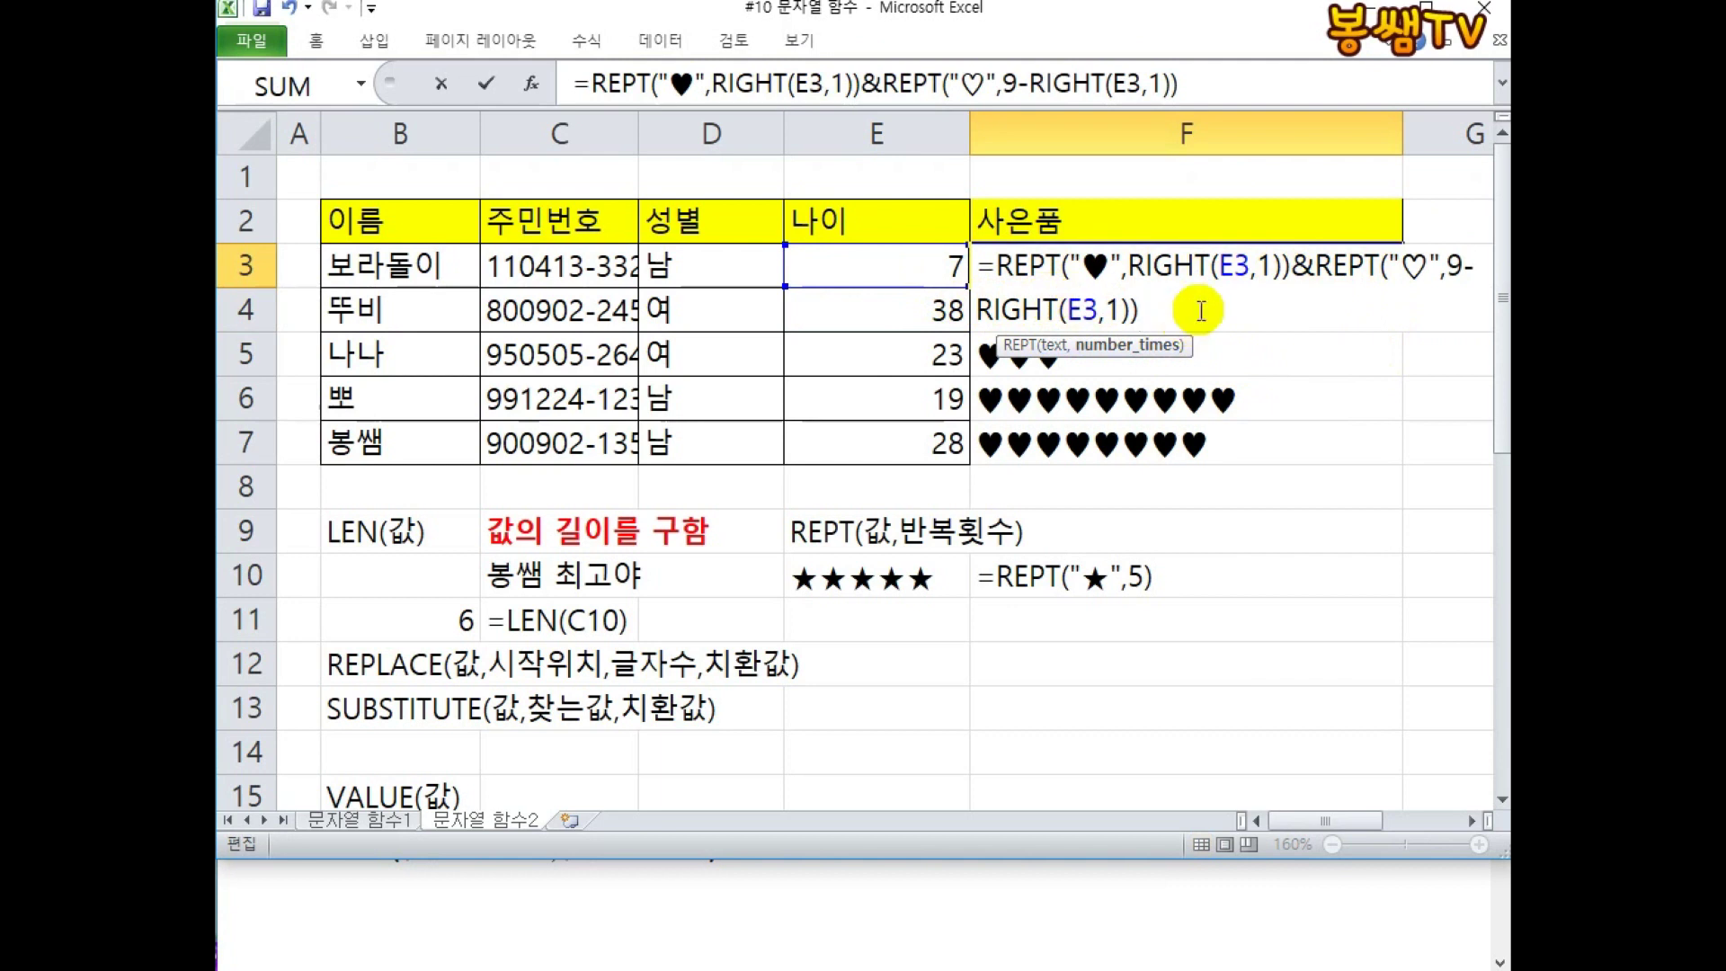
key("ctrl+Return")
left_click_drag(1400, 288, 1388, 325)
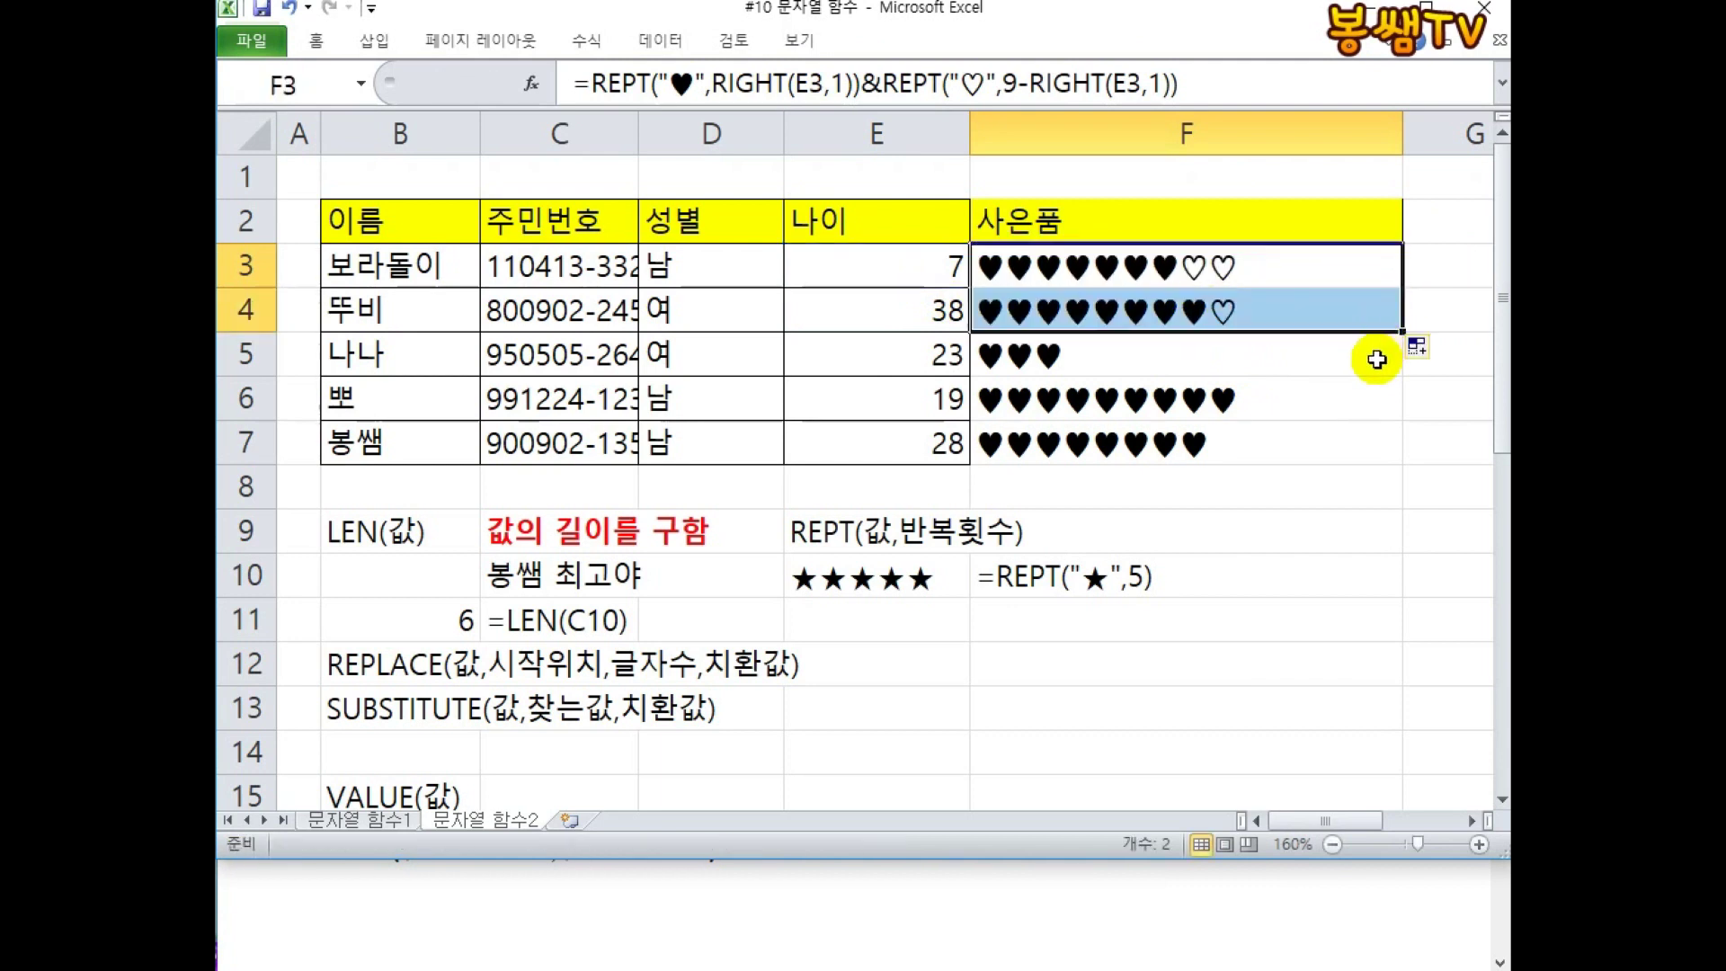
Confirm F4's formula and fill the padded heart formula through F5 to F7.
double_click(1270, 314)
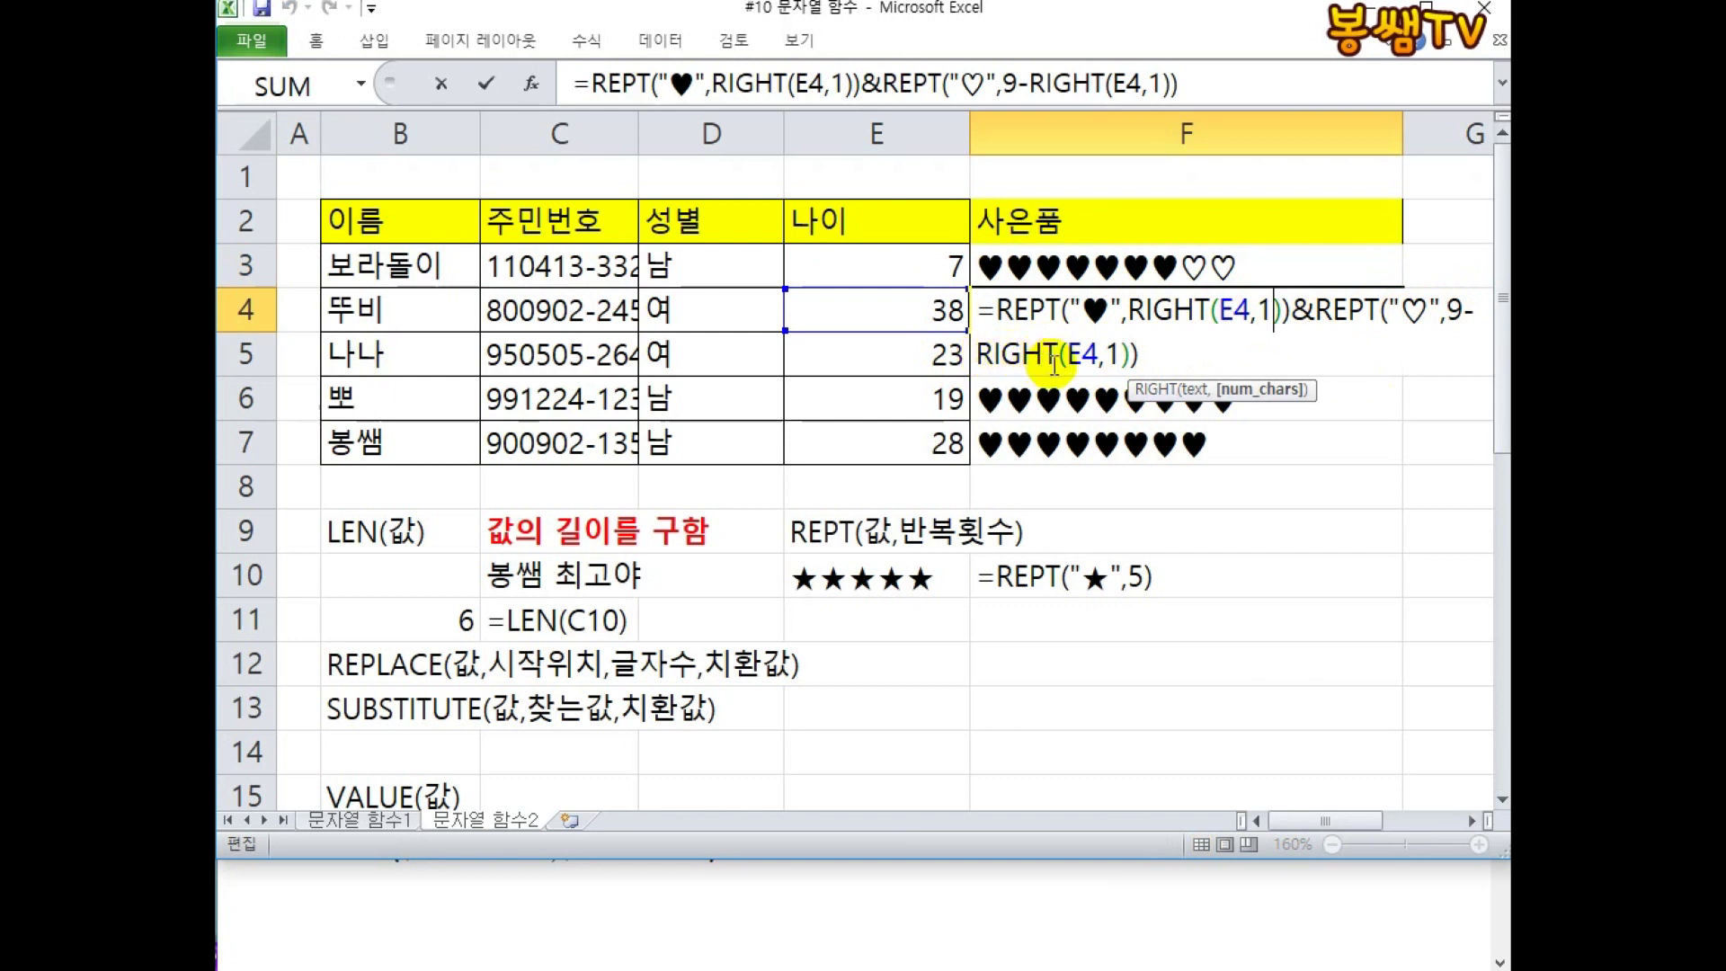
key("ctrl+Return")
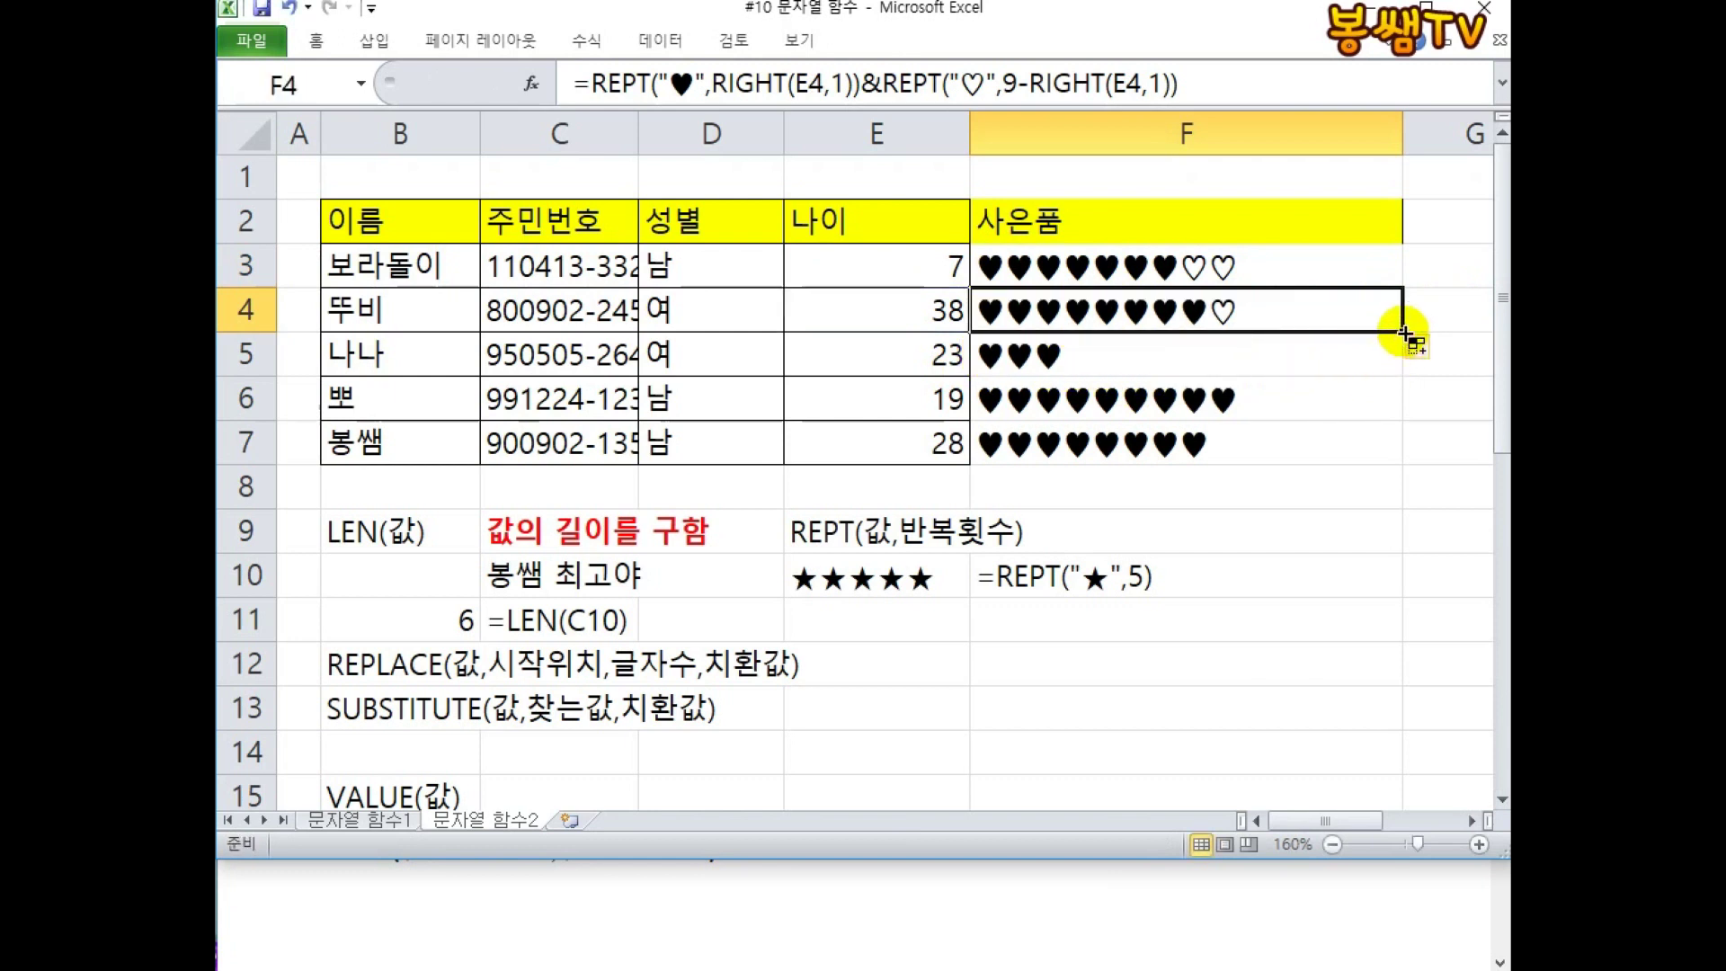
left_click_drag(1403, 332, 1402, 364)
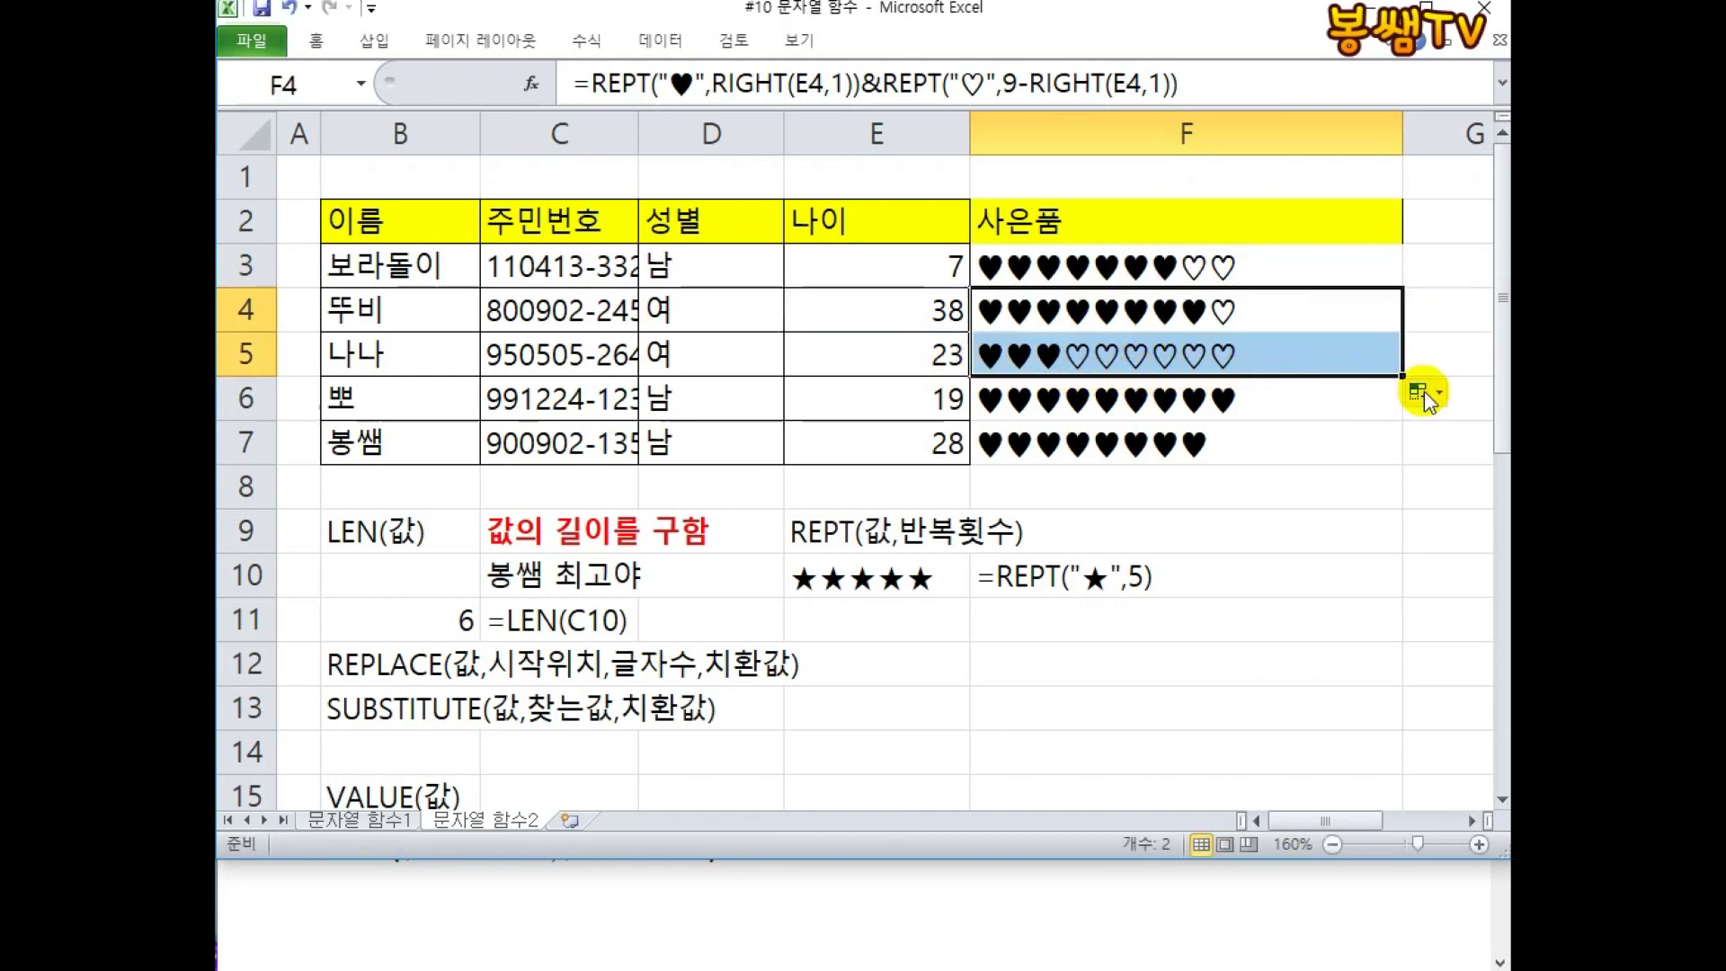
left_click_drag(1401, 376, 1400, 462)
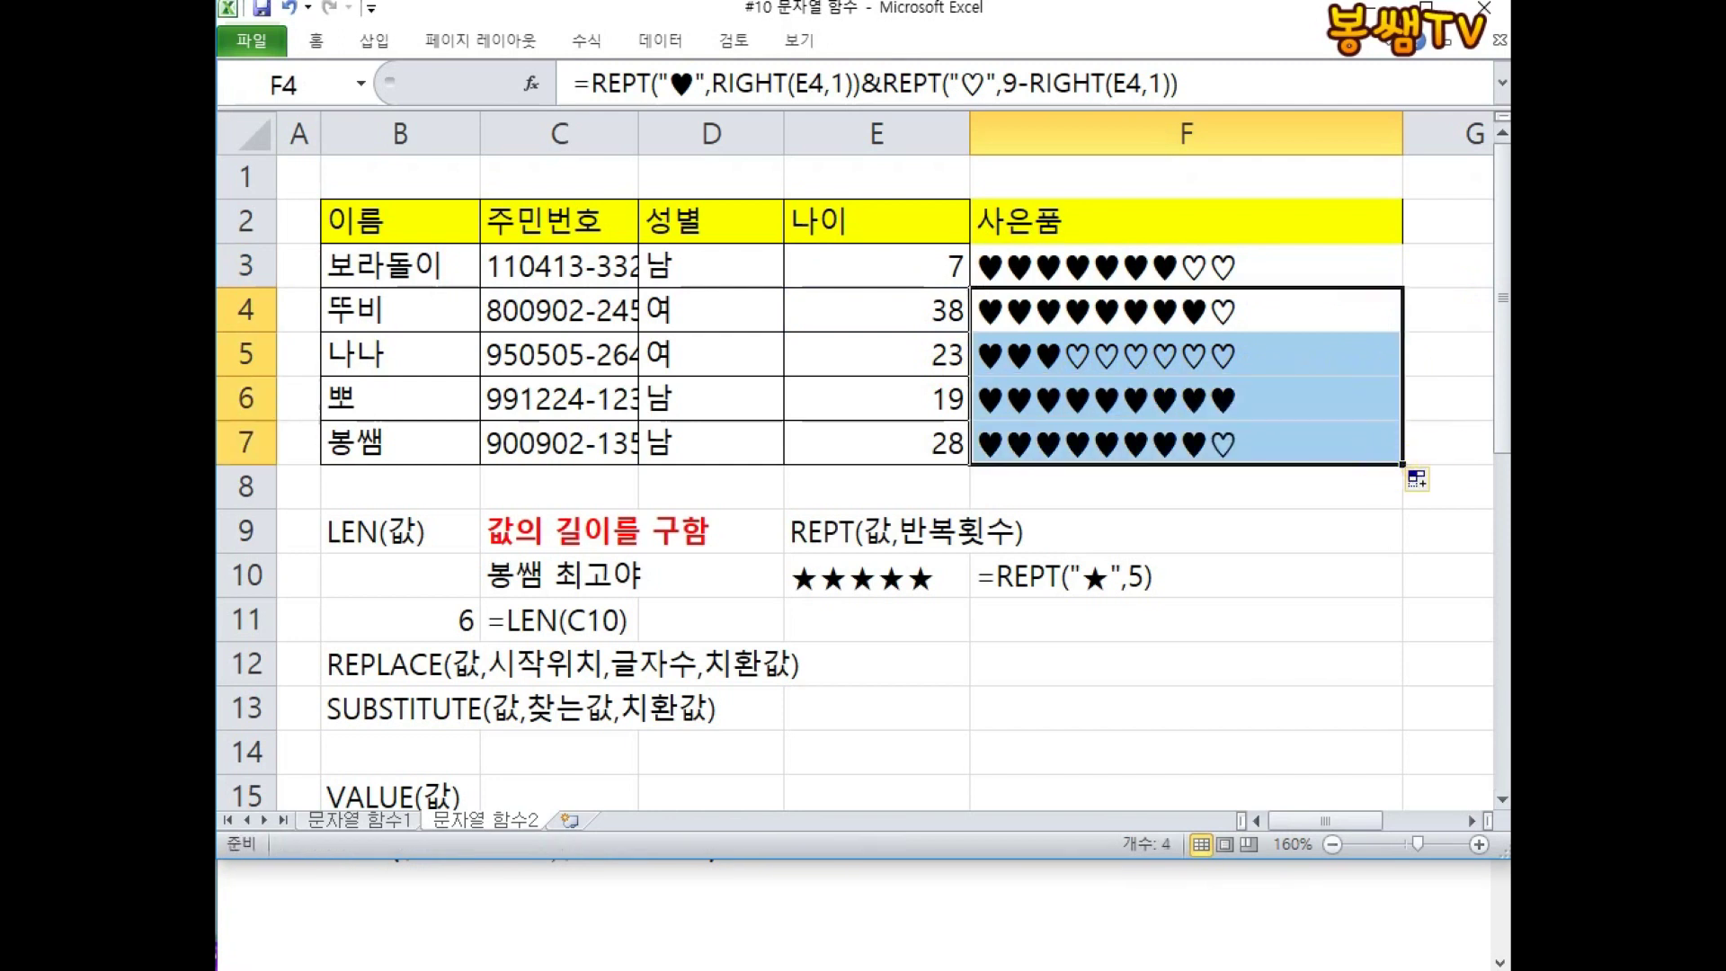
left_click(1267, 265)
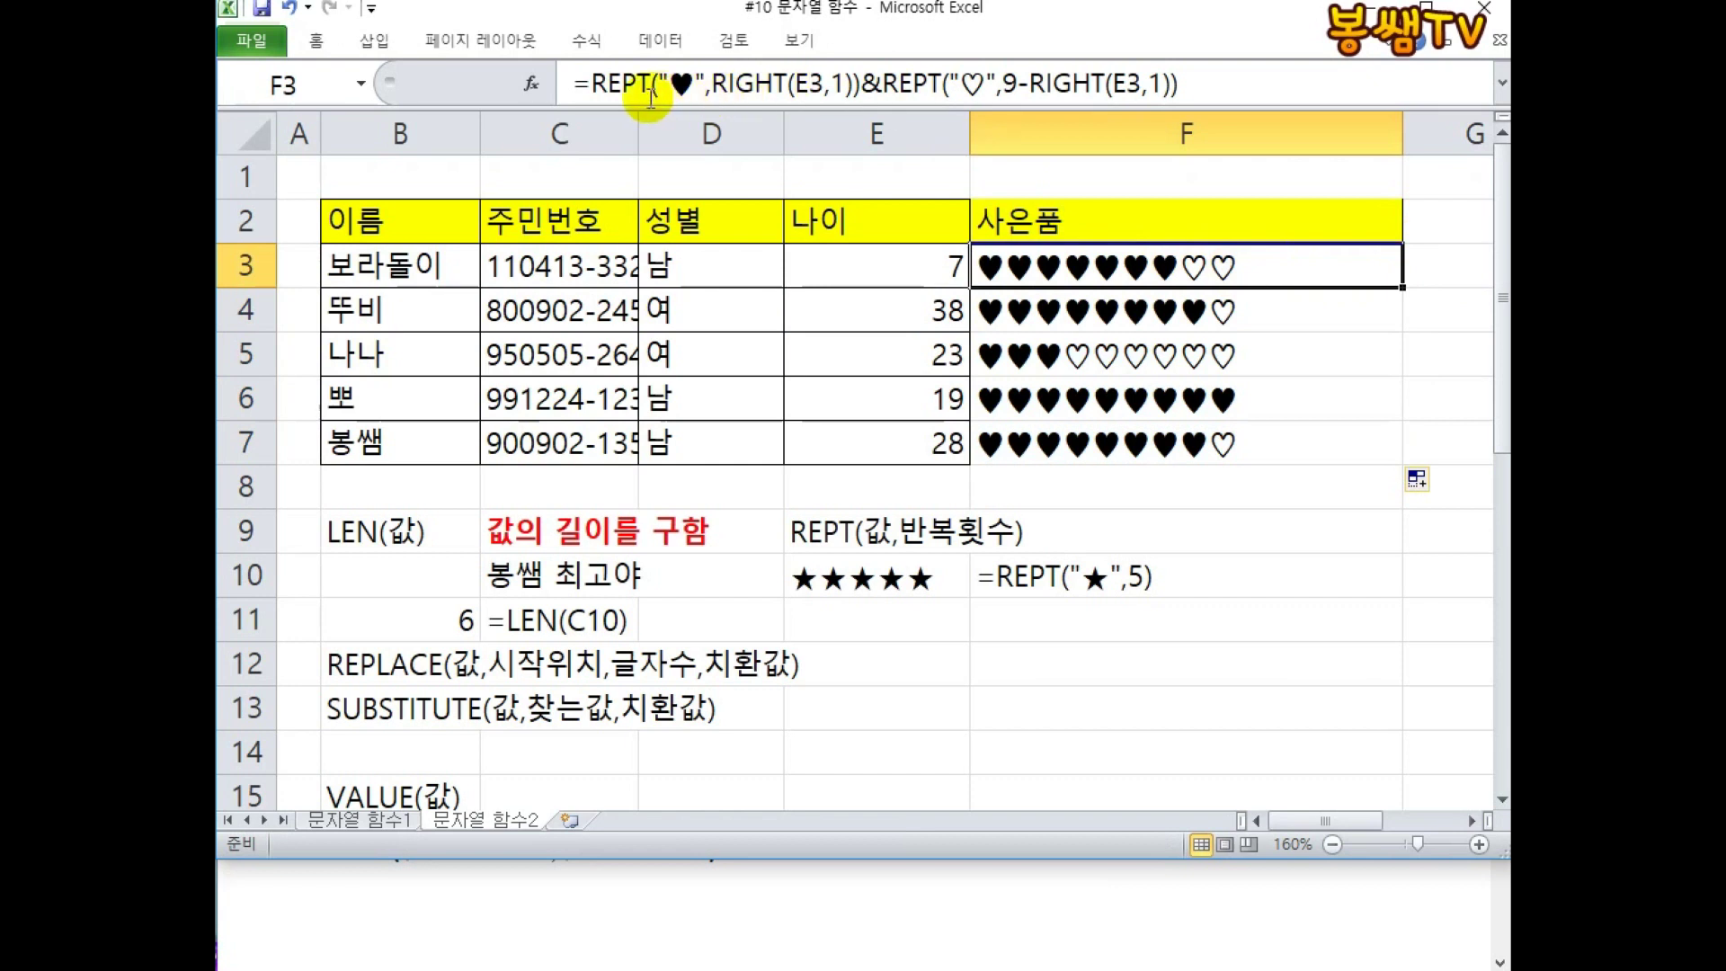